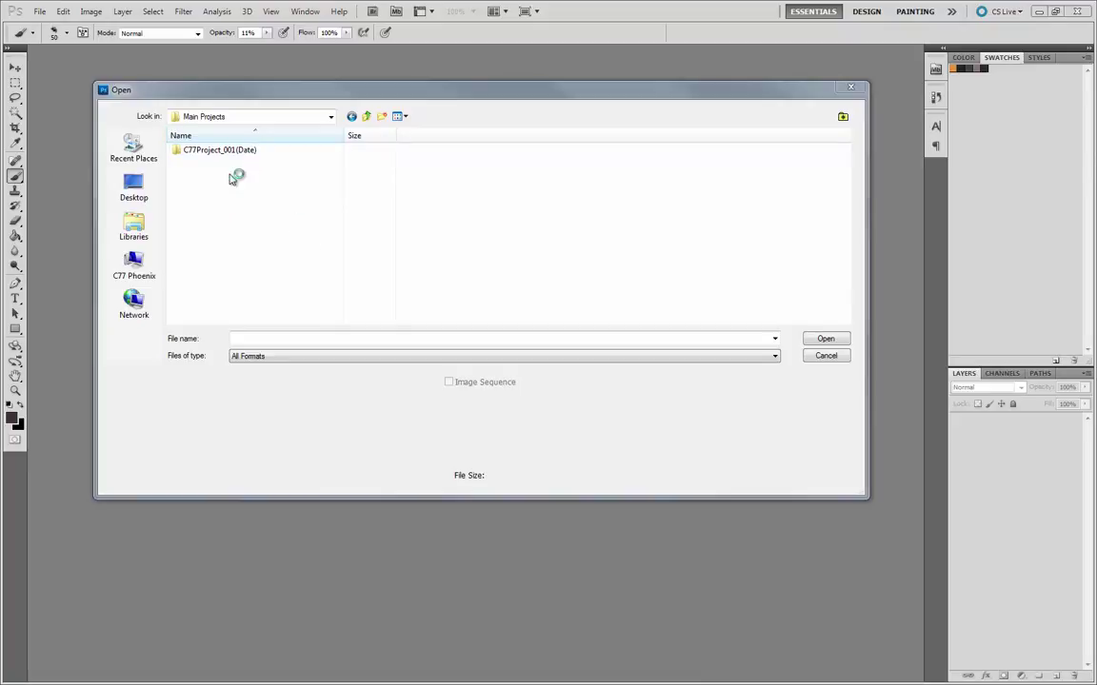
- Browse into the C77Project_001(Date) folder and then its Context Library folder
double_click(208, 153)
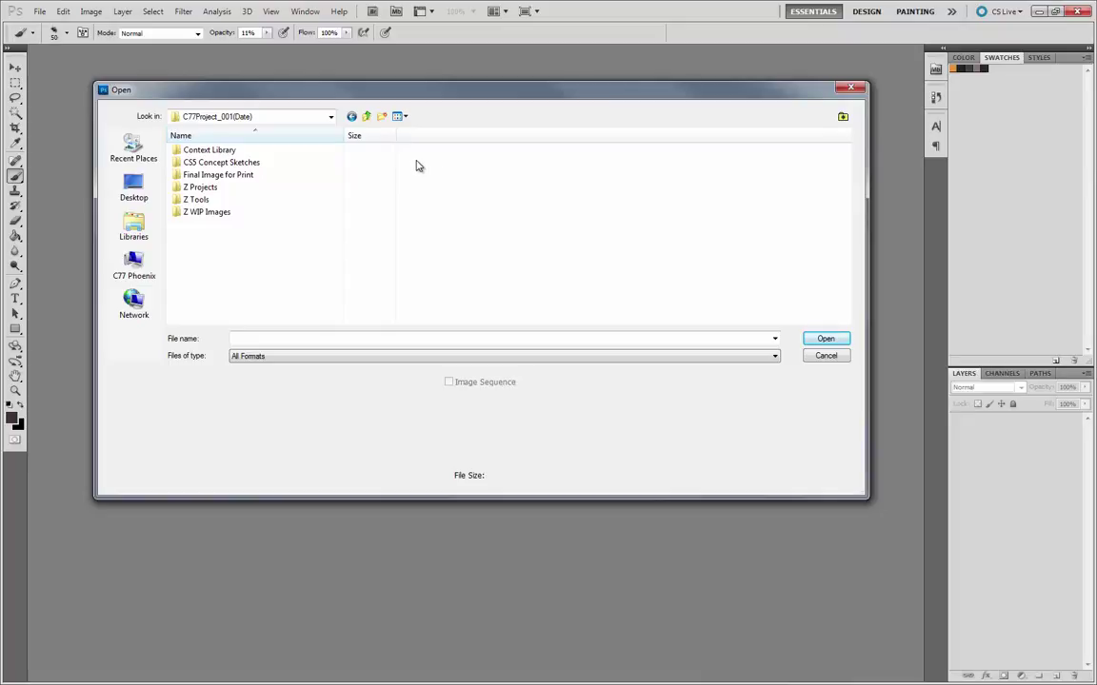
double_click(221, 149)
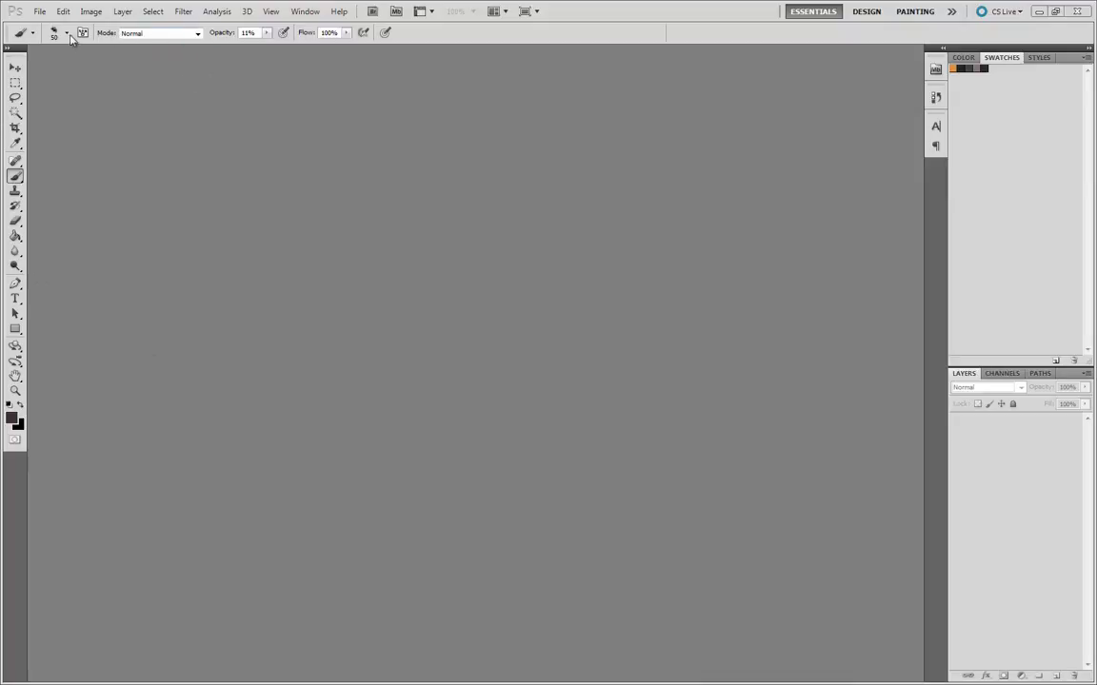
- Create a new 36 × 36 inch document, keeping the resolution at 300 pixels per inch
click(40, 11)
click(49, 26)
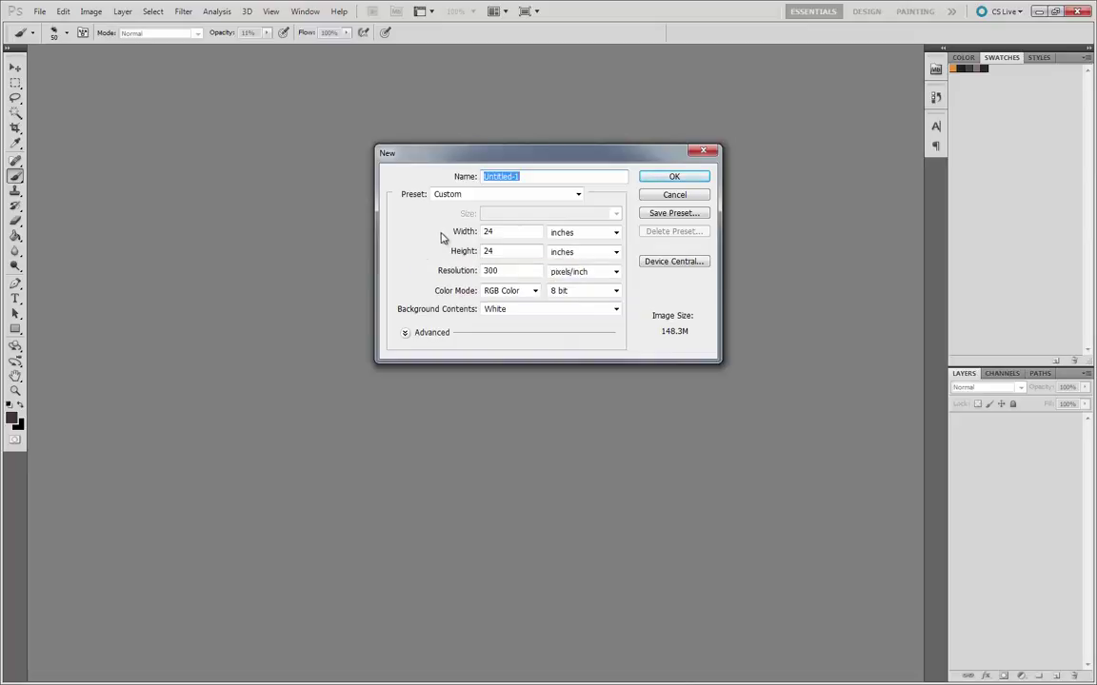
click(472, 235)
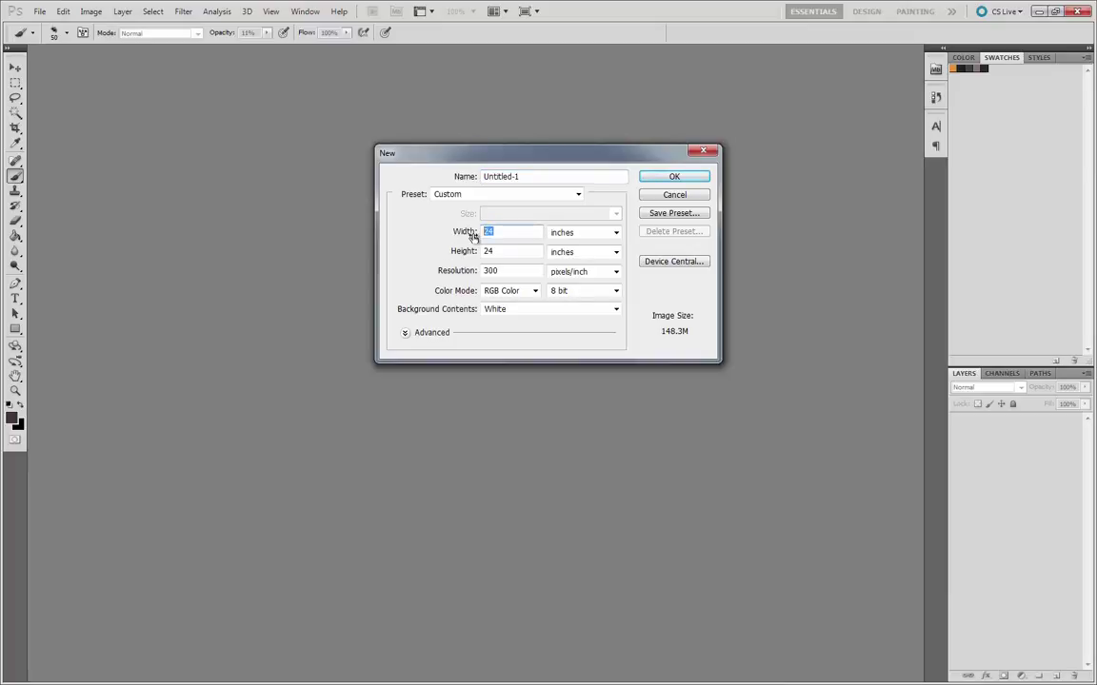
text(36)
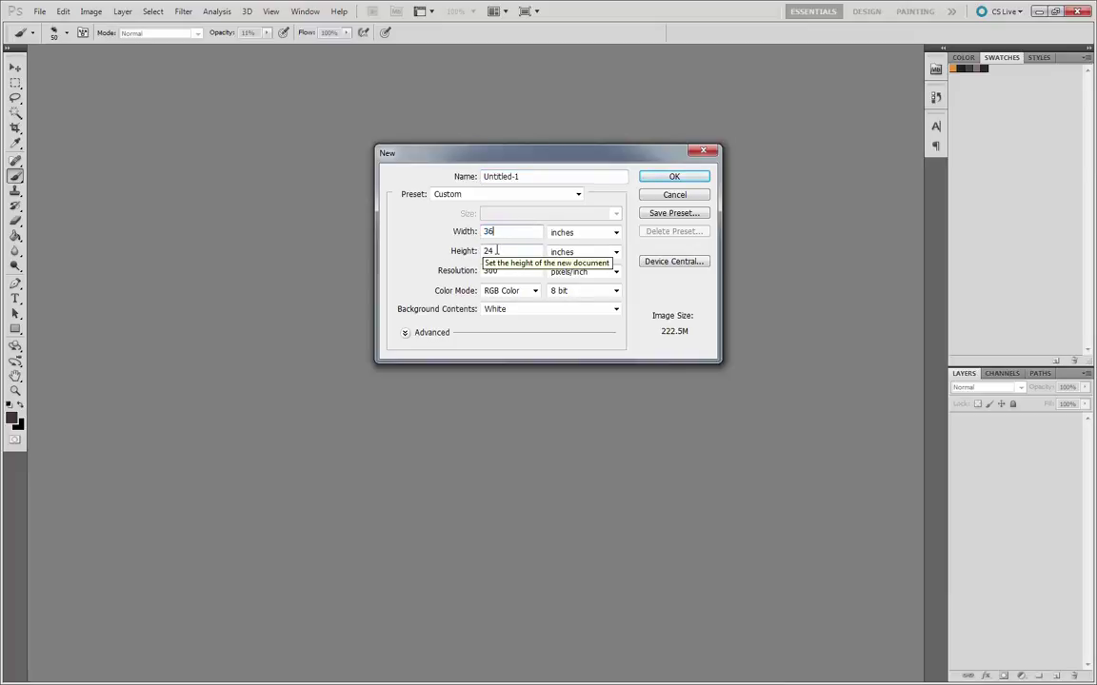
key(Tab)
text(36)
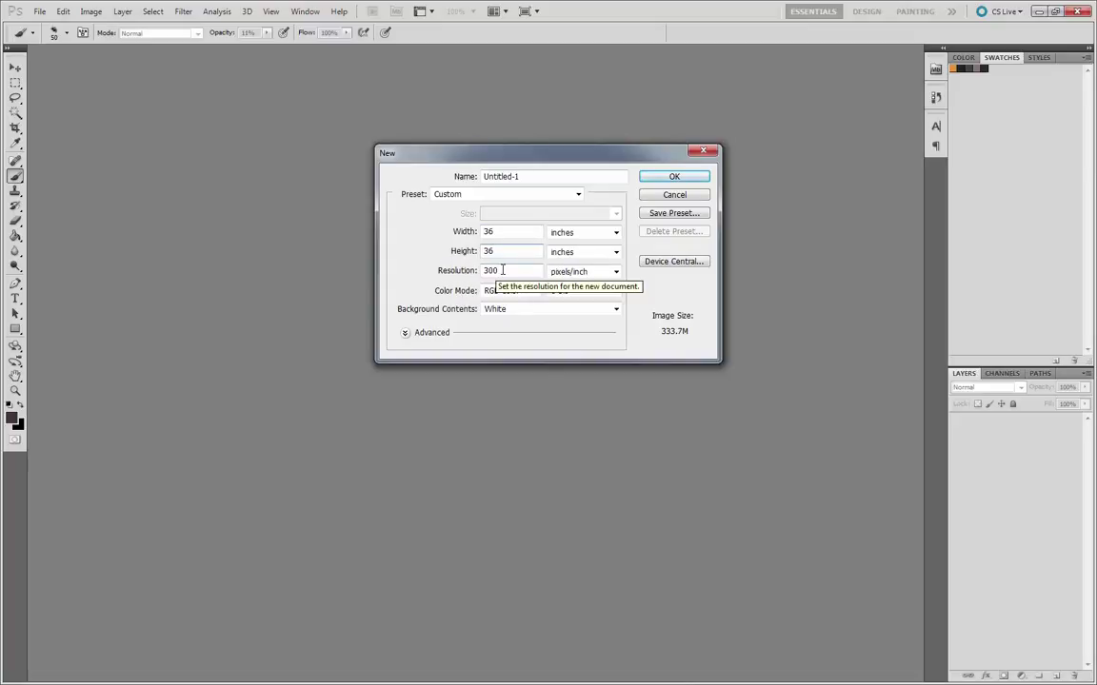
key(Tab)
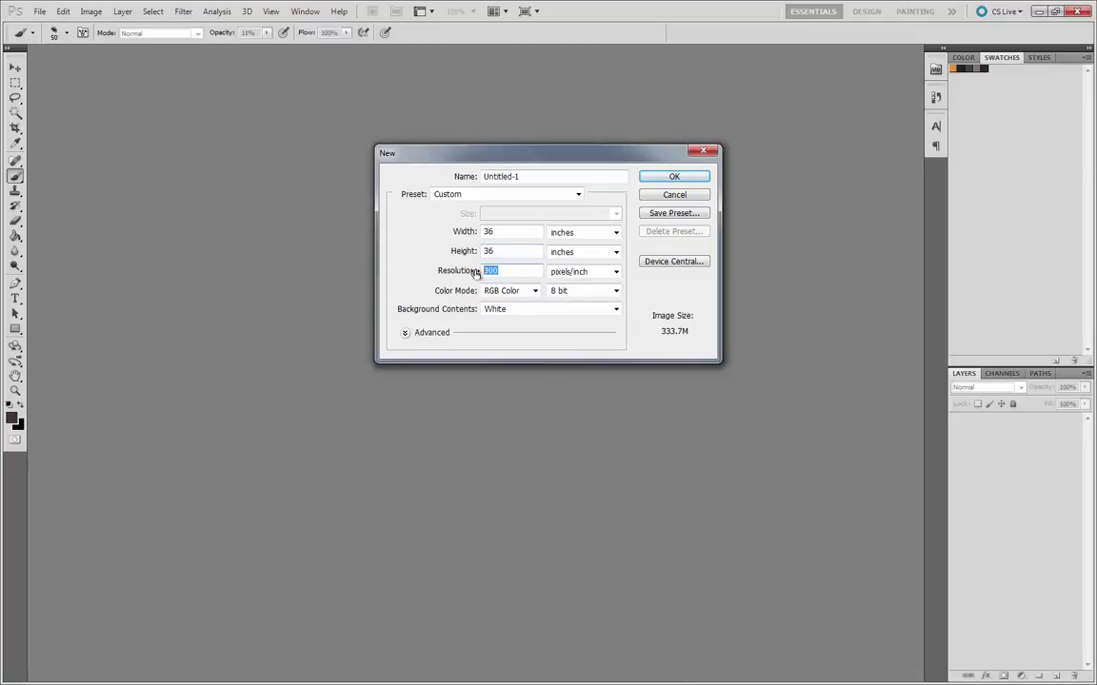
key(Return)
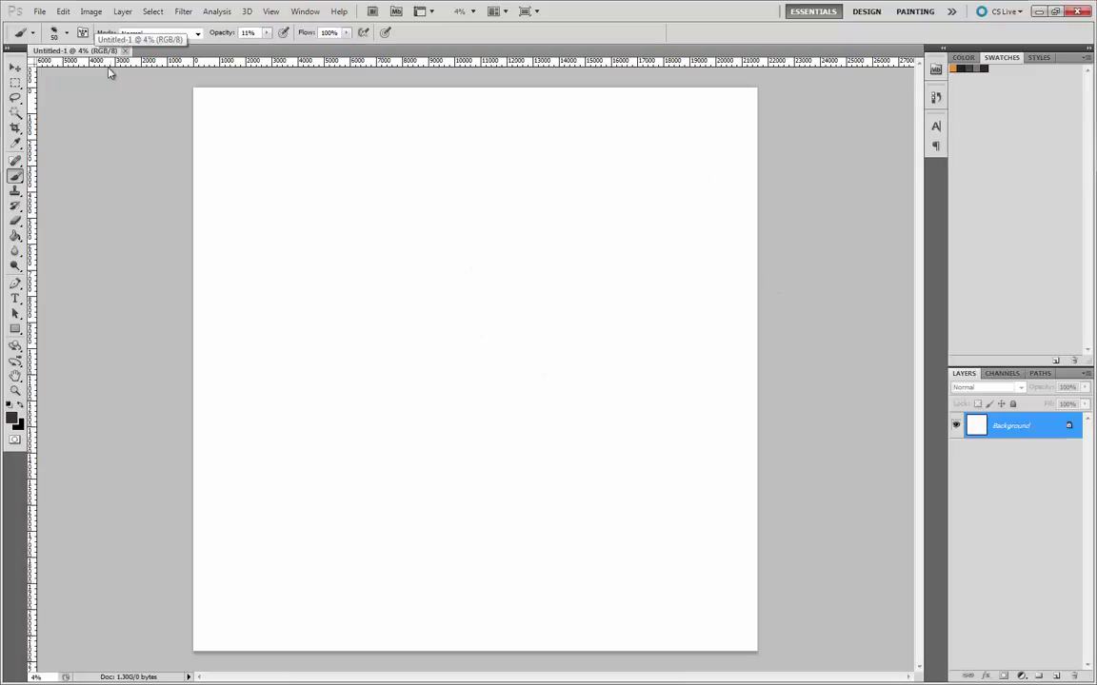
- Save the document as concept 1.psd in Main Projects > C77Project_001(Date) > CS5 Concept Sketches
click(40, 12)
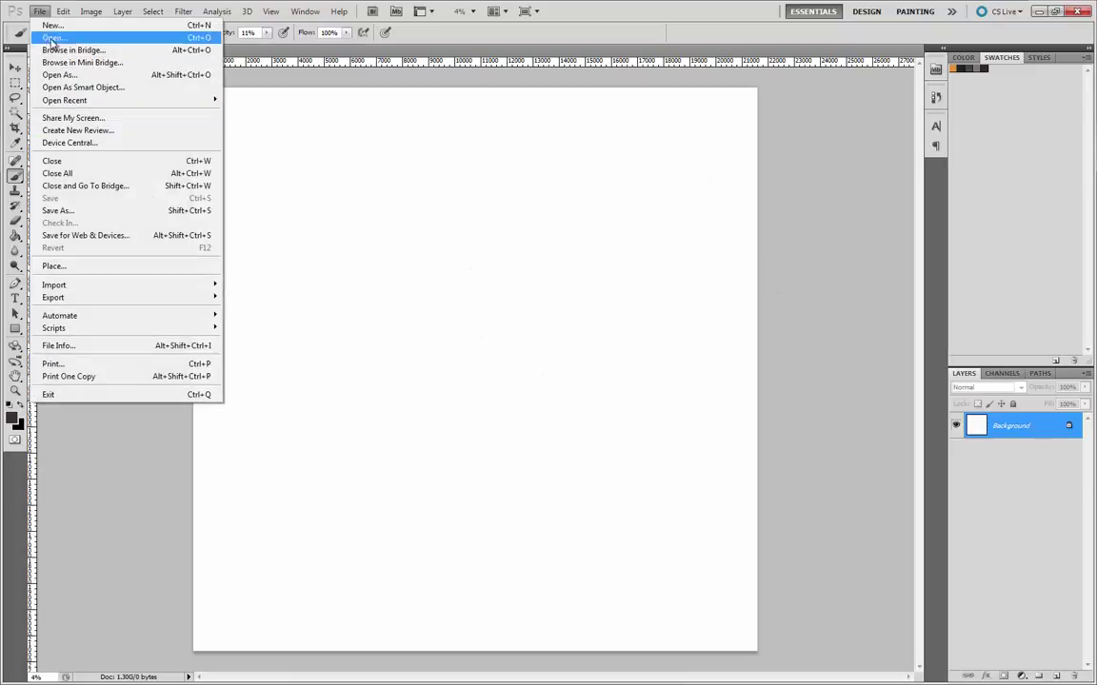
click(76, 217)
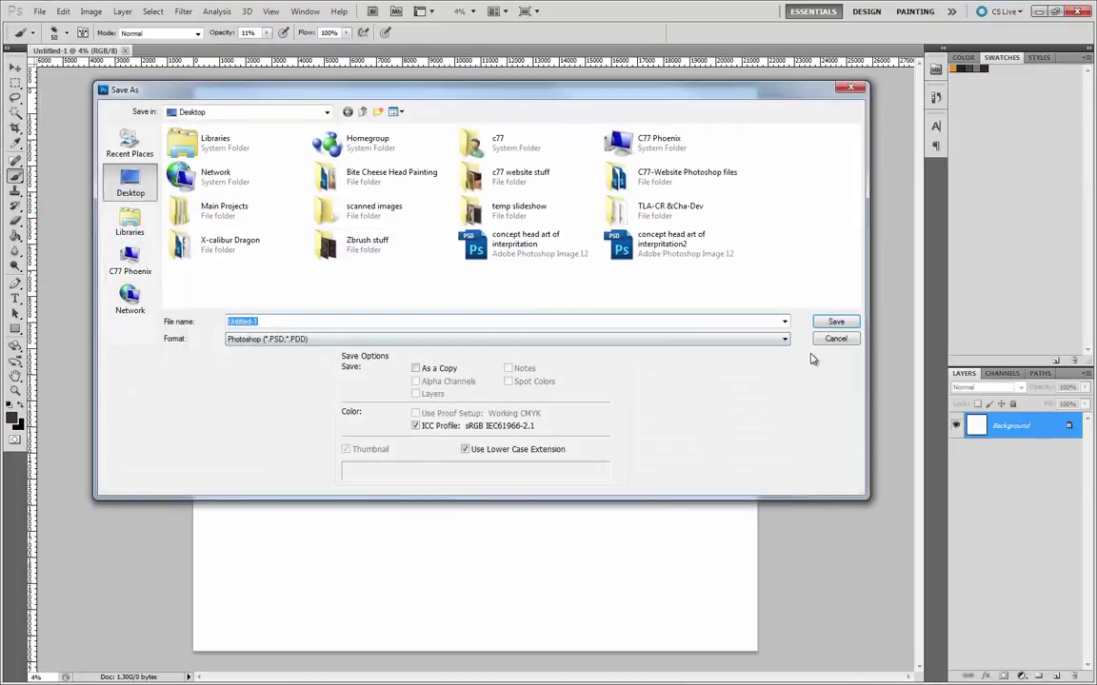
double_click(224, 211)
double_click(226, 145)
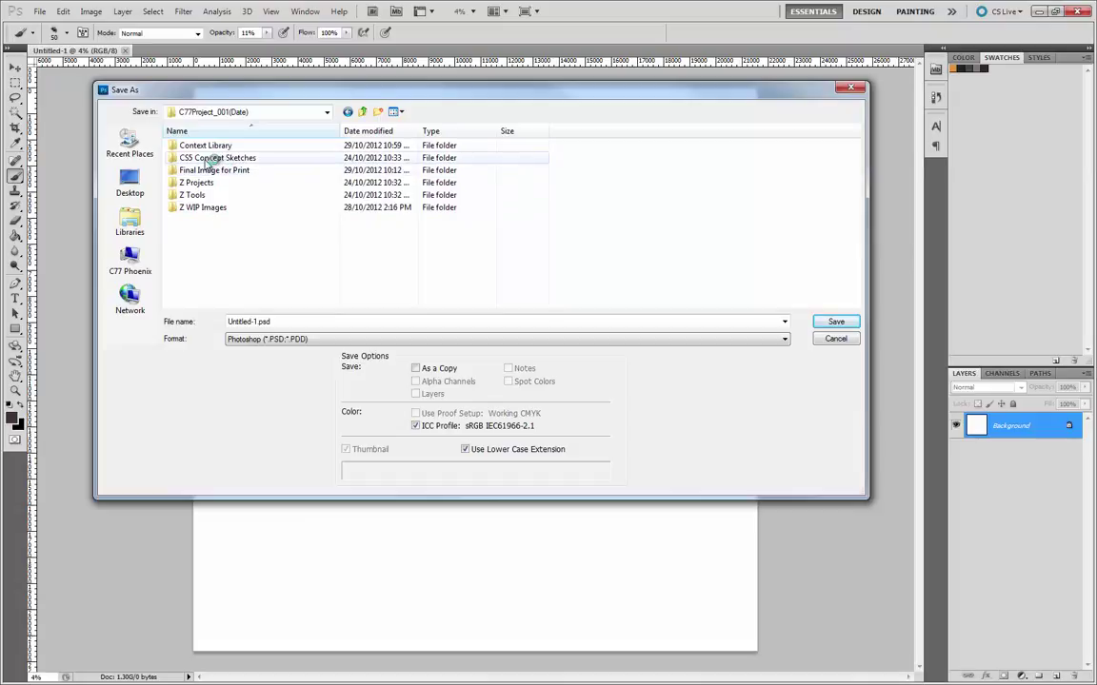
double_click(250, 158)
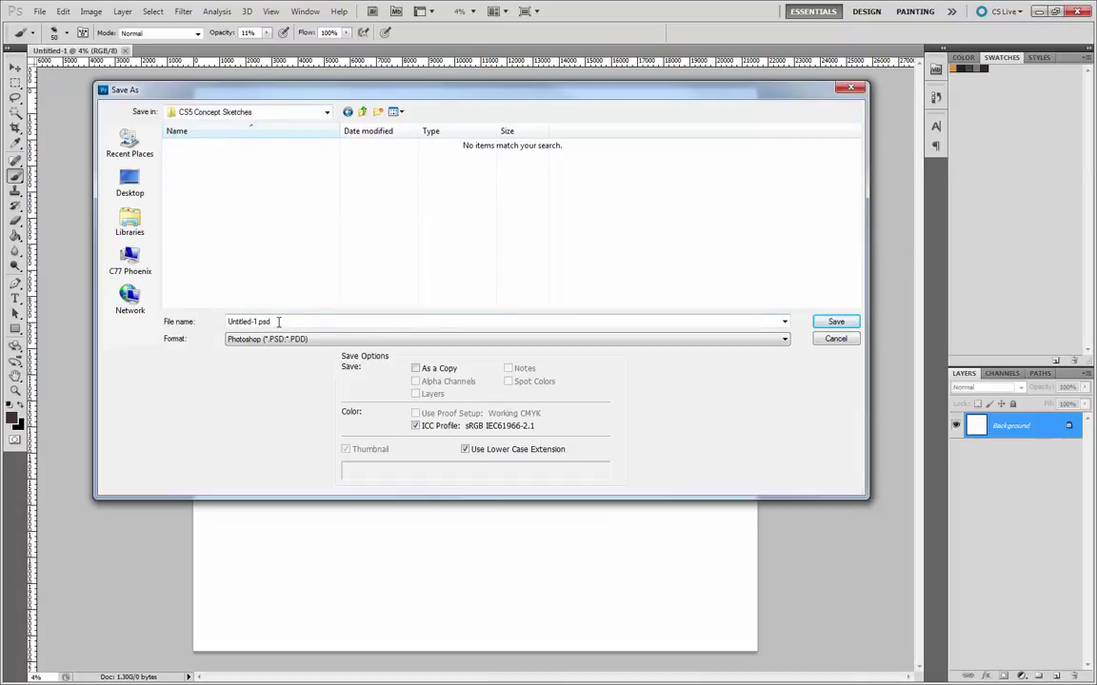
drag(282, 321, 212, 327)
text(conc)
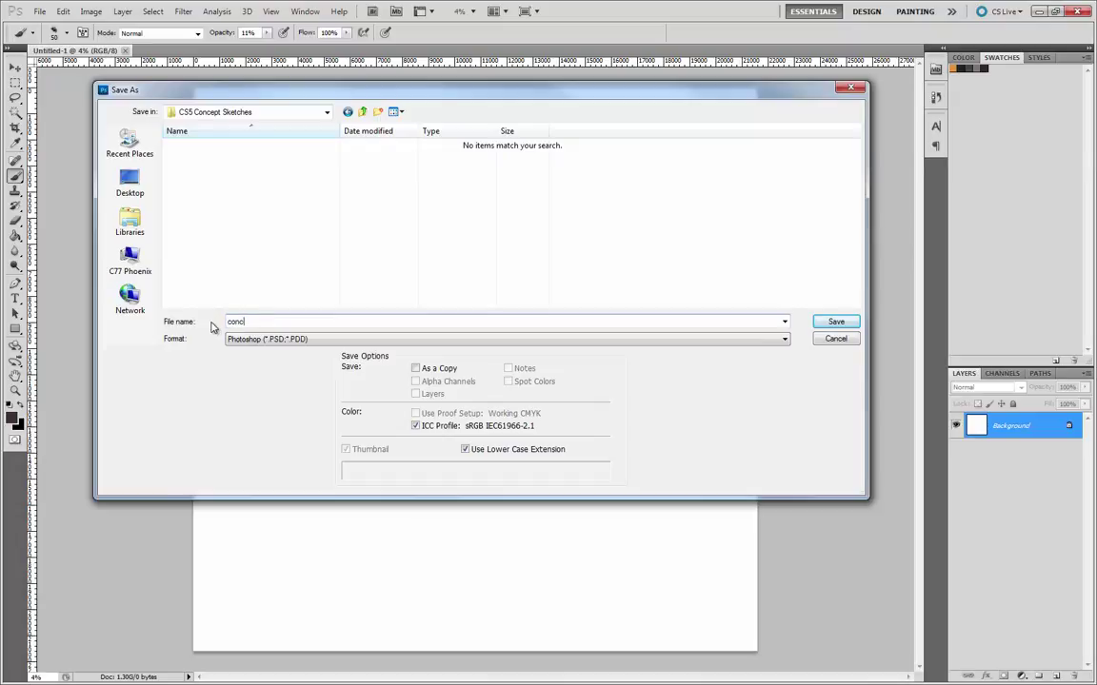
text(ept 1)
click(825, 323)
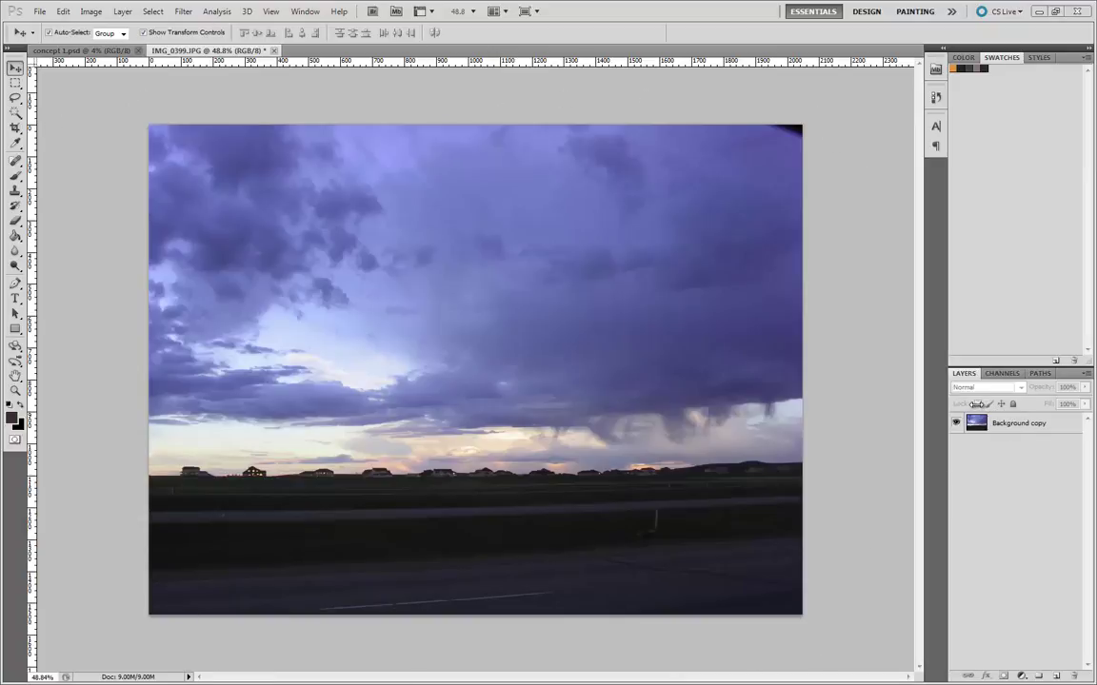
- Lock transparency on Background copy, duplicate it as Background copy 2, then delete the original copy
click(995, 429)
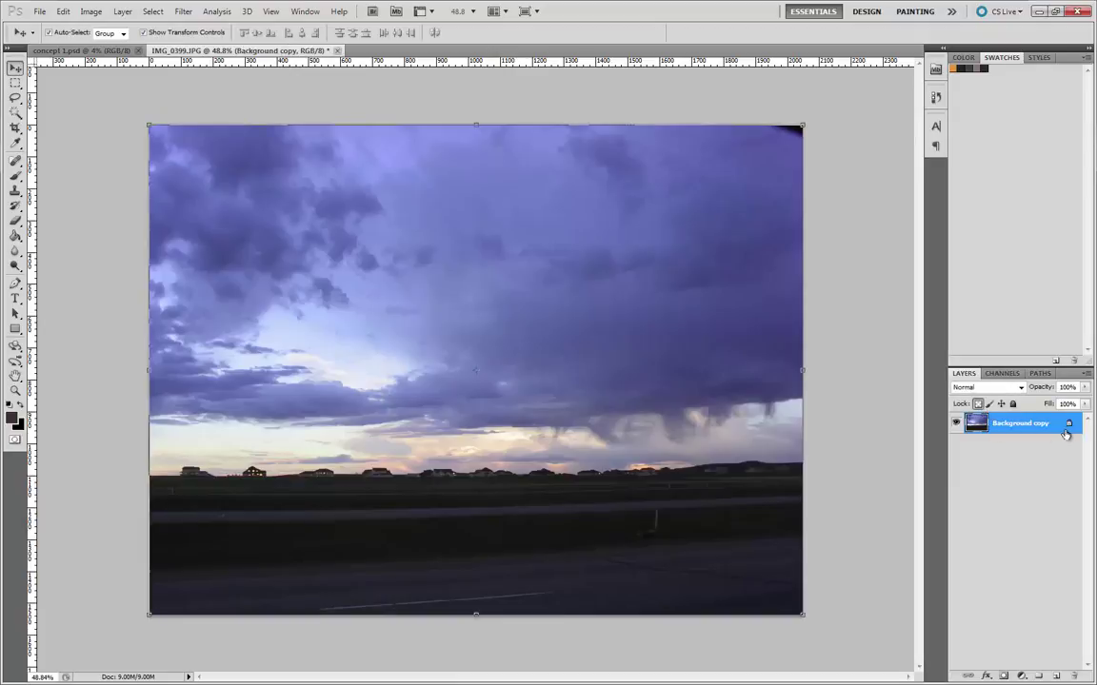
click(978, 404)
right_click(1026, 427)
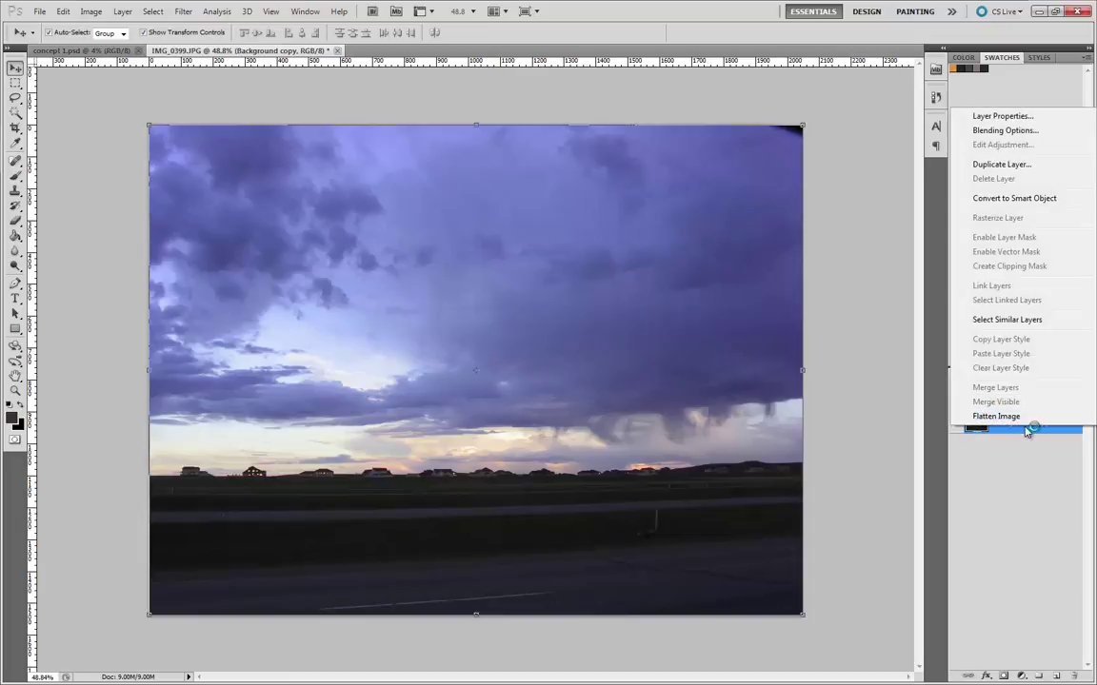
click(999, 164)
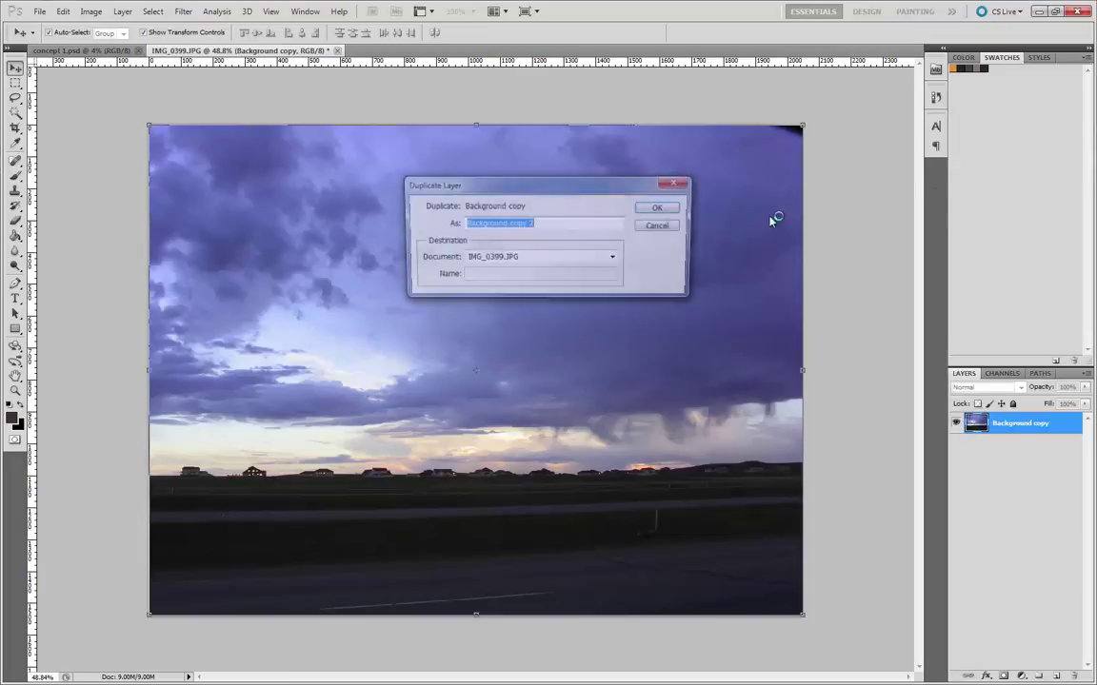
click(661, 210)
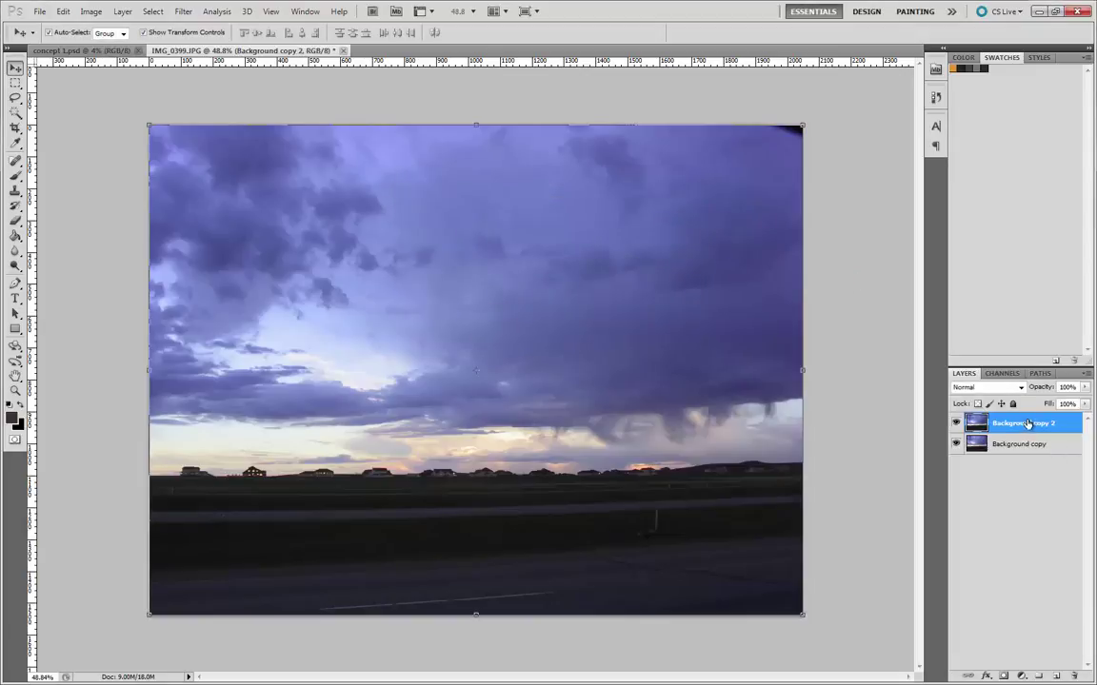
click(1024, 451)
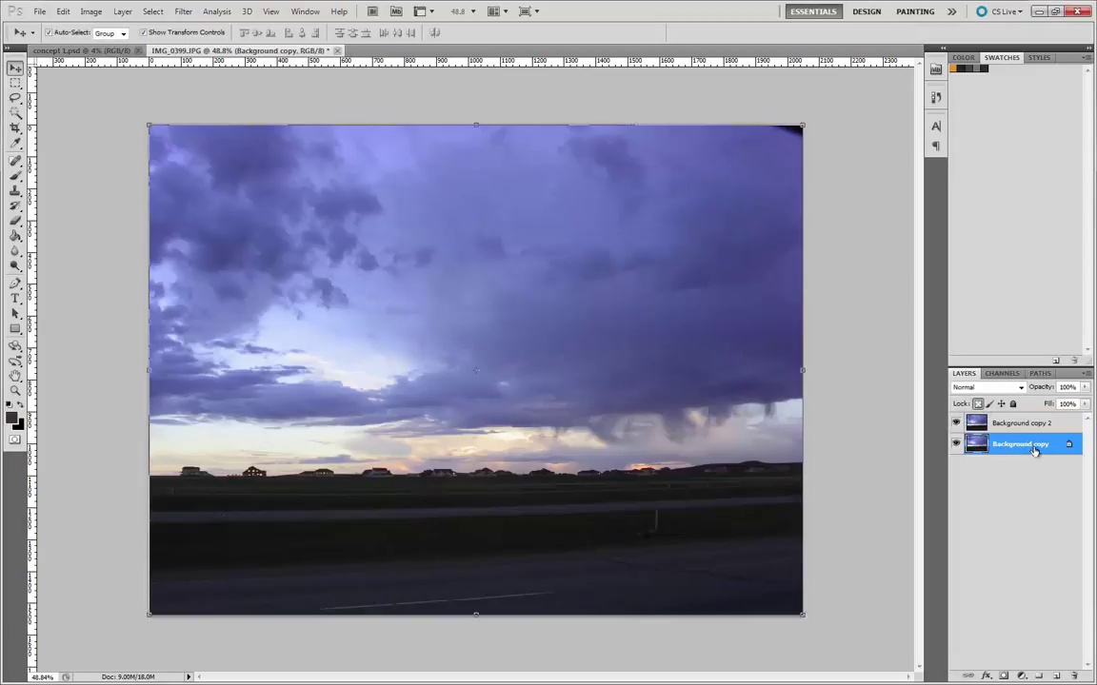
drag(1028, 452, 1074, 676)
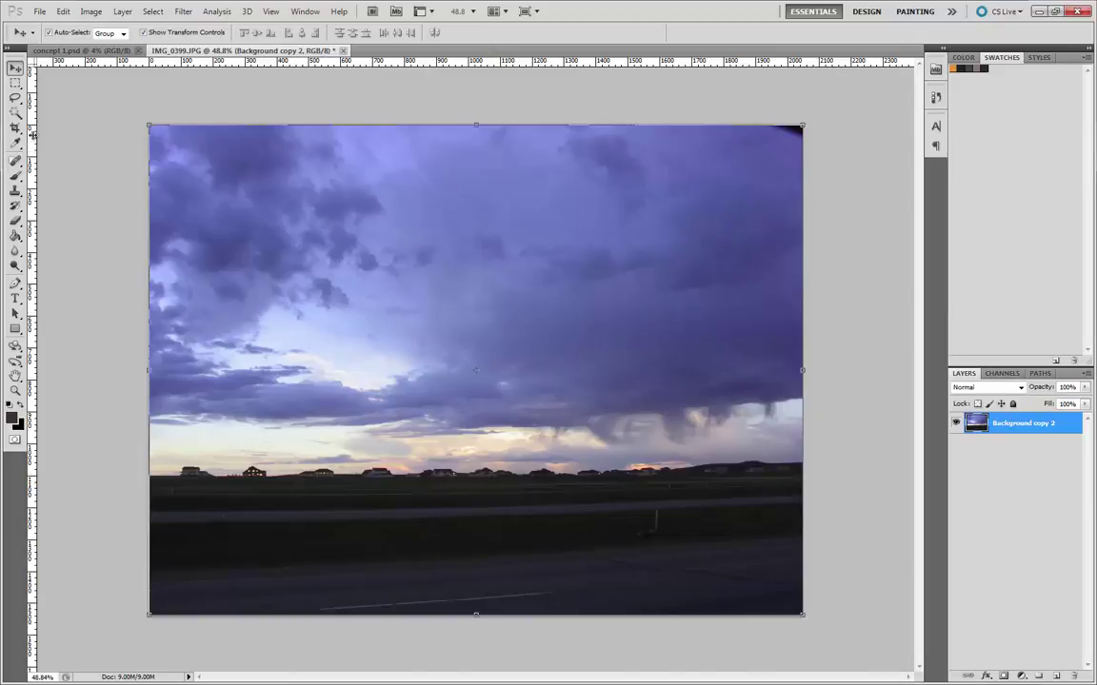
- Add a vertical guide at the photo's centre and copy the right half onto a new layer
drag(30, 124, 476, 152)
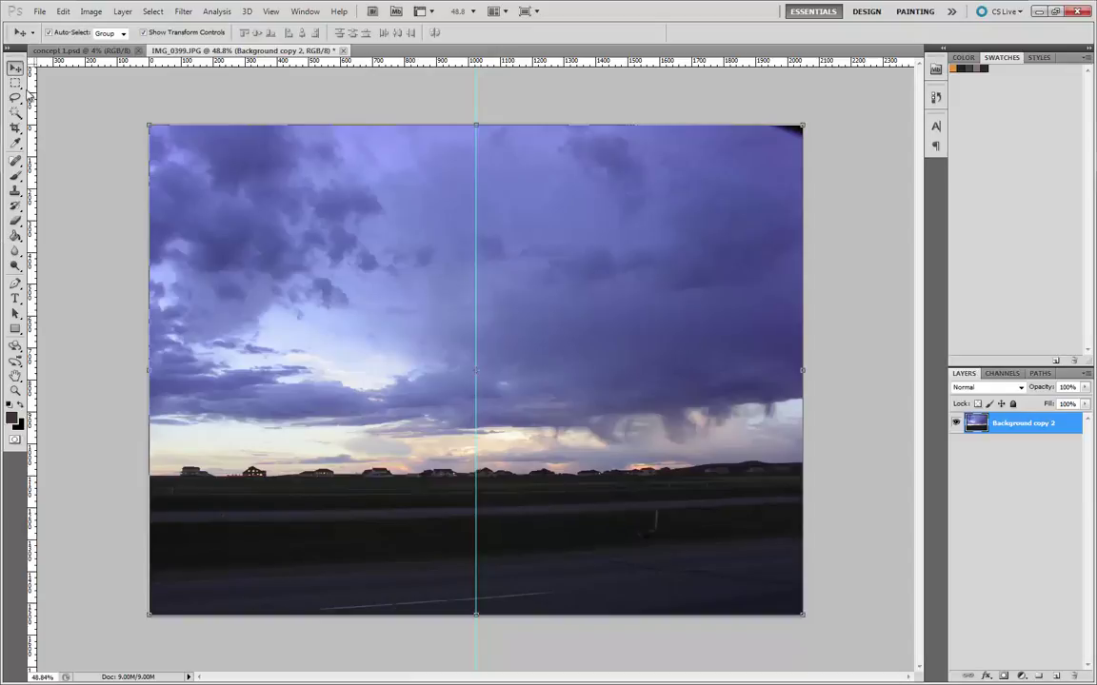
click(15, 82)
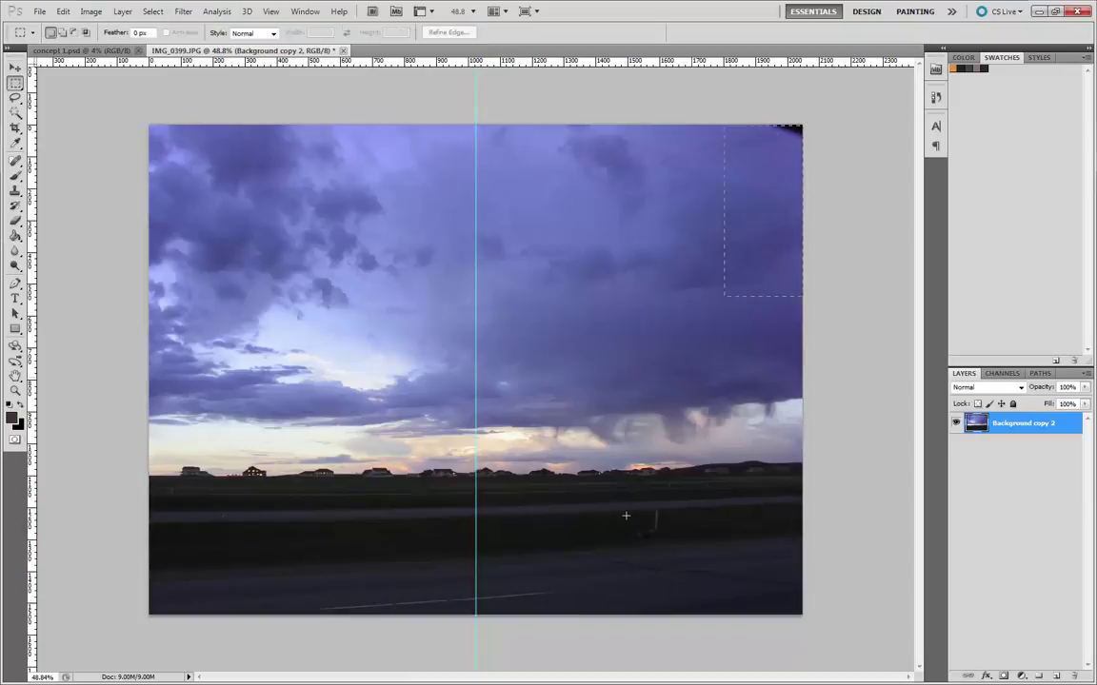
drag(805, 121, 477, 628)
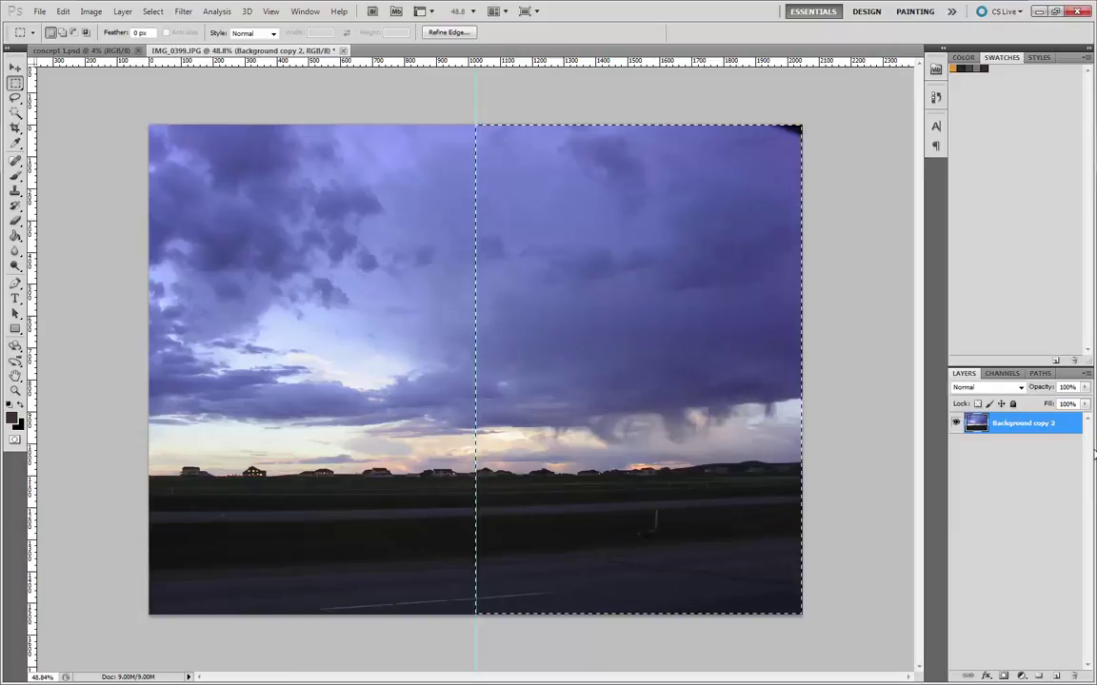
key(ctrl+j)
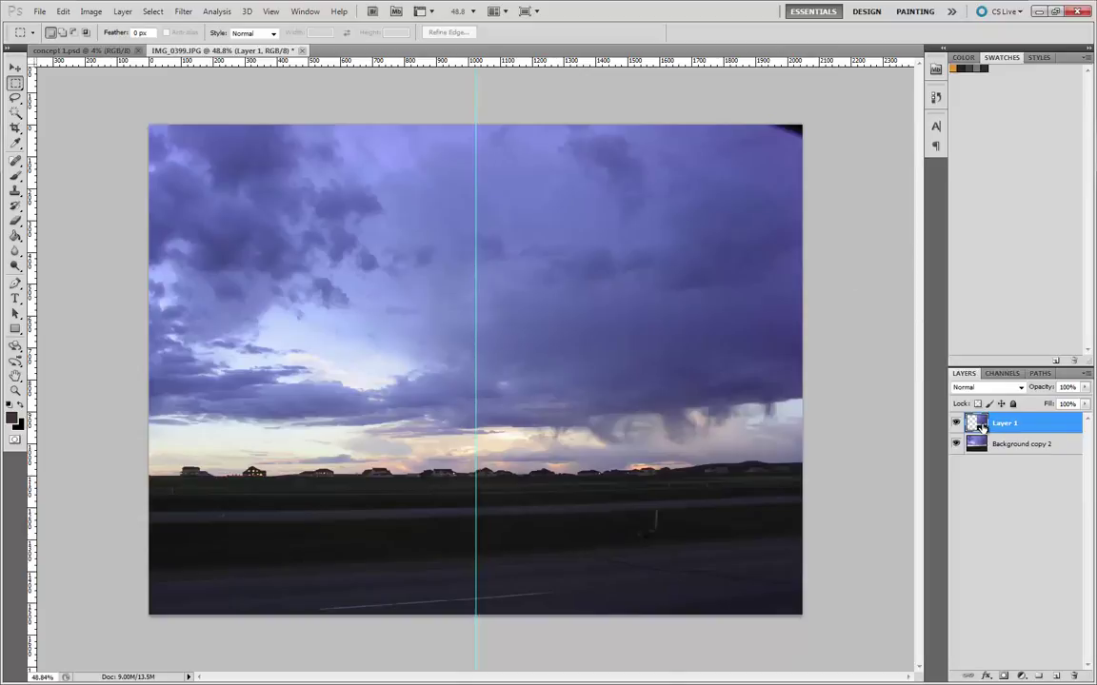
- Flip the copied right-half layer horizontally
click(63, 11)
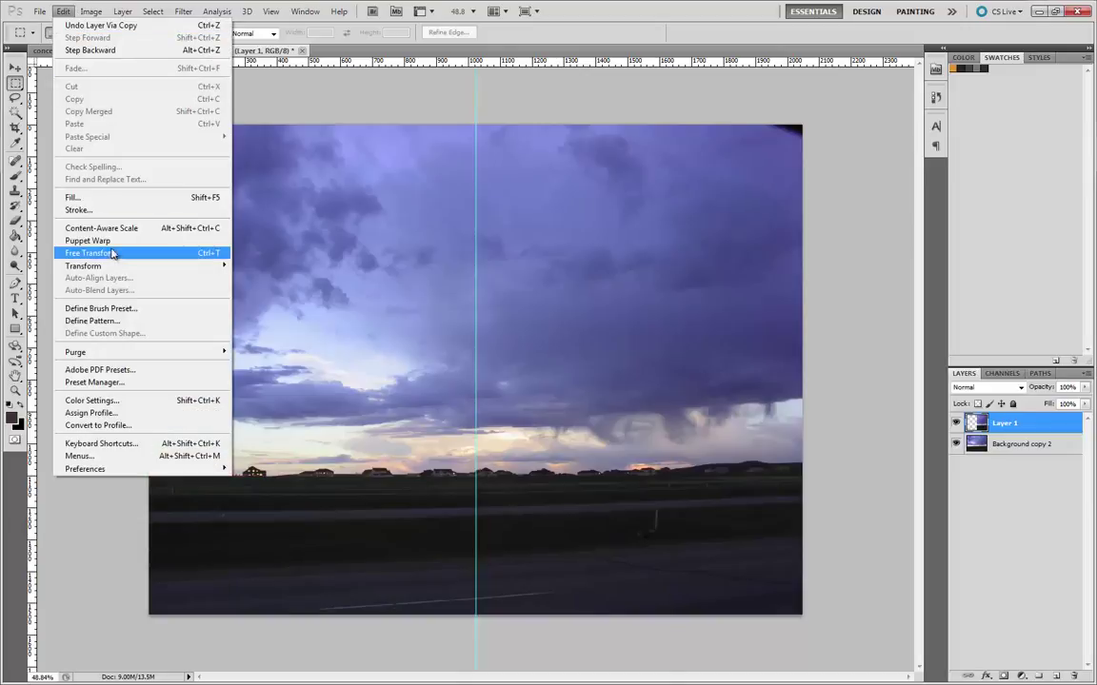
mouse_move(95, 266)
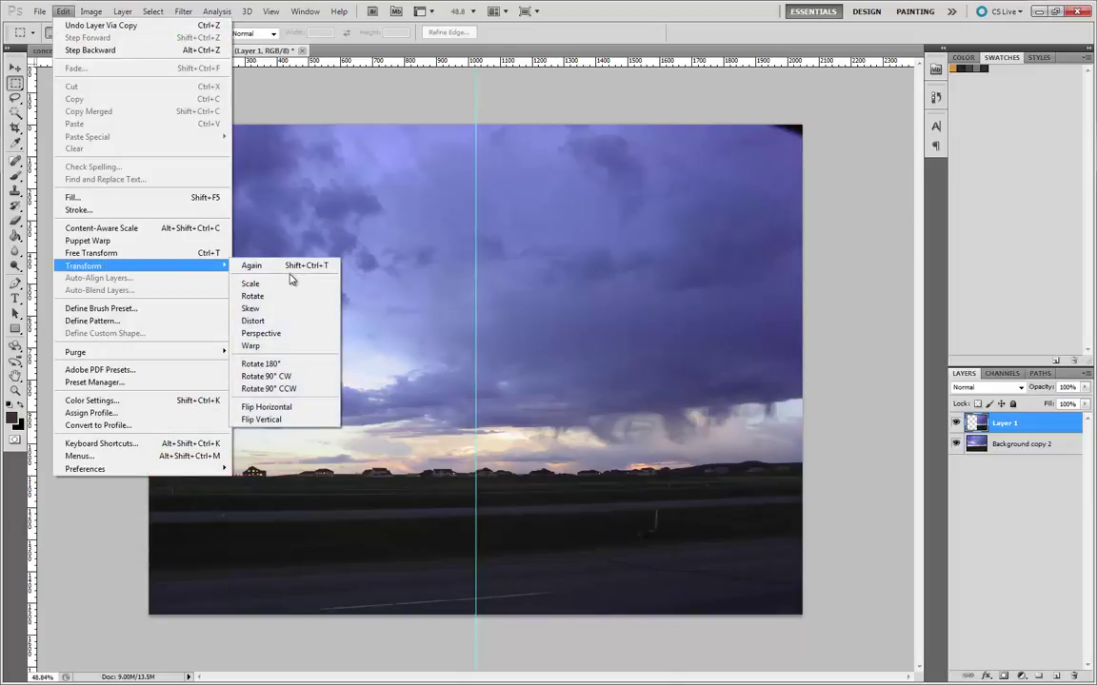
click(261, 407)
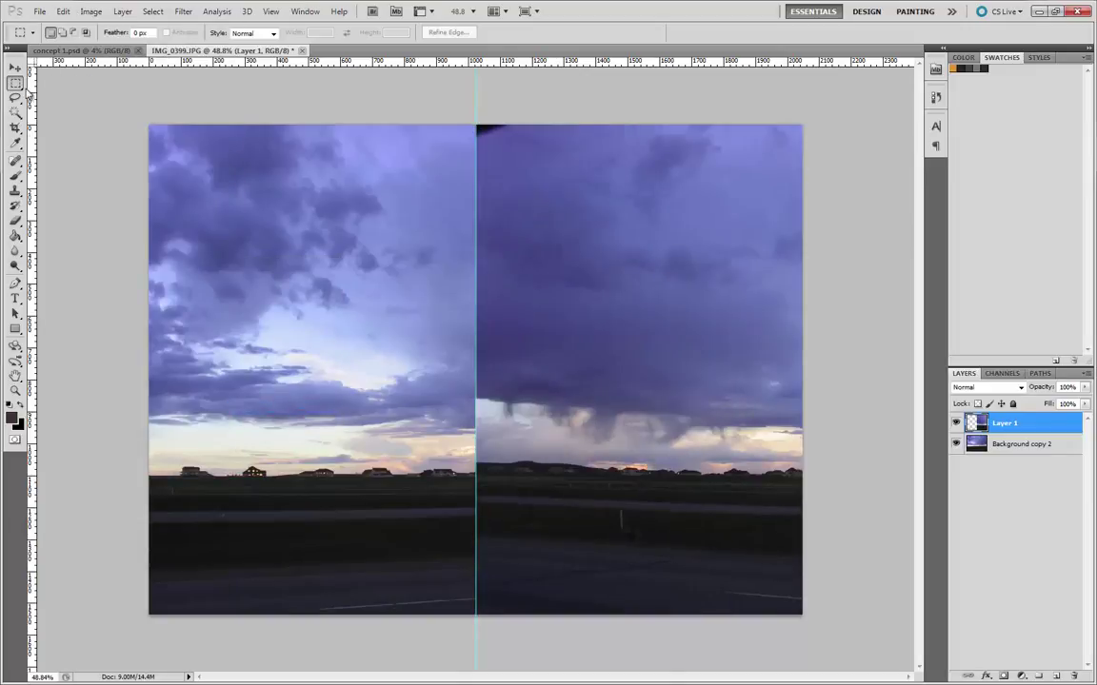
- Slide the mirrored Layer 1 left to align the halves, then merge it down
click(15, 68)
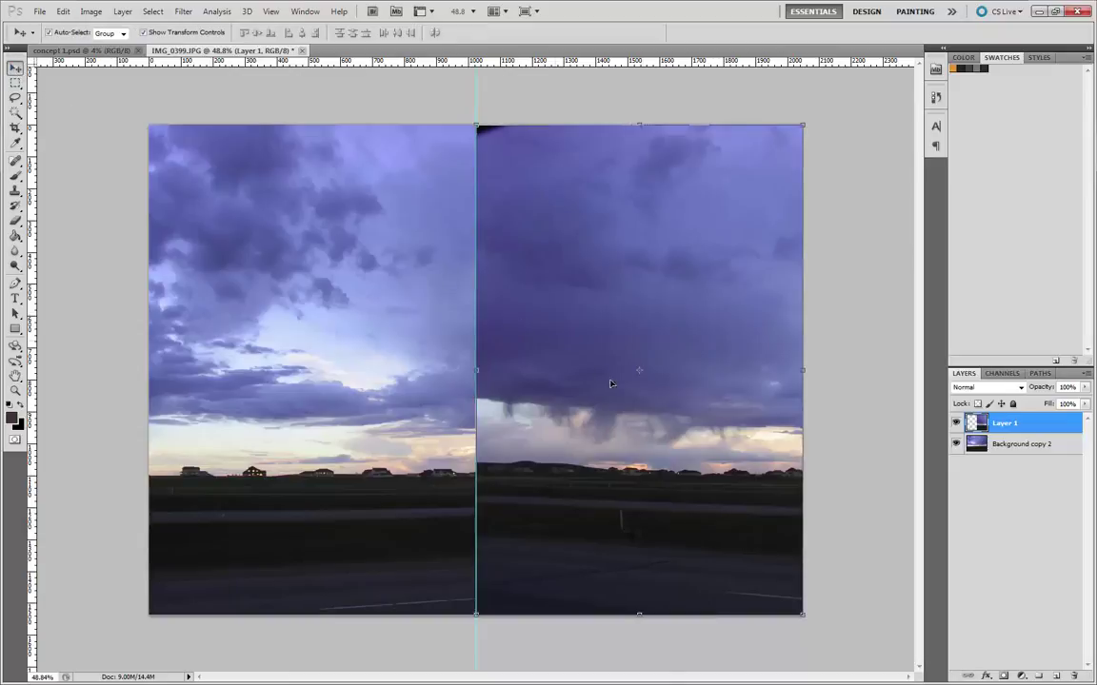
drag(709, 419, 385, 403)
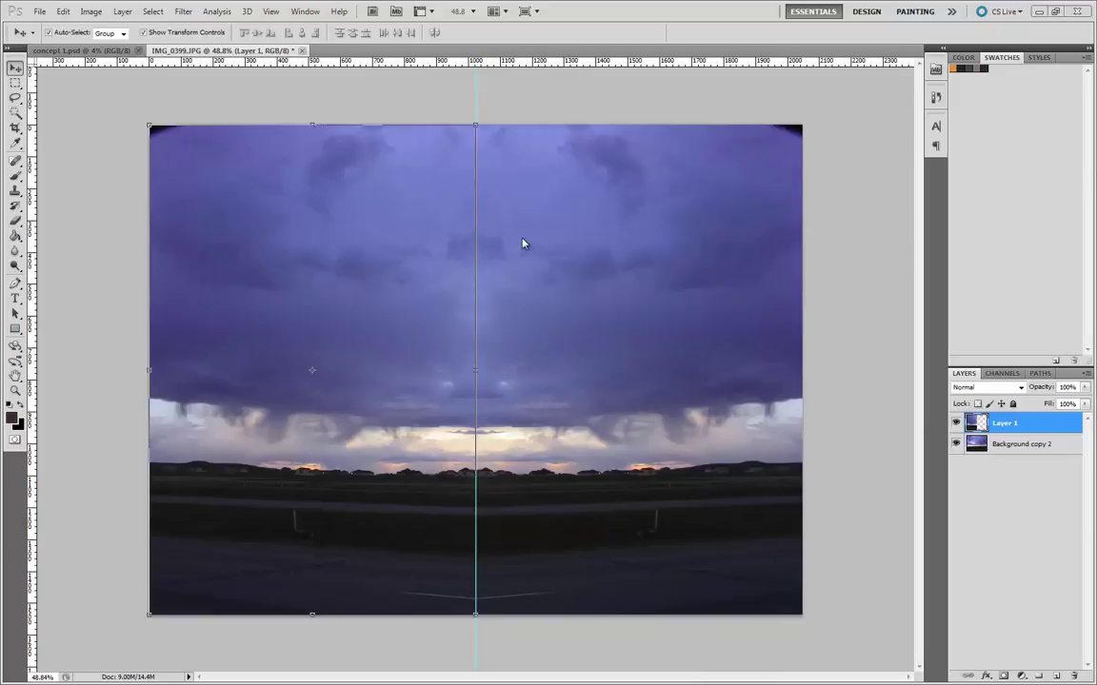
double_click(1005, 424)
right_click(1003, 424)
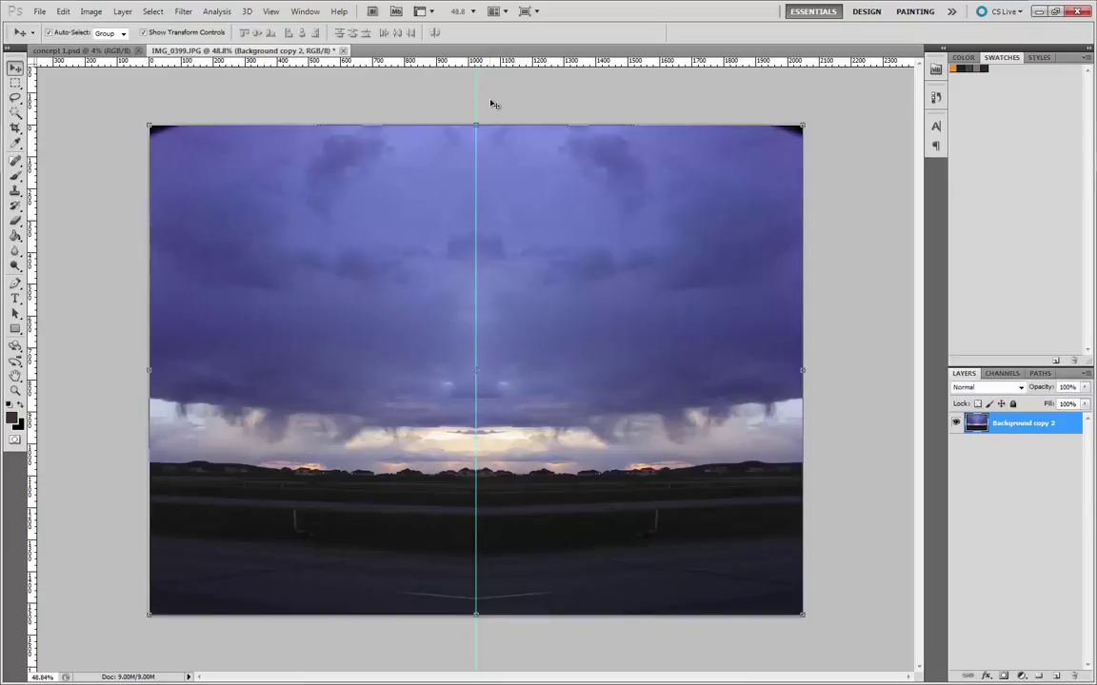
- Drag the centre guide off the image back to the ruler
drag(477, 88, 34, 91)
click(270, 12)
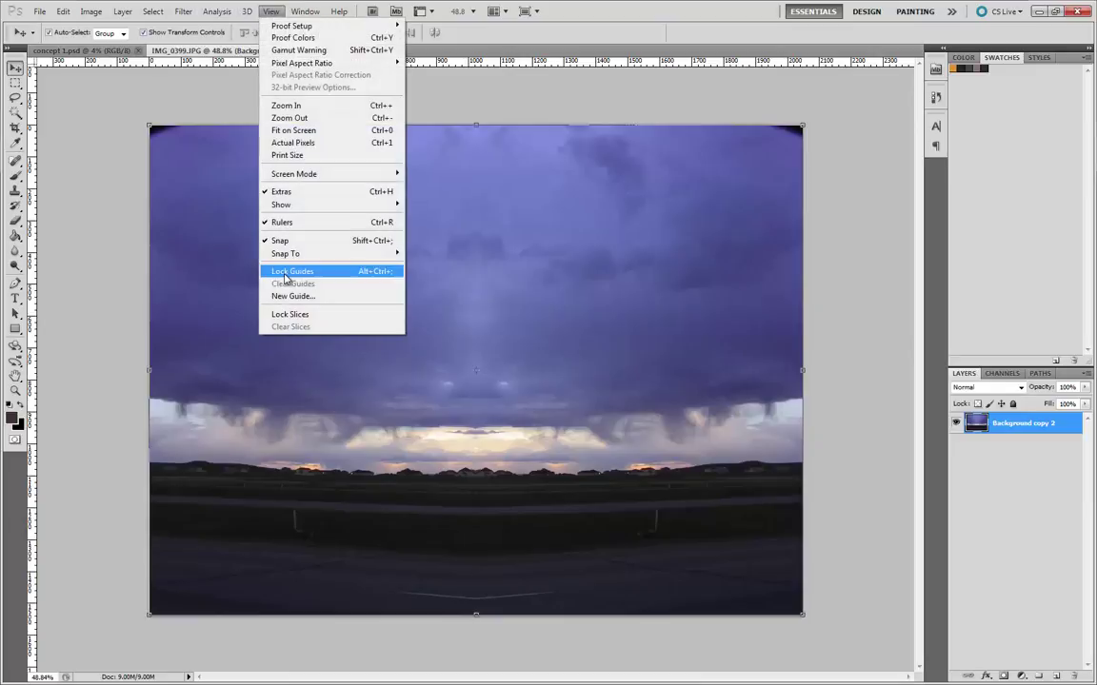
click(136, 130)
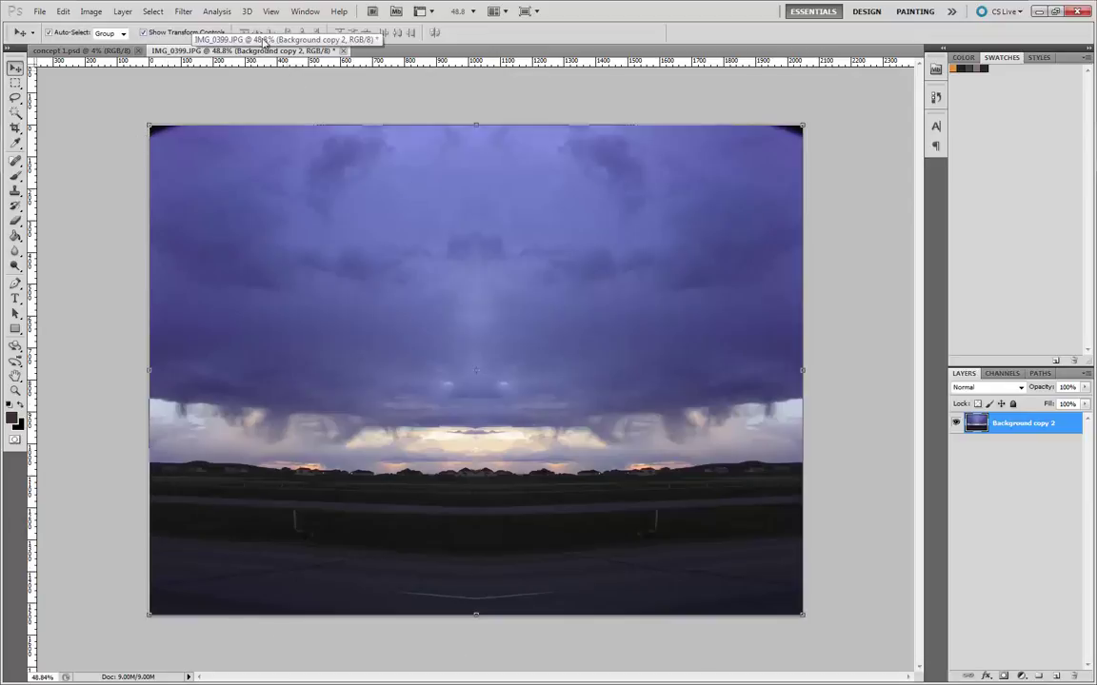
click(183, 11)
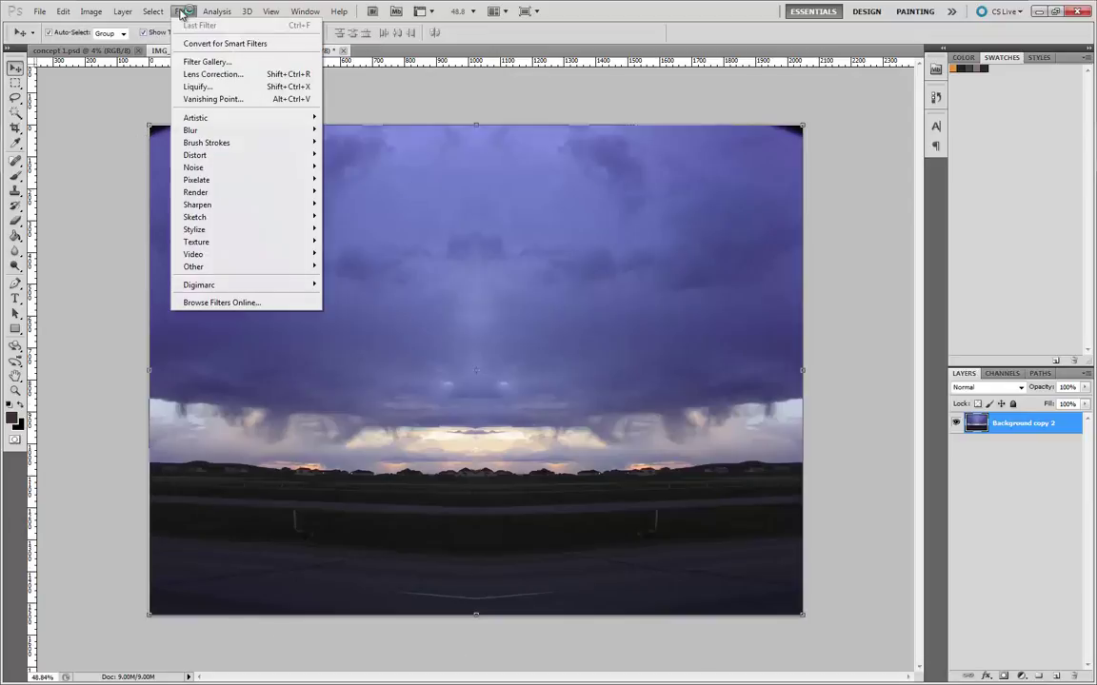
- Open Liquify on the symmetrical sky, reposition the dialog, and set Mask Options to None
click(197, 86)
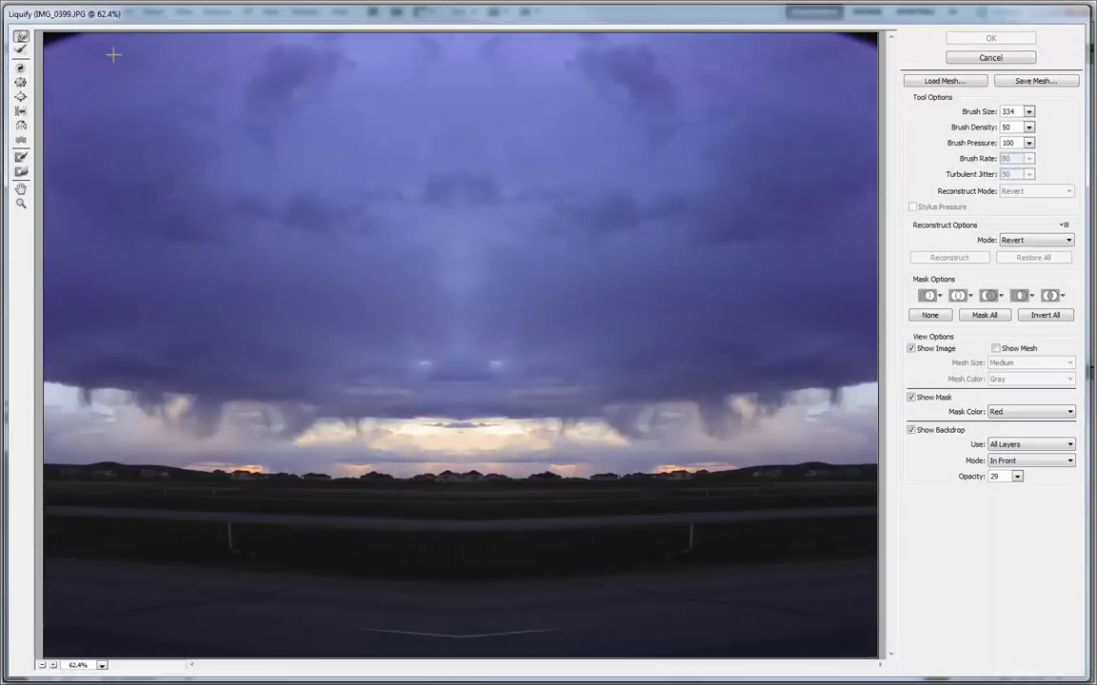
drag(589, 21, 583, 17)
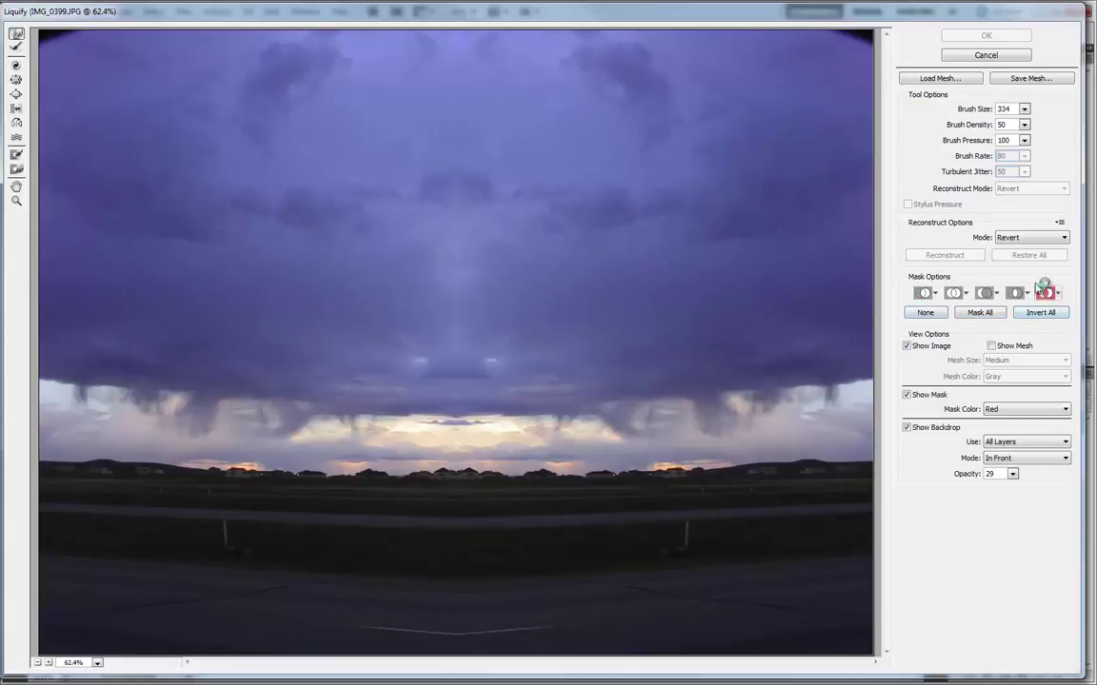
click(938, 313)
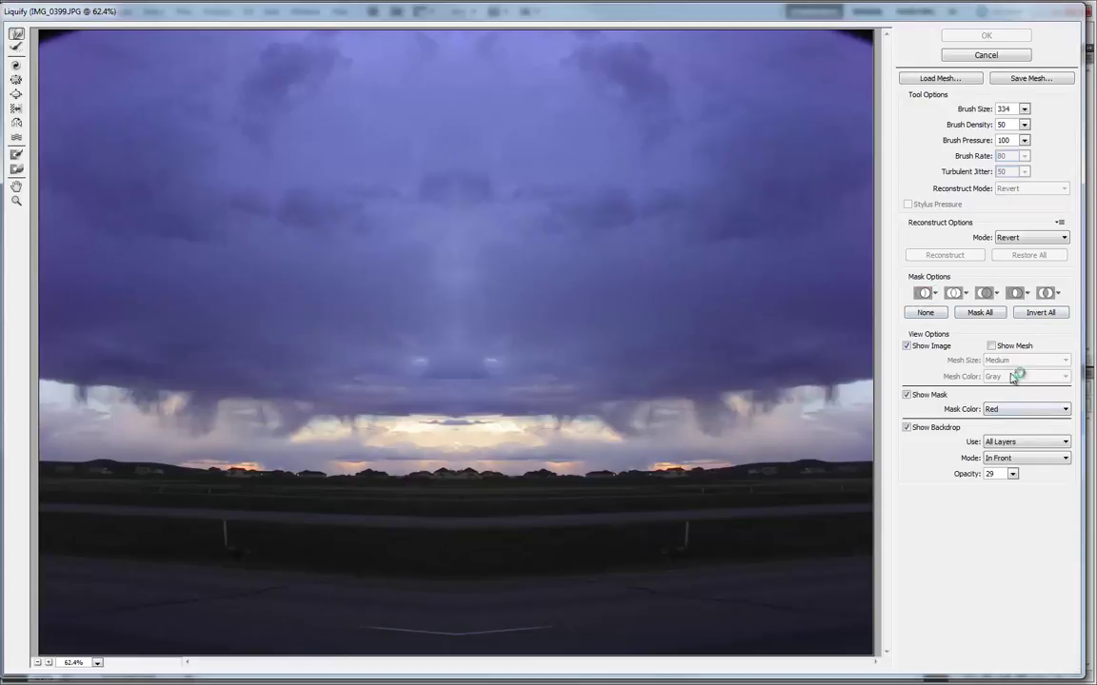
- Turn off Show Image and set the Liquify backdrop opacity to 50
click(906, 346)
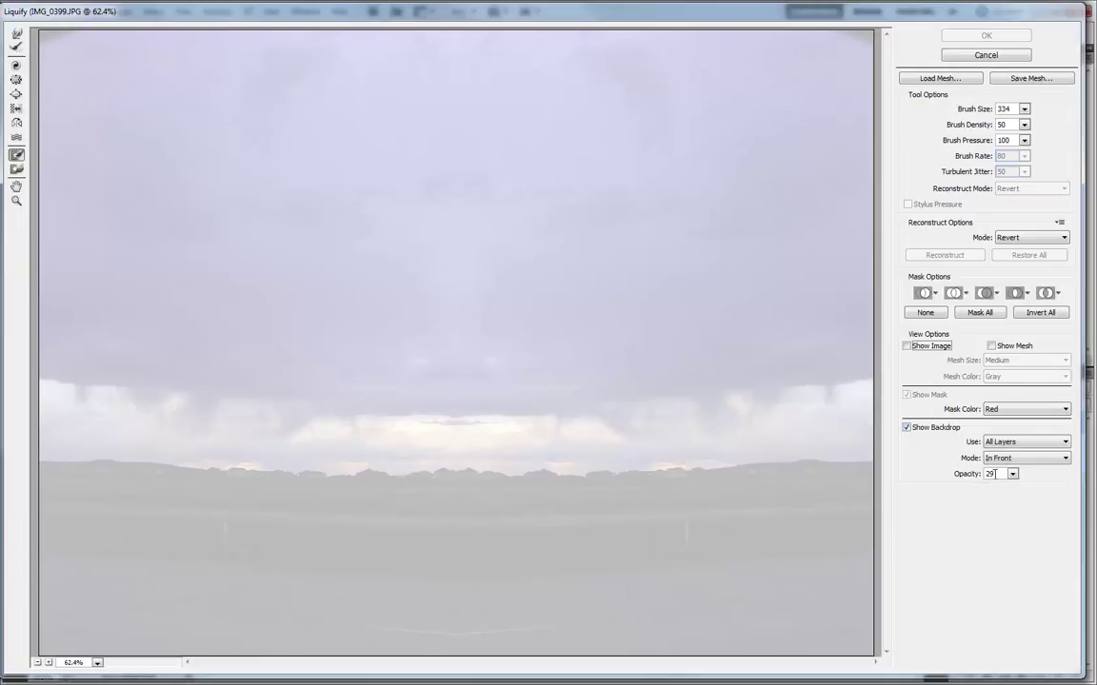
click(1013, 474)
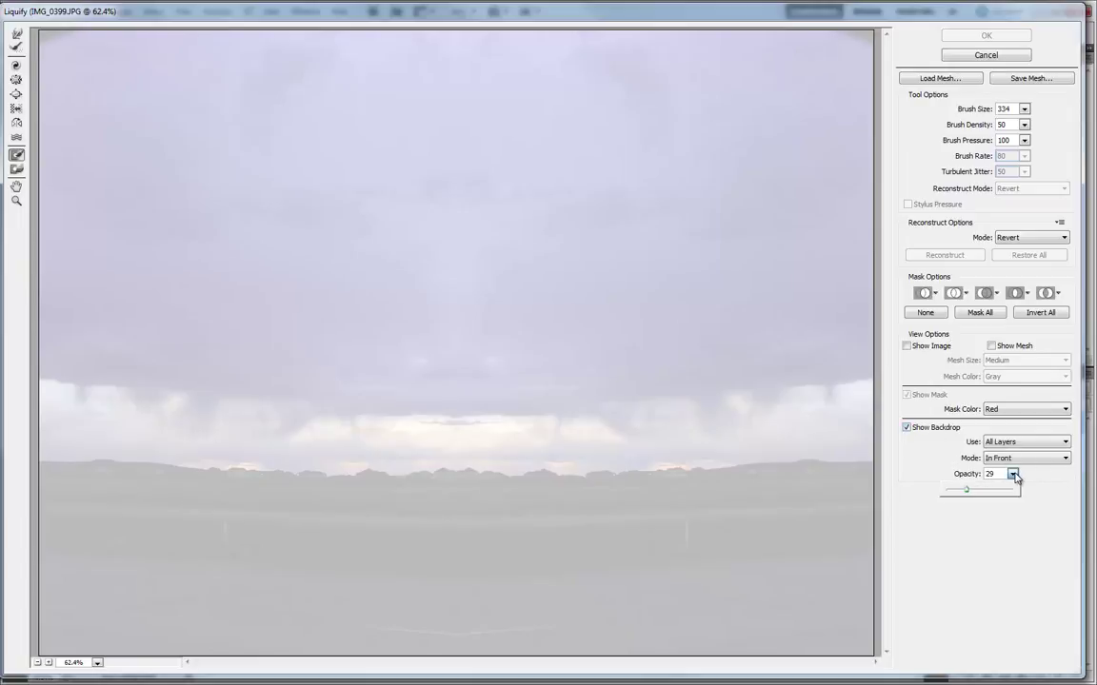
drag(970, 492, 985, 491)
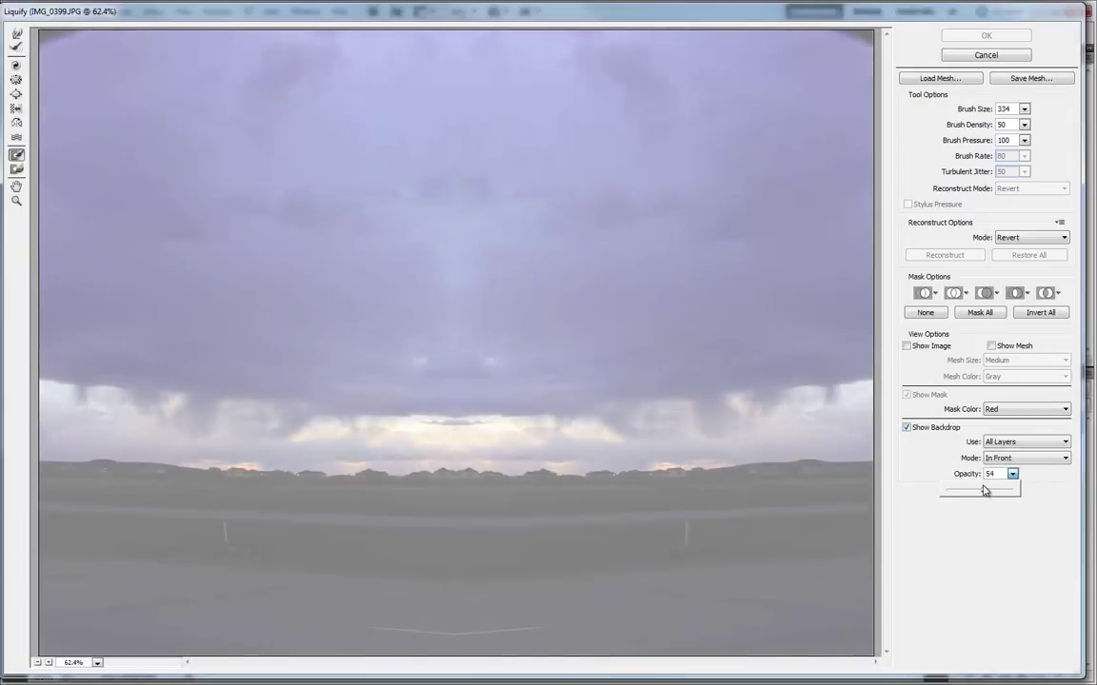
click(953, 480)
text(50)
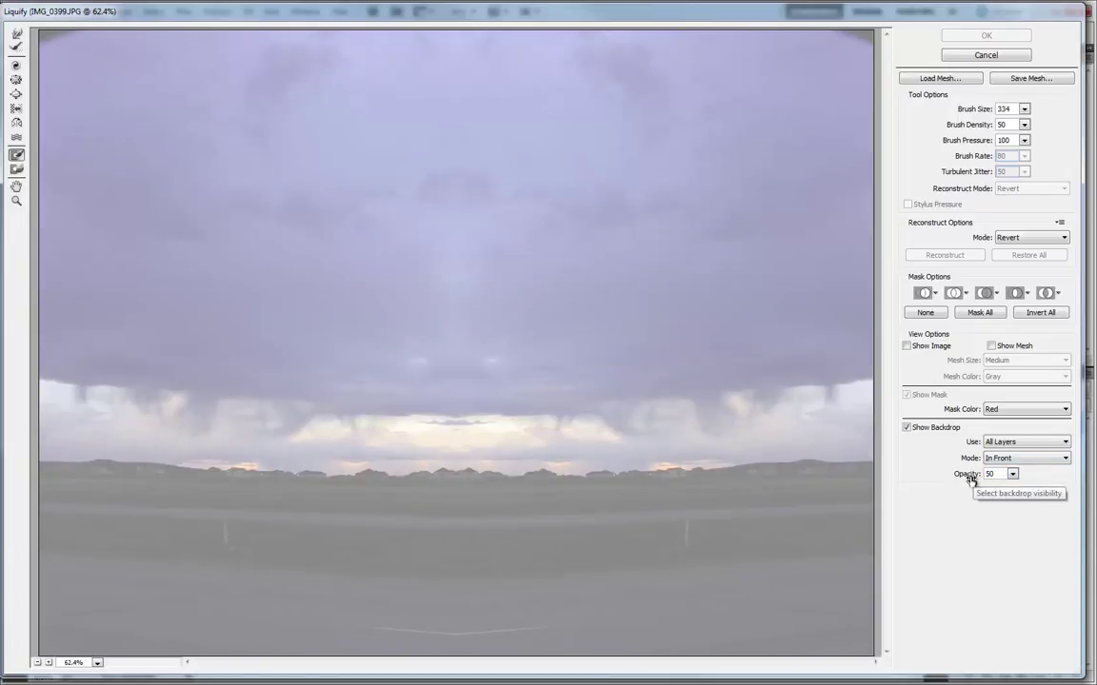
- Leave backdrop Mode unchanged and Use on All Layers, then turn off Show Backdrop
click(1063, 458)
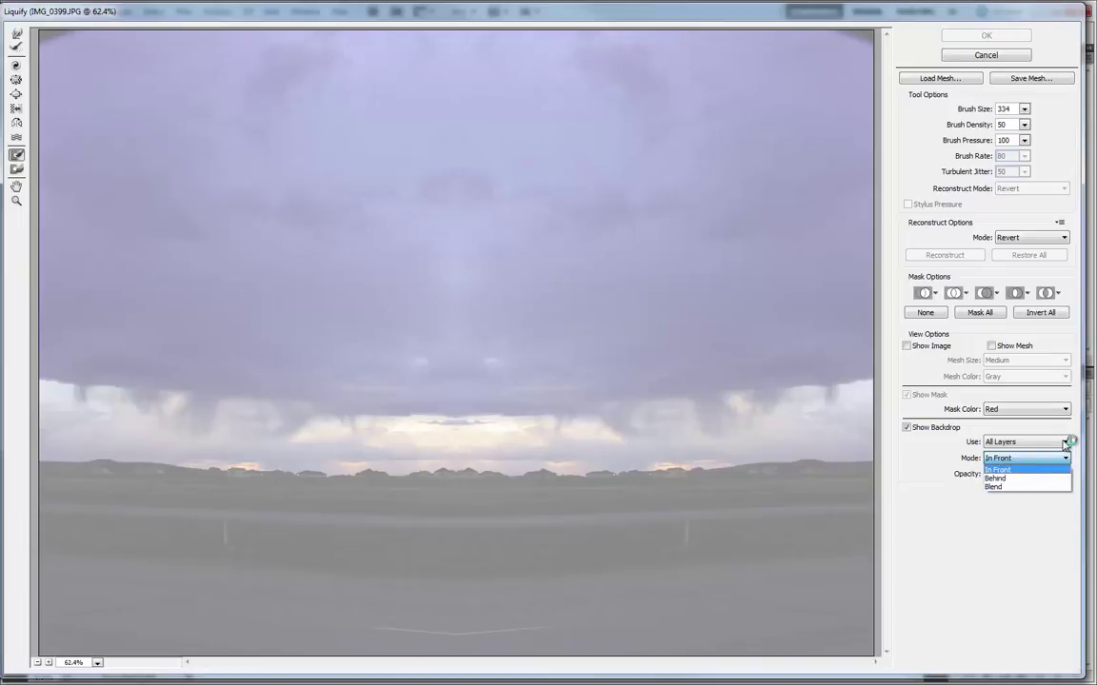
click(1064, 444)
click(1052, 449)
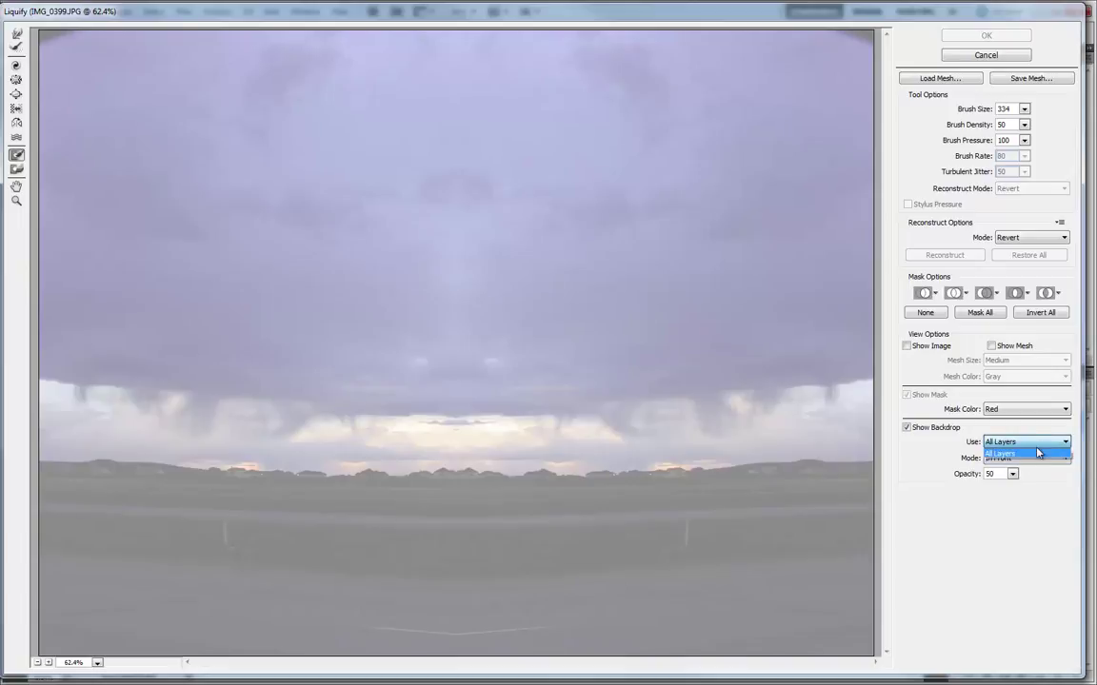
click(1036, 453)
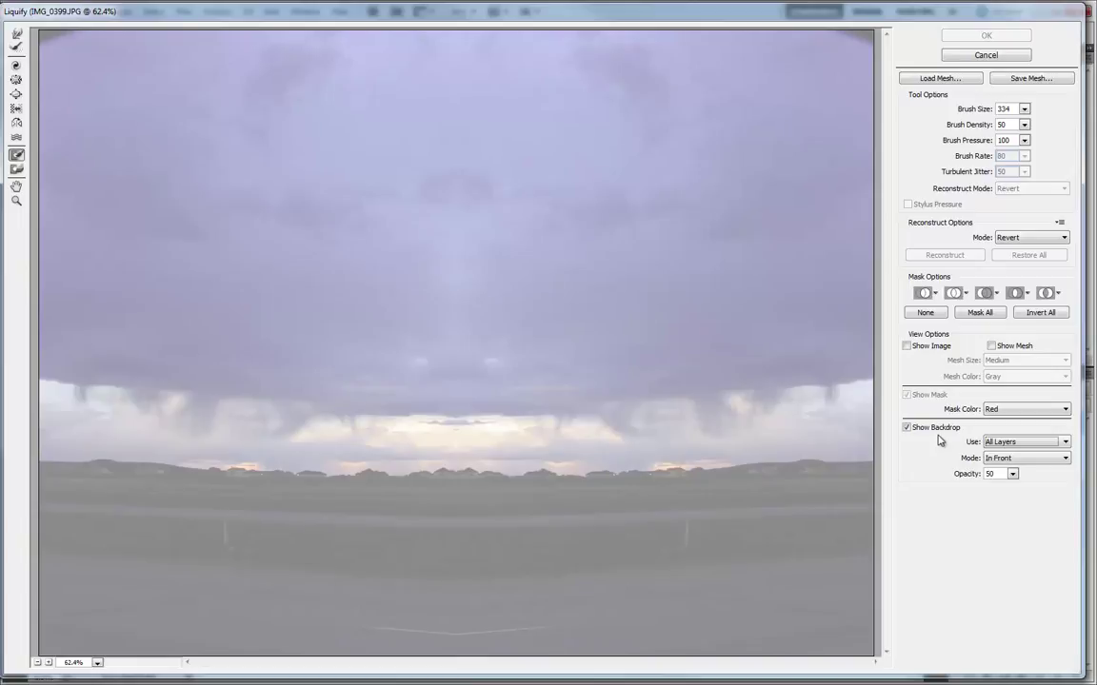
click(907, 429)
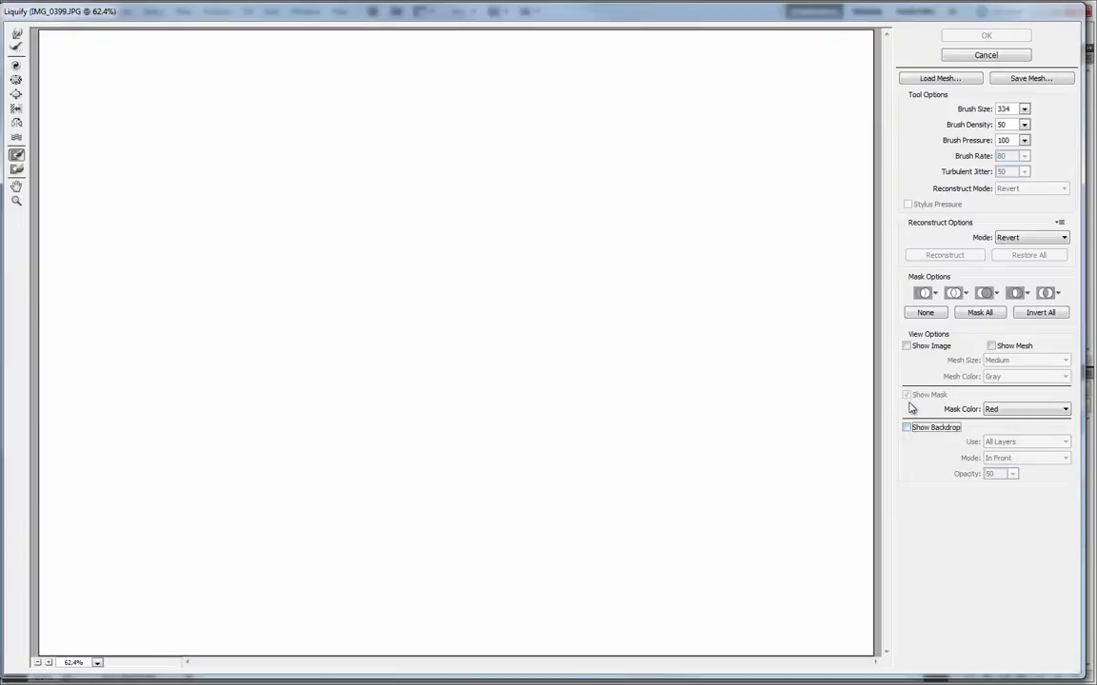
- Show the image again and select Forward Warp with a smaller brush
click(906, 346)
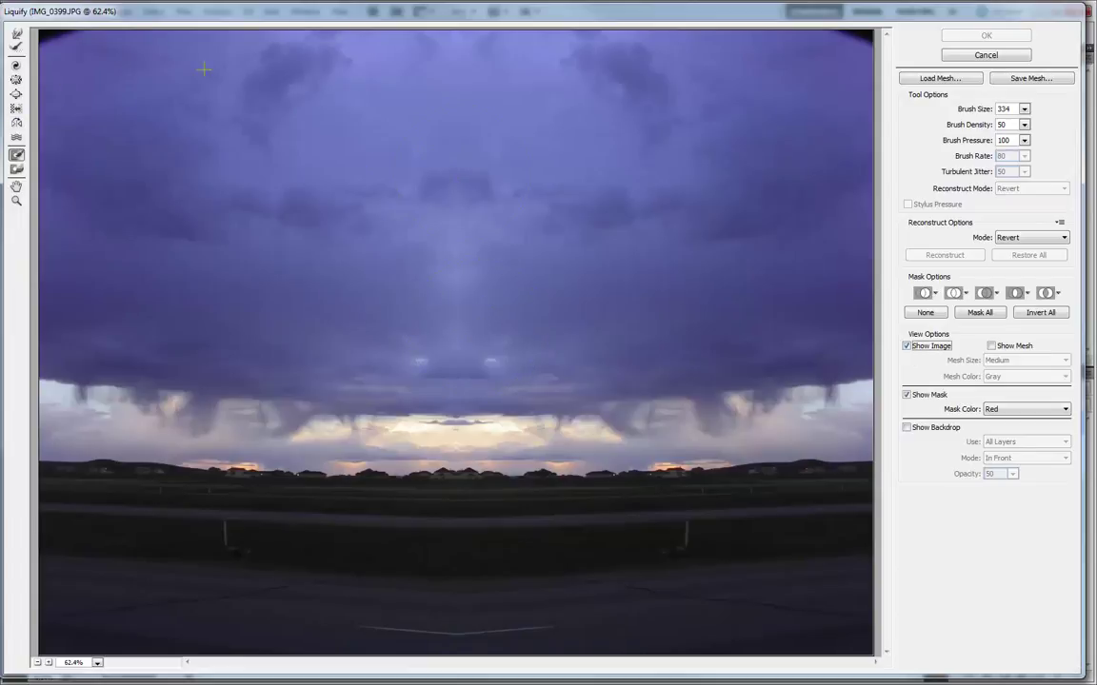
click(17, 36)
key(bracketleft)
key(bracketleft)
key(bracketleft)
key(bracketleft)
key(bracketleft)
key(bracketleft)
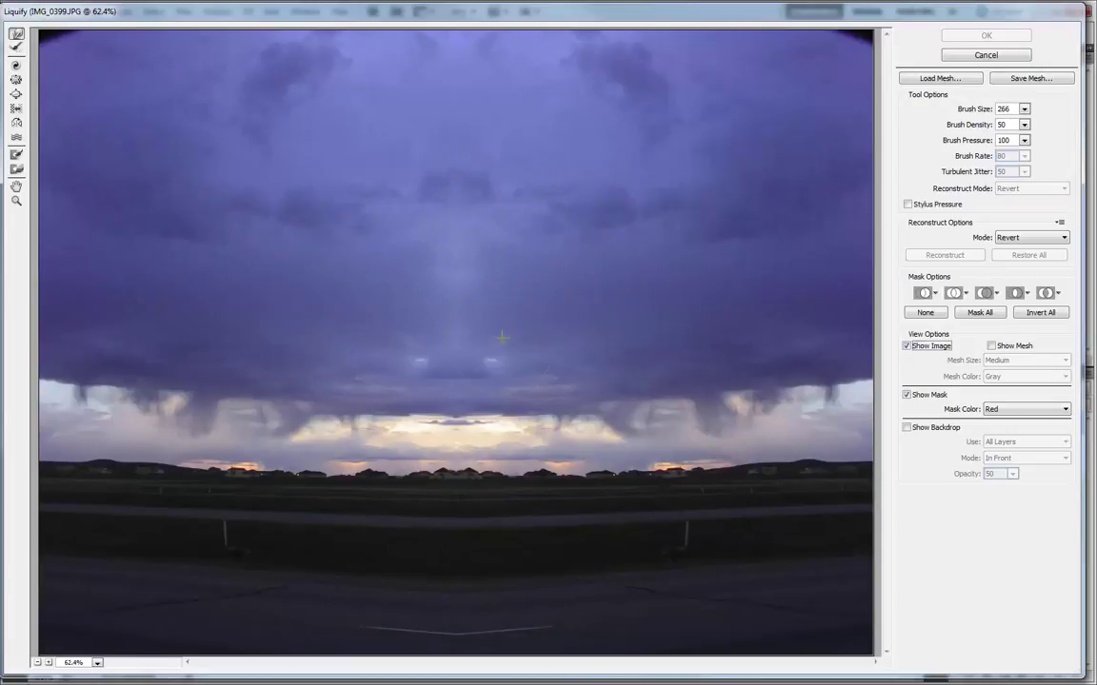
key(bracketleft)
- Warp the central sky into a funnel and push the bright horizon peak up into a plume
mouse_move(453, 196)
mouse_down()
mouse_move(453, 171)
mouse_move(450, 338)
mouse_up()
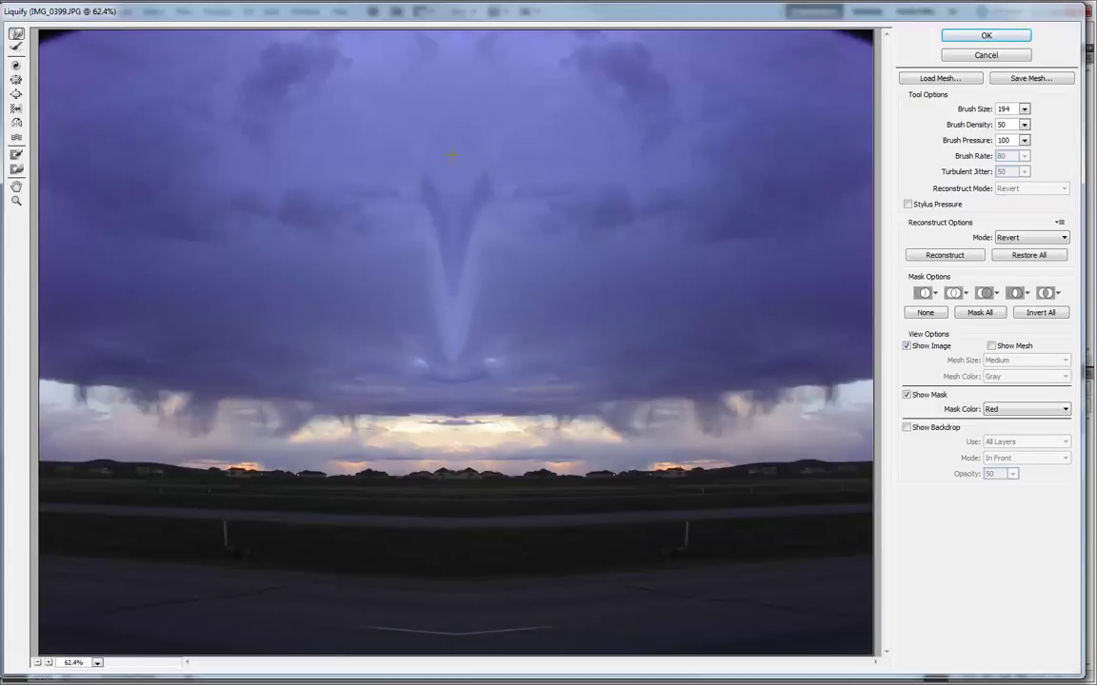
drag(452, 173, 451, 329)
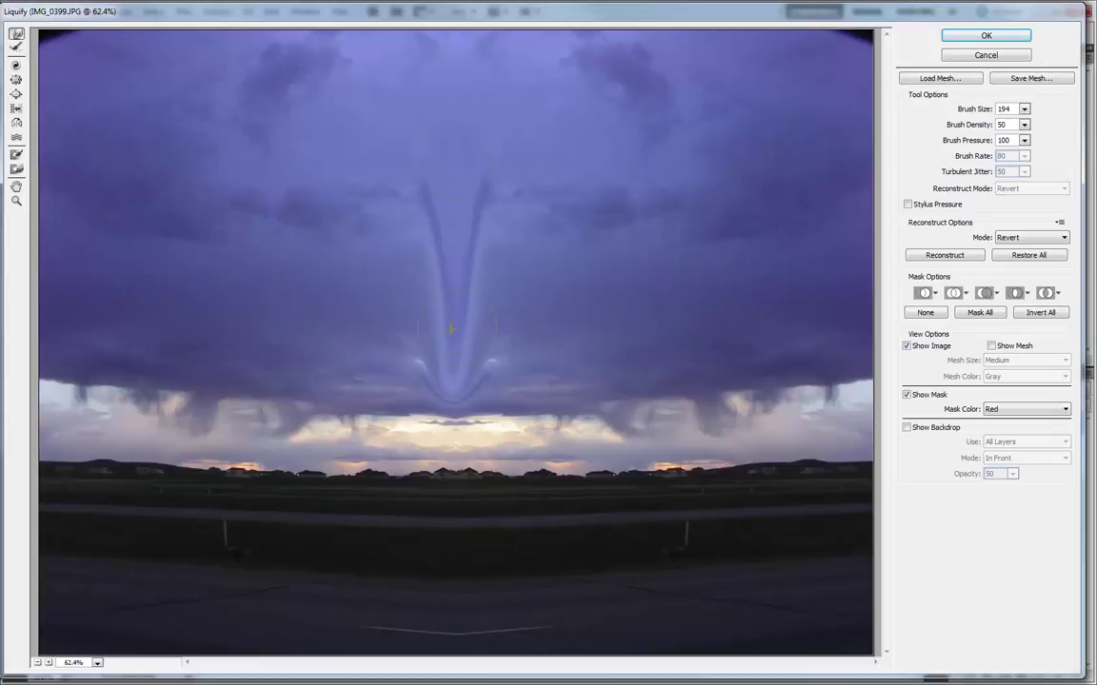
mouse_move(455, 160)
mouse_down()
mouse_move(452, 550)
mouse_move(438, 167)
mouse_up()
drag(456, 434, 442, 134)
mouse_move(461, 369)
mouse_down()
mouse_move(474, 291)
mouse_move(466, 348)
mouse_move(455, 338)
mouse_move(464, 329)
mouse_move(441, 325)
mouse_move(501, 339)
mouse_move(407, 317)
mouse_move(490, 328)
mouse_move(507, 288)
mouse_move(523, 293)
mouse_move(481, 303)
mouse_move(524, 294)
mouse_move(402, 297)
mouse_move(437, 293)
mouse_move(411, 260)
mouse_up()
mouse_move(483, 277)
mouse_down()
mouse_move(506, 251)
mouse_move(450, 260)
mouse_move(416, 230)
mouse_move(456, 249)
mouse_move(461, 271)
mouse_move(442, 241)
mouse_move(505, 256)
mouse_move(489, 287)
mouse_move(524, 283)
mouse_move(533, 316)
mouse_move(416, 362)
mouse_move(395, 355)
mouse_move(403, 383)
mouse_move(434, 405)
mouse_move(499, 393)
mouse_move(483, 364)
mouse_up()
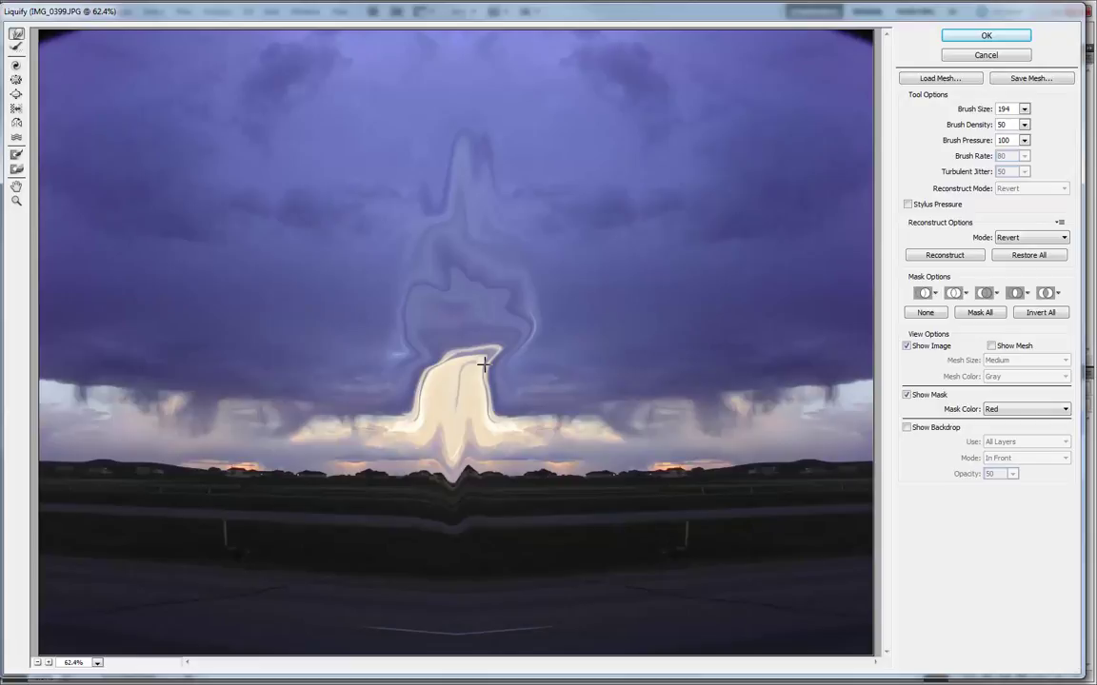
- Undo the last warp, try a Bloat bulge right of centre, then restore the original clouds
key(ctrl+z)
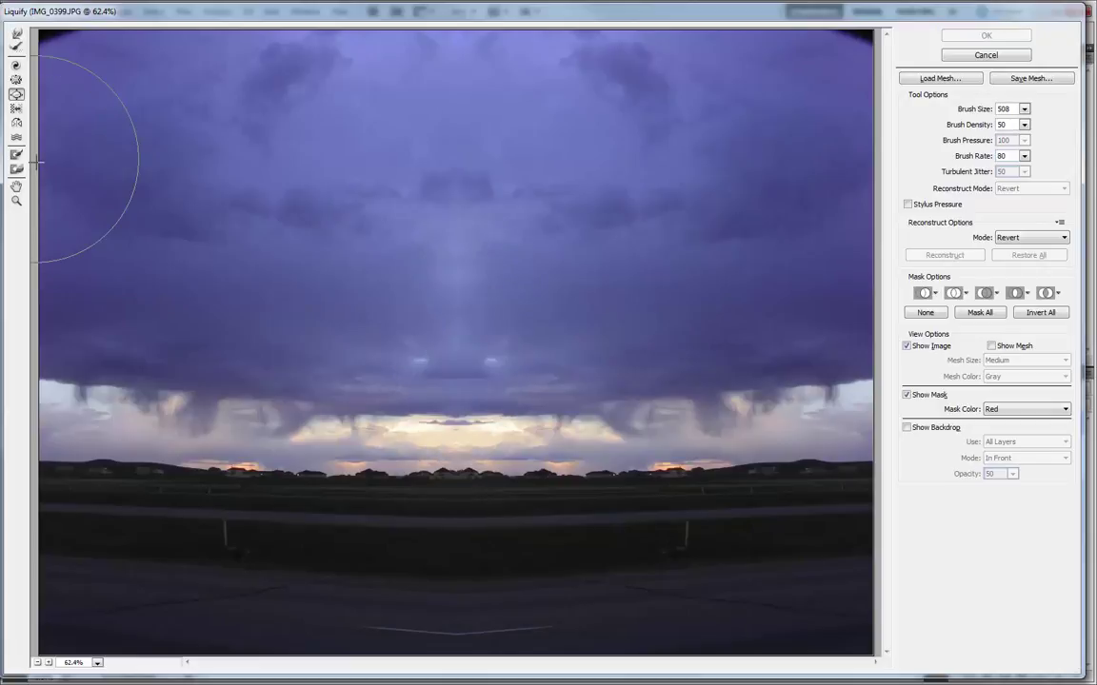
click(16, 94)
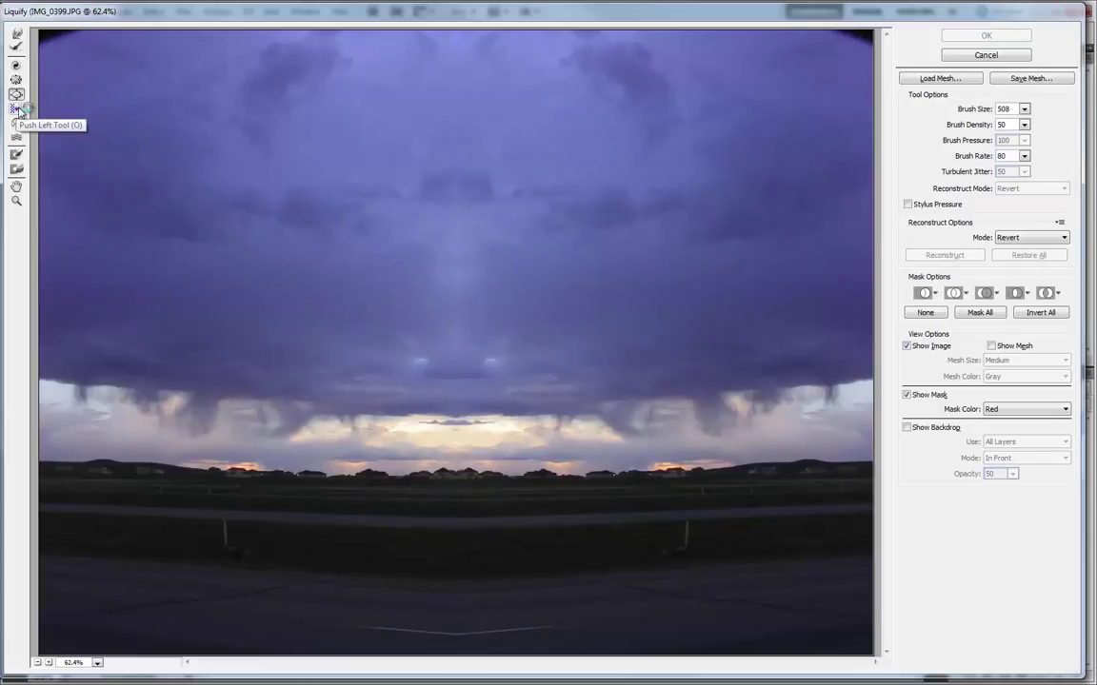
drag(695, 253, 521, 254)
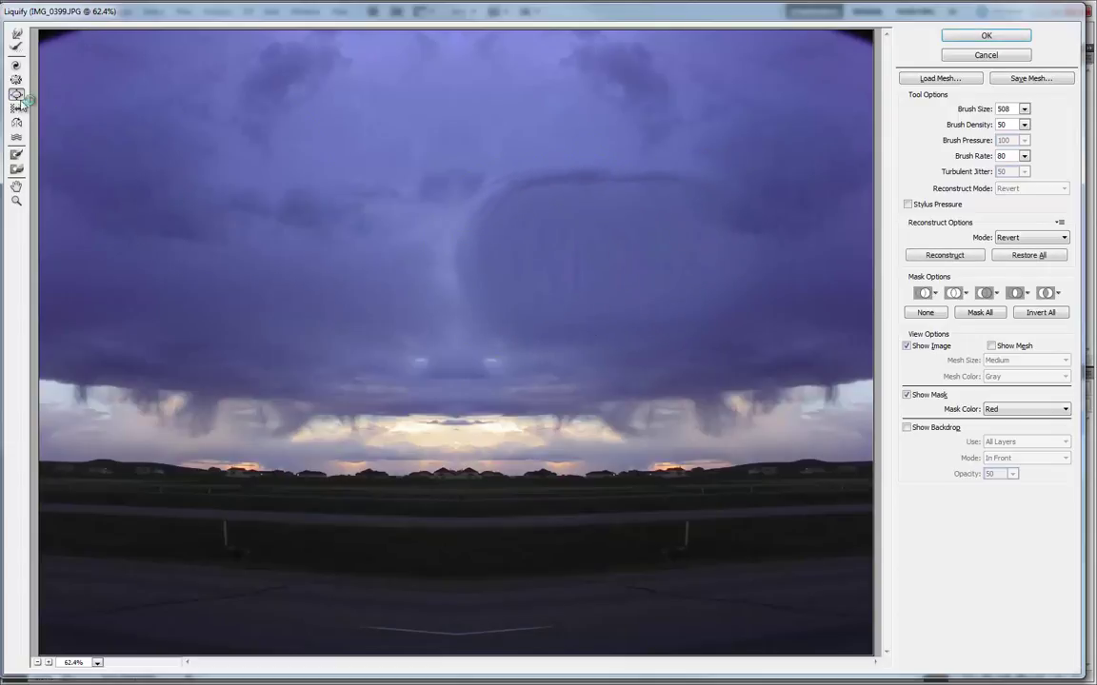
click(17, 108)
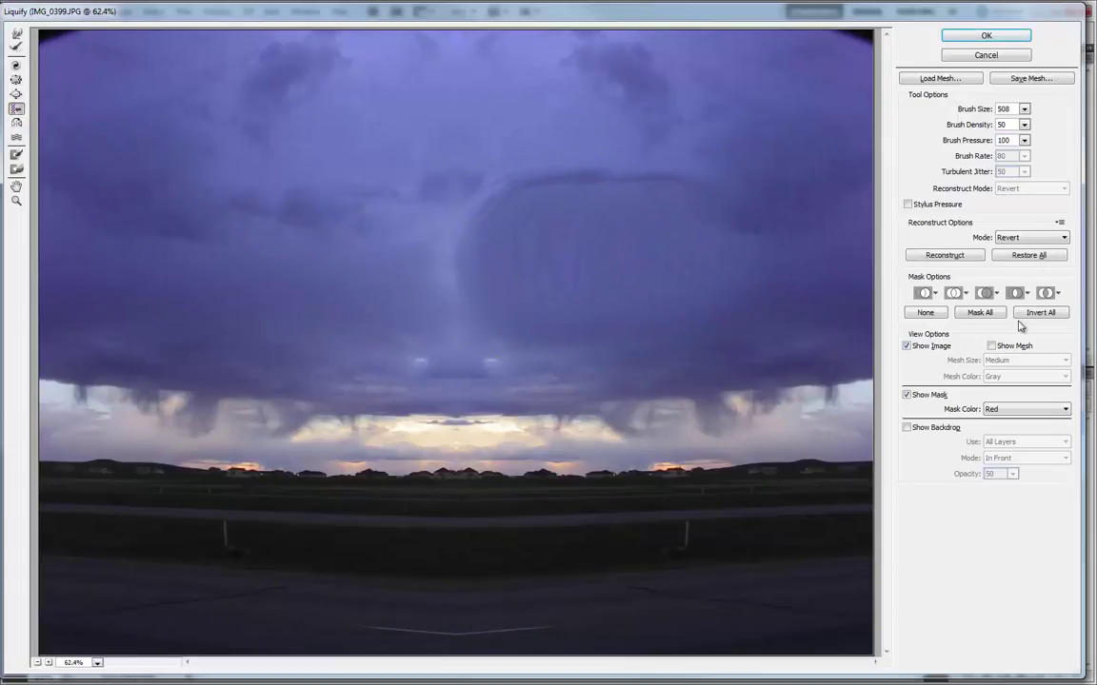
click(935, 255)
- With Push Left, streak the cloud band upward and drag the bright sky into a deep U
drag(750, 277, 181, 277)
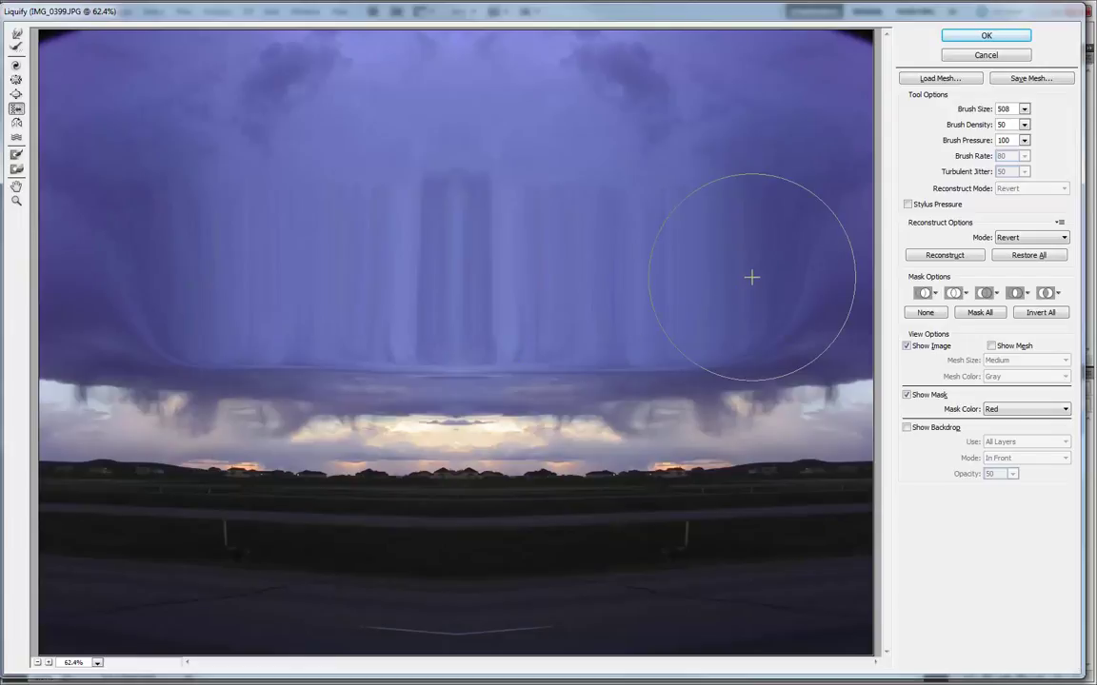
drag(751, 277, 240, 275)
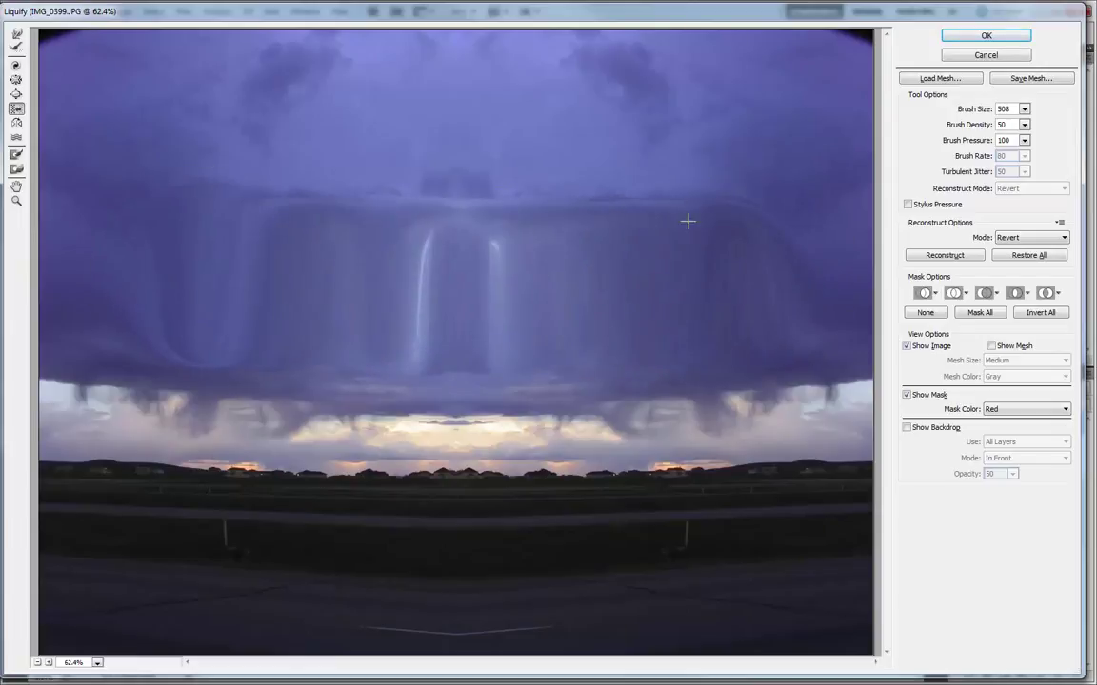
drag(734, 151, 299, 148)
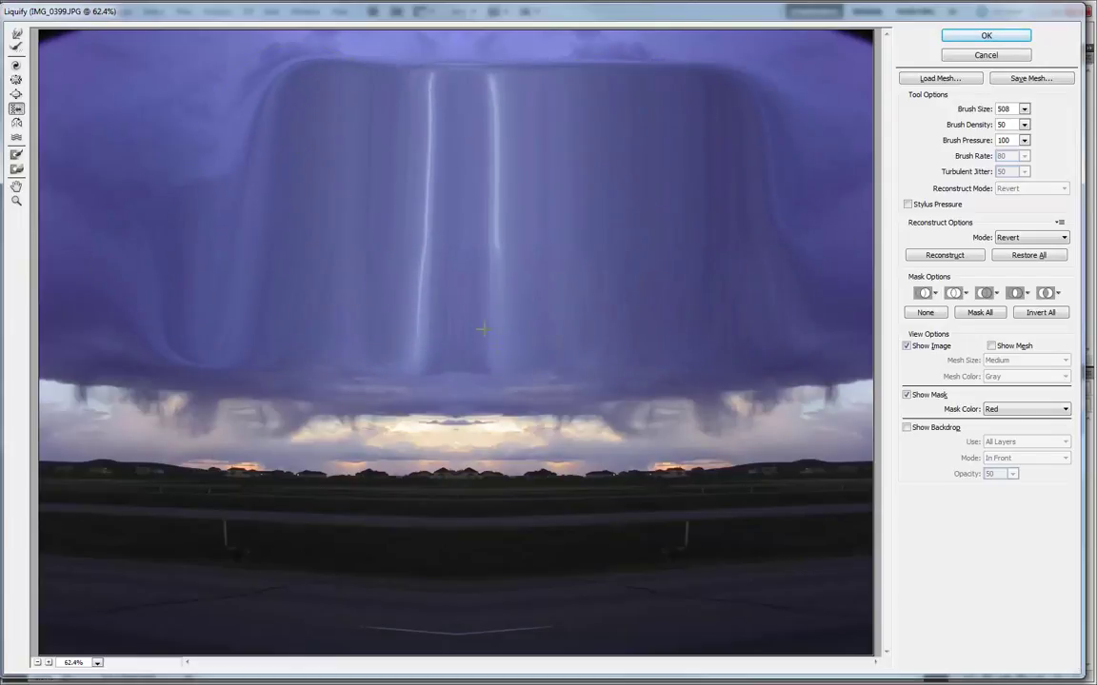
drag(458, 515, 636, 505)
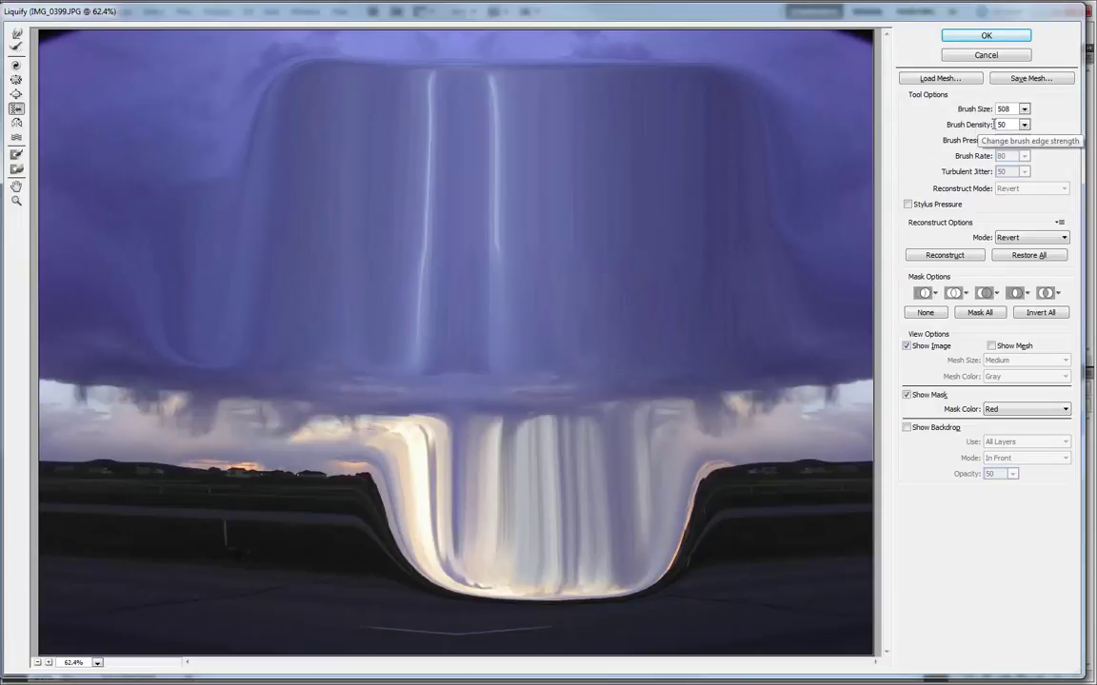
- Warp the dark ground into a peak and reshape the upper-left sky at Brush Density 4, then 0
click(1023, 125)
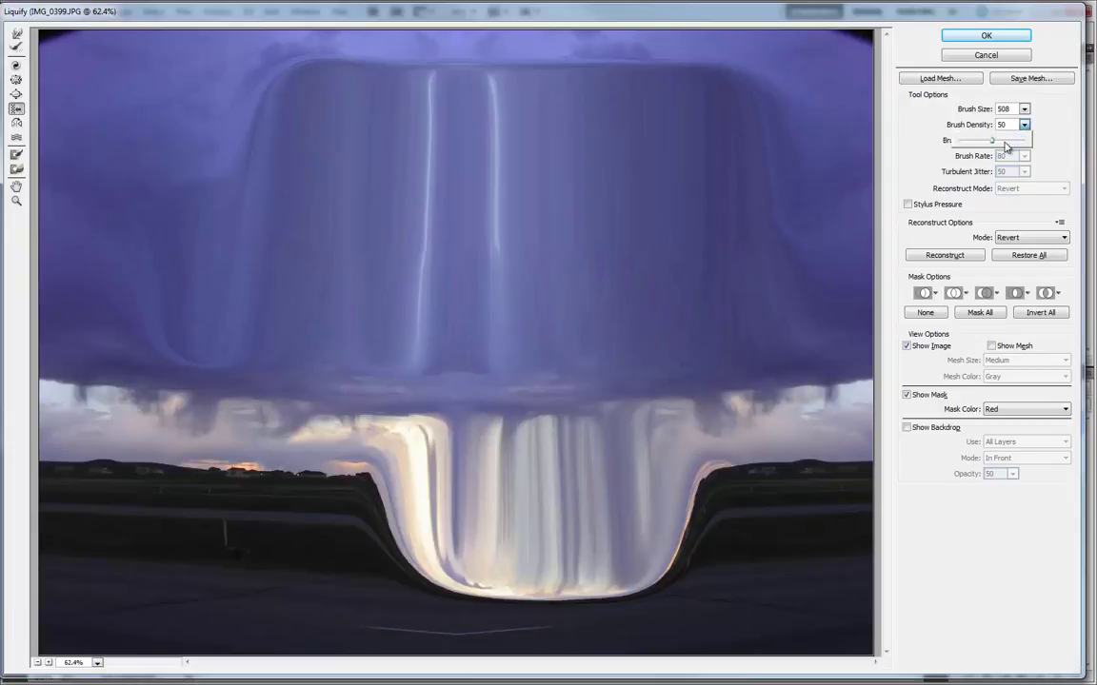
drag(993, 143, 966, 144)
mouse_move(282, 514)
mouse_down()
mouse_move(262, 522)
mouse_move(289, 595)
mouse_move(327, 523)
mouse_move(796, 536)
mouse_up()
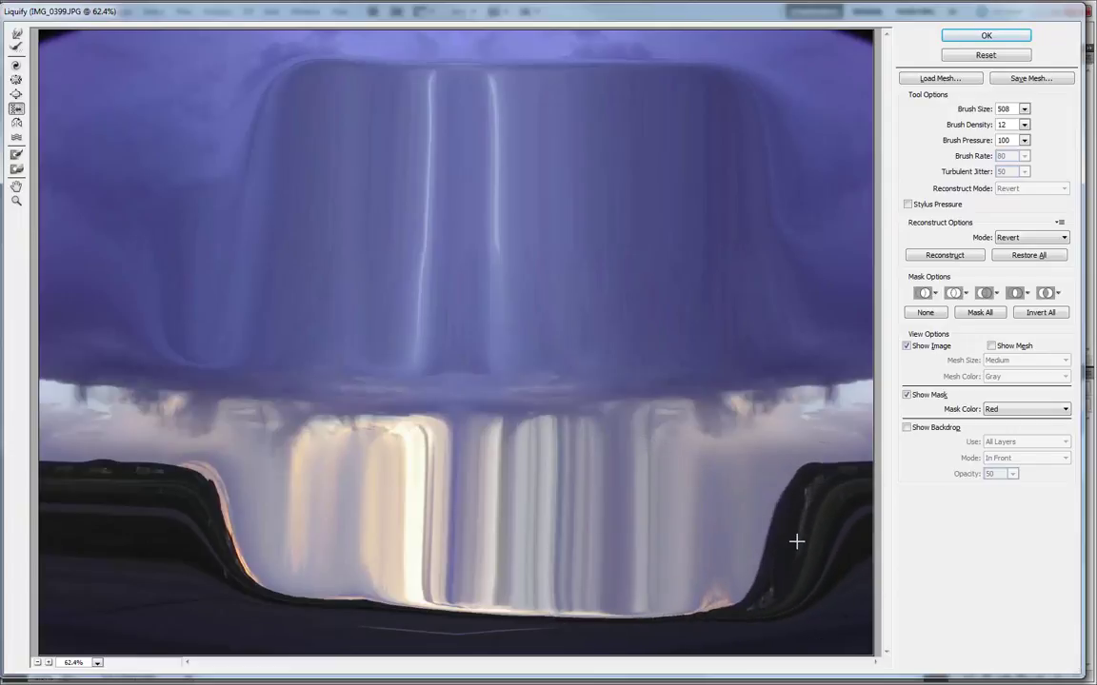
click(1024, 125)
drag(966, 142, 944, 143)
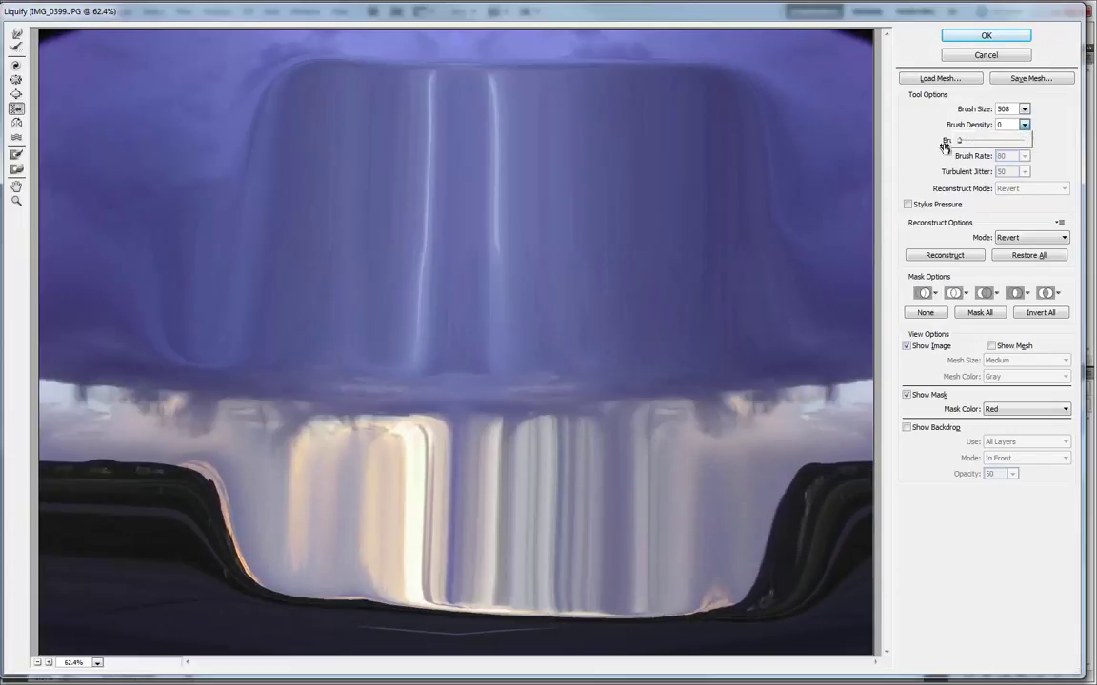
mouse_move(300, 139)
mouse_down()
mouse_move(231, 144)
mouse_move(560, 171)
mouse_move(568, 199)
mouse_move(419, 314)
mouse_move(235, 421)
mouse_move(164, 485)
mouse_move(147, 519)
mouse_move(158, 536)
mouse_move(230, 566)
mouse_move(308, 577)
mouse_move(408, 527)
mouse_move(542, 392)
mouse_move(623, 283)
mouse_move(658, 197)
mouse_move(632, 171)
mouse_move(582, 157)
mouse_move(274, 171)
mouse_move(215, 225)
mouse_move(151, 382)
mouse_move(205, 565)
mouse_move(521, 592)
mouse_move(783, 453)
mouse_up()
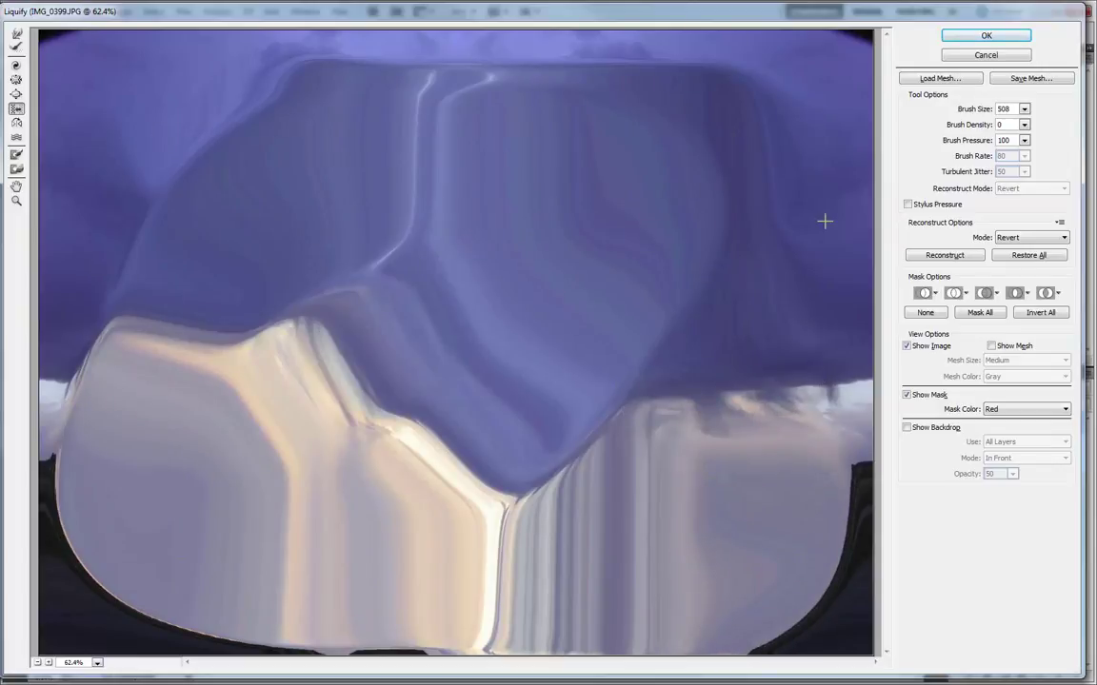
- Reset Brush Density to 50 and restore all distortion
mouse_move(1025, 125)
mouse_down()
mouse_move(1028, 150)
mouse_move(970, 127)
mouse_up()
text(50)
click(1038, 255)
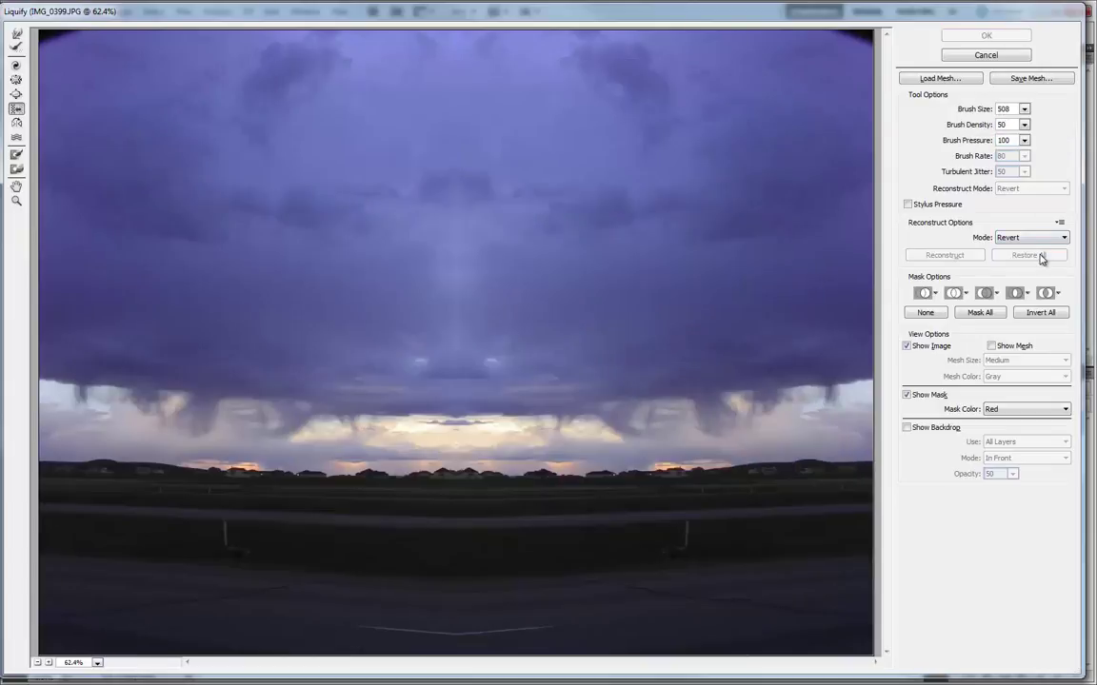
- Mirror bands of sky at the centre and left, smearing purple sky over the lower left
click(17, 125)
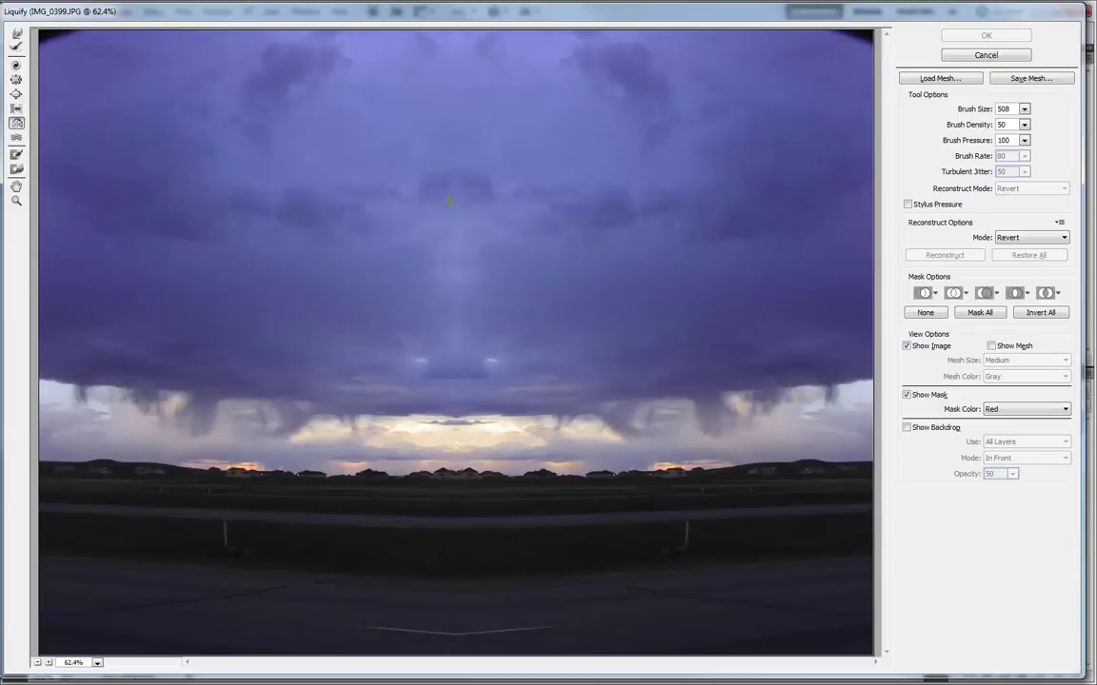
click(511, 88)
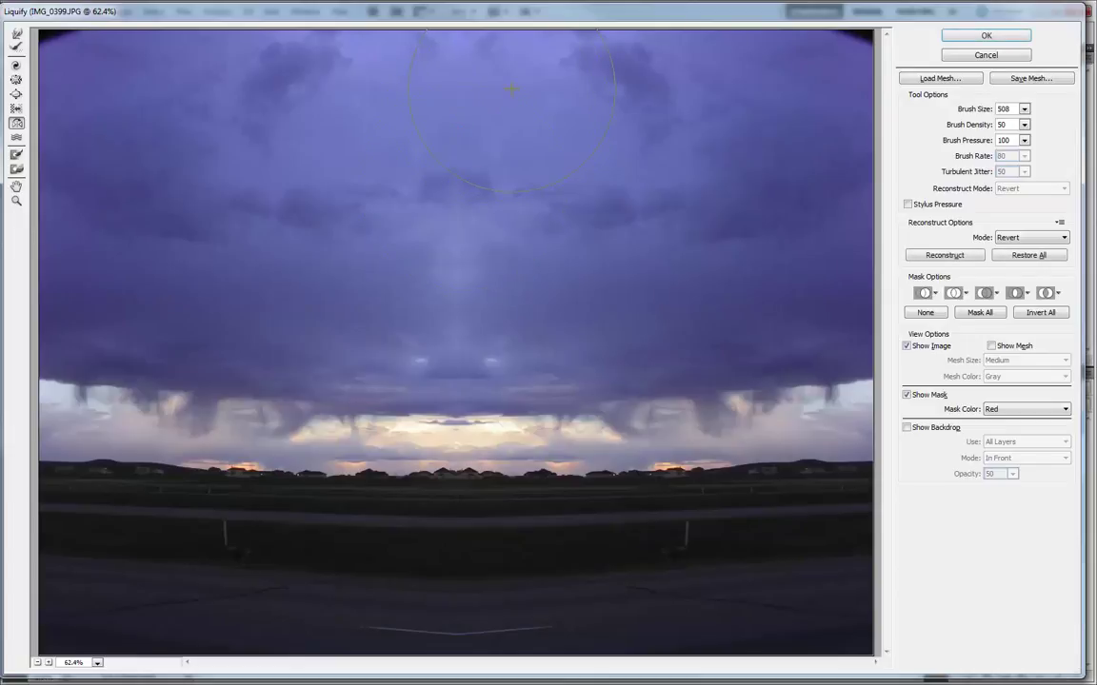
drag(563, 539, 561, 541)
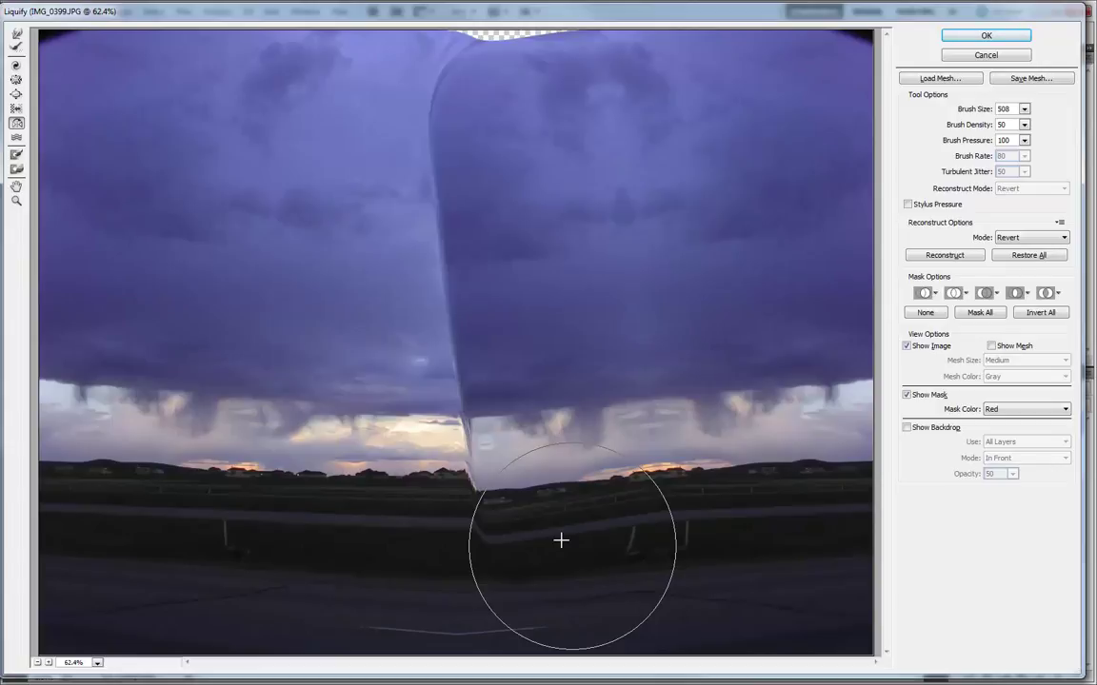
drag(571, 545, 553, 440)
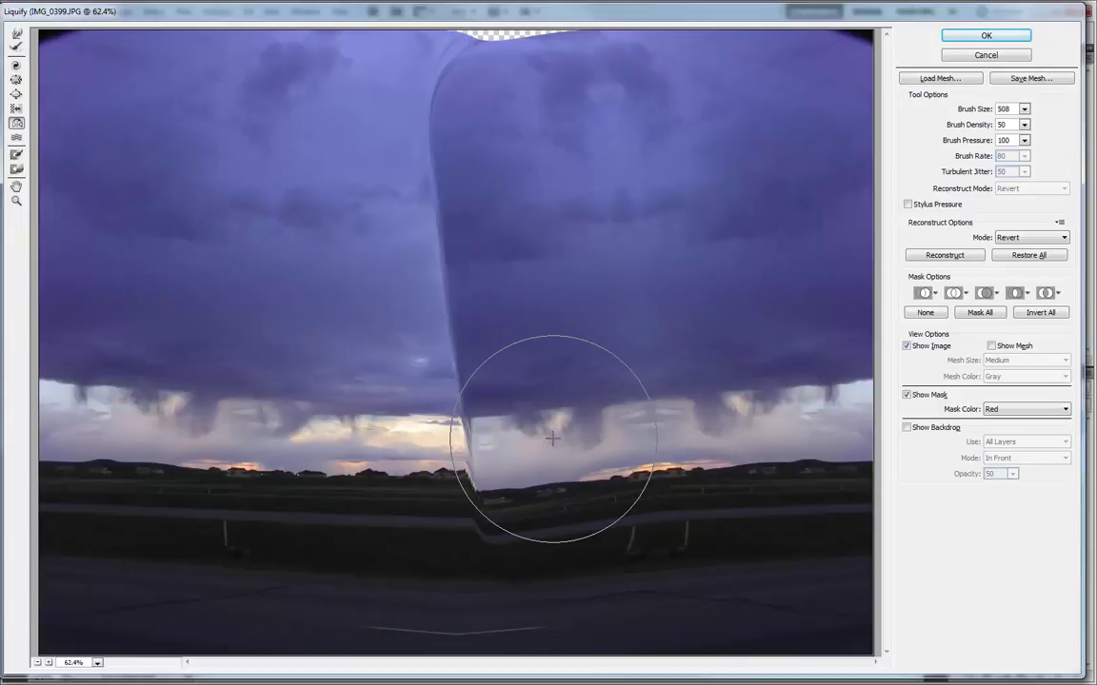
drag(284, 337, 314, 374)
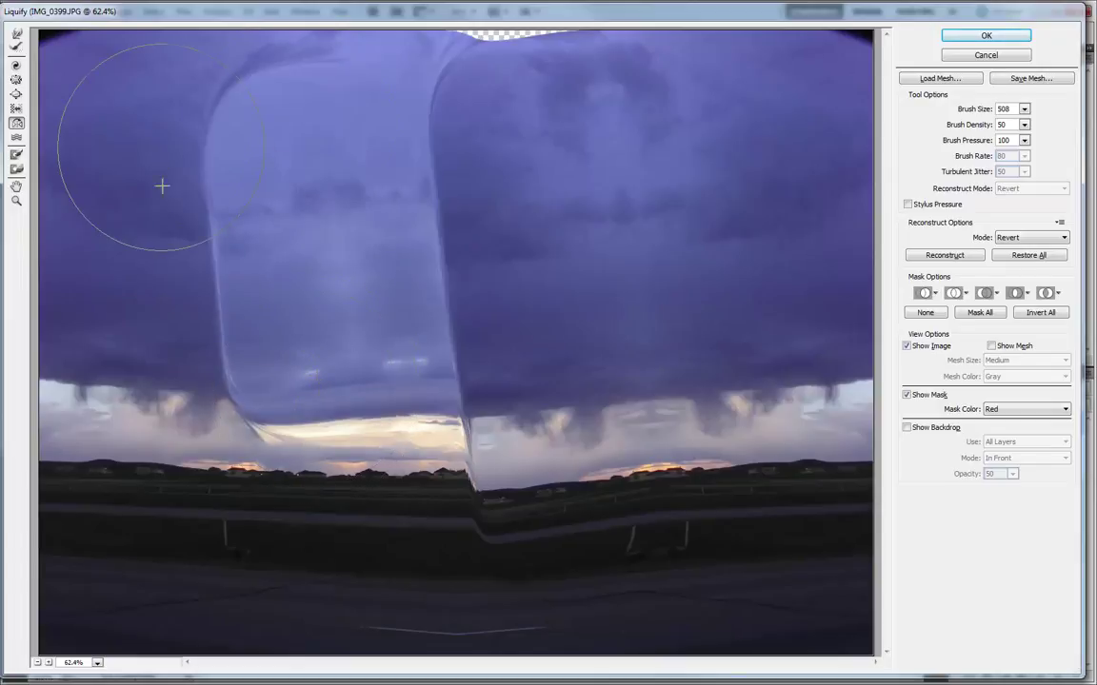
mouse_move(162, 187)
mouse_down()
mouse_move(205, 390)
mouse_move(238, 443)
mouse_up()
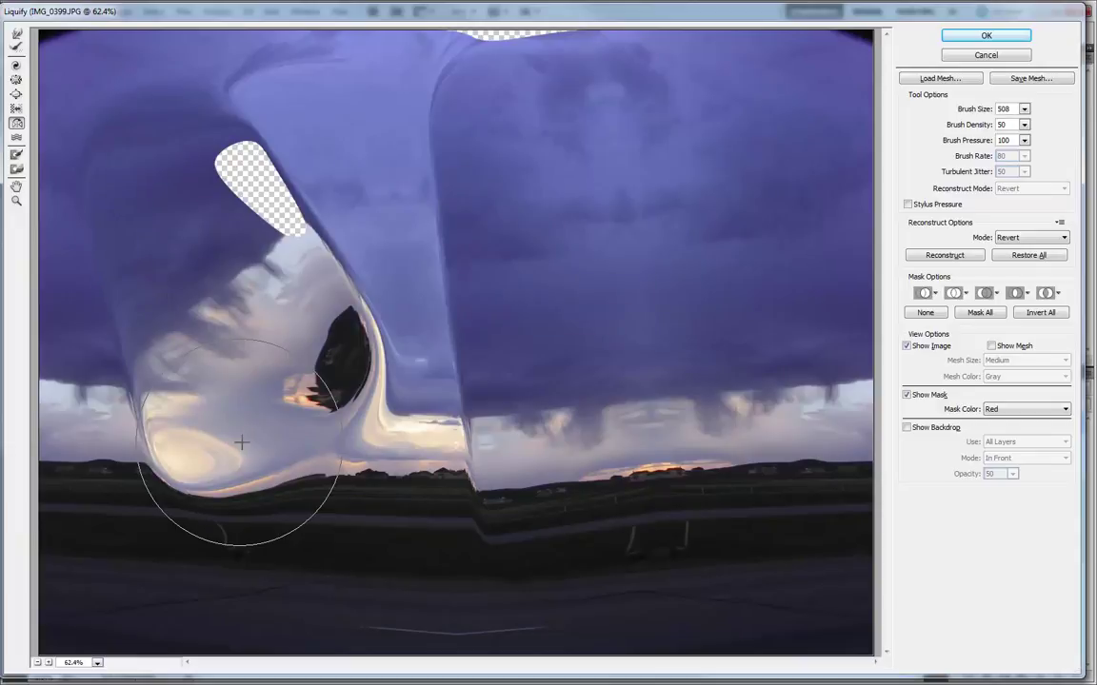
mouse_move(241, 443)
mouse_down()
mouse_move(683, 509)
mouse_move(560, 514)
mouse_move(629, 514)
mouse_up()
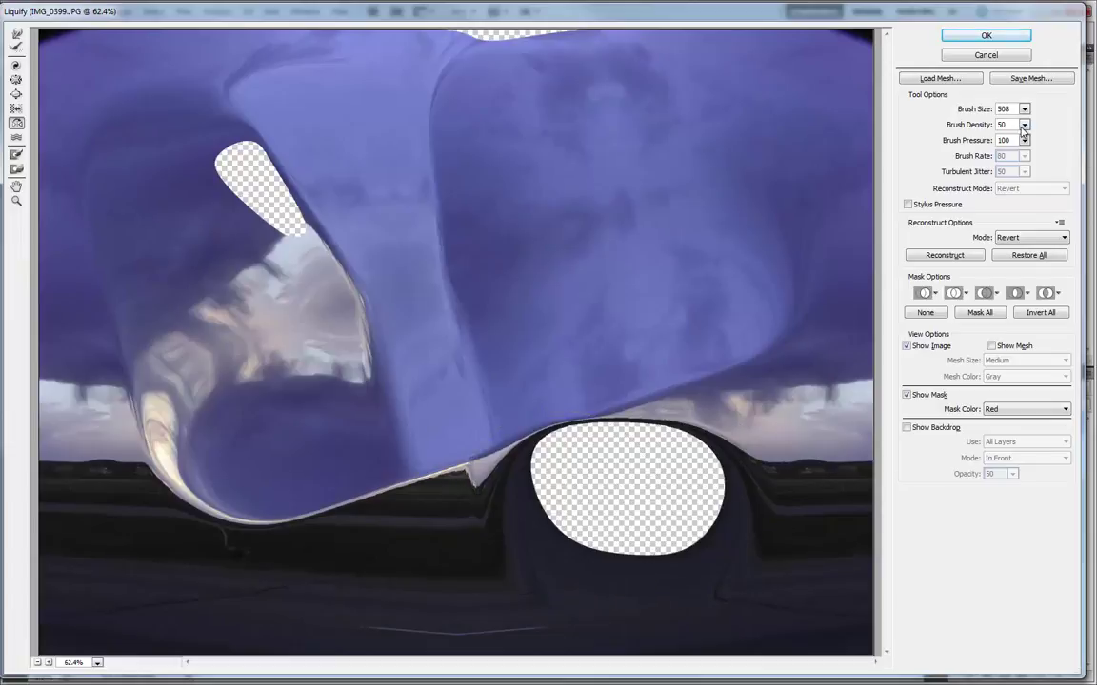
- Lower Brush Density to 8 and reduce the brush size
mouse_move(1025, 126)
mouse_down()
mouse_move(1015, 139)
mouse_move(964, 144)
mouse_up()
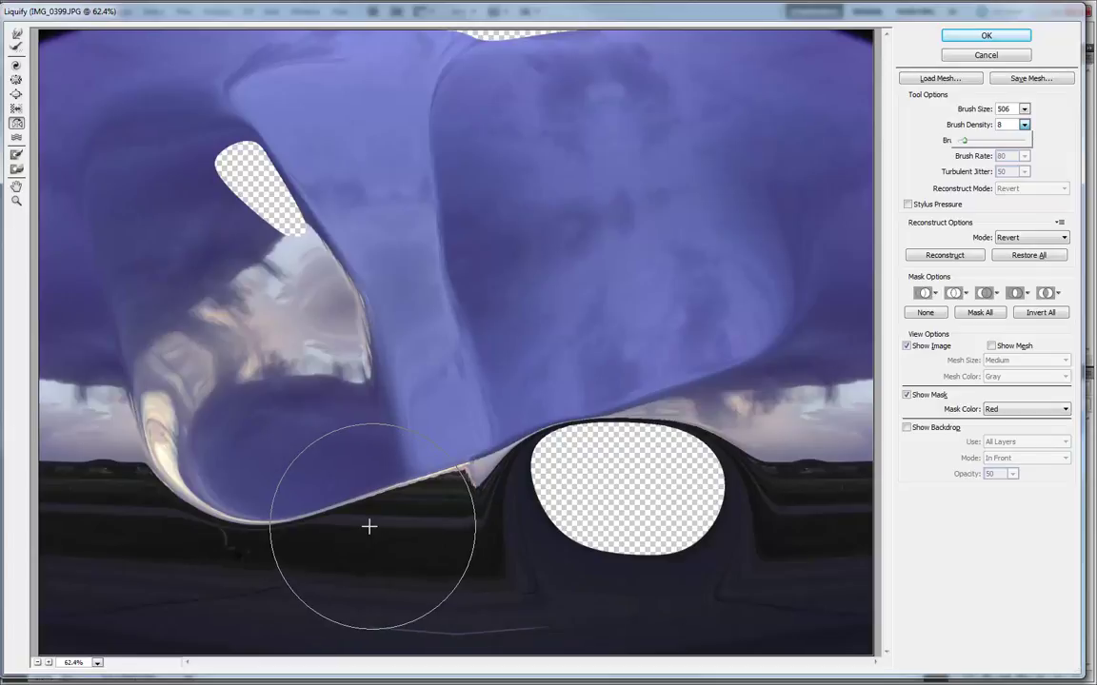
key(bracketleft)
drag(1025, 112, 952, 131)
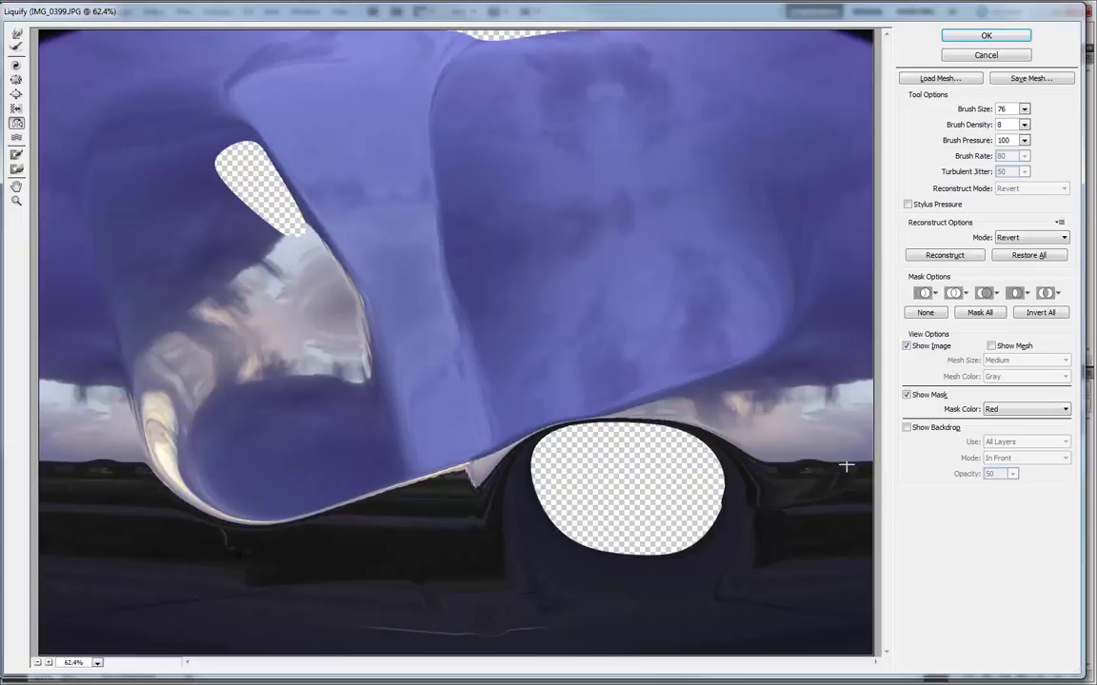
- Reconstruct the right cloud edge and left purple lobe, then restore the whole image
drag(739, 380, 719, 365)
mouse_move(211, 512)
mouse_down()
mouse_move(207, 390)
mouse_move(259, 294)
mouse_move(184, 435)
mouse_move(117, 491)
mouse_move(243, 466)
mouse_up()
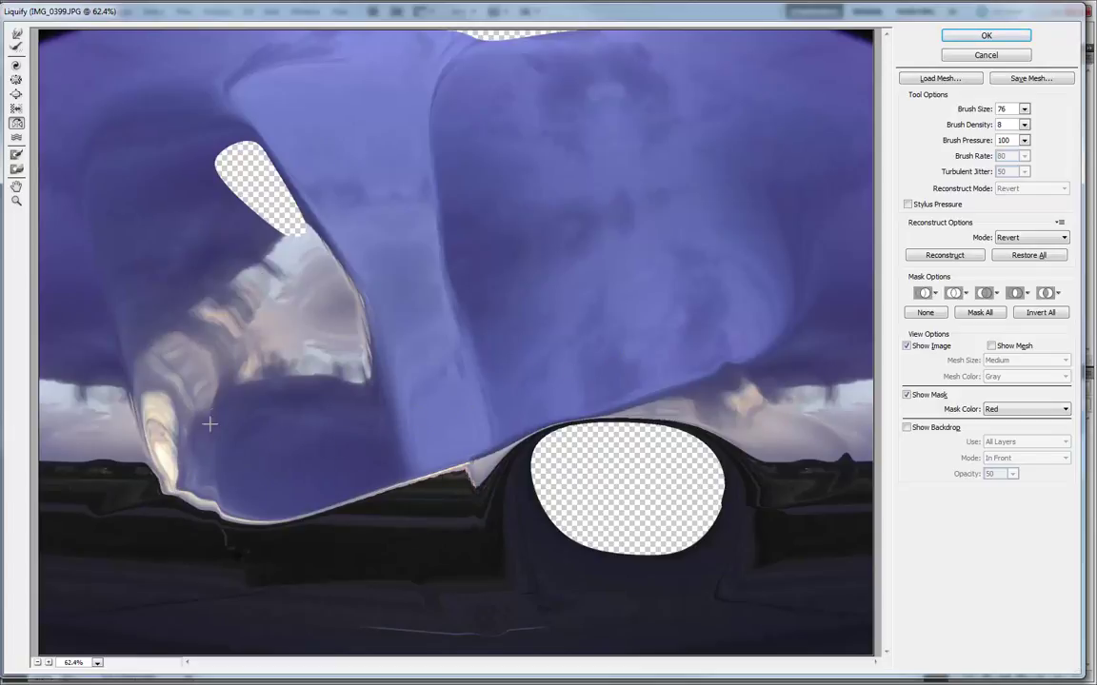
mouse_move(113, 489)
mouse_down()
mouse_move(150, 416)
mouse_move(132, 469)
mouse_move(96, 484)
mouse_move(127, 411)
mouse_move(163, 374)
mouse_move(264, 339)
mouse_move(343, 331)
mouse_up()
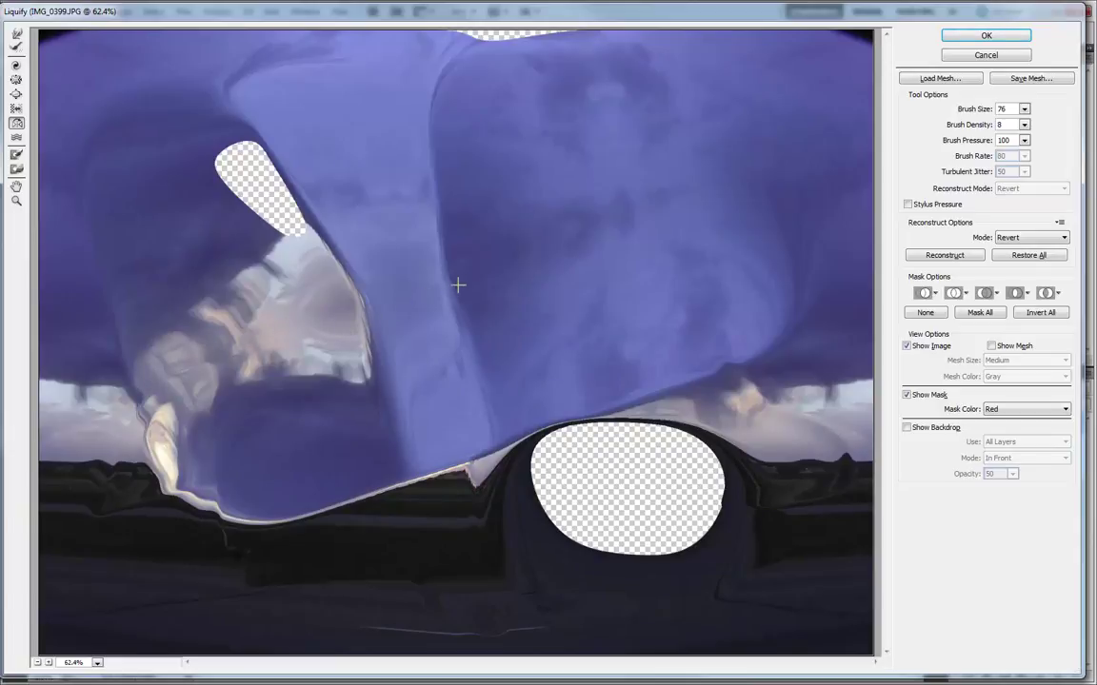
mouse_move(797, 239)
mouse_down()
mouse_move(844, 316)
mouse_move(832, 528)
mouse_move(807, 324)
mouse_move(846, 480)
mouse_move(815, 400)
mouse_move(840, 454)
mouse_move(833, 384)
mouse_move(854, 472)
mouse_move(816, 329)
mouse_move(814, 361)
mouse_up()
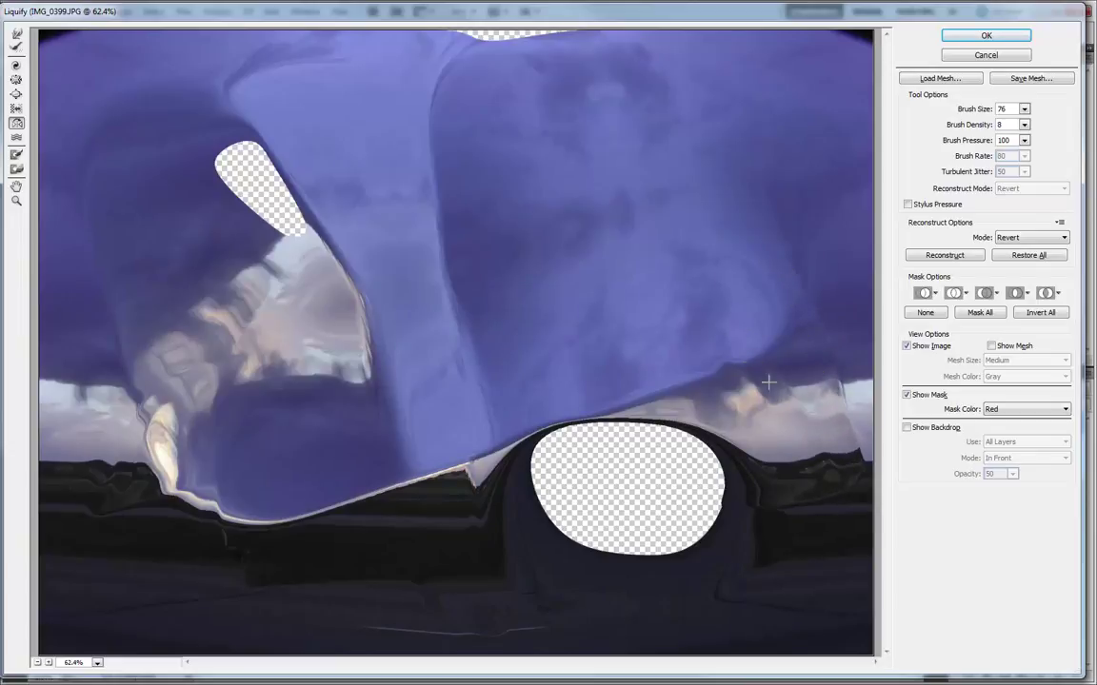
drag(779, 367, 759, 350)
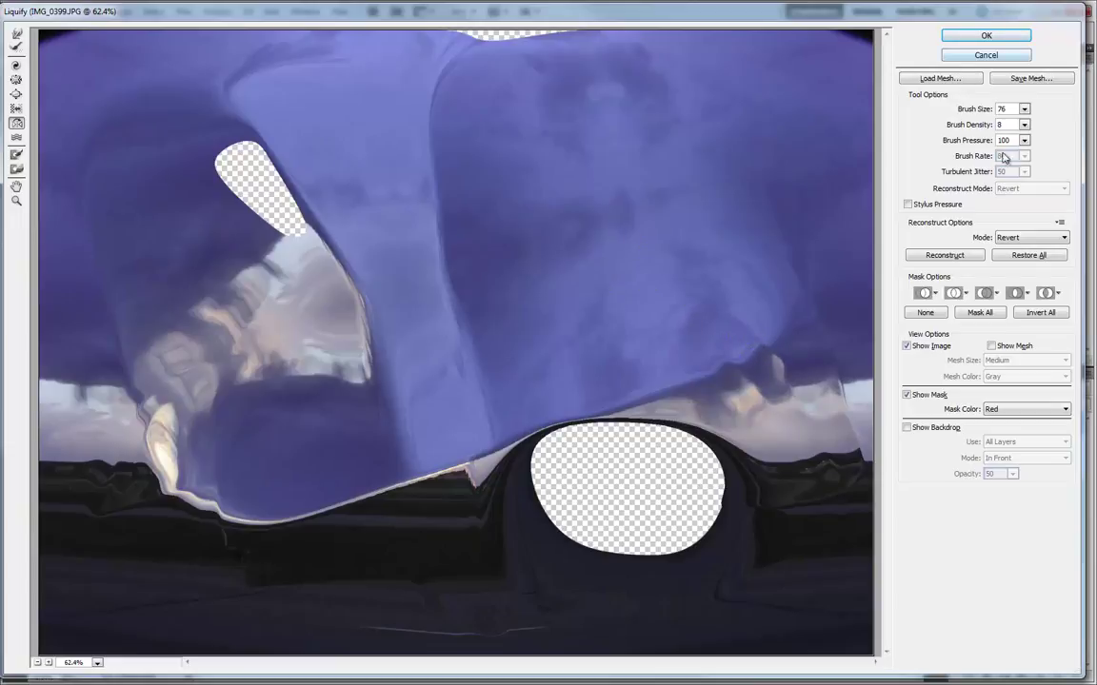
click(1038, 256)
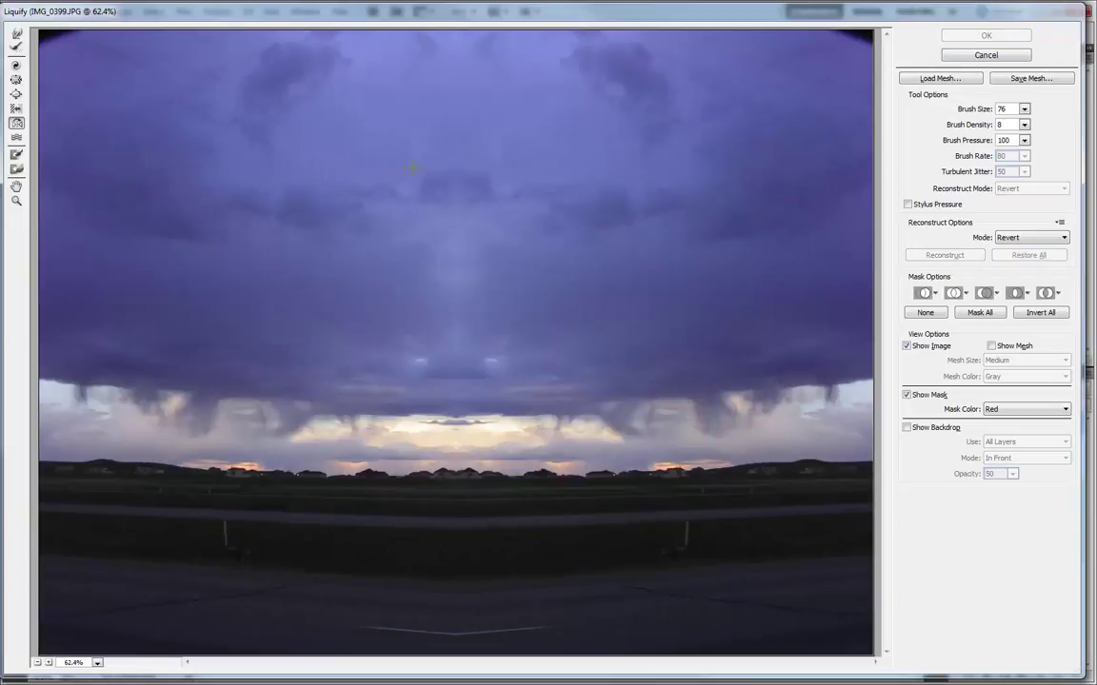
click(17, 139)
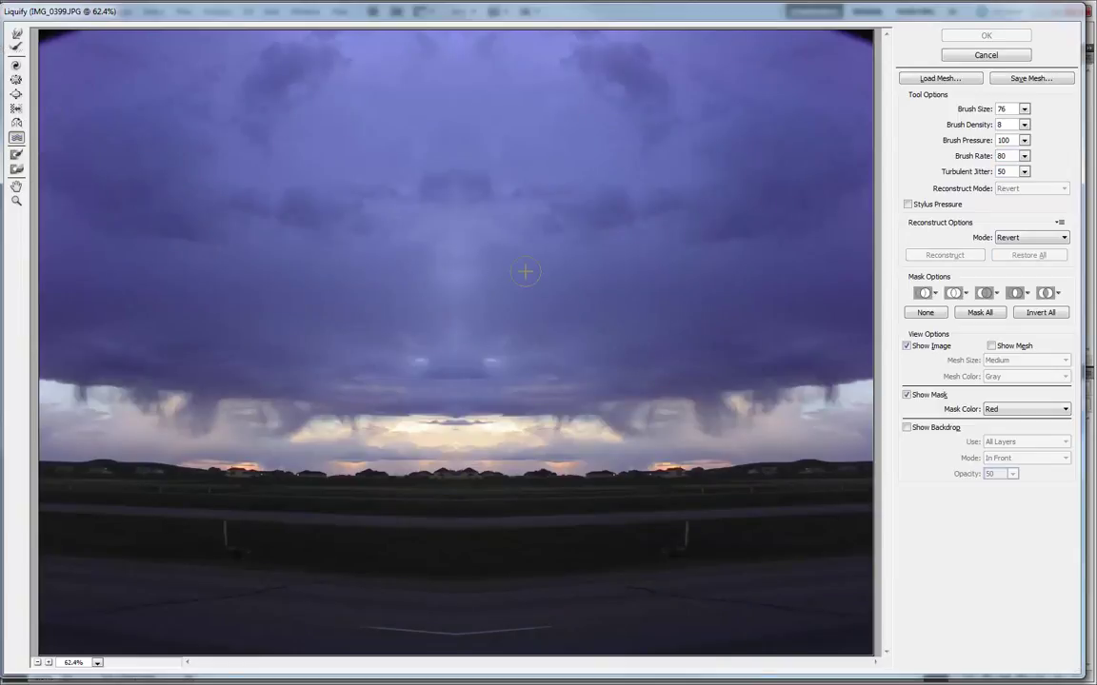
- Swirl the central clouds with the brush at 1185, then reduce the brush size to 376
click(1024, 110)
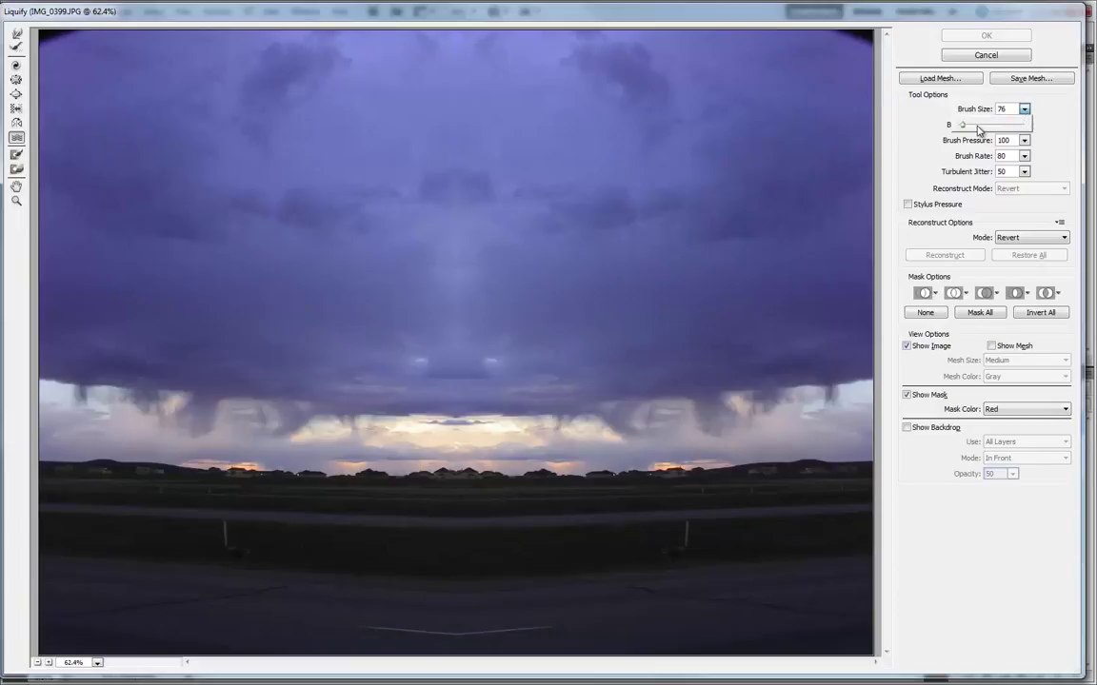
drag(965, 127, 1019, 126)
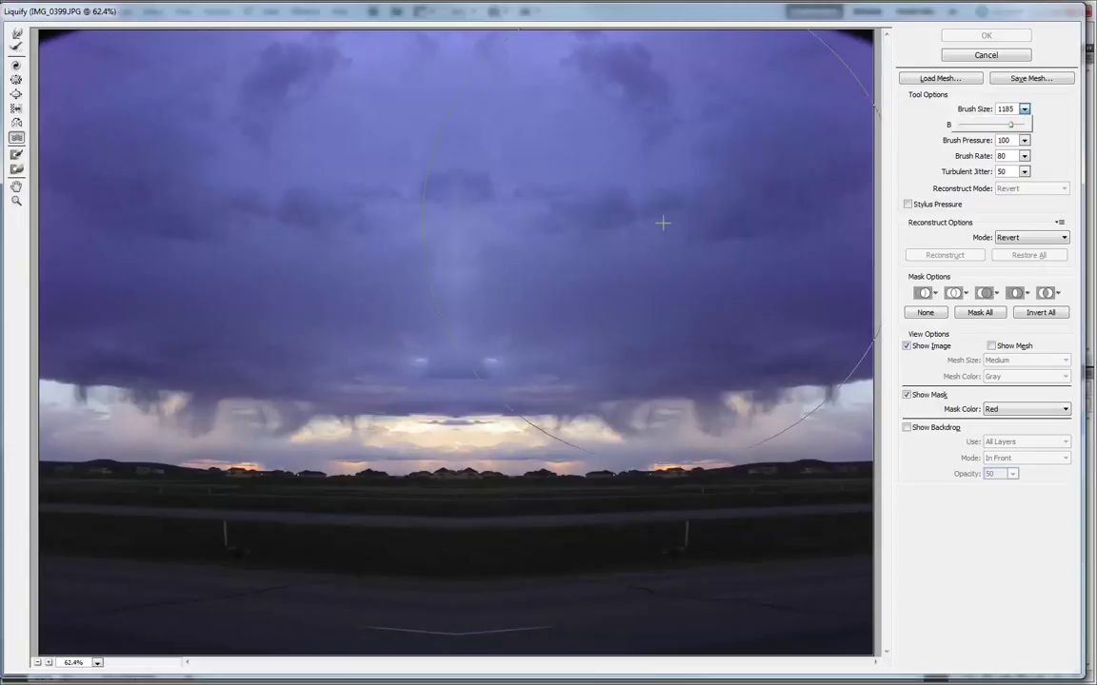
click(604, 234)
drag(603, 234, 604, 234)
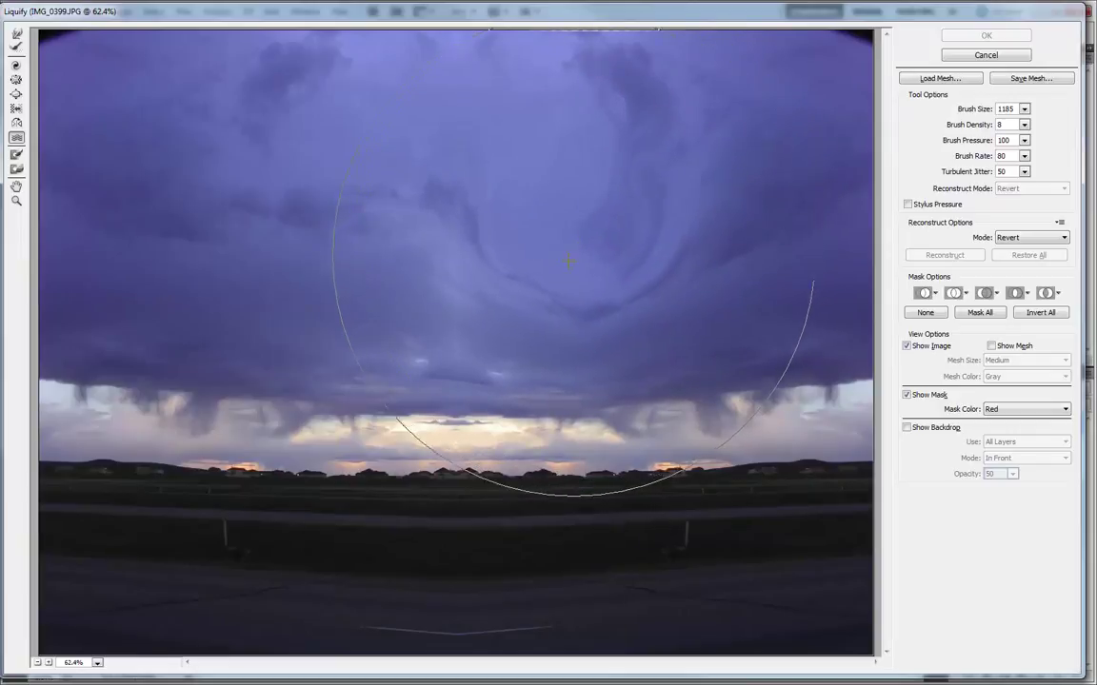
drag(487, 310, 345, 385)
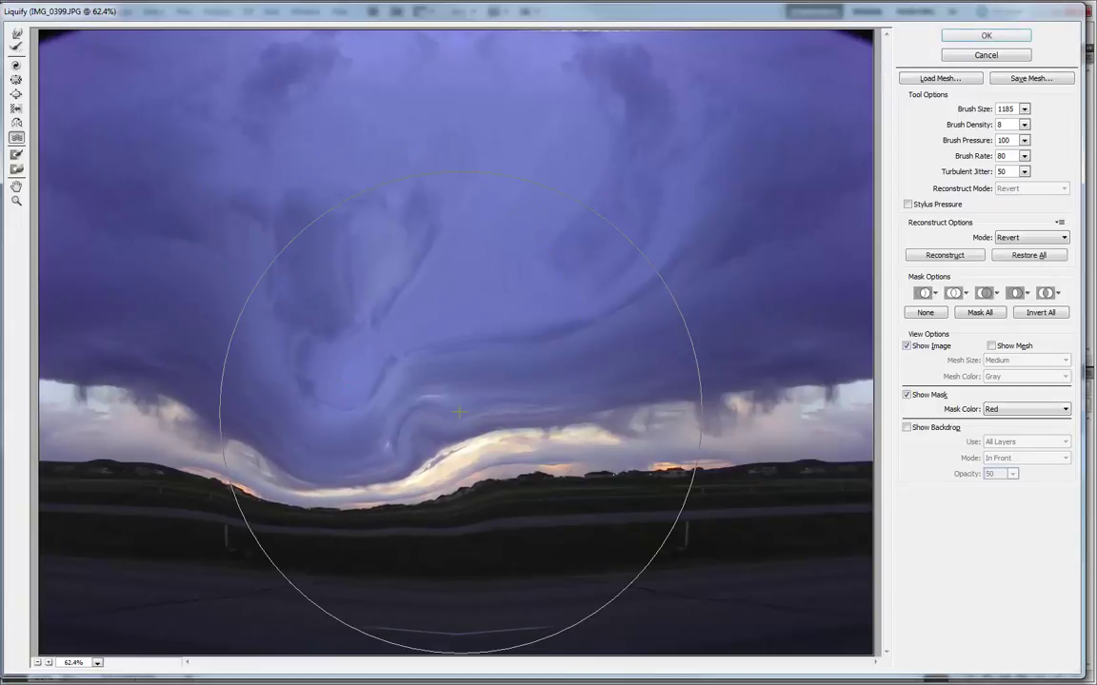
mouse_move(460, 414)
mouse_down()
mouse_move(496, 369)
mouse_move(575, 343)
mouse_move(607, 318)
mouse_move(447, 406)
mouse_move(581, 343)
mouse_move(631, 299)
mouse_move(679, 279)
mouse_move(347, 322)
mouse_up()
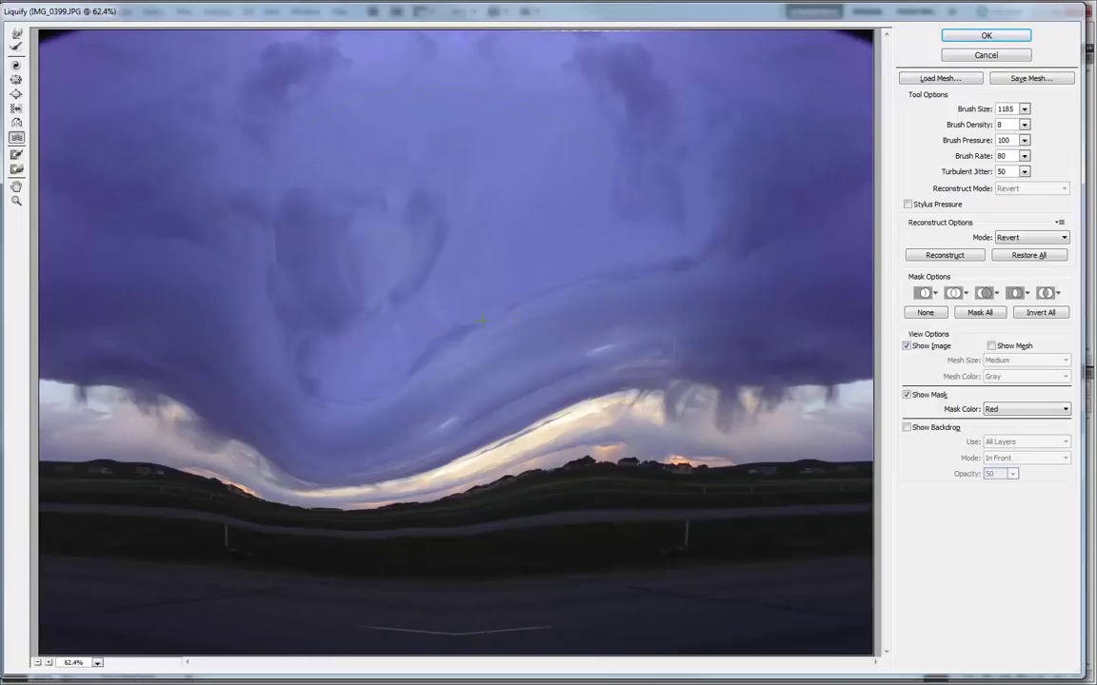
click(1023, 125)
drag(1023, 125, 882, 121)
- Restore all distortion and set up the Freeze Mask brush at density 50, size 151
click(1044, 257)
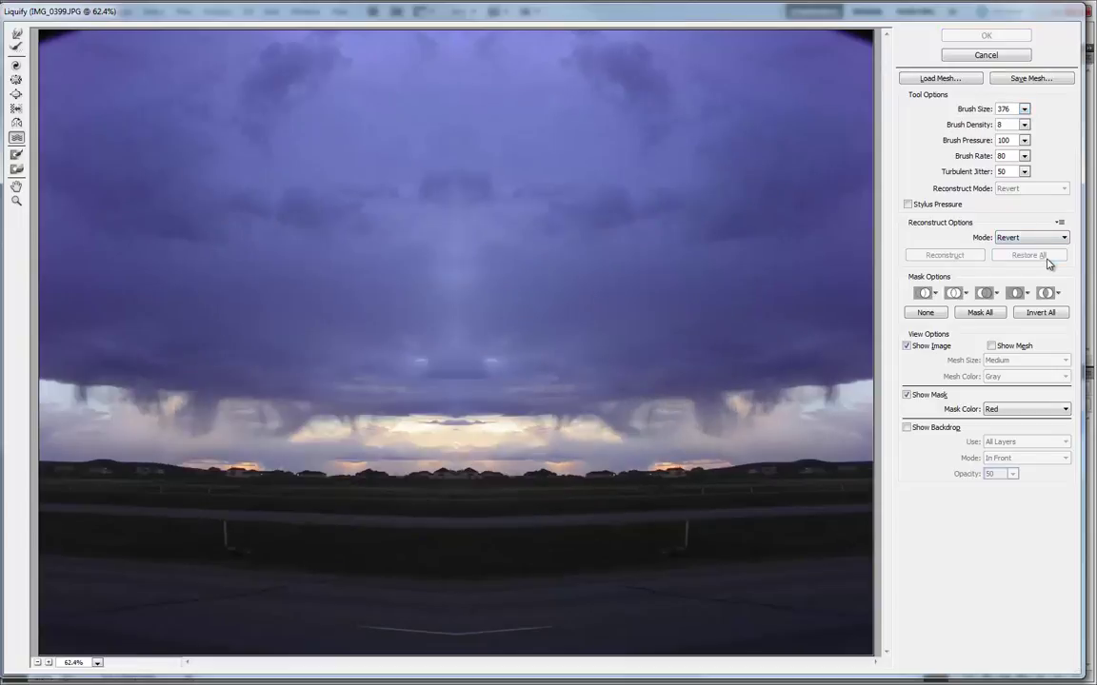
click(16, 154)
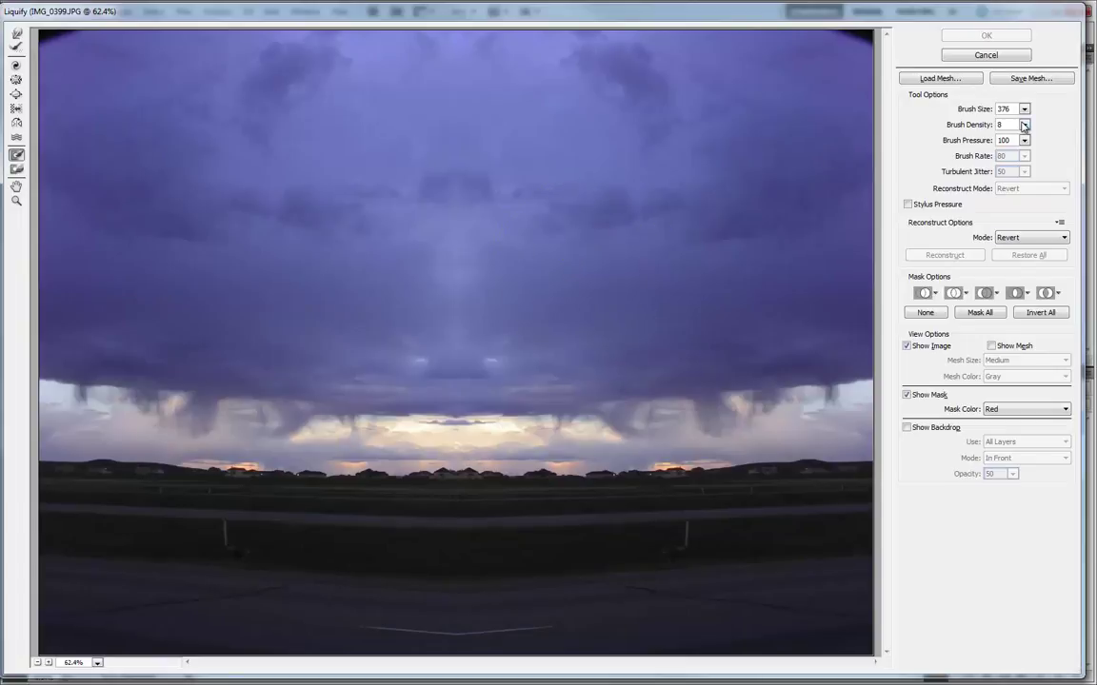
mouse_move(1024, 140)
mouse_down()
mouse_move(968, 146)
mouse_move(966, 126)
mouse_up()
click(1025, 109)
drag(981, 131, 966, 130)
- Paint a T-shaped frozen mask over the central clouds at size 63, trimming its lower-left edge with Thaw Mask
mouse_move(455, 182)
mouse_down()
mouse_move(424, 206)
mouse_move(351, 199)
mouse_move(326, 213)
mouse_move(507, 188)
mouse_move(585, 215)
mouse_move(612, 196)
mouse_move(617, 218)
mouse_move(656, 206)
mouse_move(528, 219)
mouse_up()
key(bracketleft)
key(bracketleft)
key(bracketleft)
key(bracketleft)
key(bracketleft)
key(bracketleft)
key(bracketleft)
key(bracketleft)
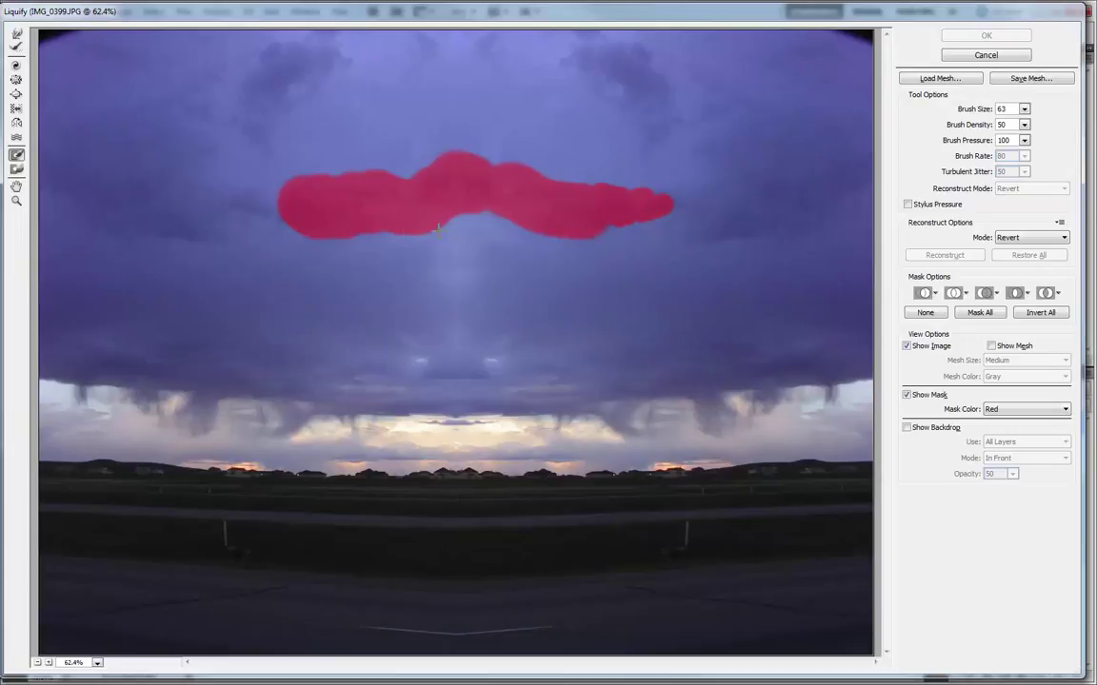
mouse_move(436, 229)
mouse_down()
mouse_move(465, 338)
mouse_move(440, 364)
mouse_move(454, 351)
mouse_move(443, 296)
mouse_move(425, 369)
mouse_move(450, 369)
mouse_move(422, 373)
mouse_up()
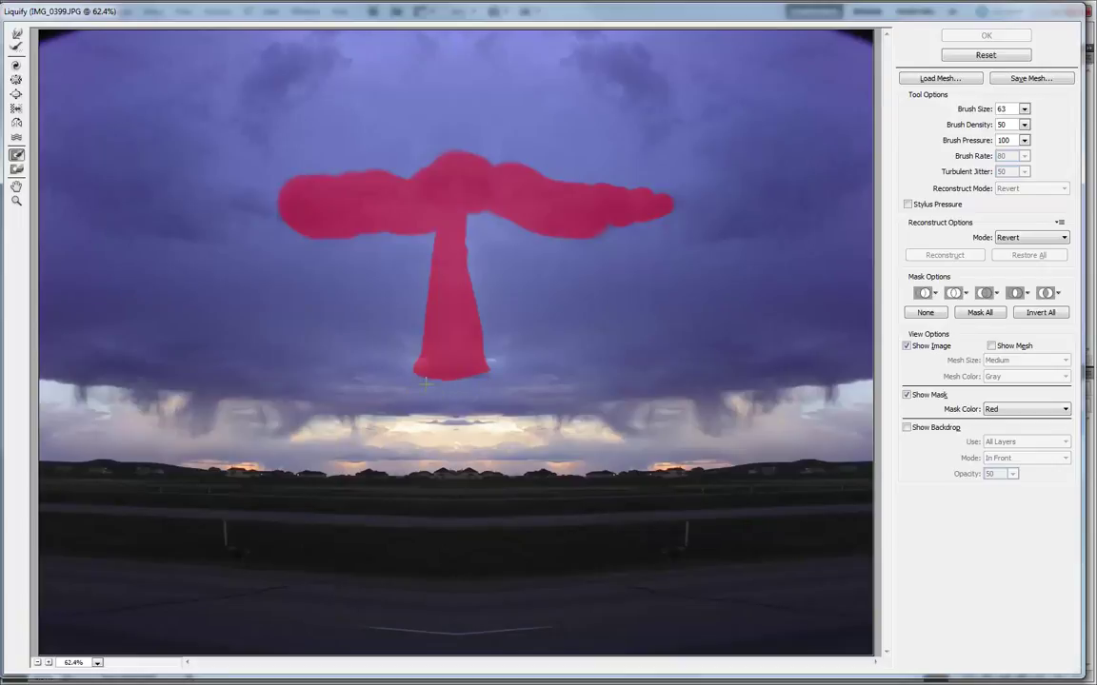
click(17, 172)
drag(449, 385, 410, 364)
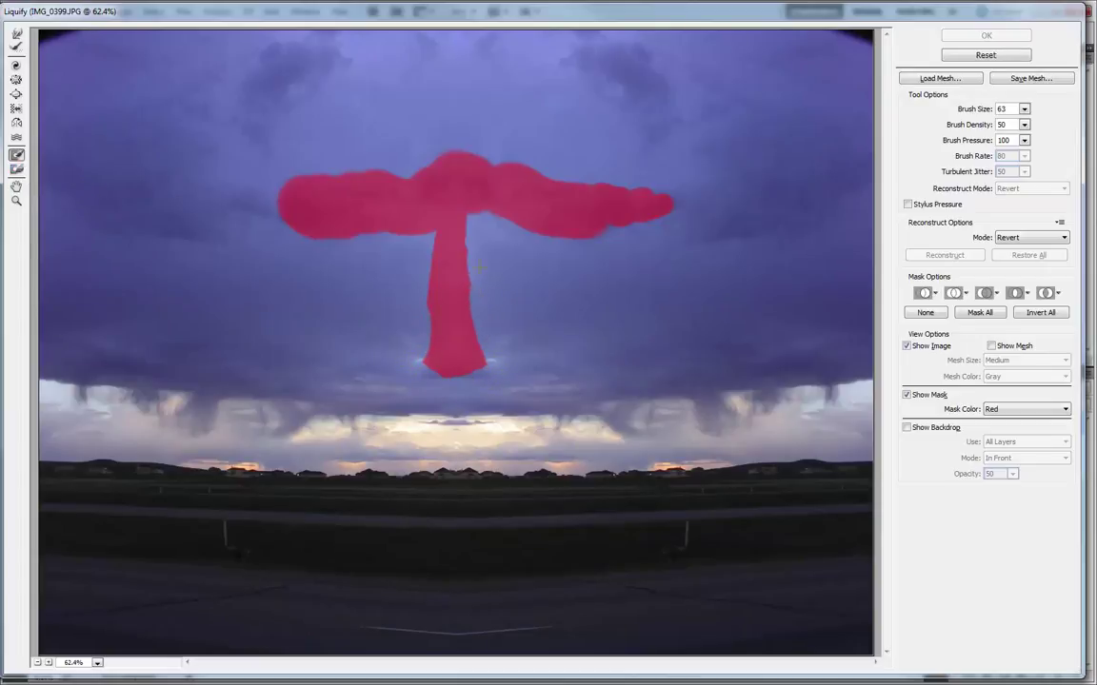
- Twirl the clouds clockwise around the frozen mask with a brush enlarged to about 203
click(16, 65)
key(bracketright)
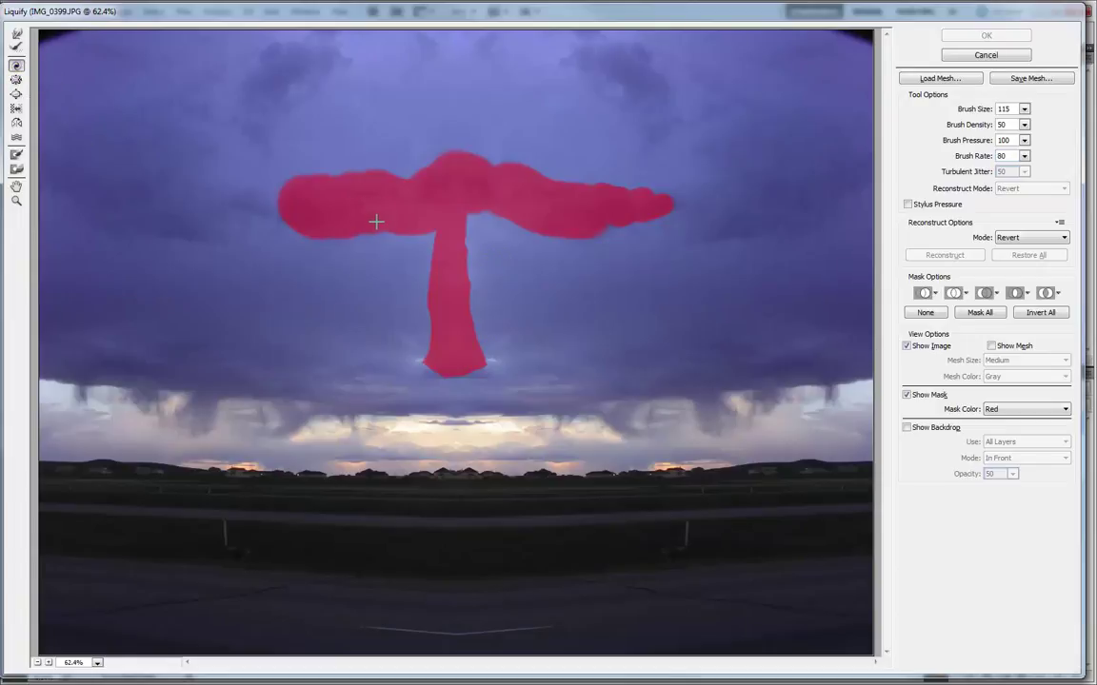
key(bracketright)
key(bracketright)
key(bracketright)
key(bracketright)
key(bracketright)
key(bracketright)
key(bracketright)
key(bracketright)
key(bracketright)
mouse_move(330, 227)
mouse_down()
mouse_move(301, 224)
mouse_move(264, 178)
mouse_move(333, 223)
mouse_move(482, 178)
mouse_move(573, 176)
mouse_move(641, 229)
mouse_move(540, 227)
mouse_move(435, 252)
mouse_move(428, 361)
mouse_move(435, 354)
mouse_move(281, 368)
mouse_up()
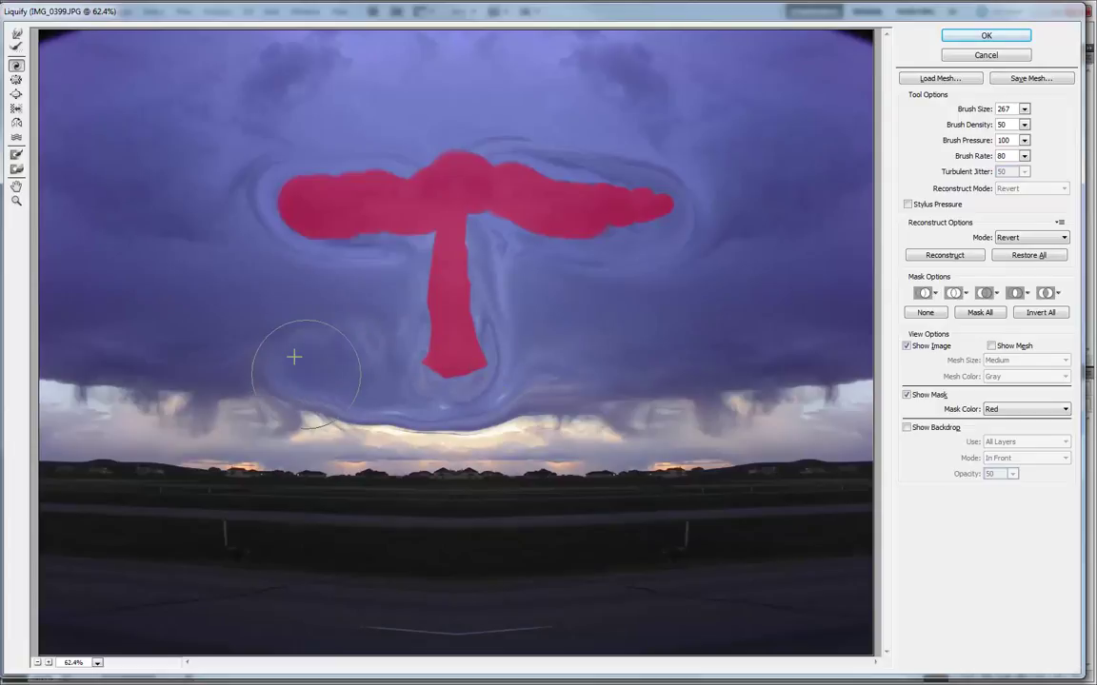
- Clear the mask with None, Mask All and Invert All, then restore all distortion
click(927, 316)
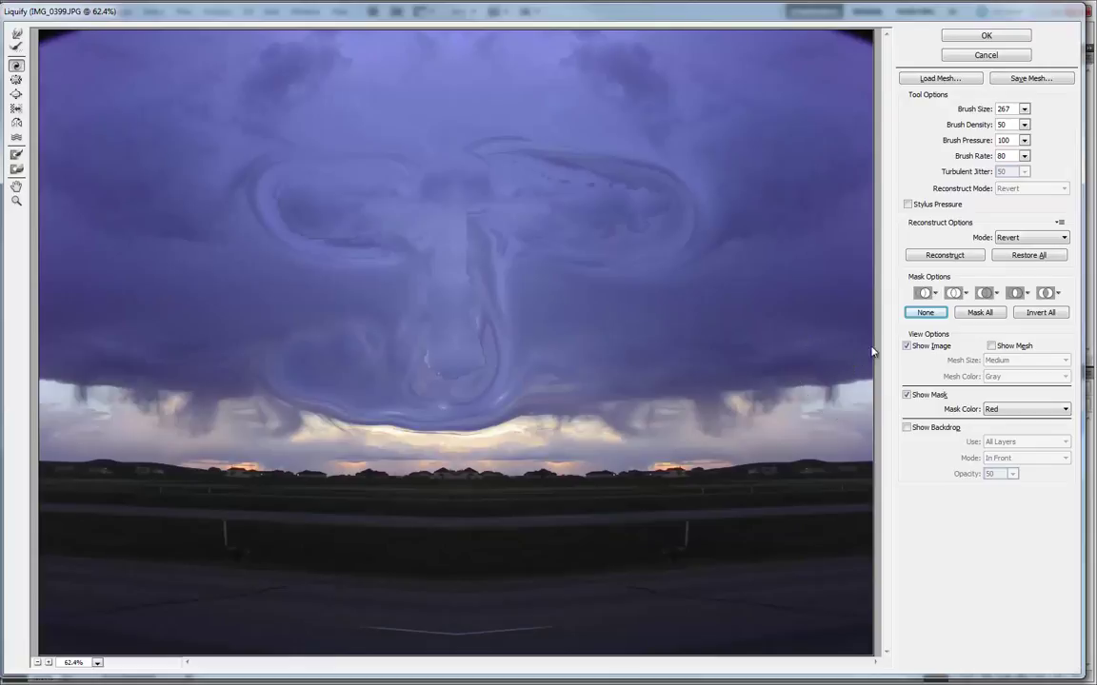
click(980, 313)
click(1035, 315)
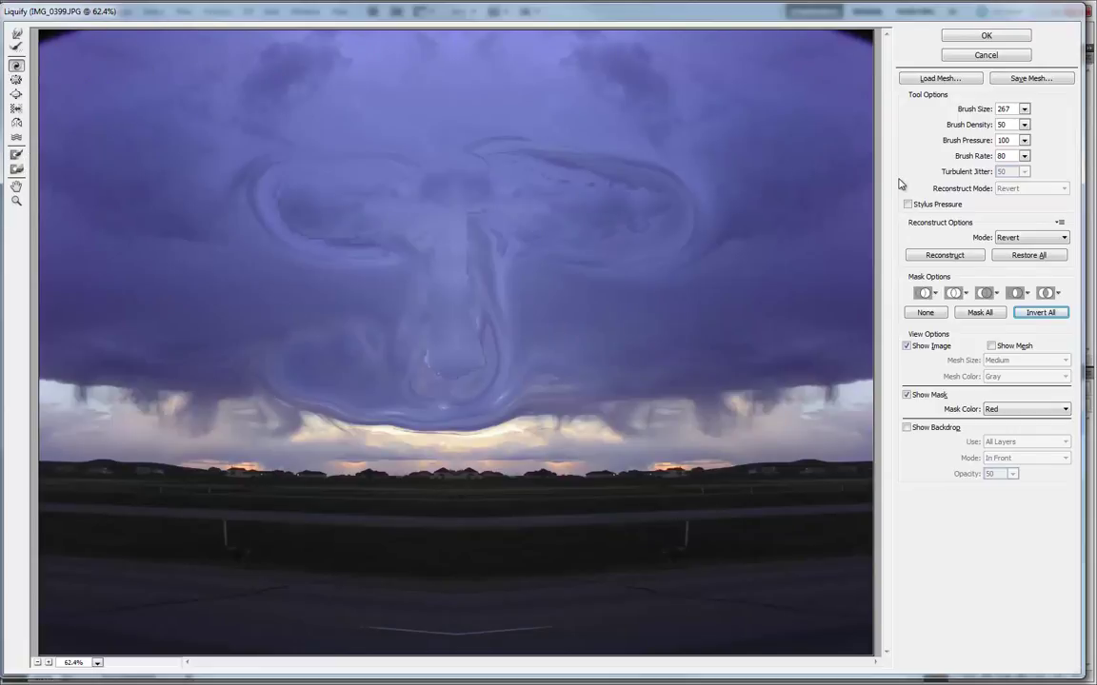
click(1021, 256)
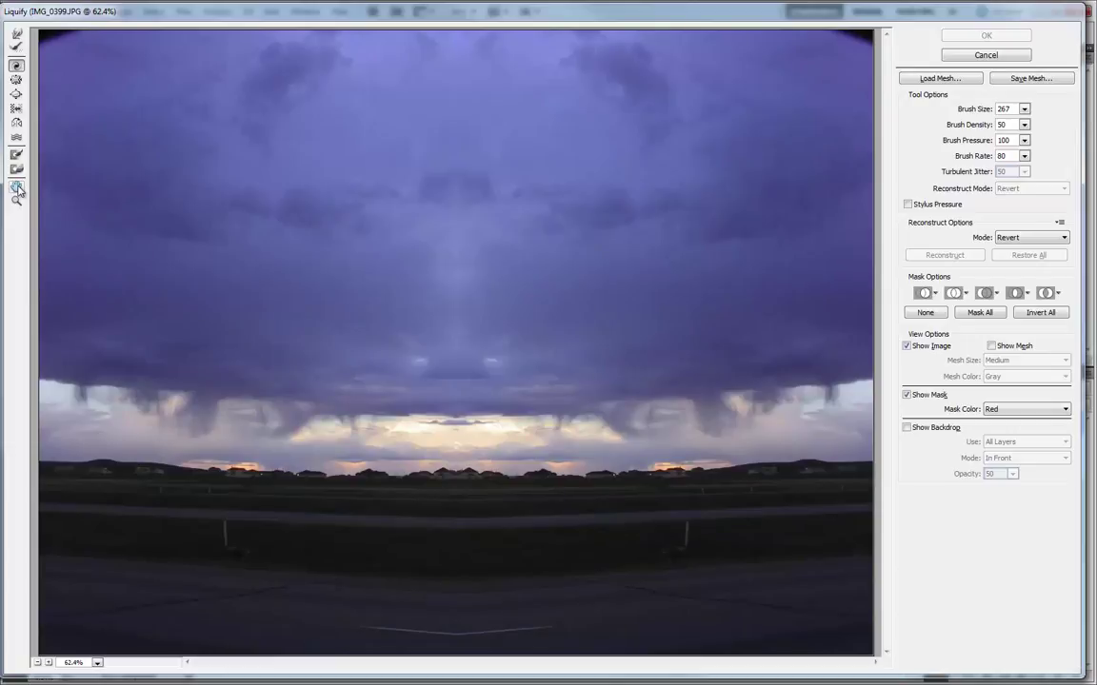
click(17, 188)
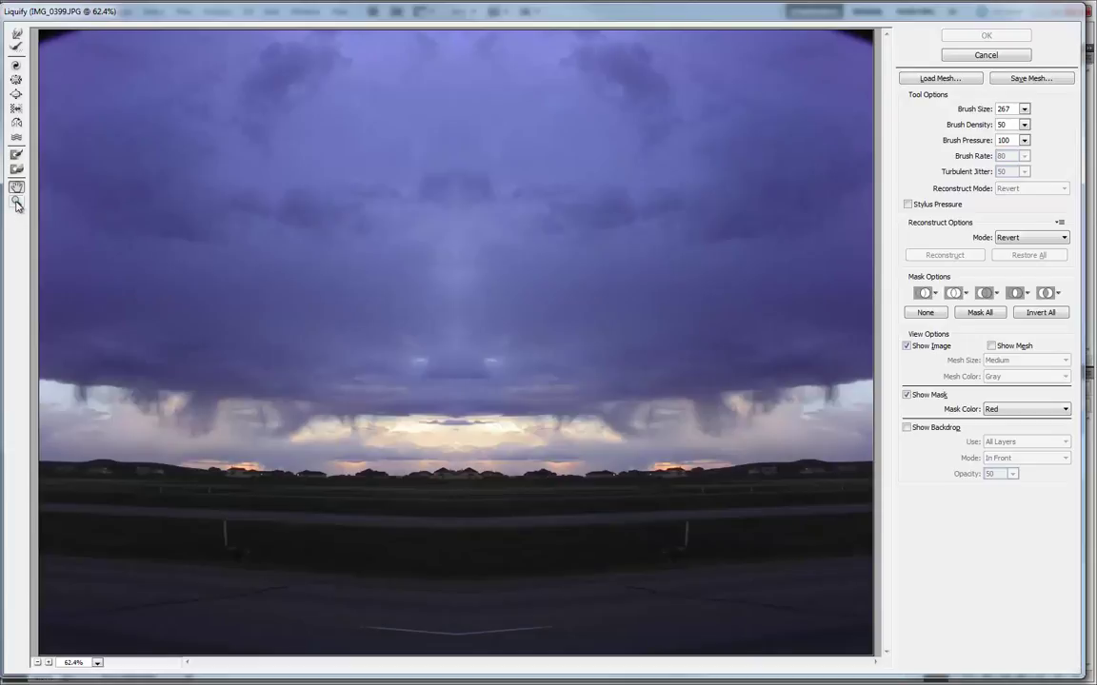
click(16, 200)
click(417, 308)
click(417, 308)
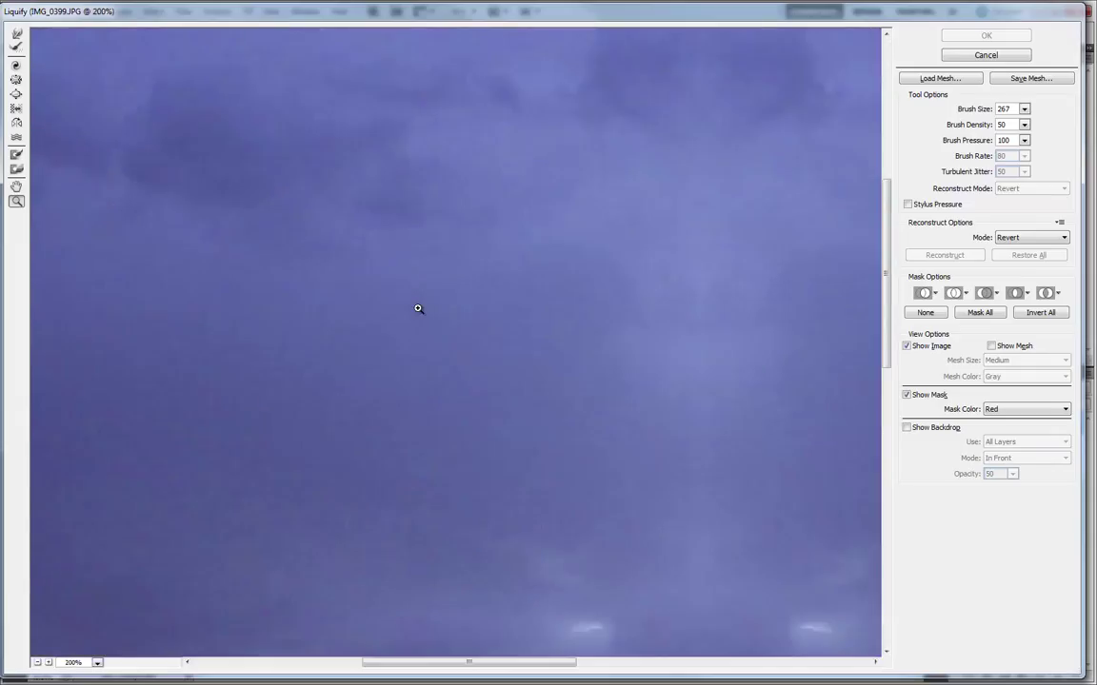
click(16, 186)
drag(560, 317, 360, 271)
scroll(361, 272, down, 10)
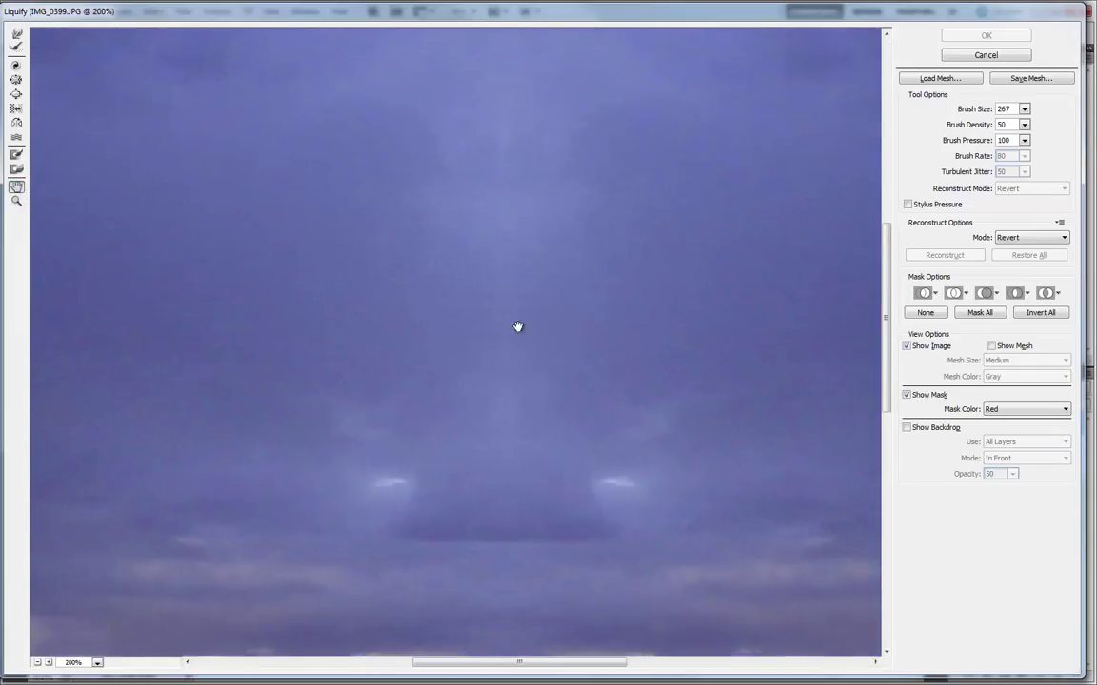
scroll(436, 404, up, 3)
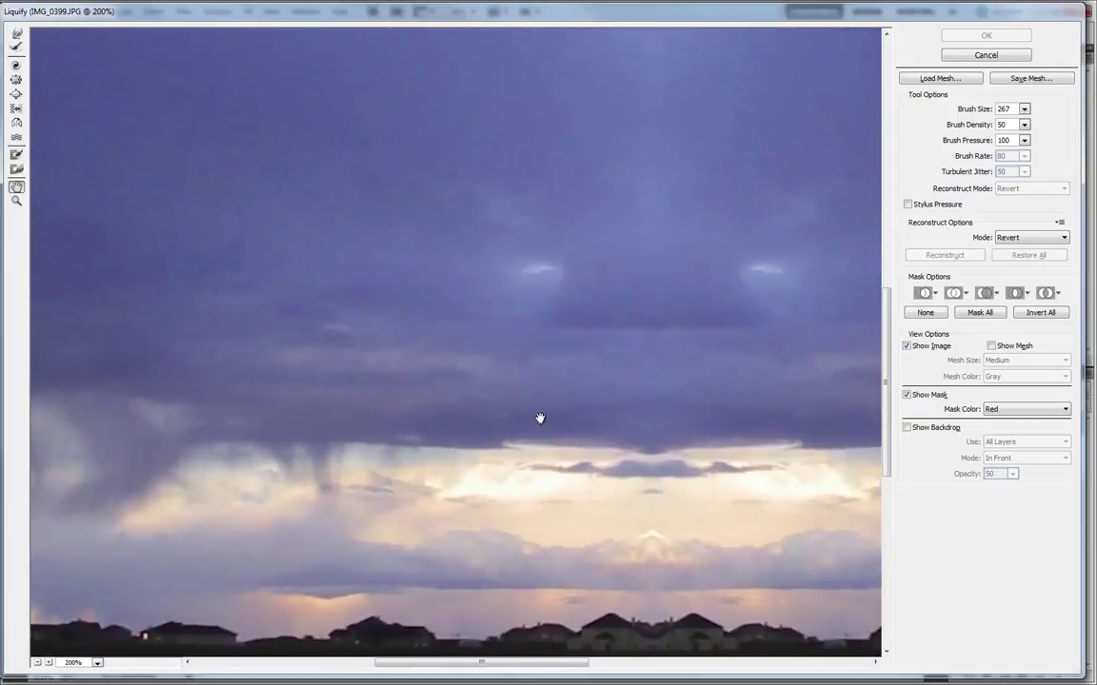
scroll(541, 419, left, 3)
scroll(533, 391, down, 3)
scroll(499, 326, down, 2)
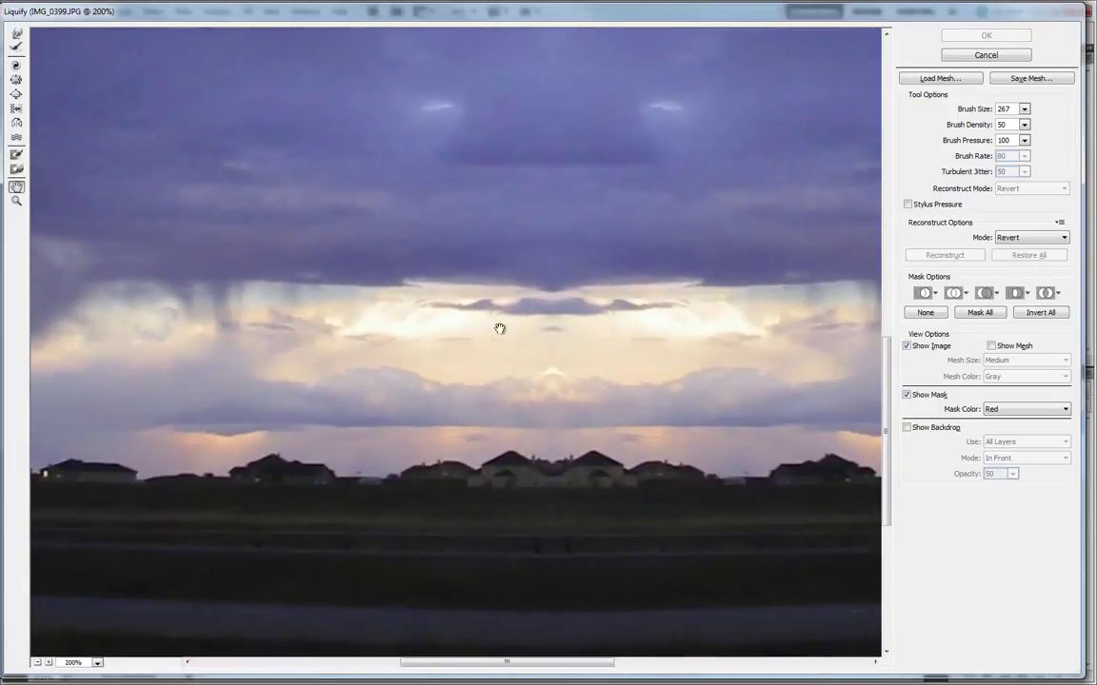
scroll(392, 242, up, 3)
scroll(392, 241, right, 1)
click(16, 201)
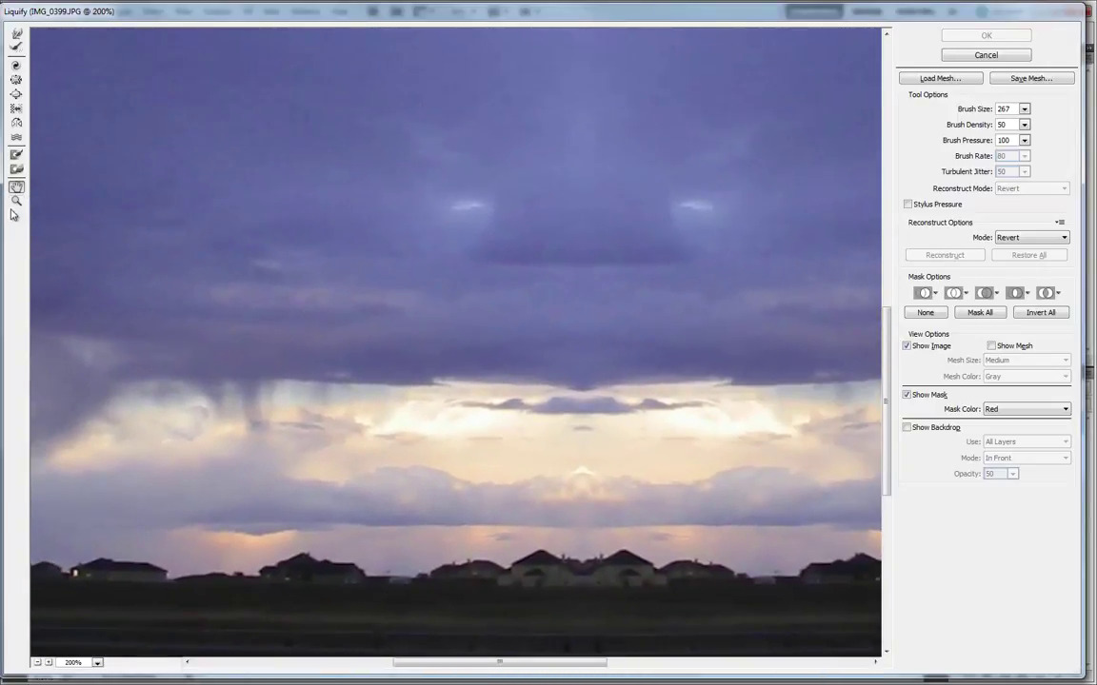
click(397, 270)
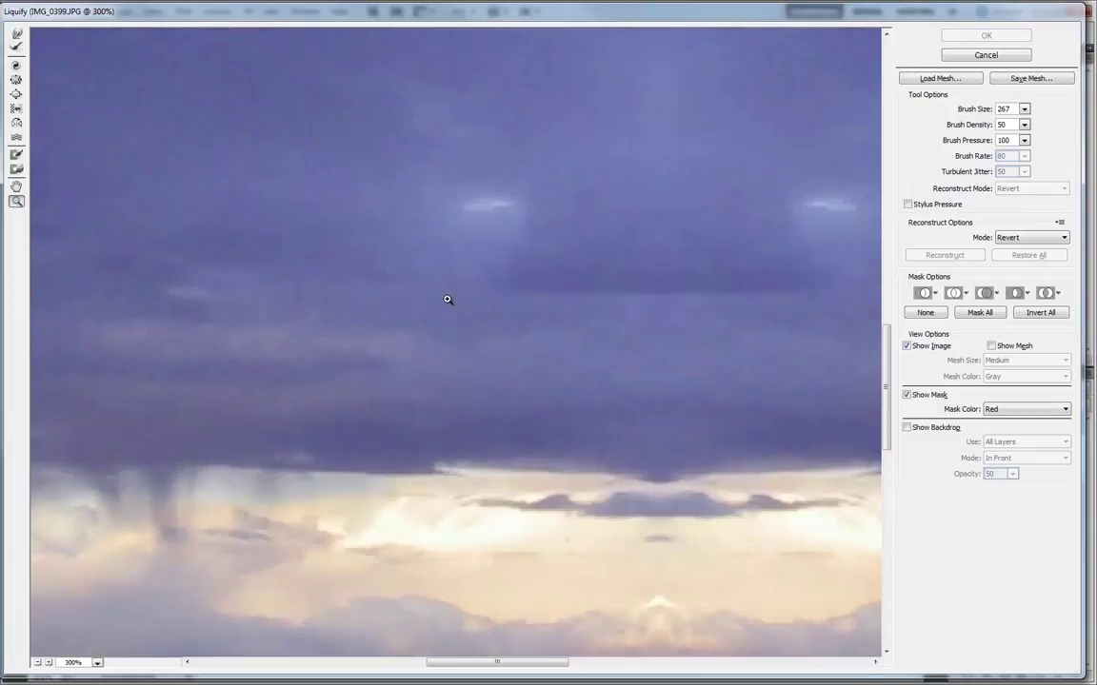
click(555, 350)
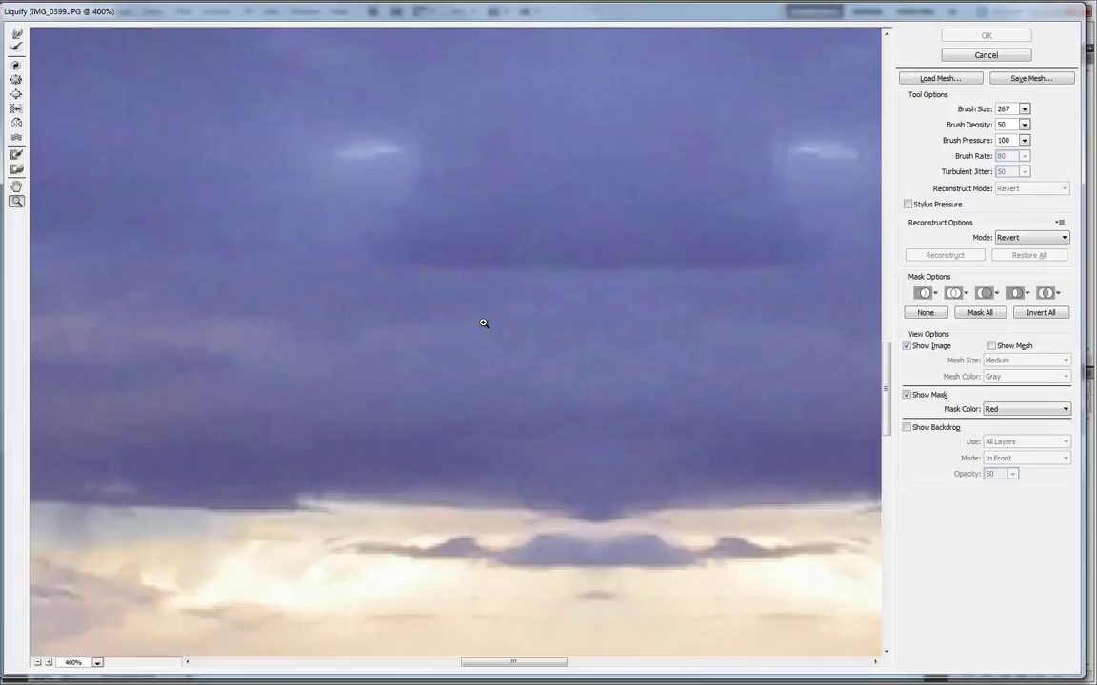
click(483, 322)
alt+click(509, 318)
alt+click(510, 318)
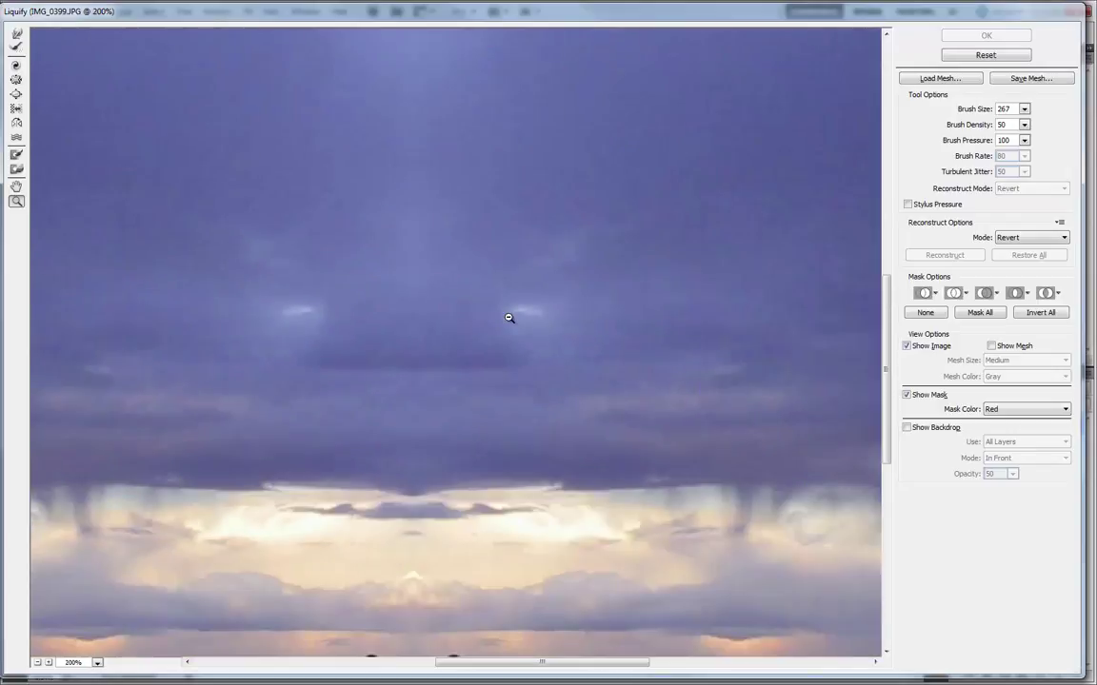
alt+click(509, 318)
alt+click(510, 318)
alt+click(519, 335)
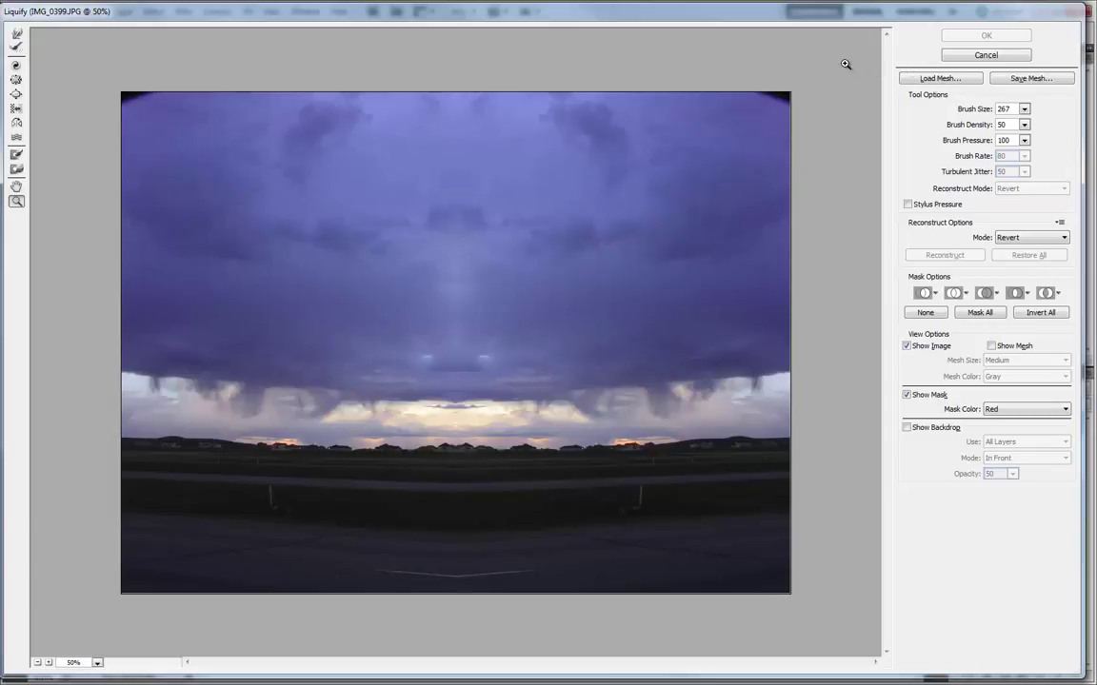
- Cancel Liquify to return to the IMG_0399.JPG document unchanged
click(990, 57)
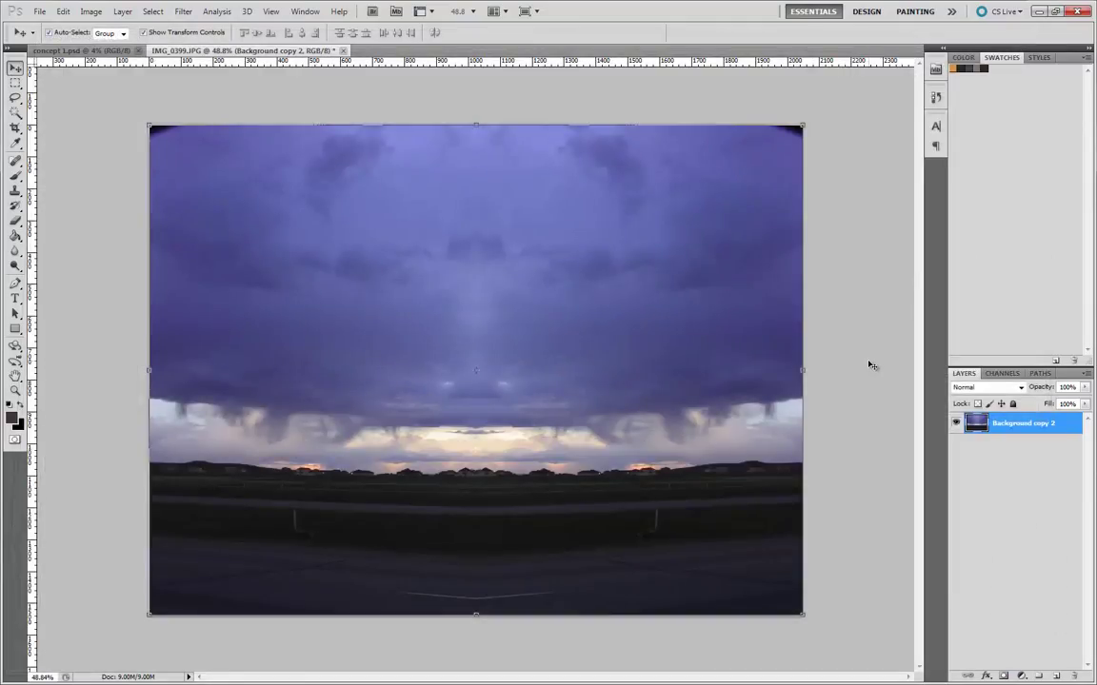
click(120, 653)
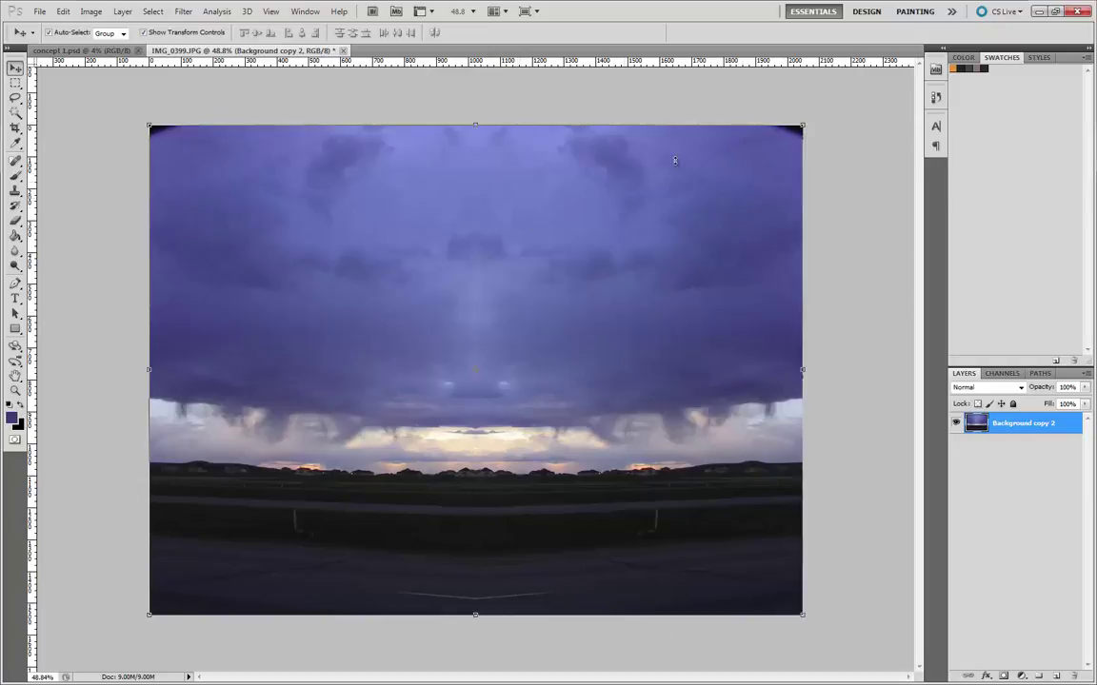
- Start a Free Transform on Background copy 2 and switch it to Warp mode
click(592, 124)
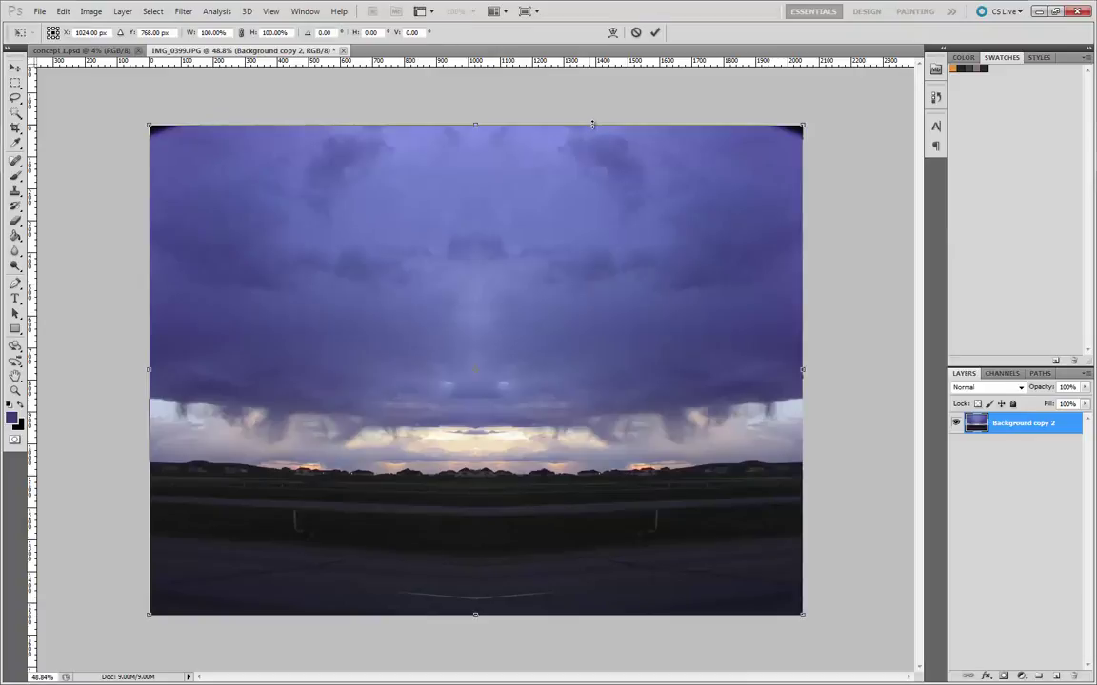
click(614, 33)
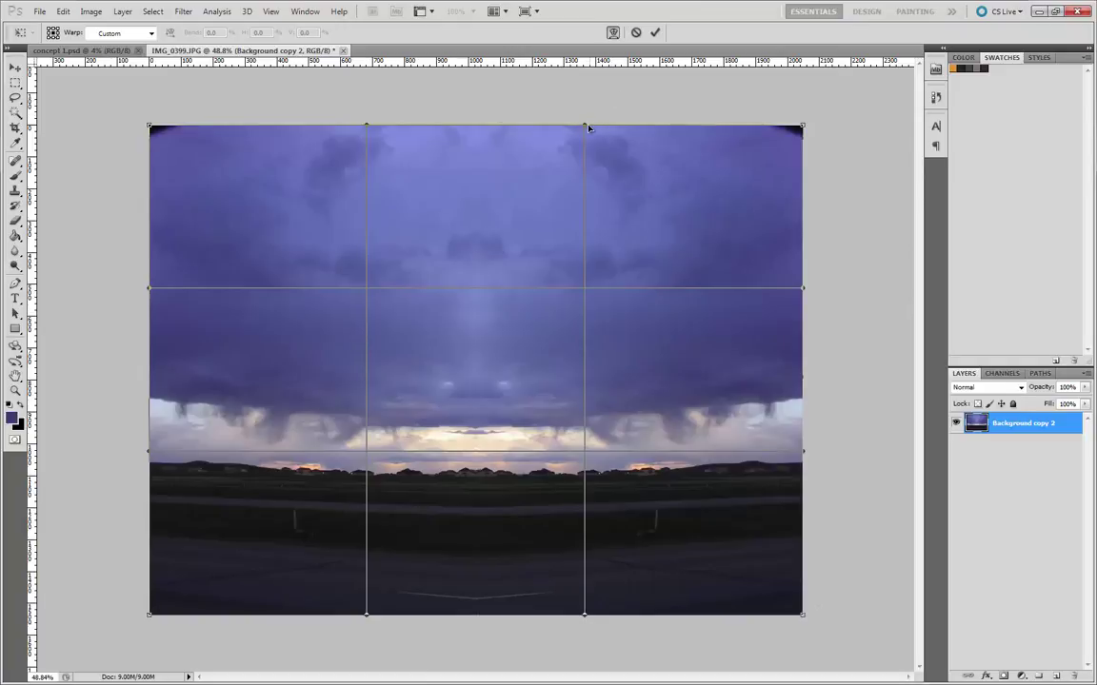
- Bend the photo's top edge into a curve and pull its left and right edges inward
drag(587, 128, 588, 102)
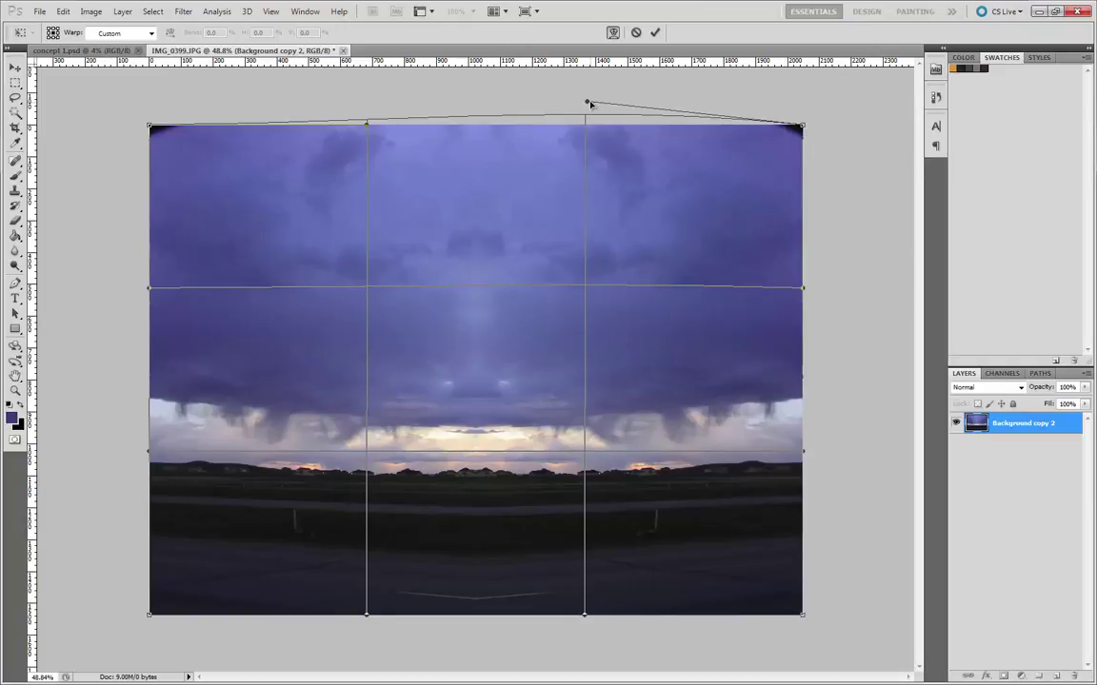
drag(587, 103, 110, 104)
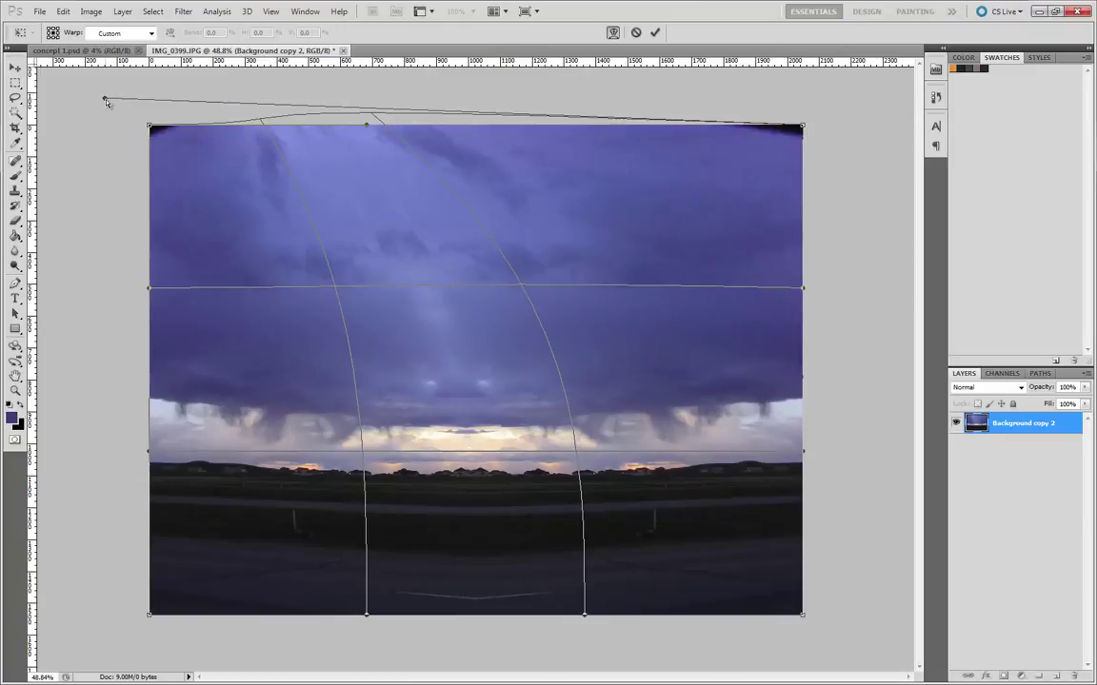
drag(107, 103, 534, 224)
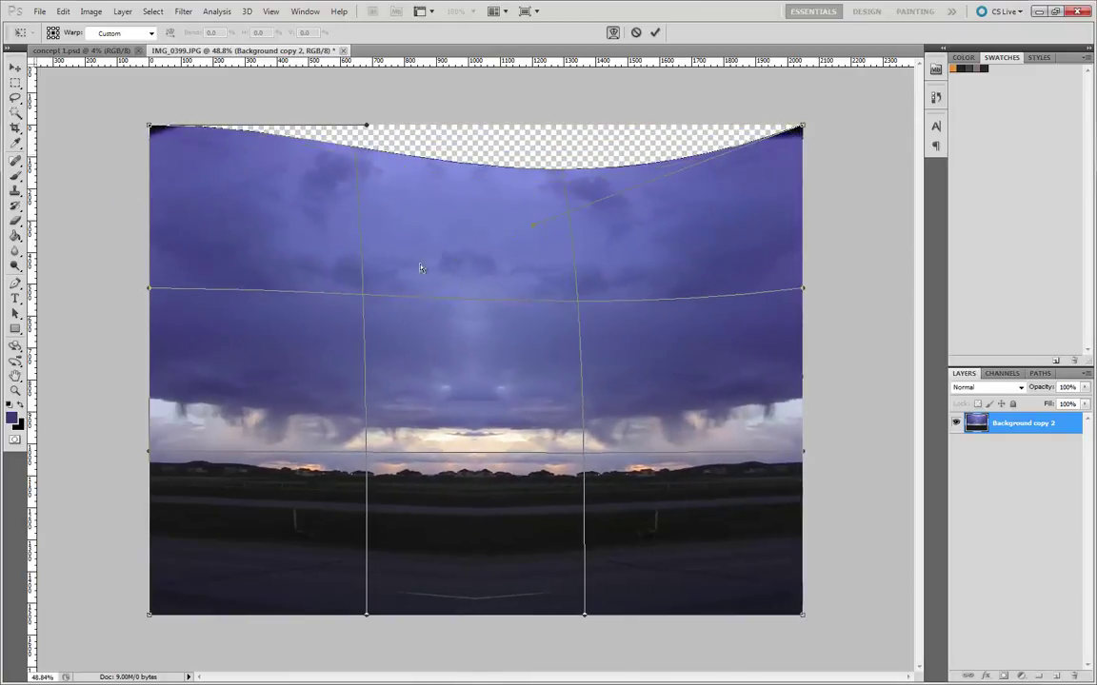
drag(420, 268, 600, 127)
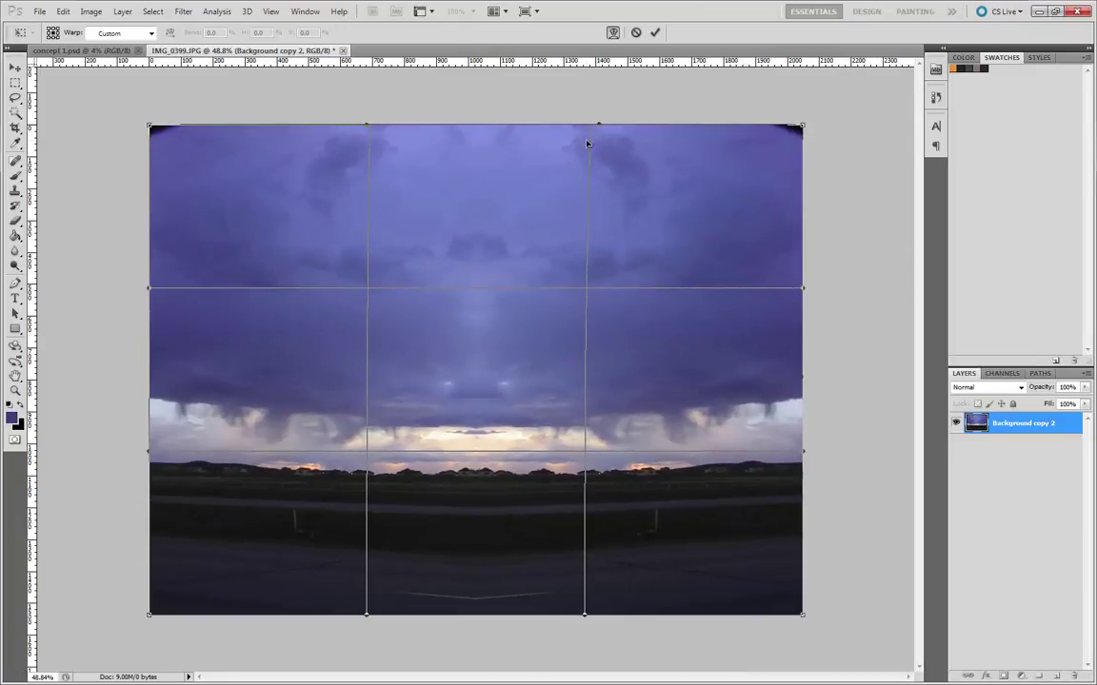
drag(655, 341, 616, 347)
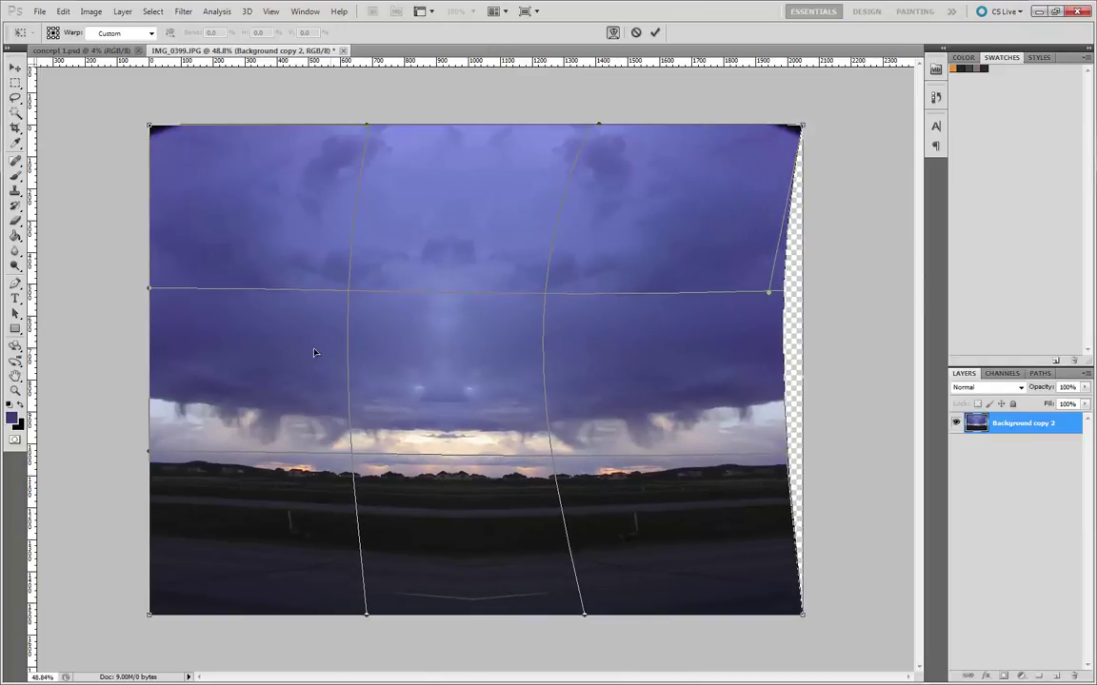
drag(295, 333, 361, 360)
drag(621, 363, 580, 365)
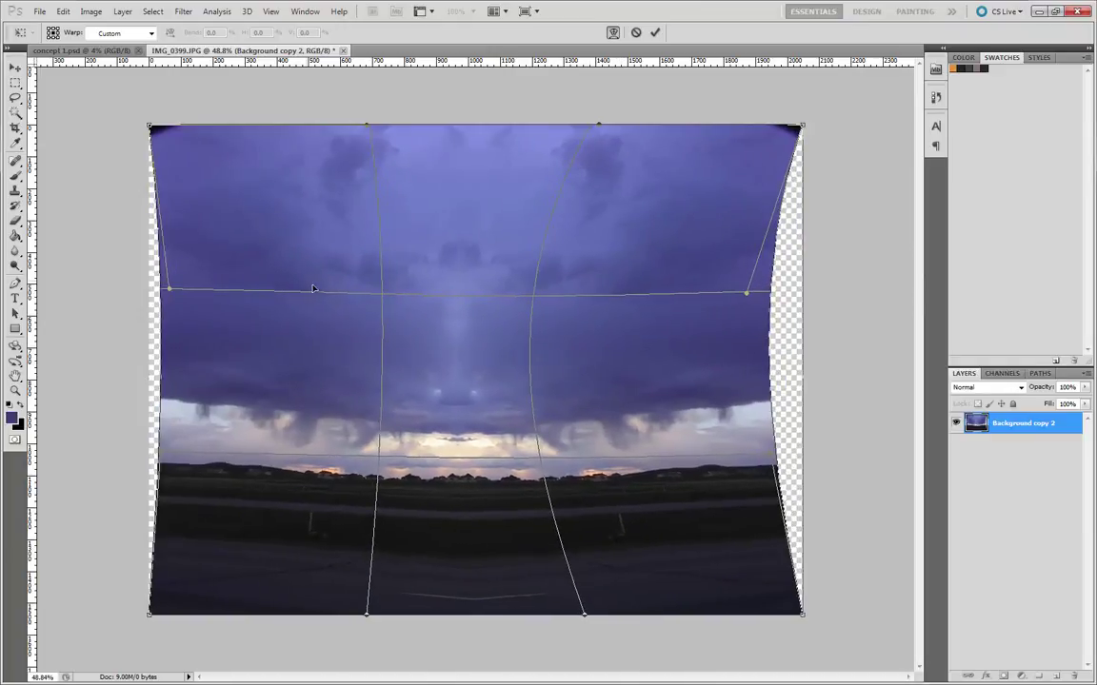
drag(312, 288, 447, 281)
drag(666, 285, 522, 530)
drag(616, 295, 661, 260)
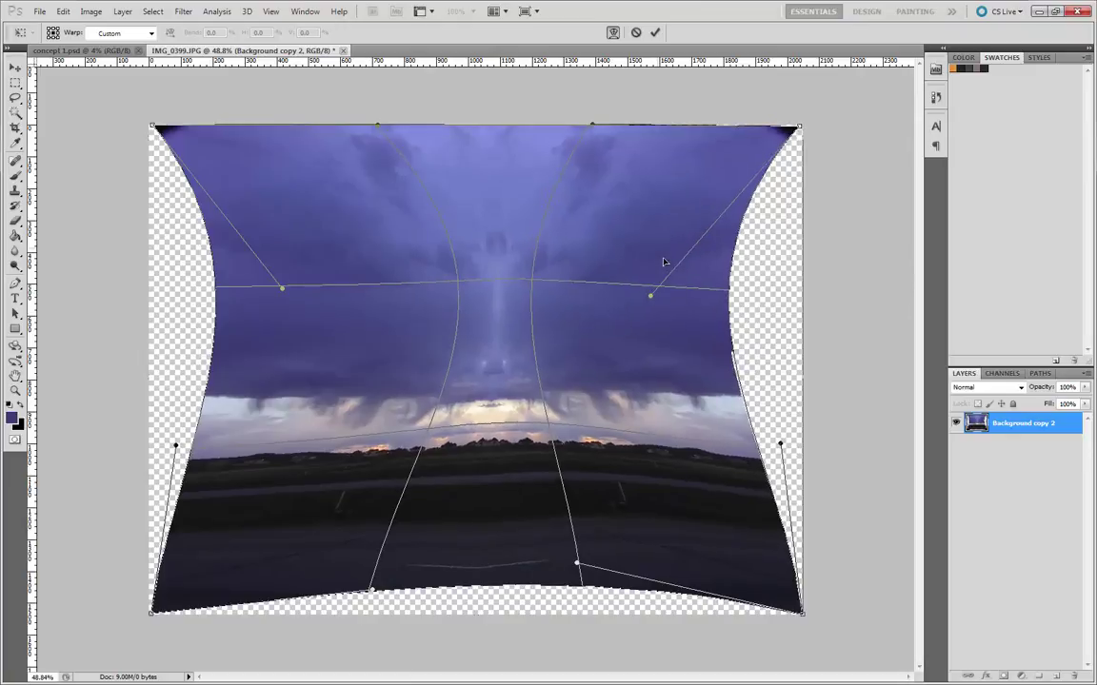
mouse_move(265, 189)
mouse_down()
mouse_move(225, 177)
mouse_move(252, 198)
mouse_up()
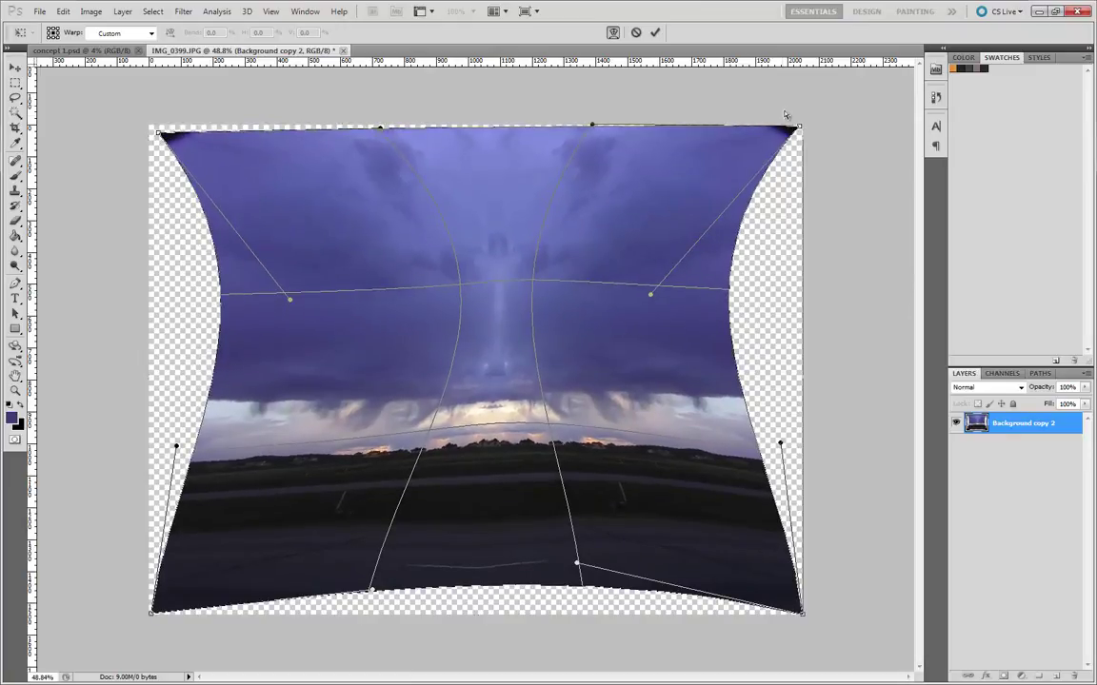
- Pull the corners inward and arch the bottom edge upward, nudging the horizon slightly up
drag(796, 125, 773, 148)
drag(157, 134, 239, 166)
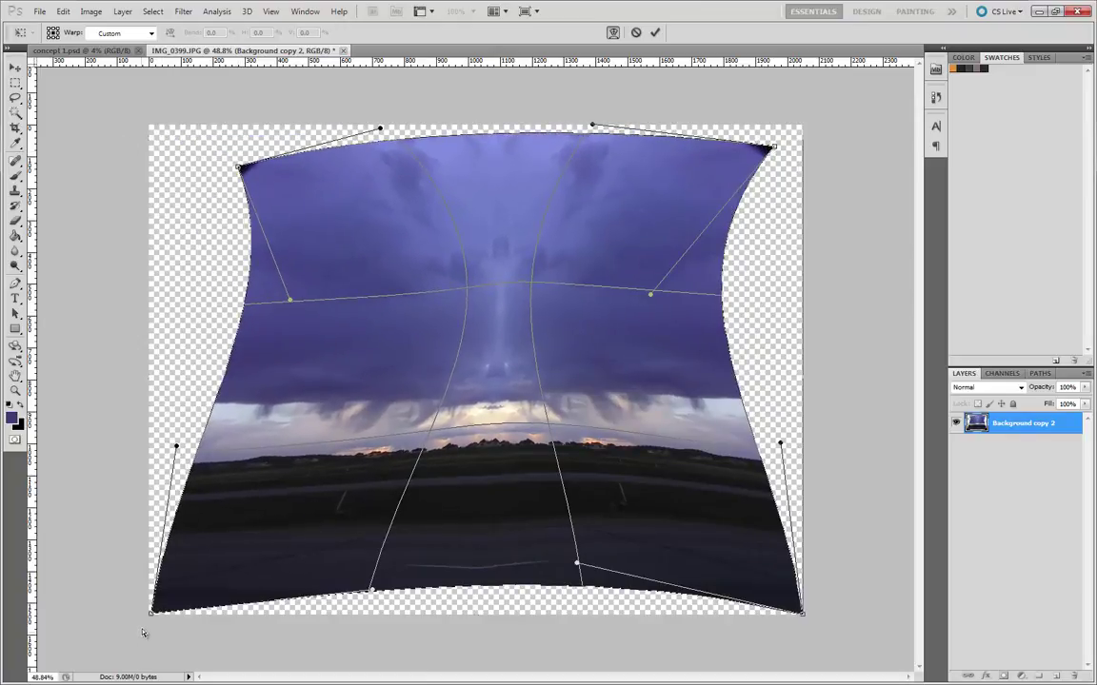
drag(153, 614, 236, 557)
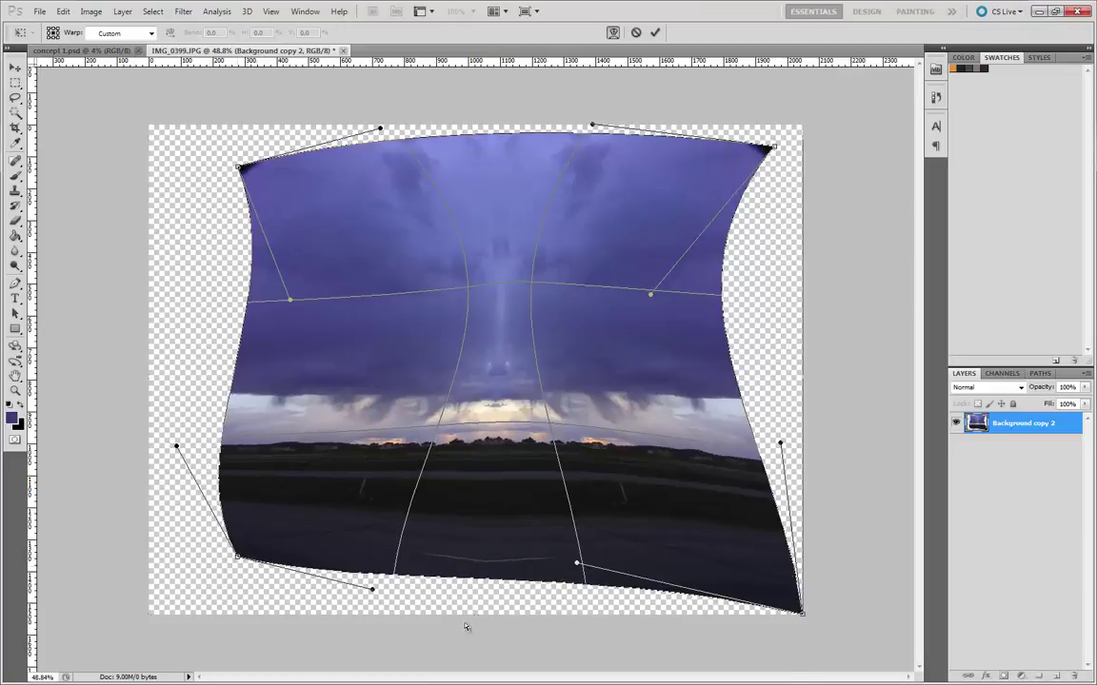
drag(802, 617, 702, 599)
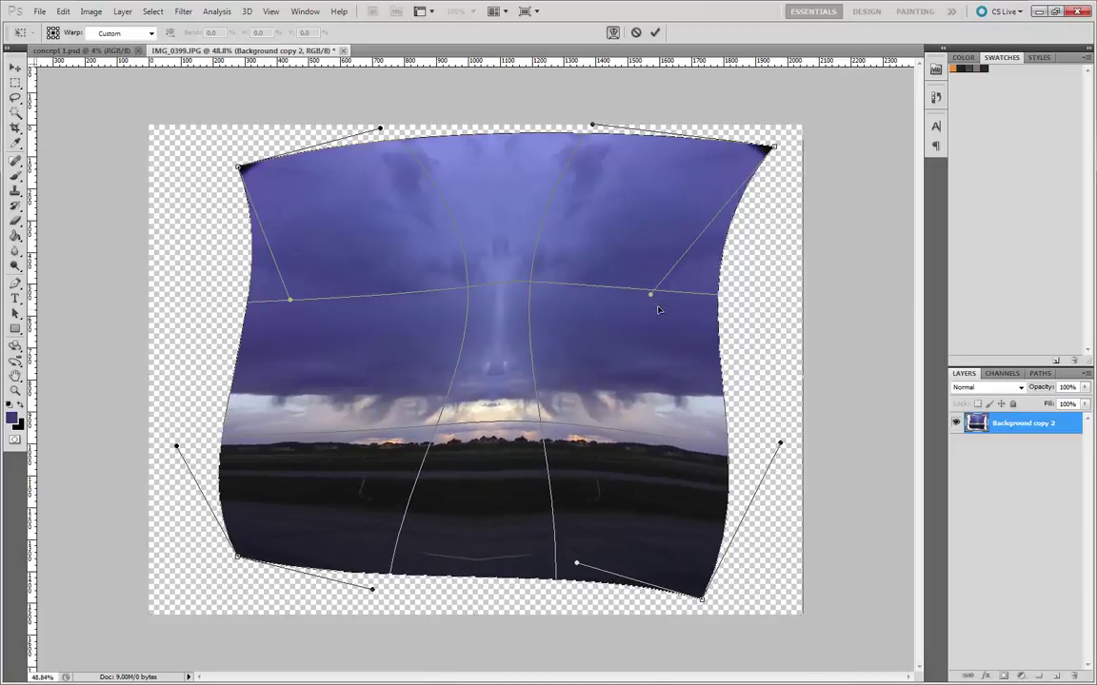
drag(657, 309, 691, 325)
drag(577, 567, 603, 540)
drag(372, 592, 393, 486)
drag(490, 502, 490, 494)
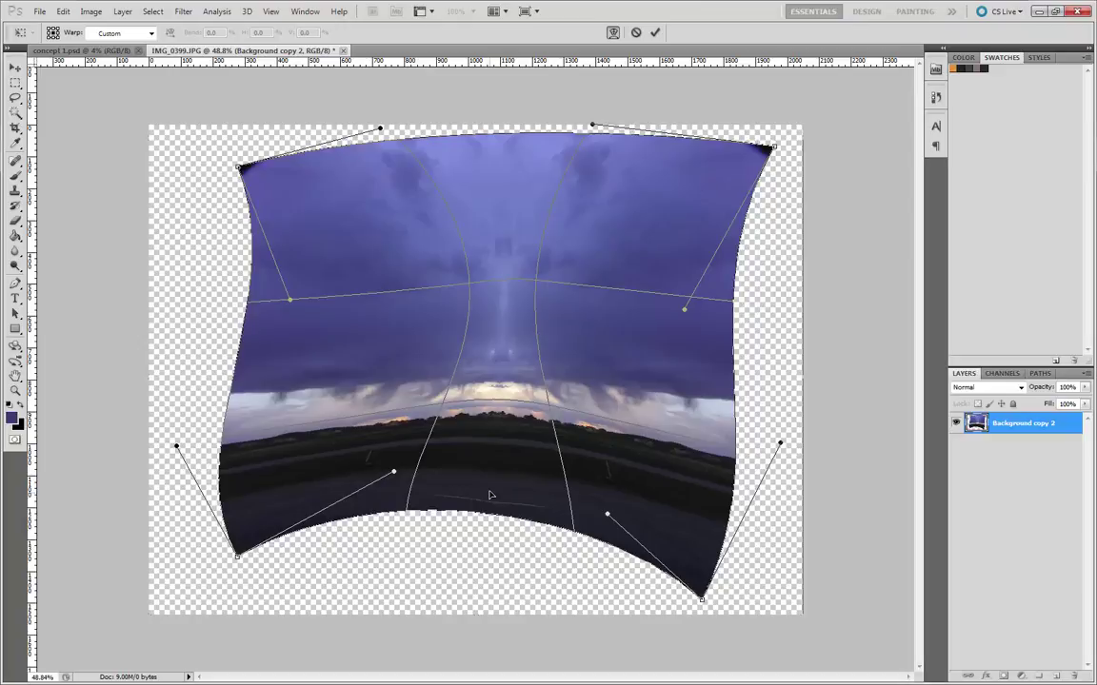
drag(490, 494, 496, 499)
drag(773, 147, 754, 183)
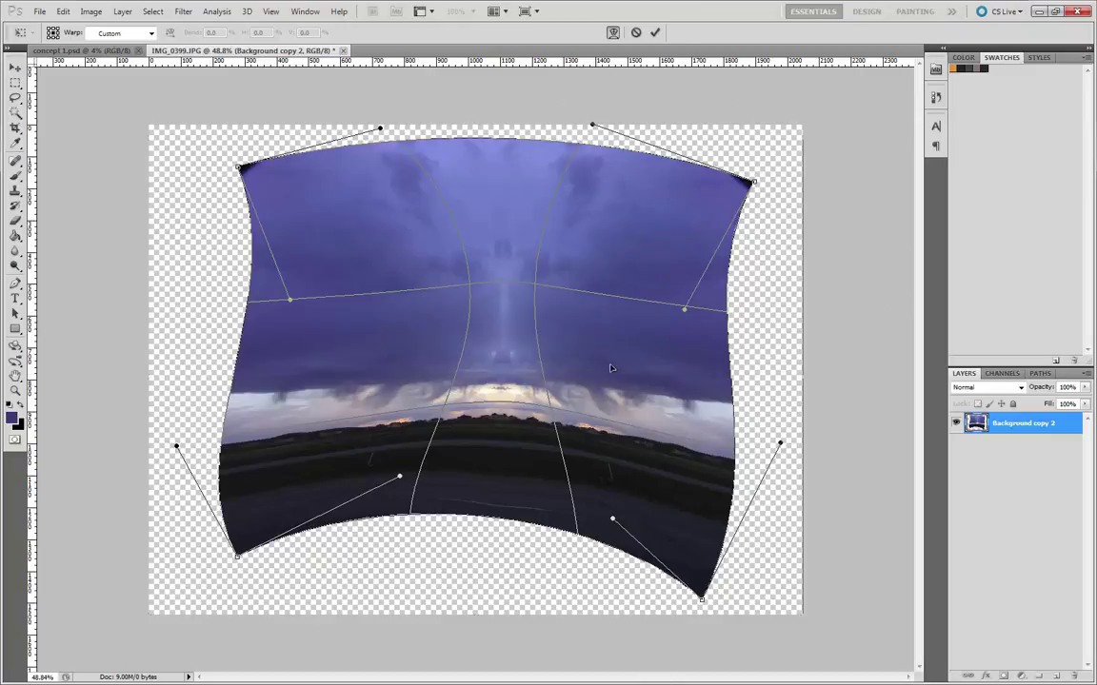
drag(509, 261, 507, 256)
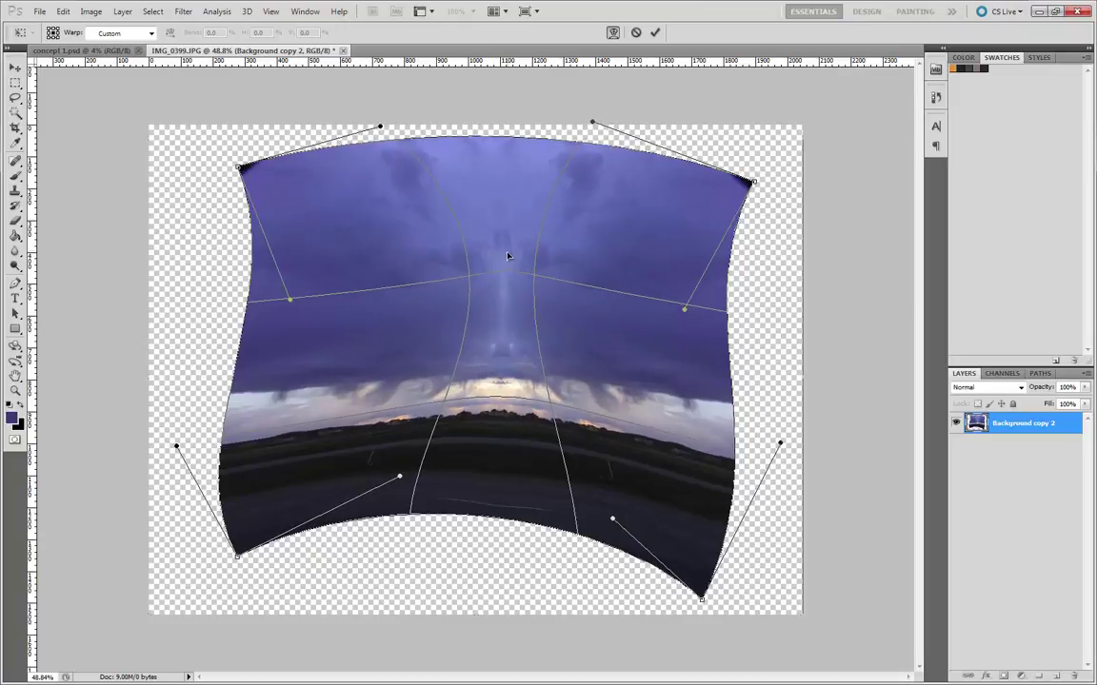
- Commit the warp, comparing before and after with undo and redo
key(Return)
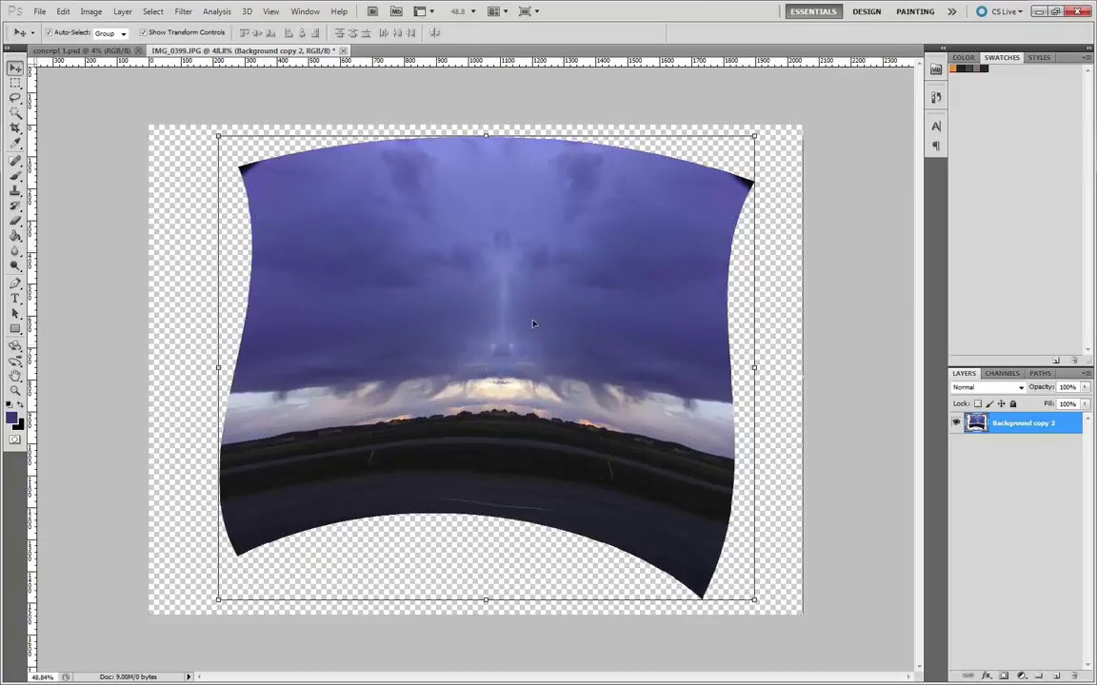
key(ctrl+z)
key(ctrl+z)
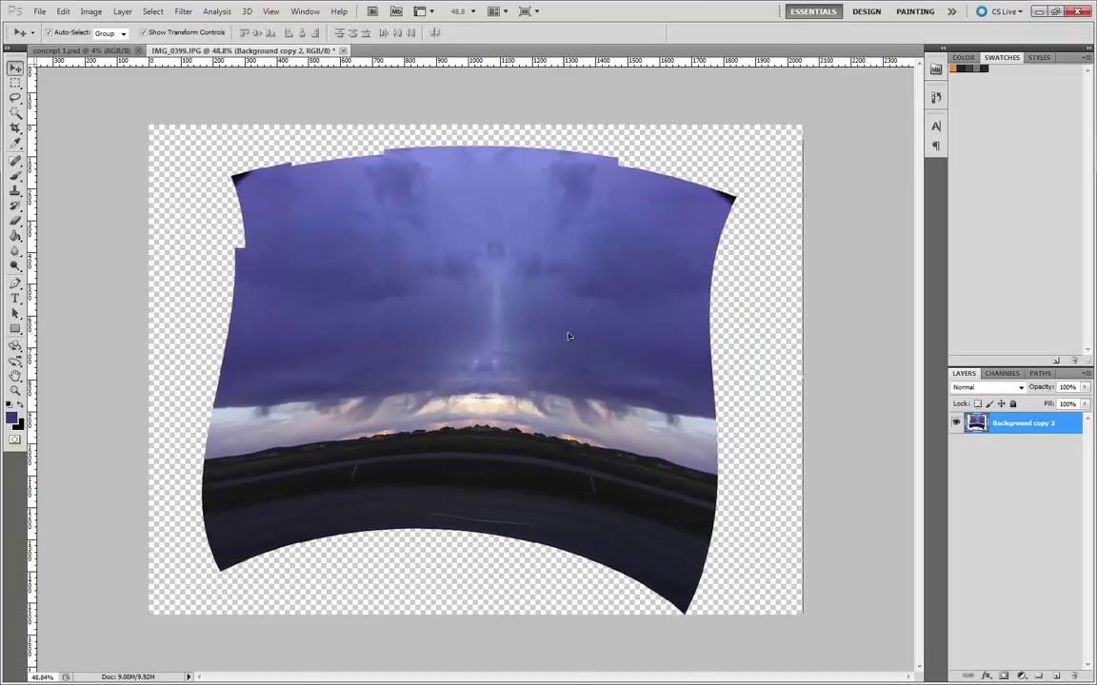
key(ctrl+z)
key(ctrl+z)
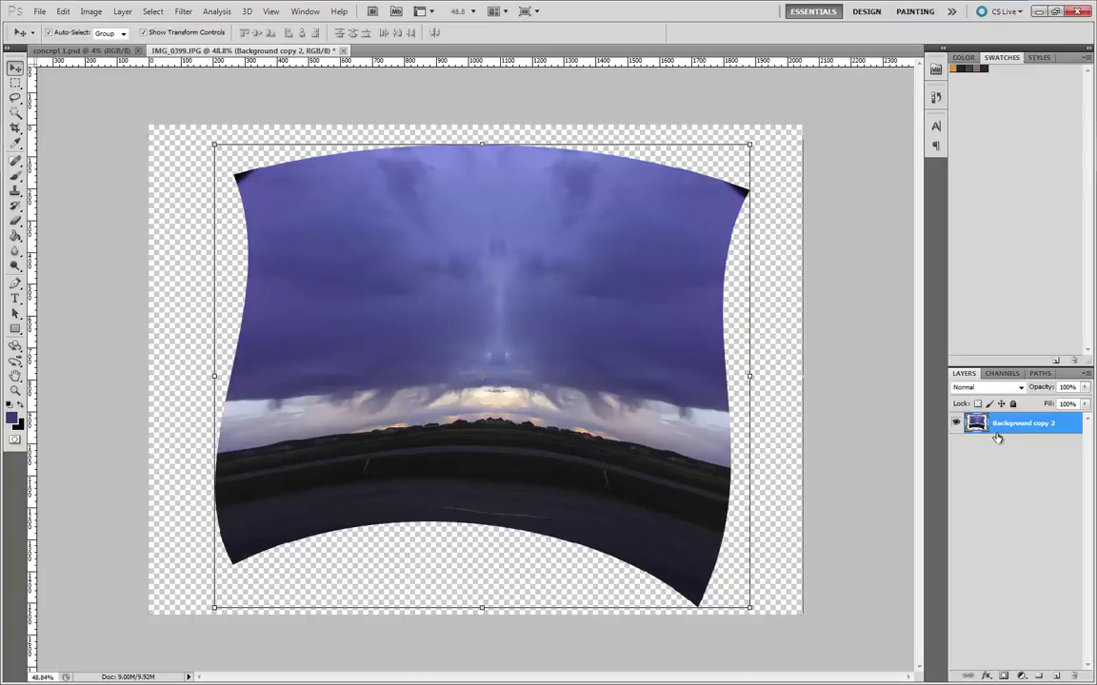
- Add a new layer beneath the photo, fill it with purple, and merge the photo down onto it
key(ctrl+shift+alt+n)
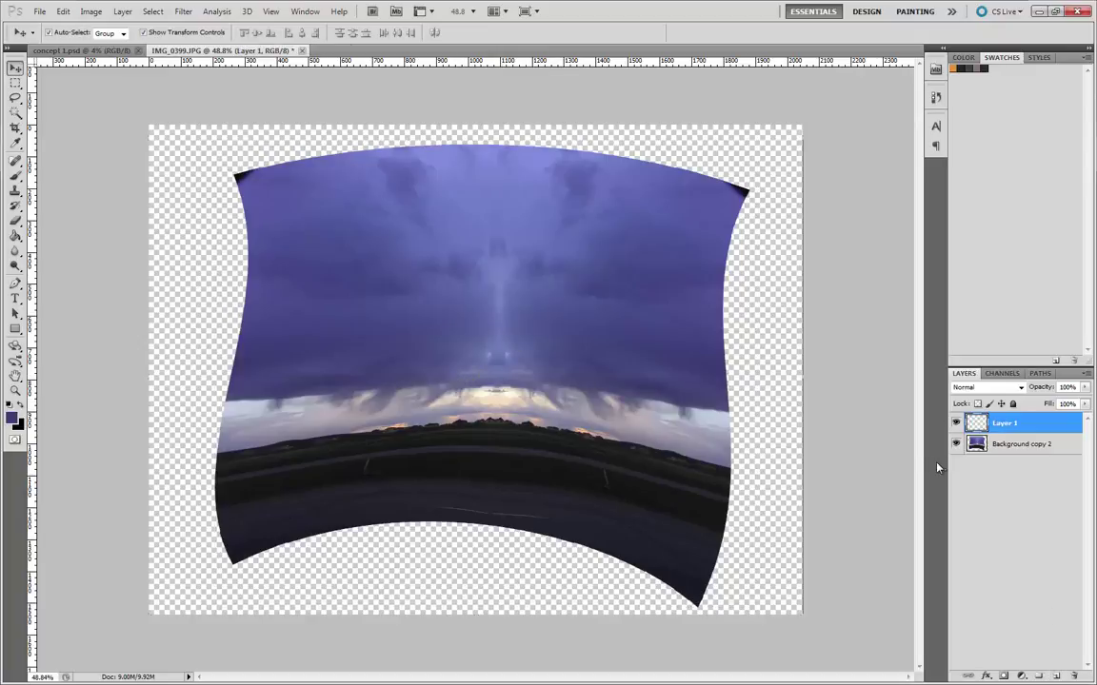
drag(1014, 430, 1013, 471)
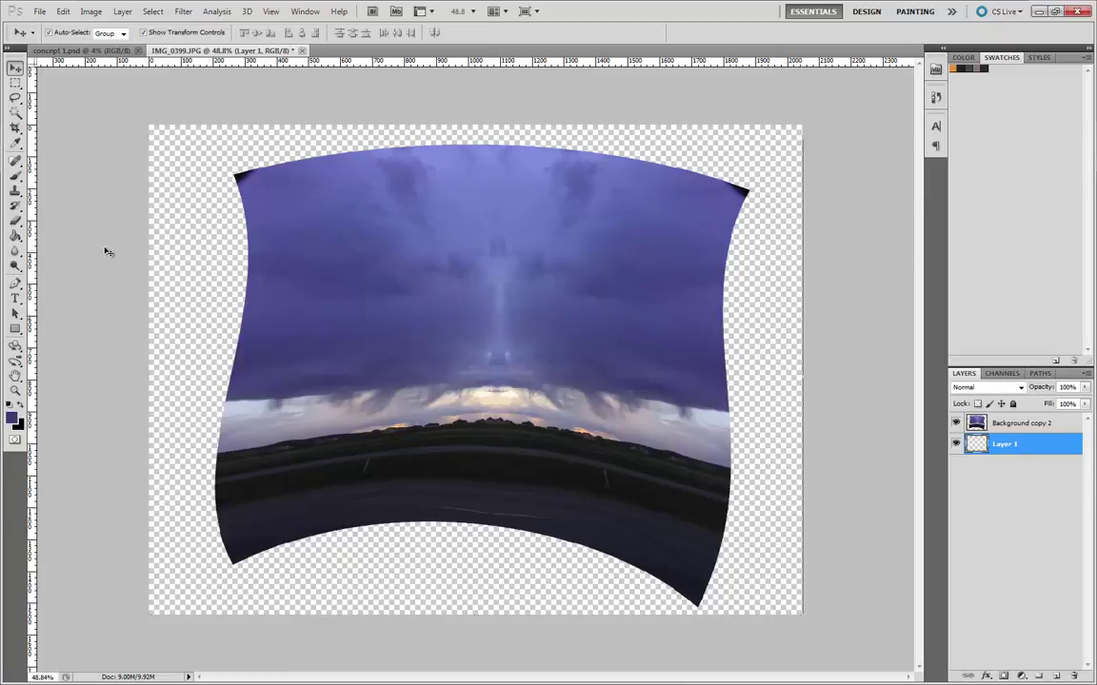
click(16, 234)
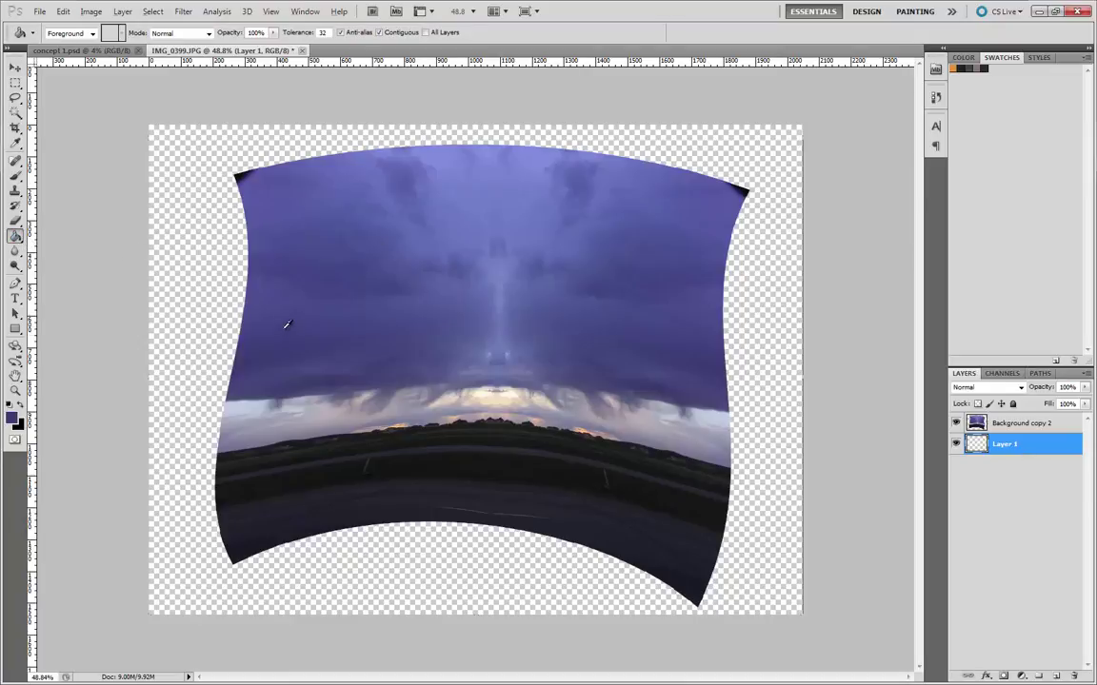
click(195, 279)
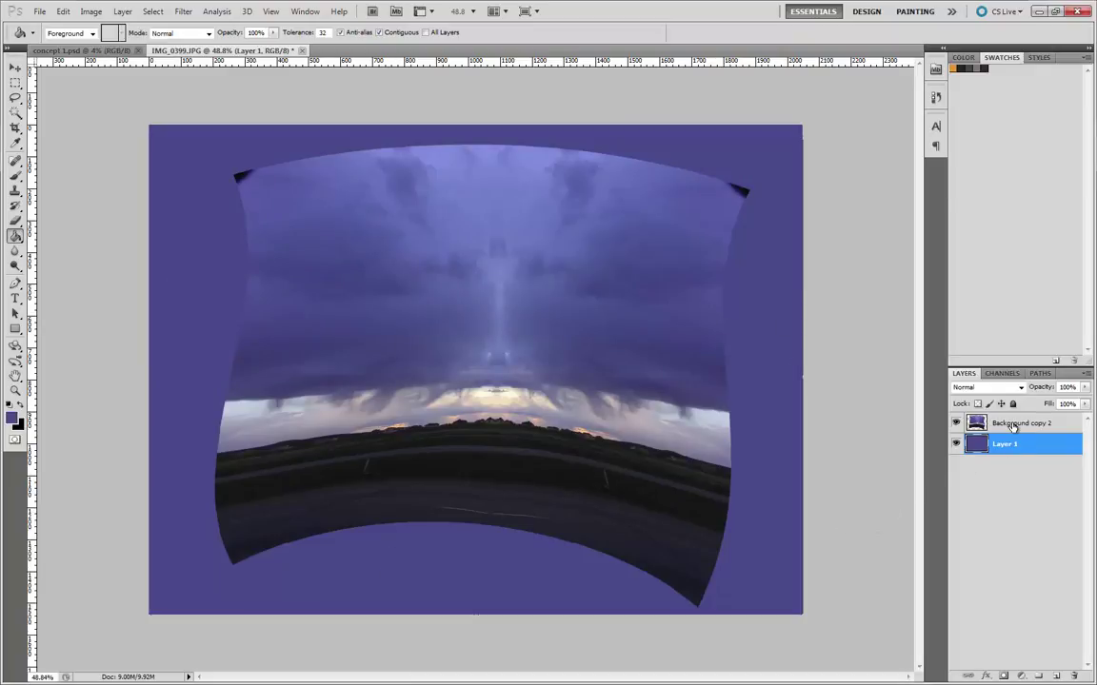
right_click(981, 422)
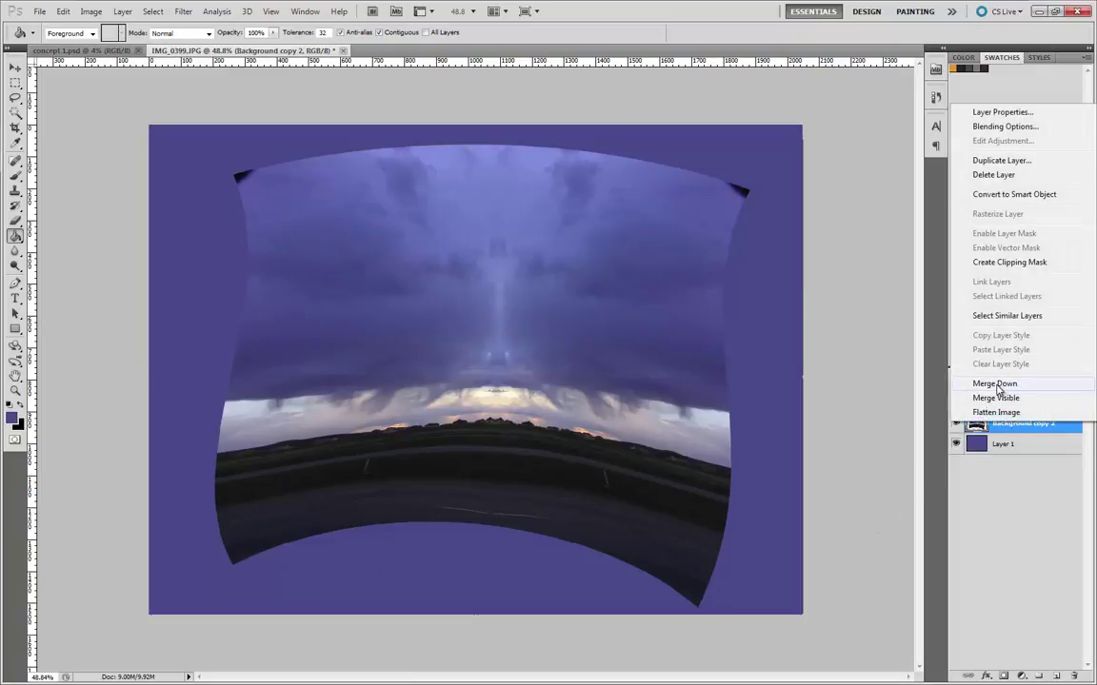
click(995, 384)
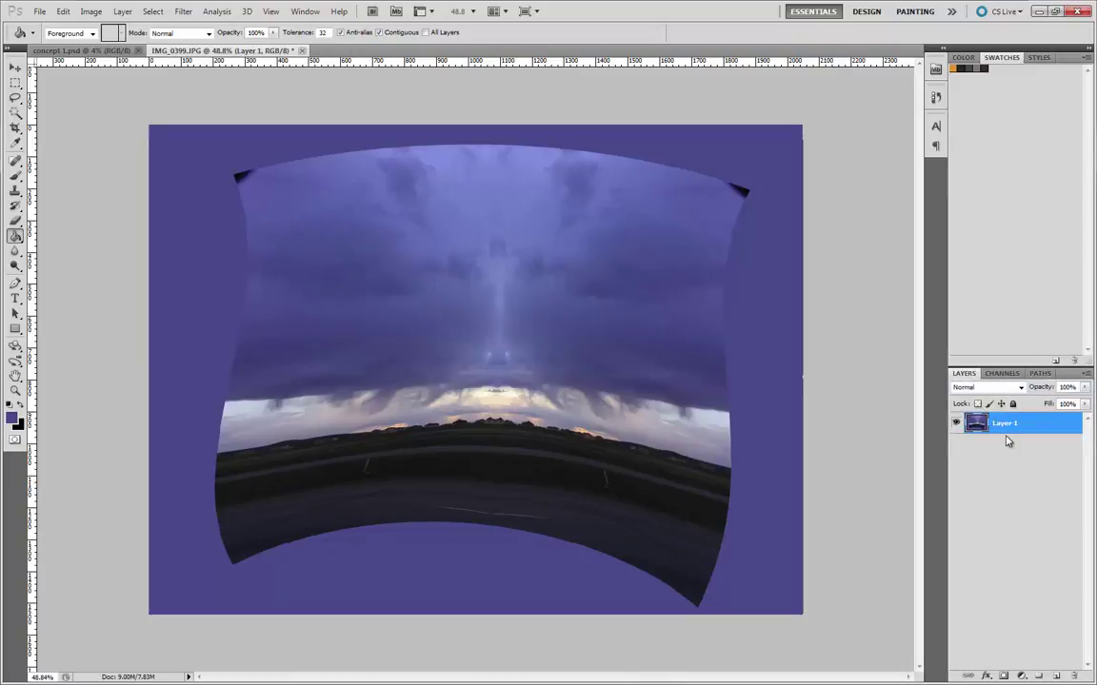
- Place a vertical guide at the image centre and copy the right half onto a new layer
click(15, 68)
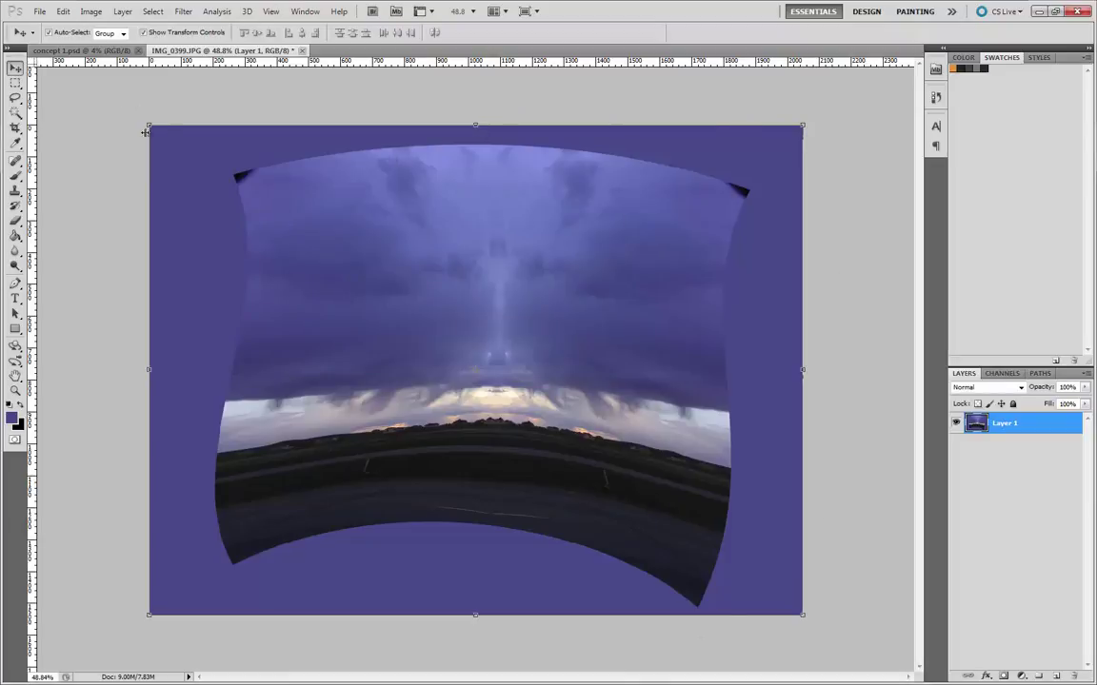
drag(448, 167, 497, 172)
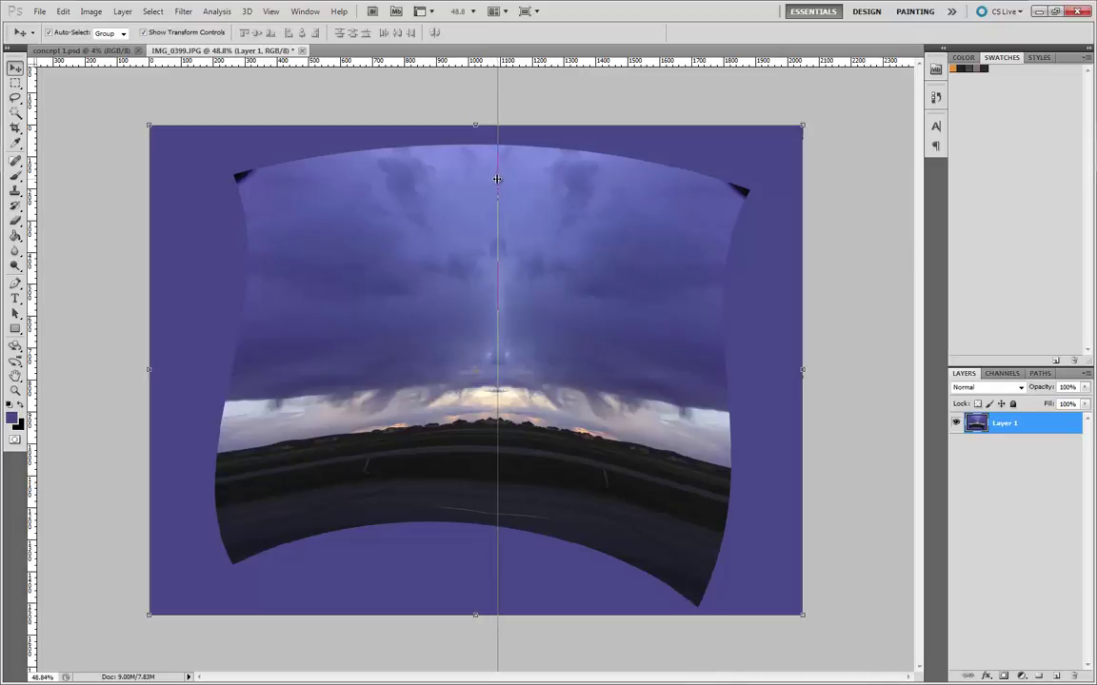
drag(498, 179, 498, 181)
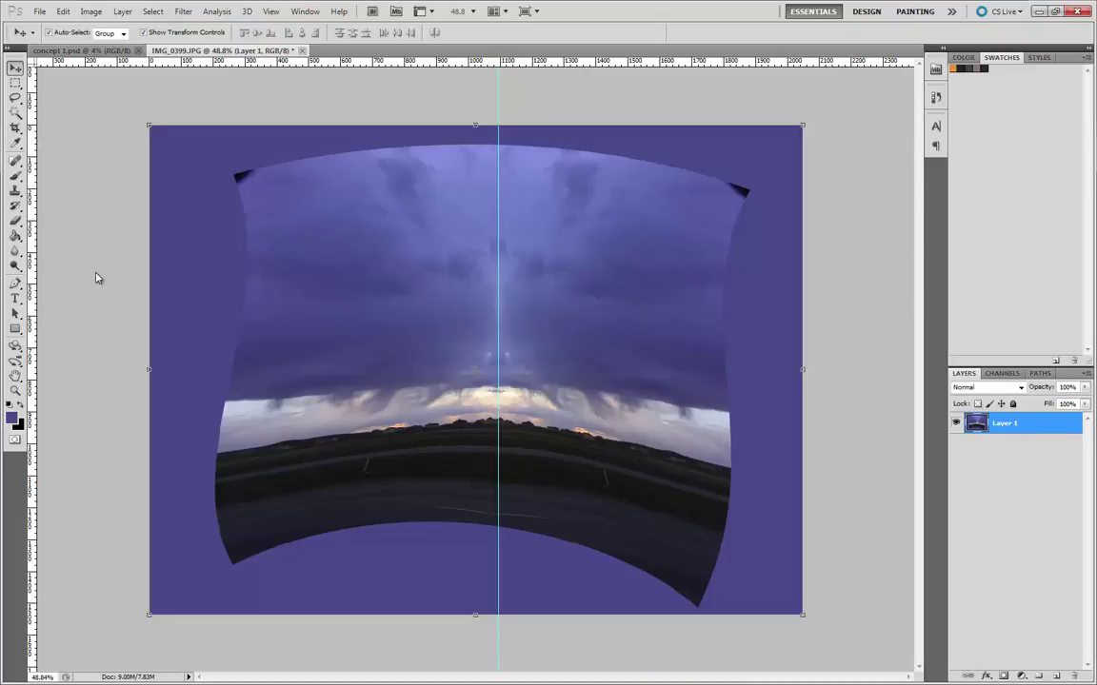
click(16, 83)
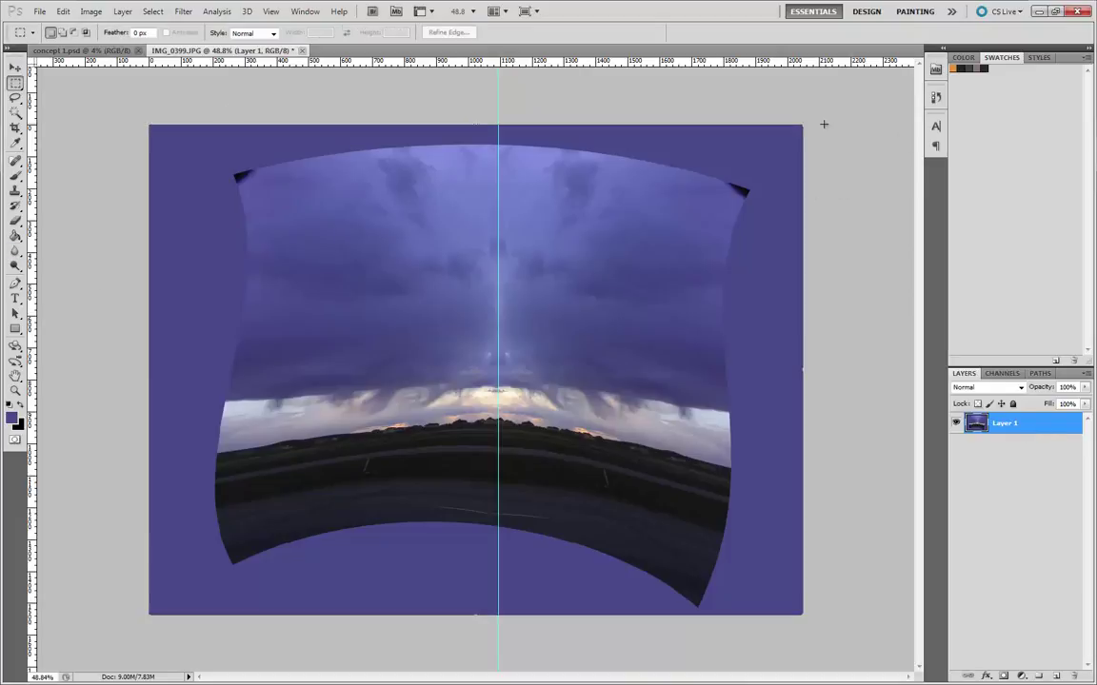
drag(822, 122, 483, 659)
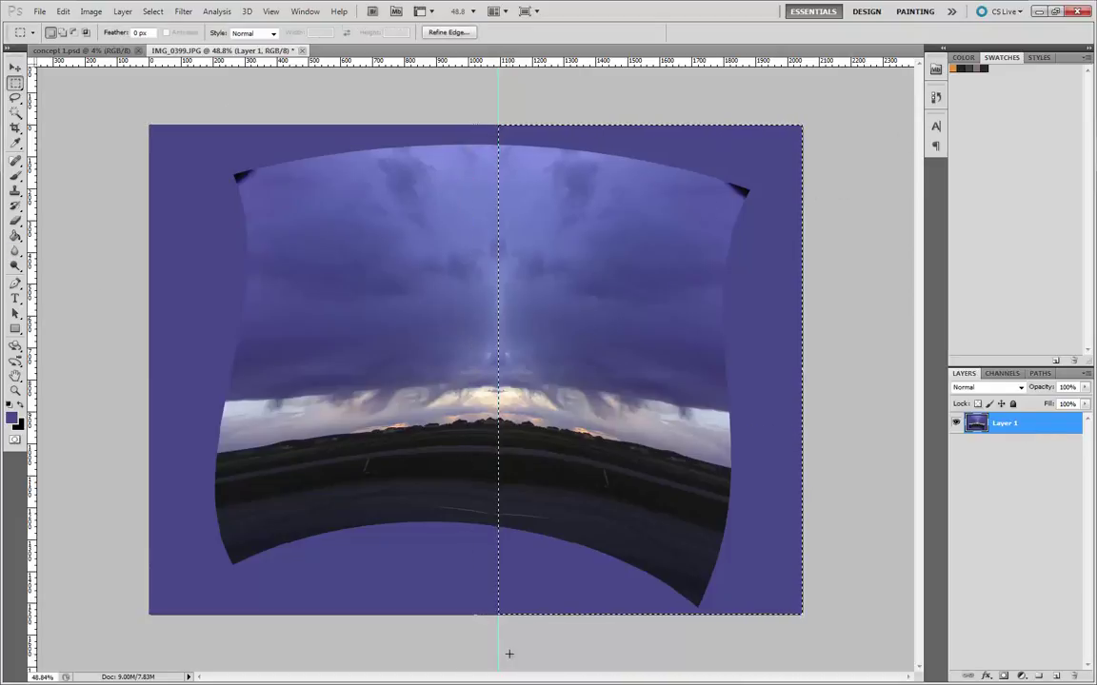
key(ctrl+j)
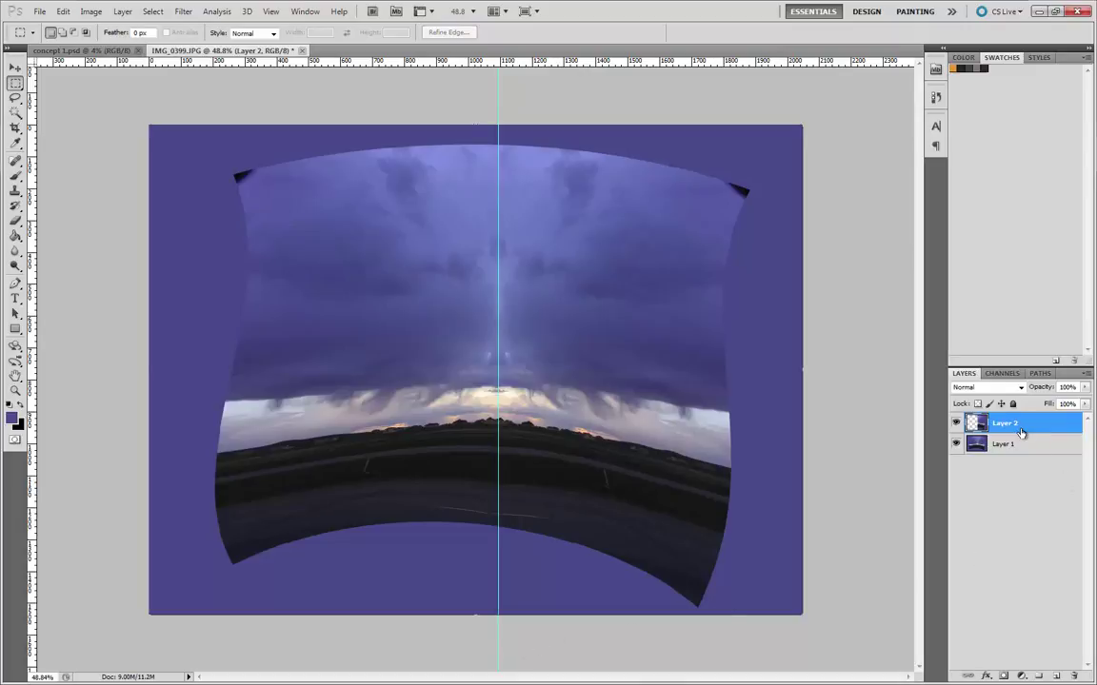
- Flip Layer 2 horizontally with Edit > Transform > Flip Horizontal
click(63, 12)
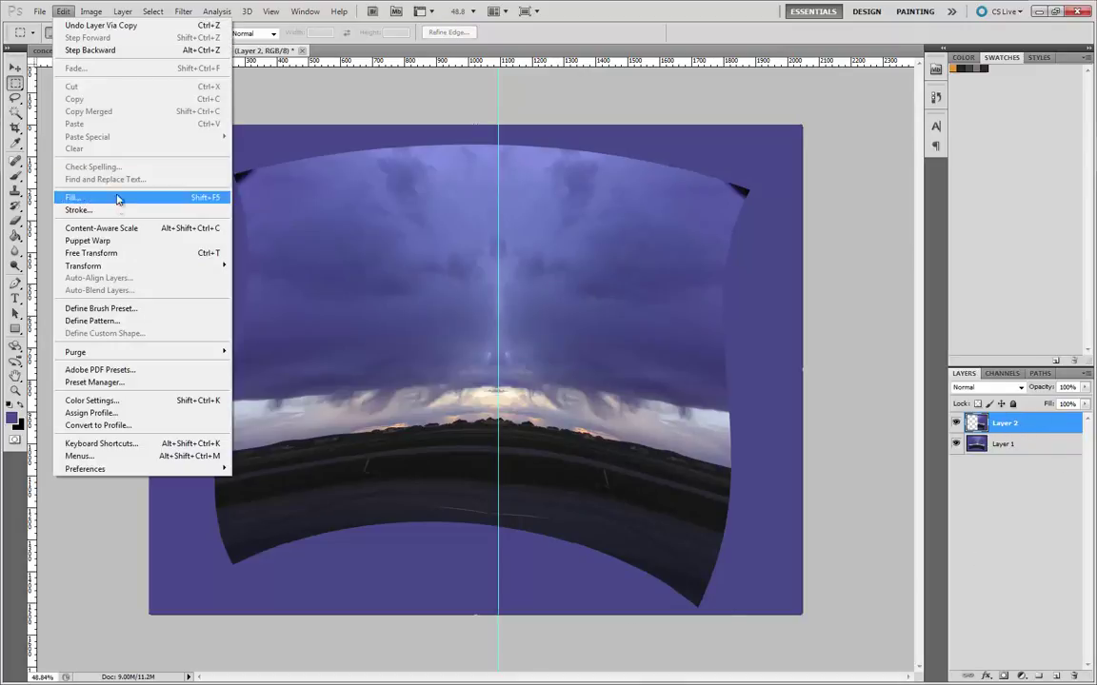
mouse_move(81, 265)
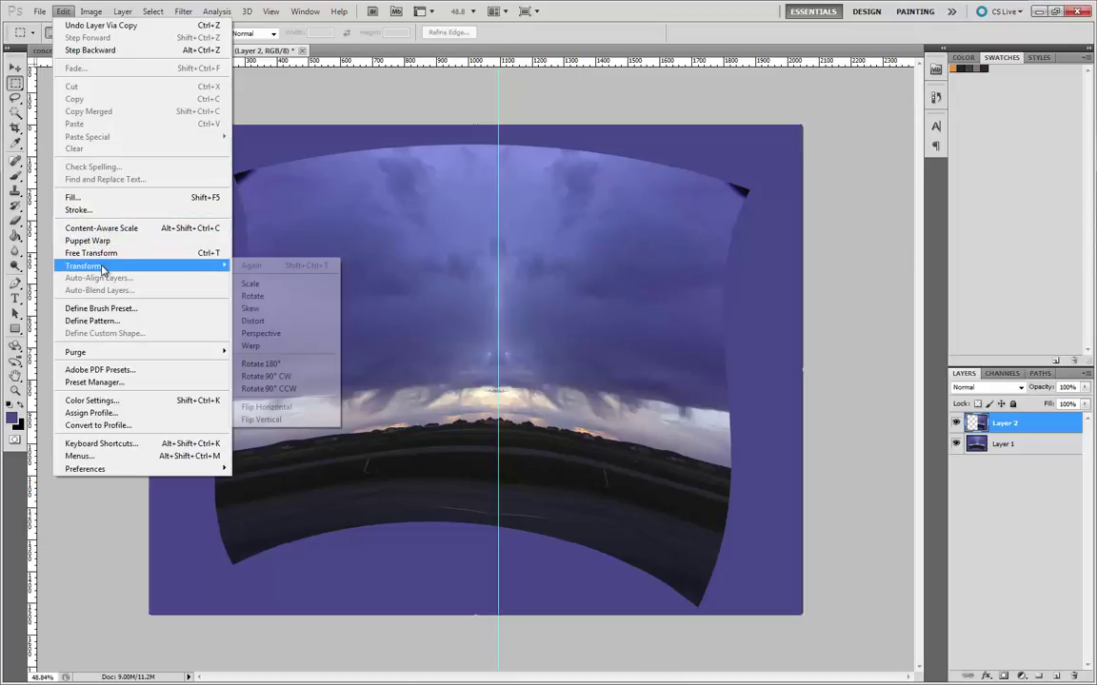
click(273, 408)
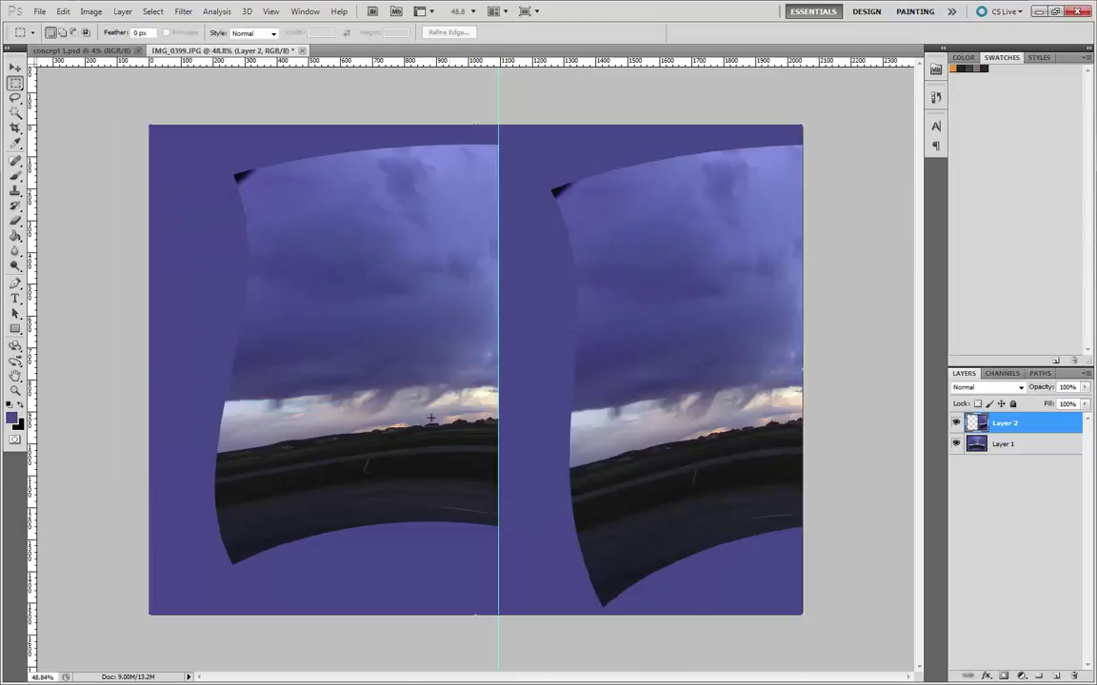
click(15, 67)
- Slide the flipped half layer about 90 px to the left
drag(705, 324, 409, 331)
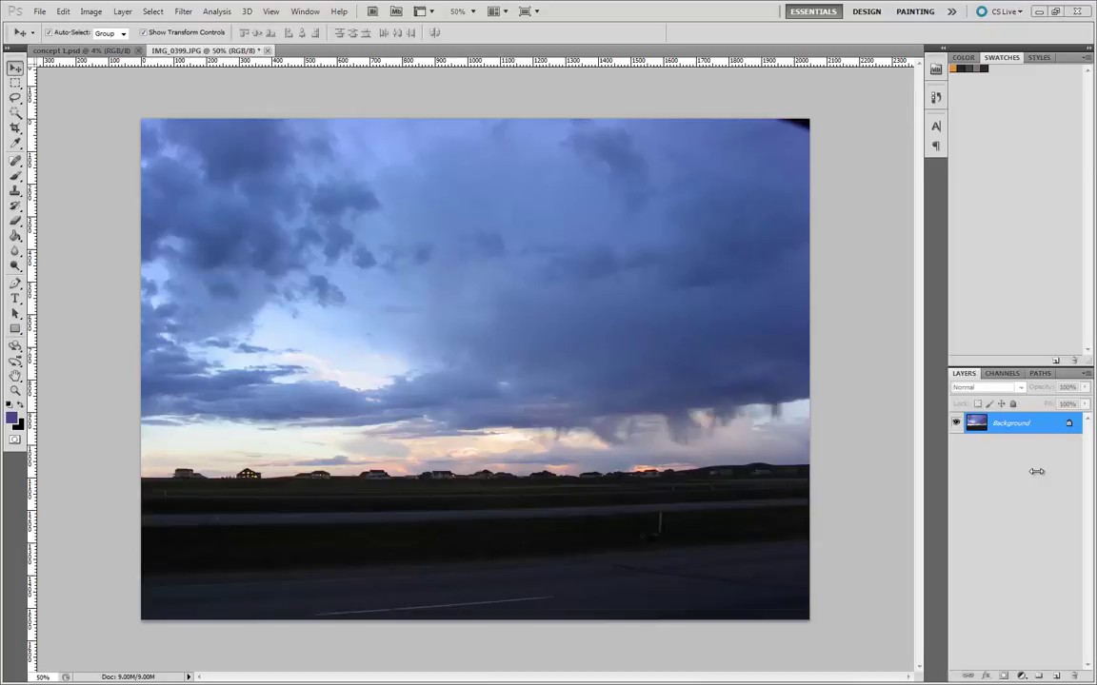
- Duplicate Background as 'Background copy' and delete the original locked Background layer
right_click(1010, 430)
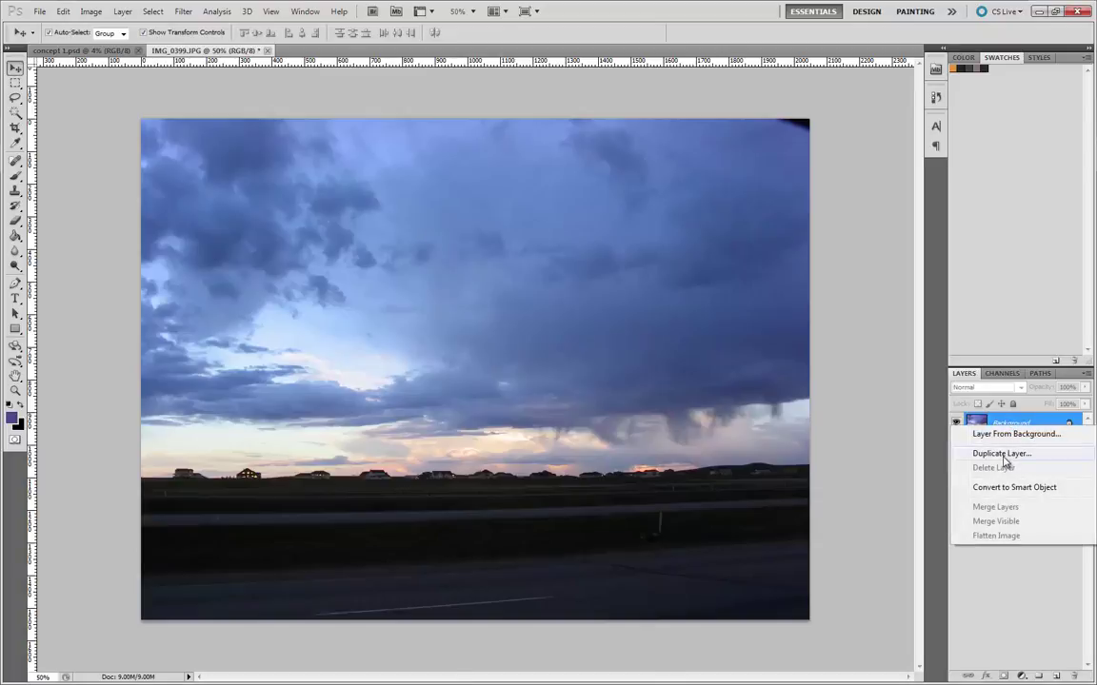
click(1005, 453)
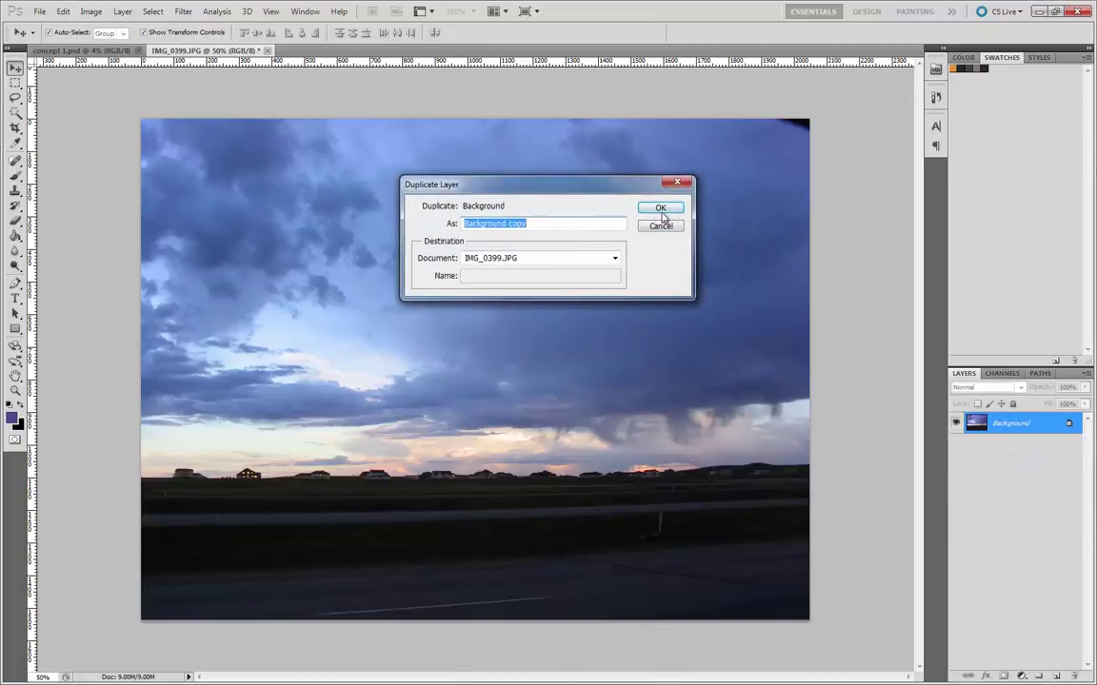
click(661, 211)
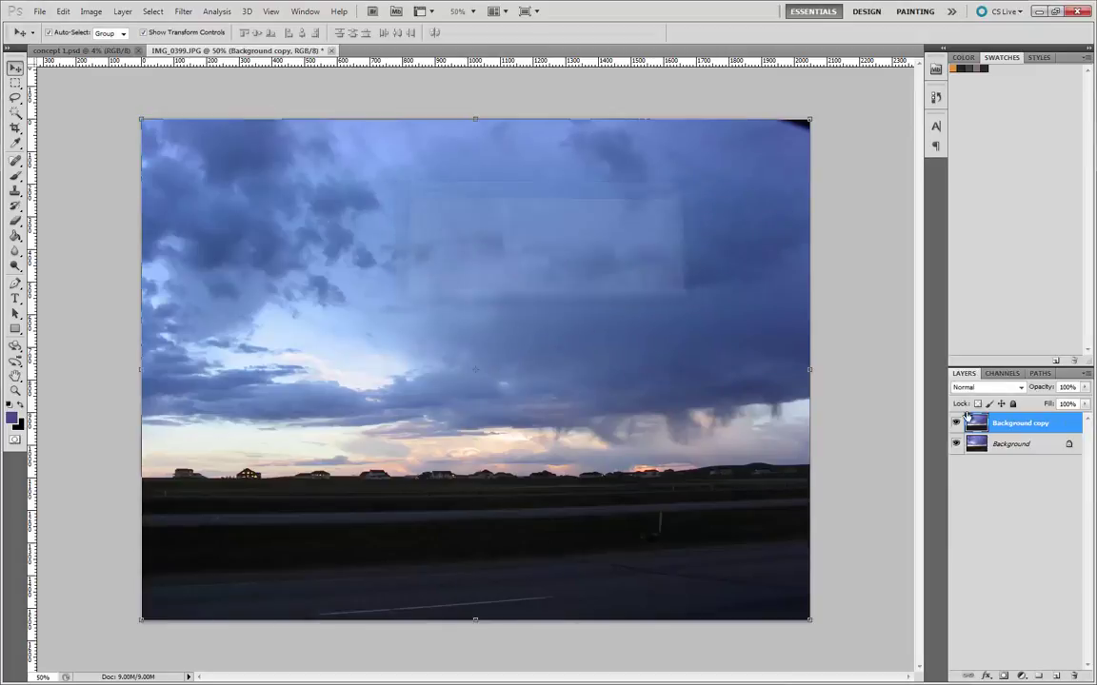
click(1019, 445)
drag(1017, 445, 1074, 676)
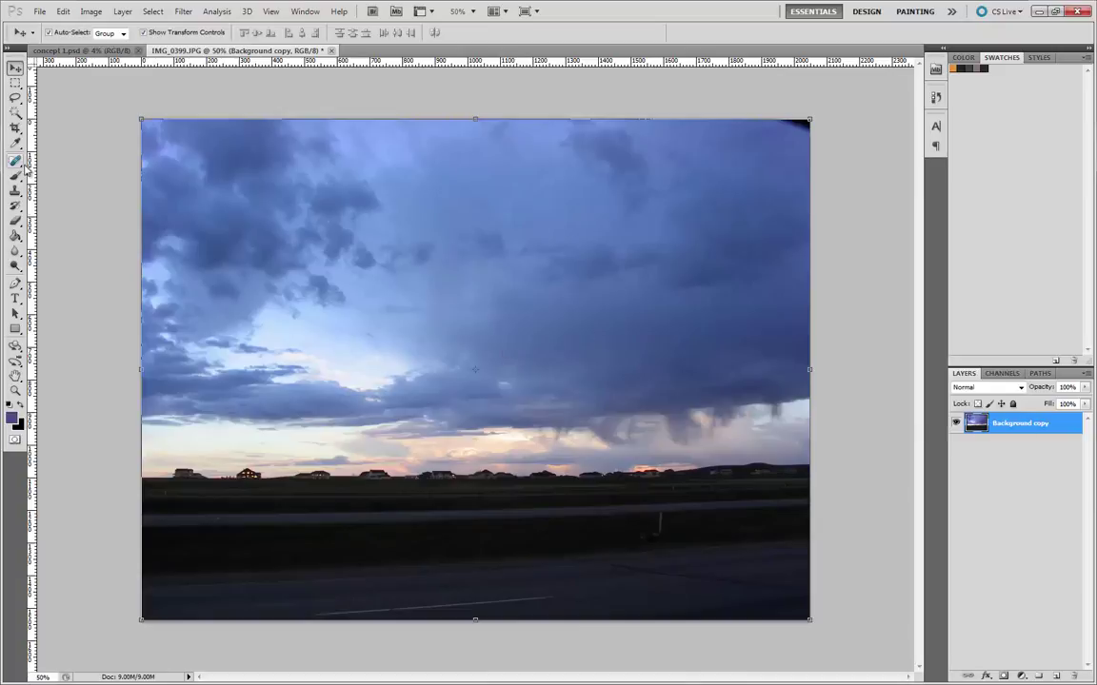
- Place a vertical guide at the photo's horizontal centre, keeping ruler units in pixels
drag(33, 157, 134, 191)
drag(254, 195, 473, 220)
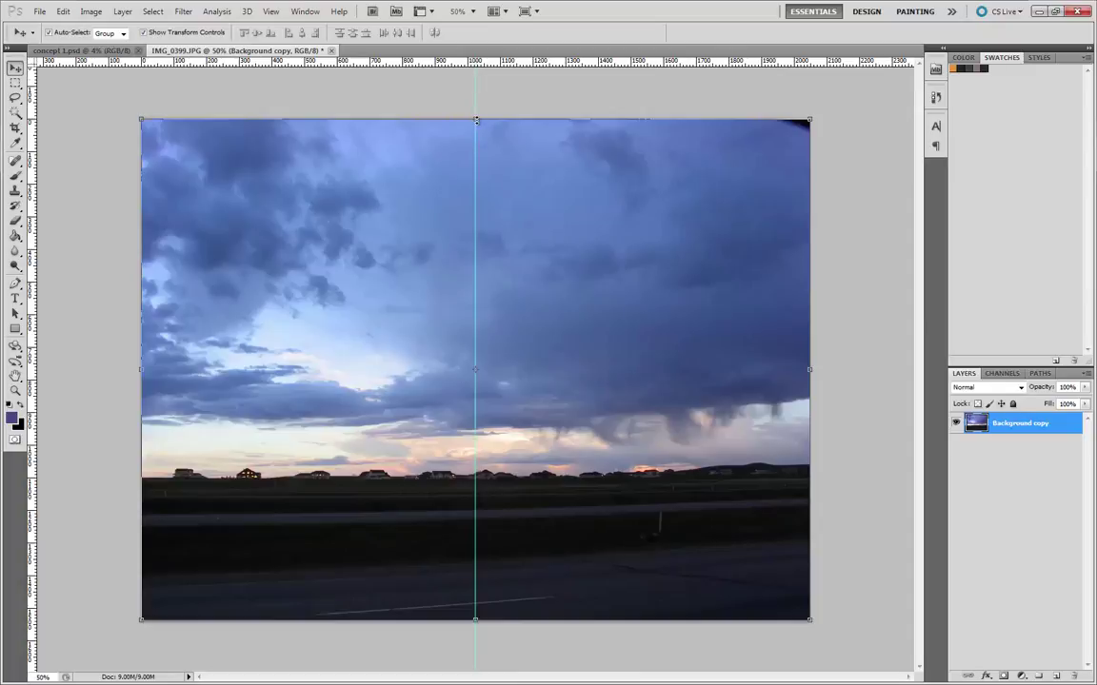
click(271, 11)
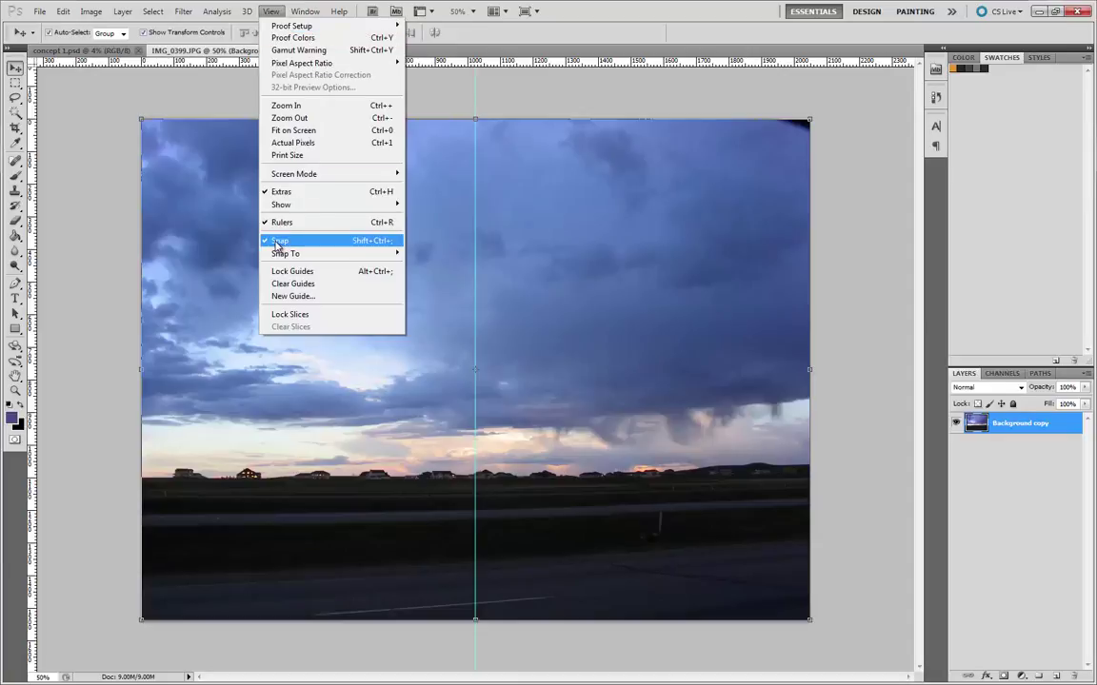
click(88, 87)
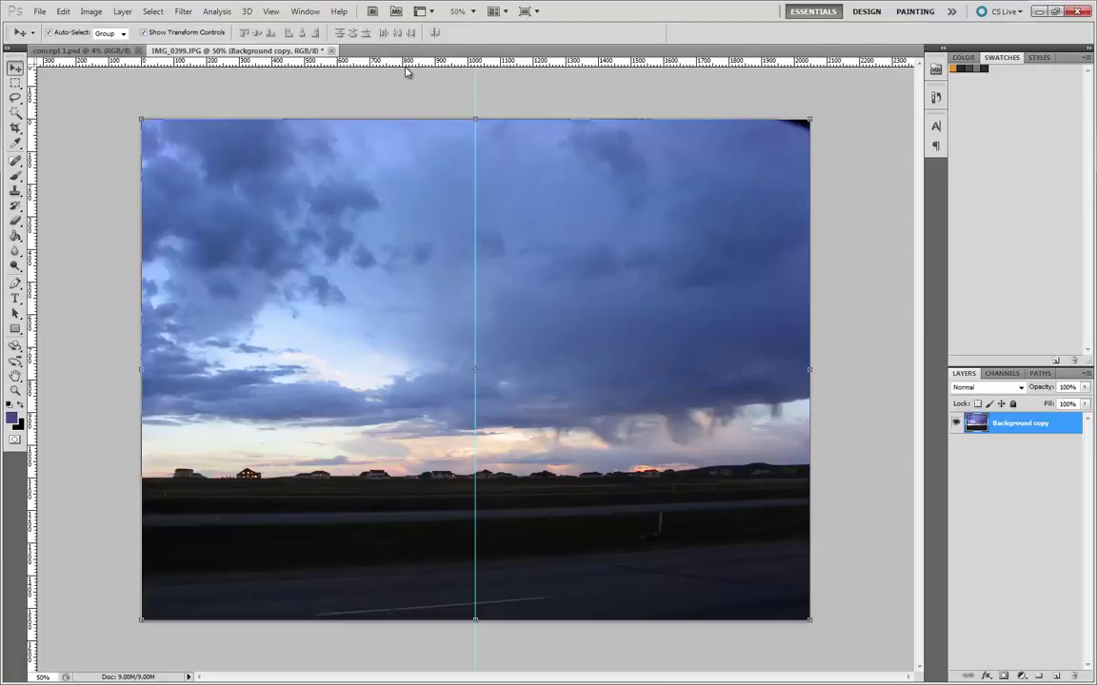
click(270, 12)
mouse_move(284, 208)
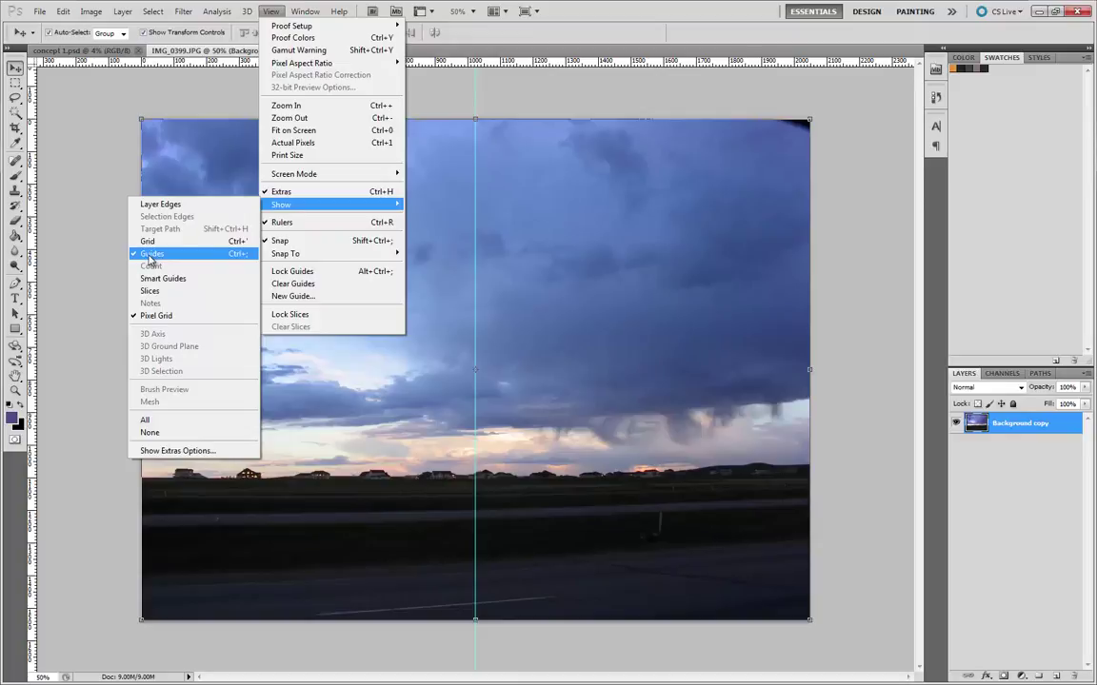
click(76, 127)
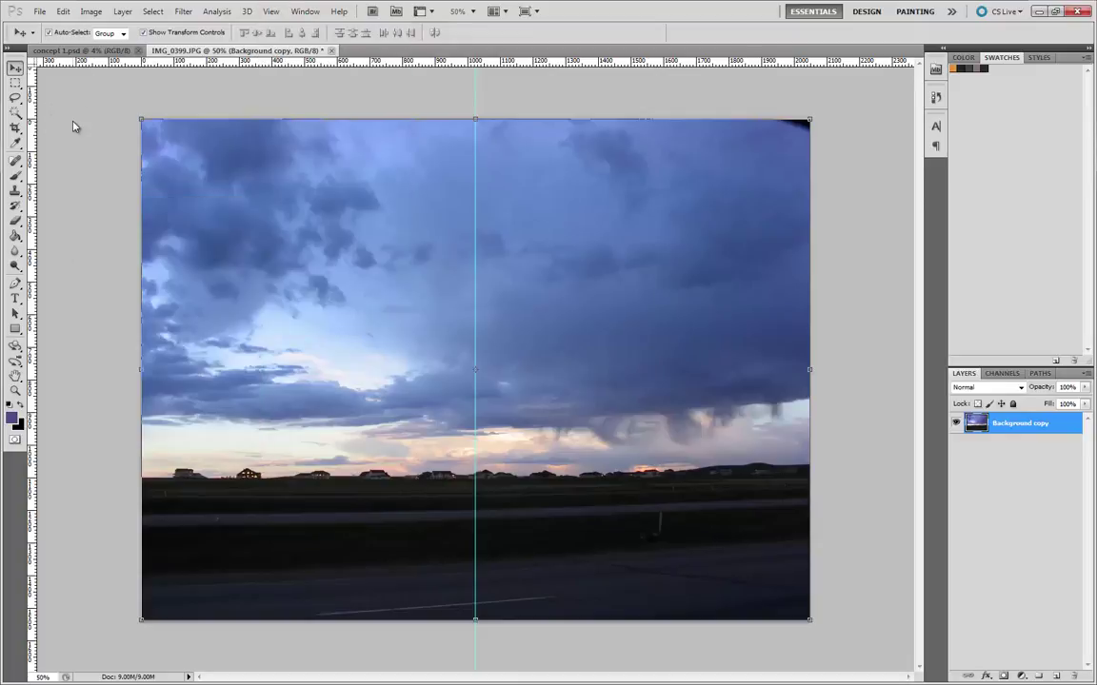
right_click(540, 65)
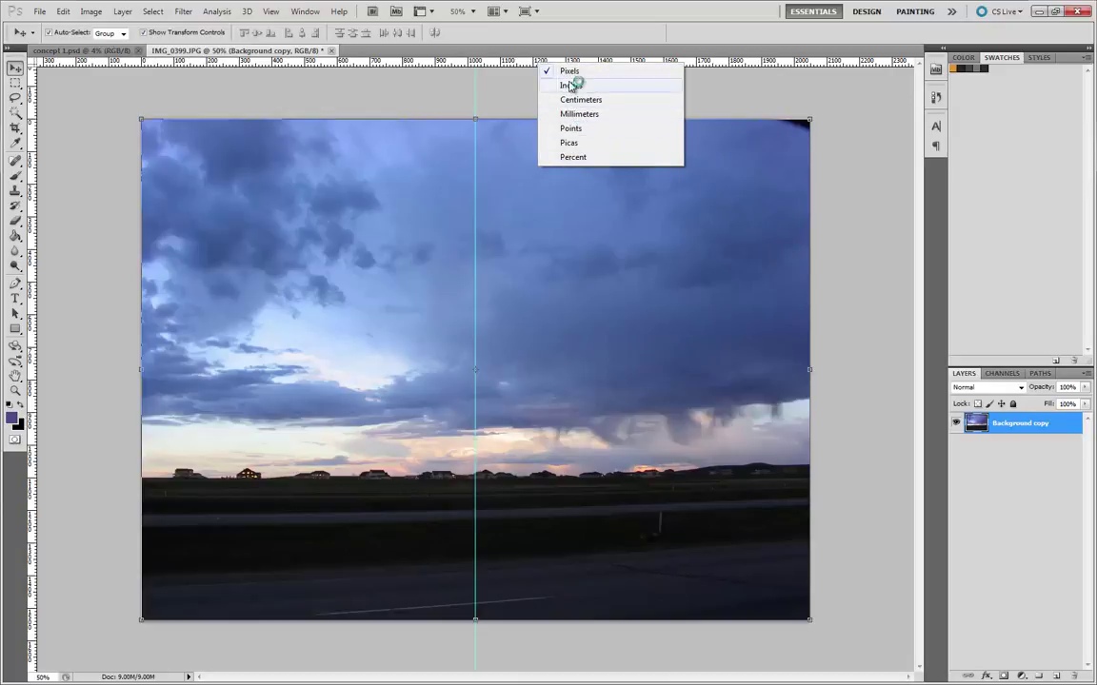
click(512, 93)
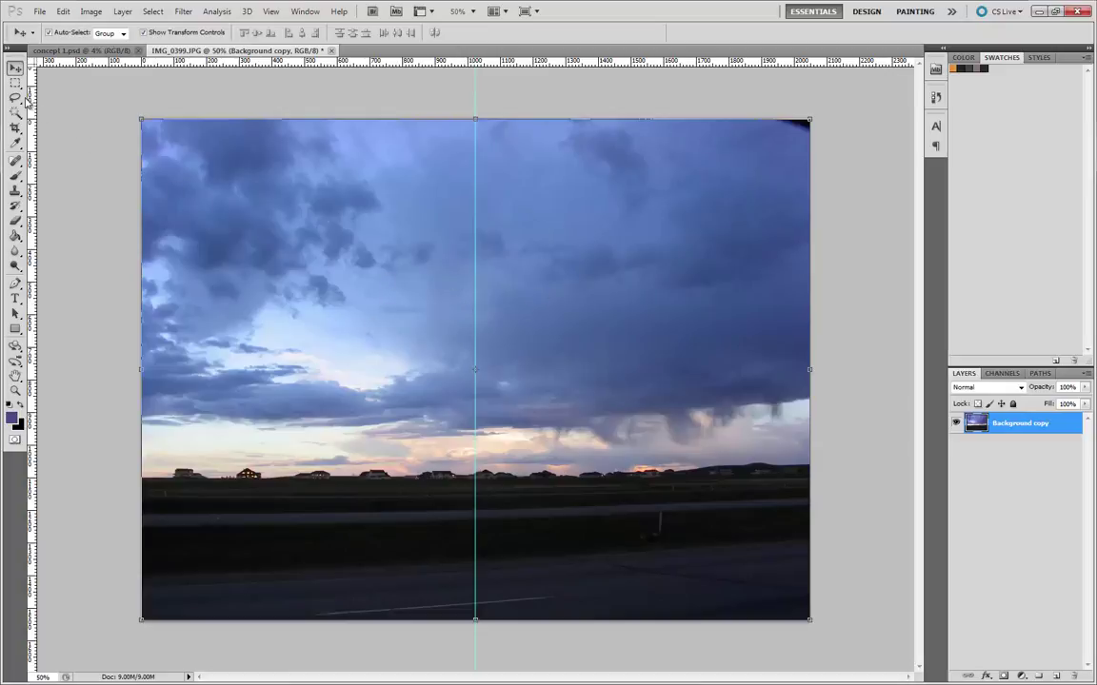
- Copy the photo's left half, up to the guide, onto a new Layer 1
click(15, 83)
drag(141, 620, 475, 119)
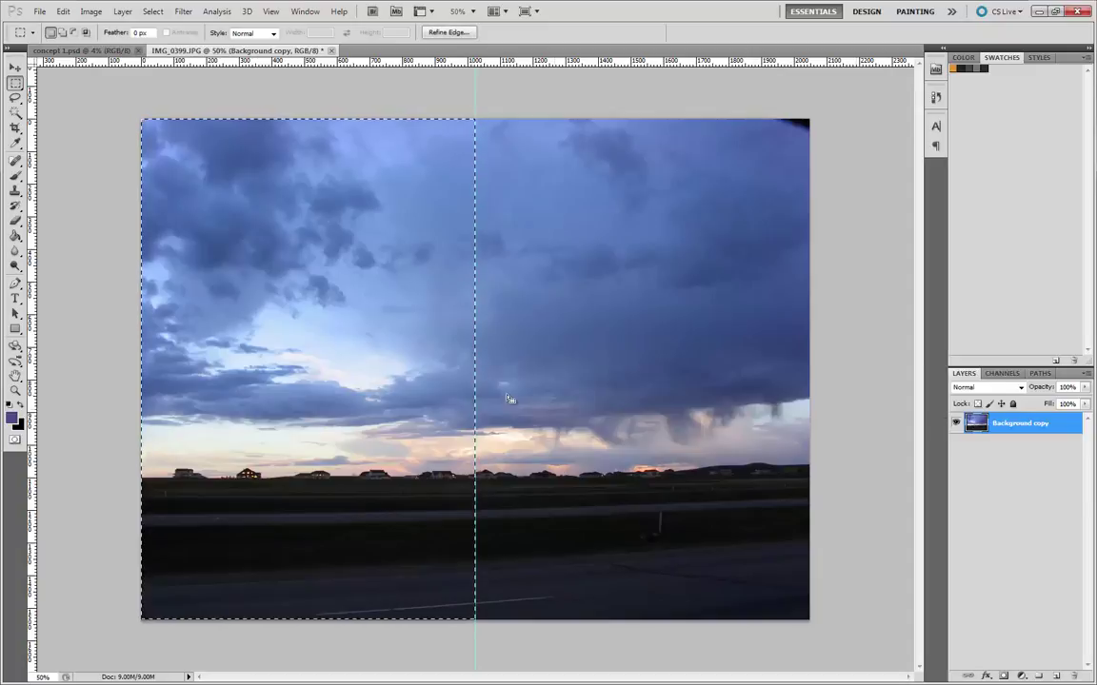
key(ctrl+j)
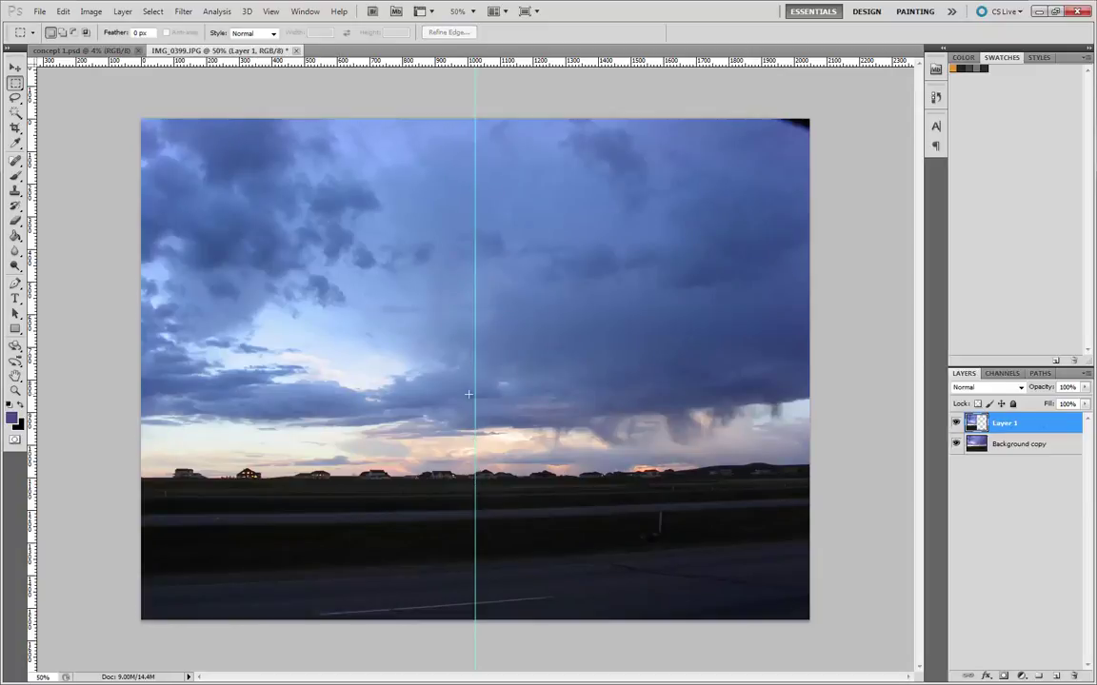
double_click(1007, 424)
- Flip Layer 1 horizontally and apply the transform
click(62, 12)
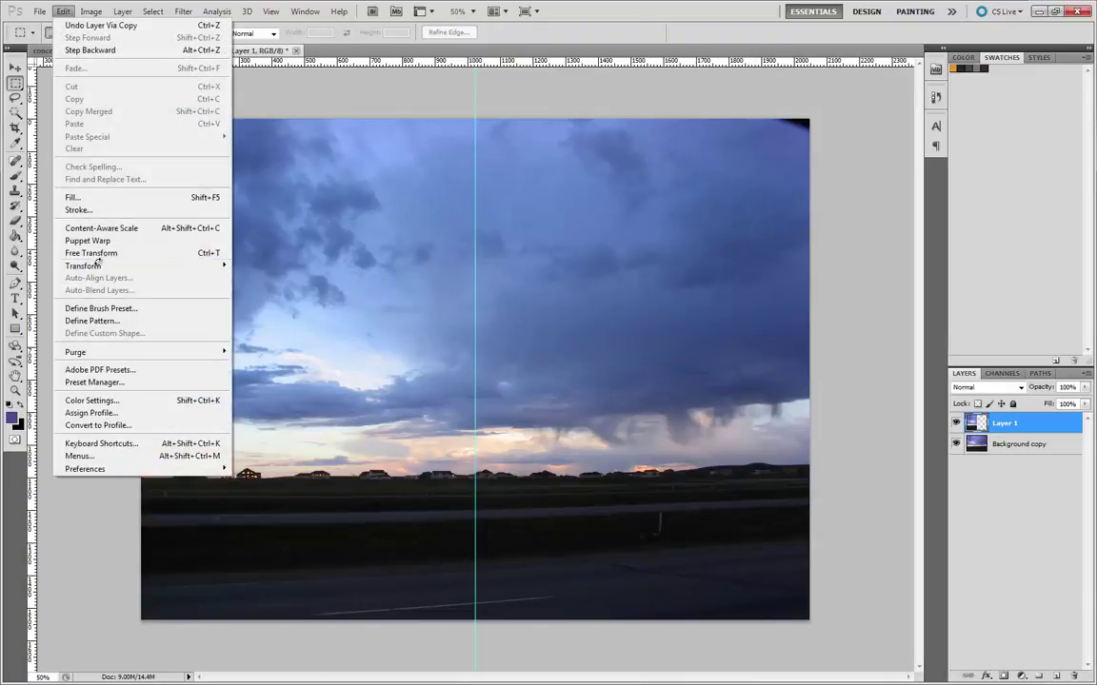
click(95, 245)
click(62, 16)
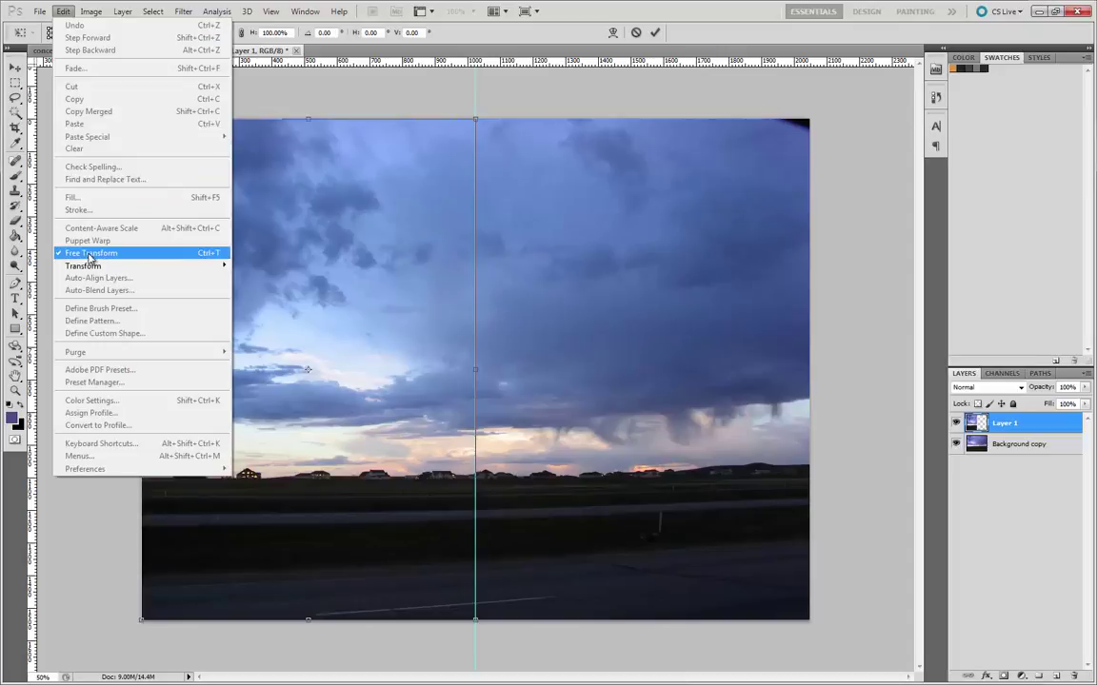
mouse_move(142, 266)
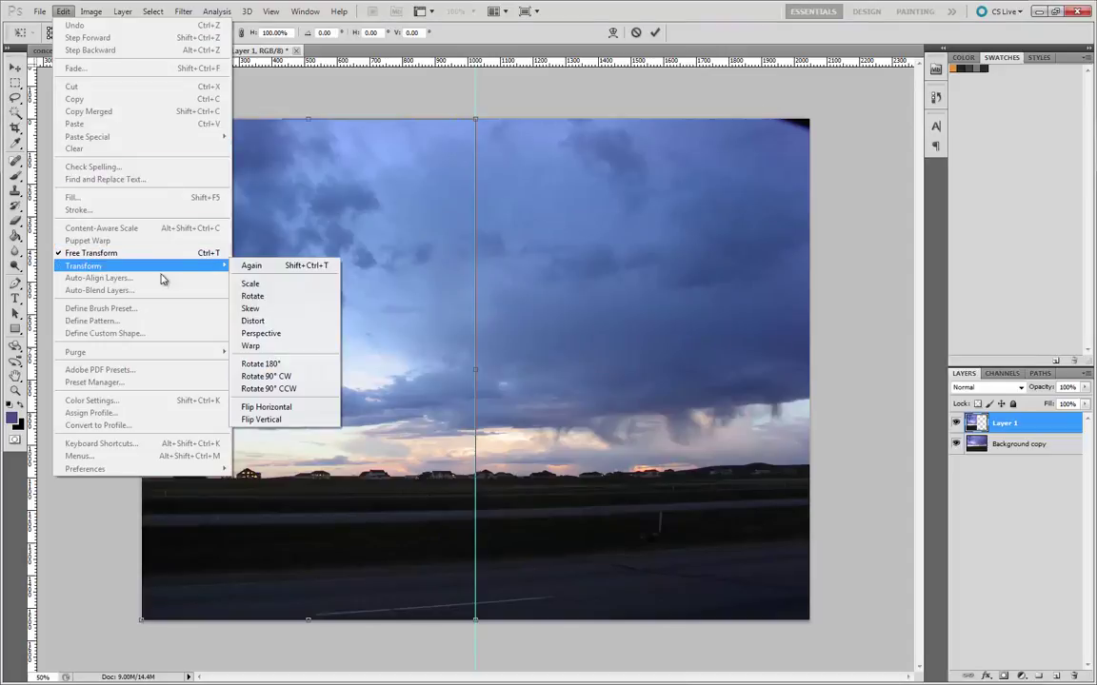
click(262, 408)
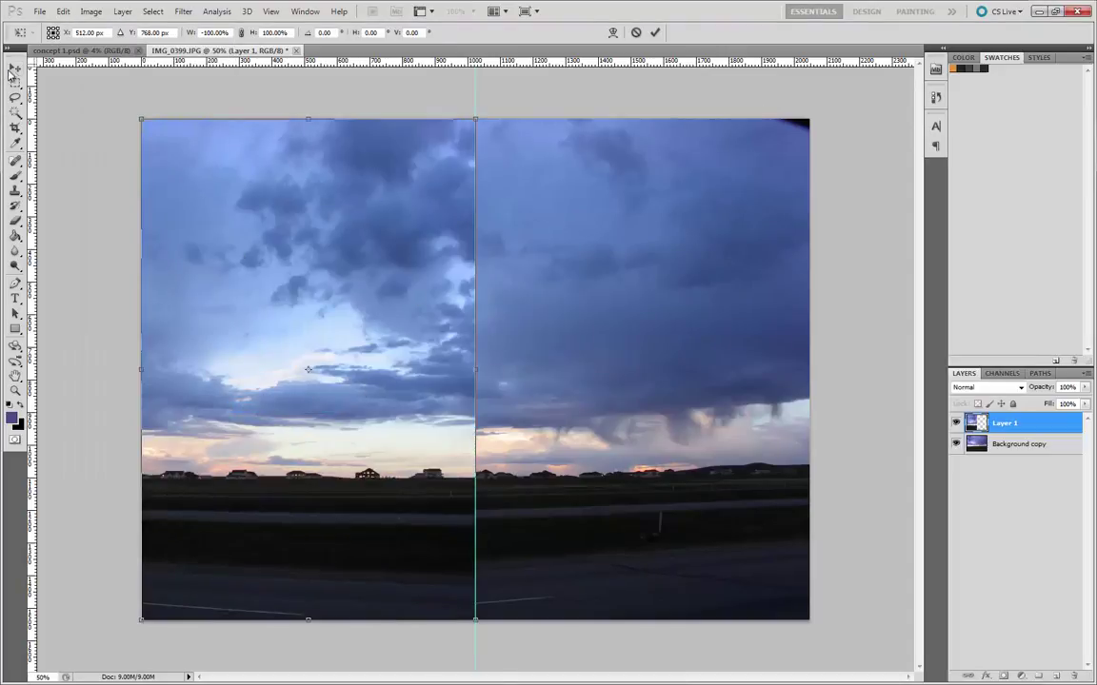
click(15, 68)
click(505, 261)
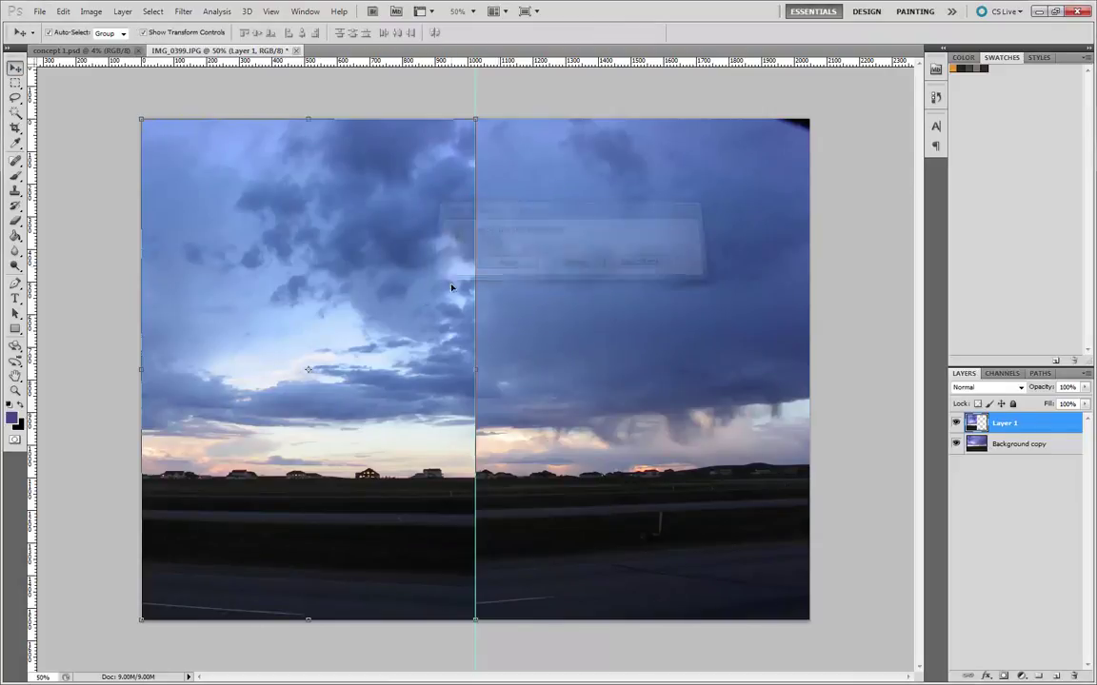
- Move the flipped half to the right side and merge it into Background copy
drag(453, 288, 630, 433)
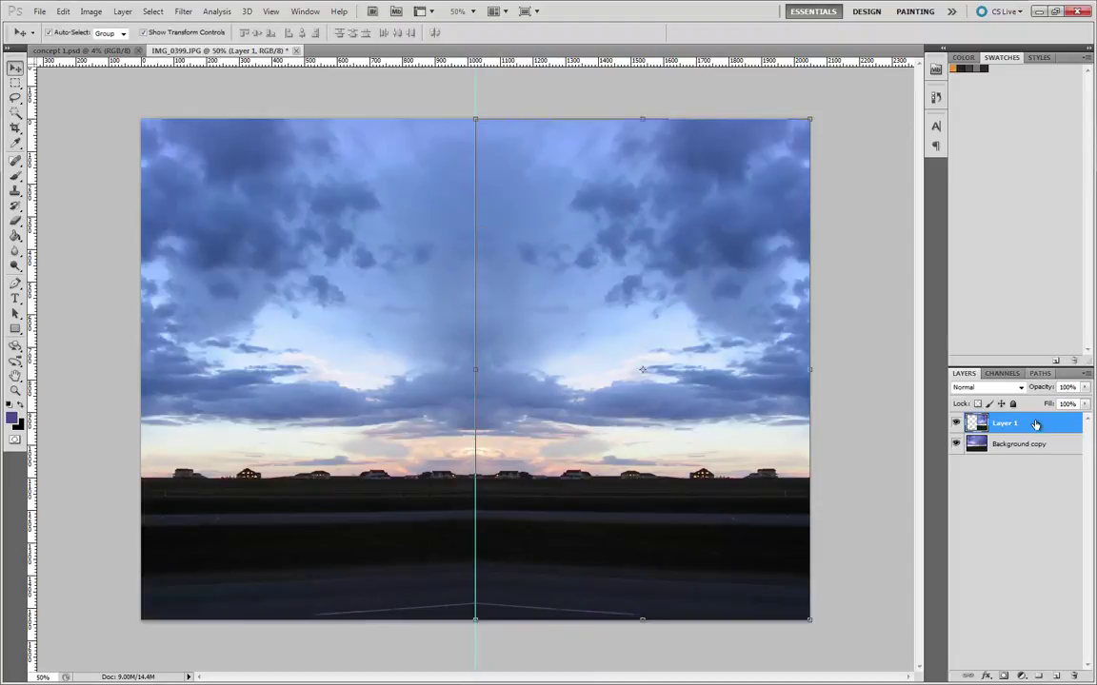
right_click(969, 422)
click(891, 394)
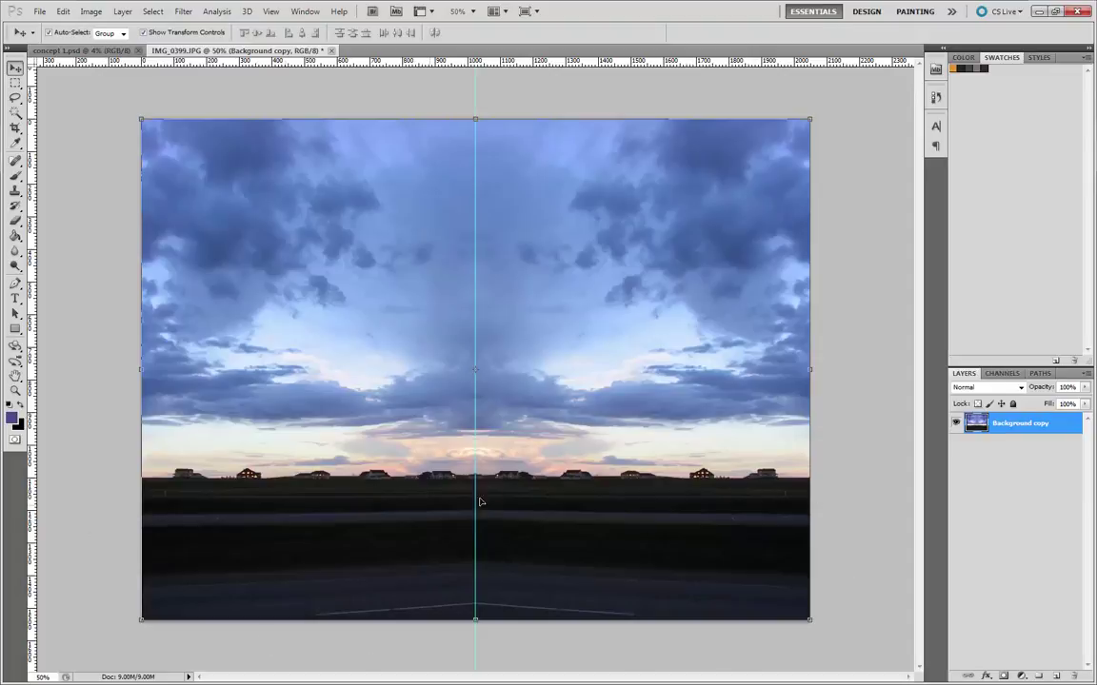
click(15, 126)
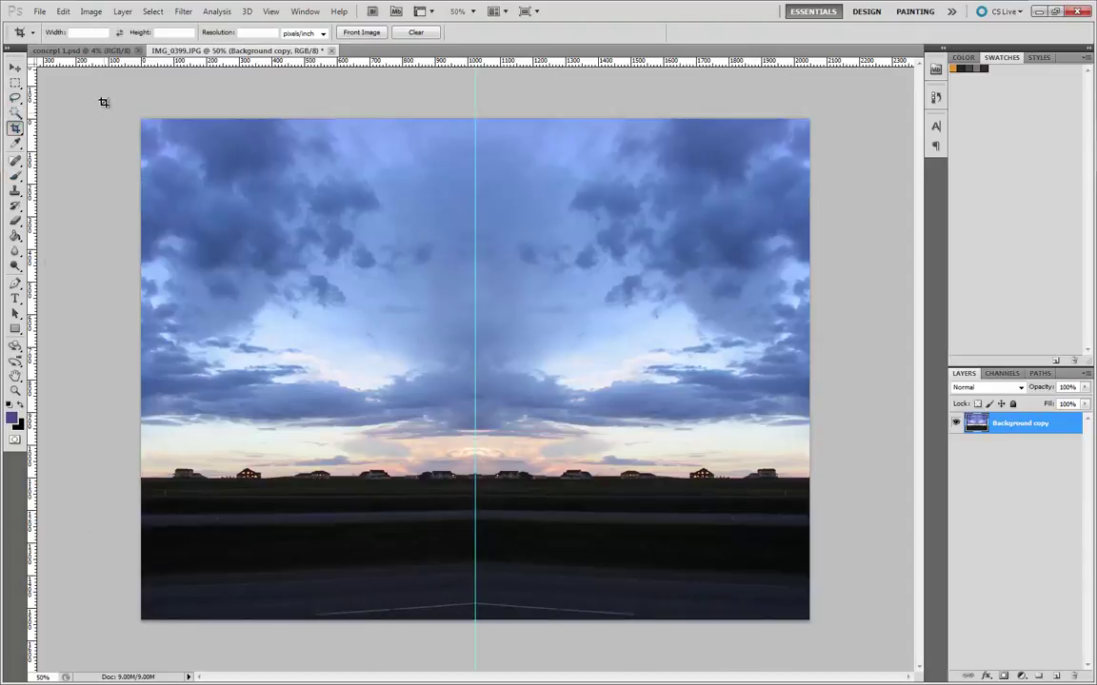
drag(104, 102, 844, 458)
key(Return)
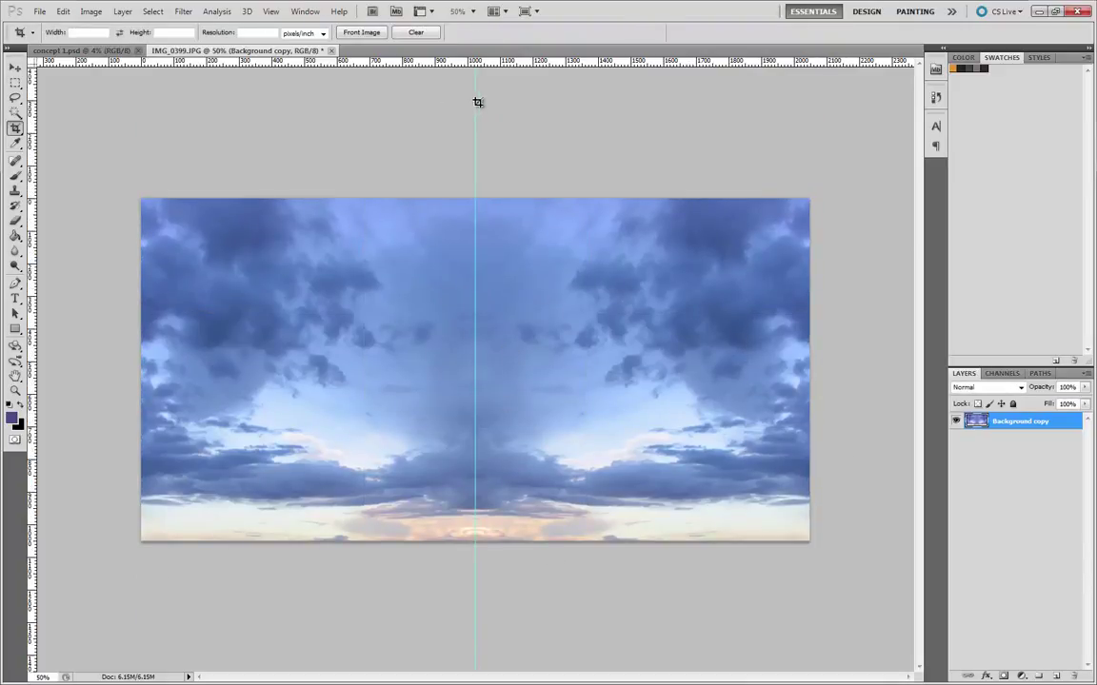
click(15, 69)
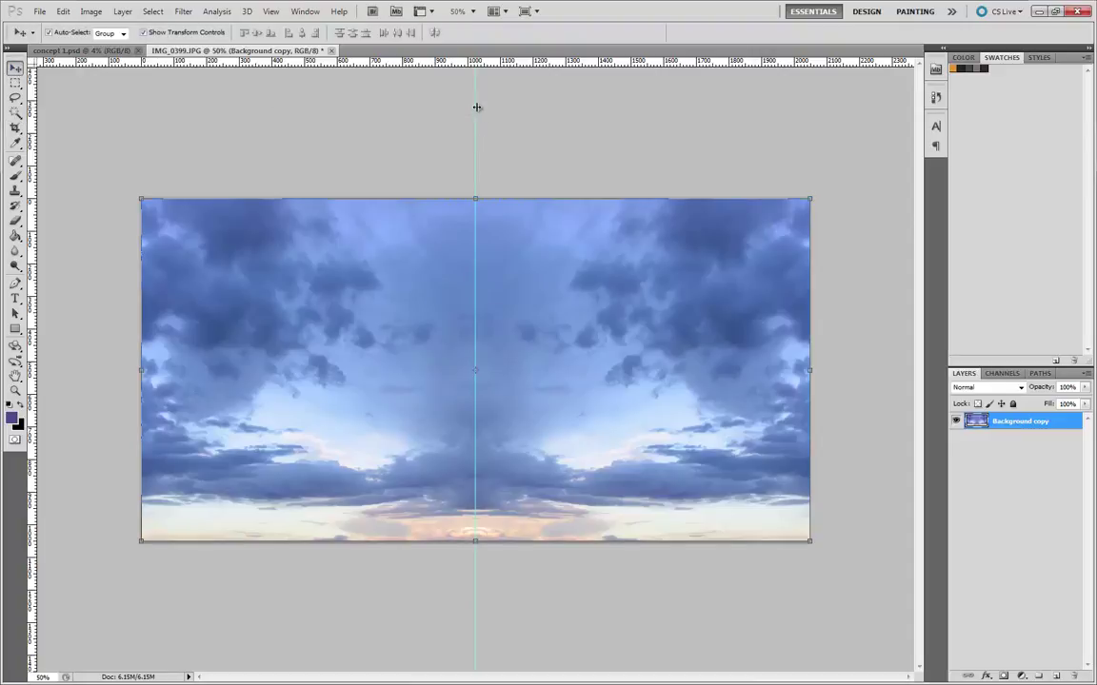
drag(477, 107, 29, 108)
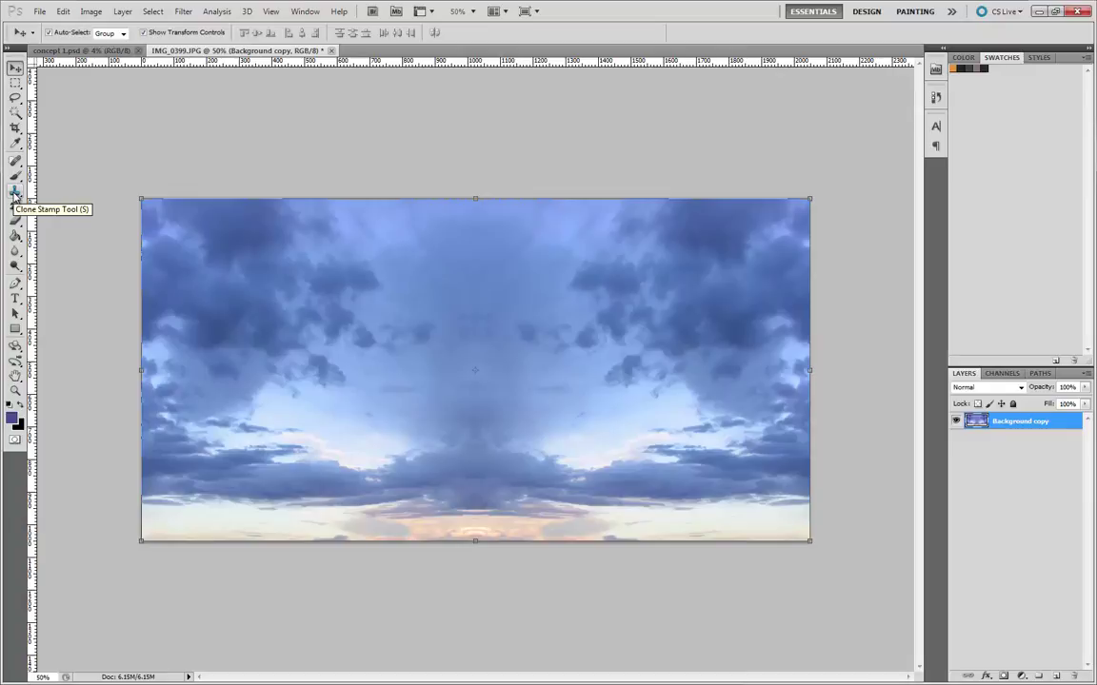
- Clone right-side cloud detail into the plain centre sky with a 150–300 px Clone Stamp
click(14, 191)
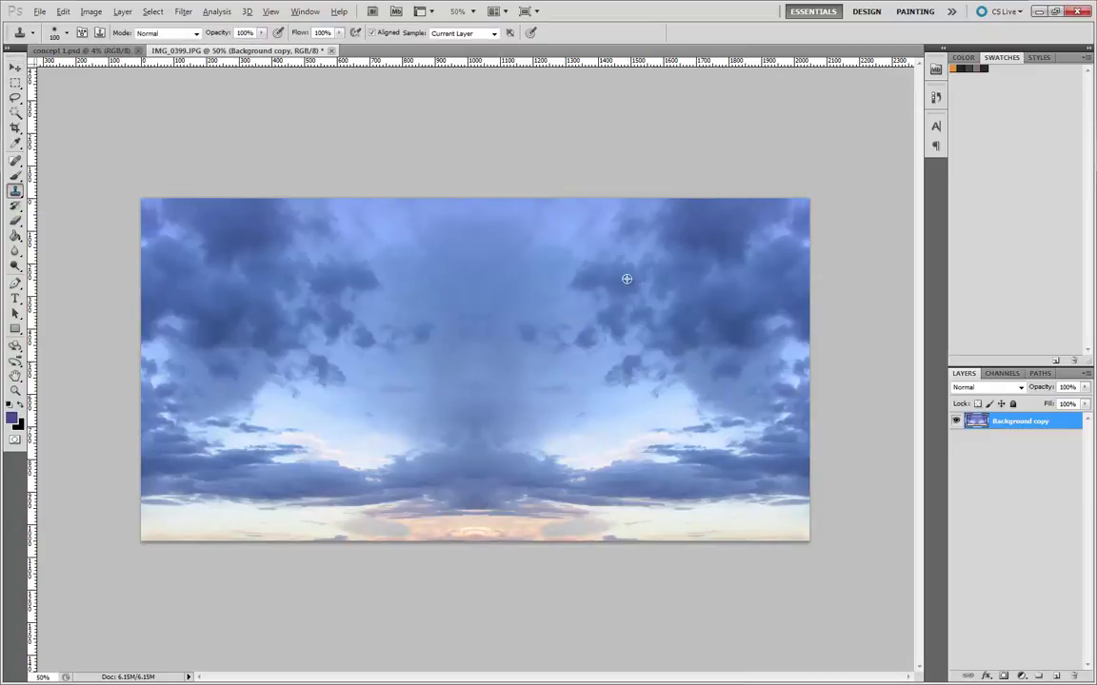
key(bracketright)
key(bracketright)
alt+click(621, 281)
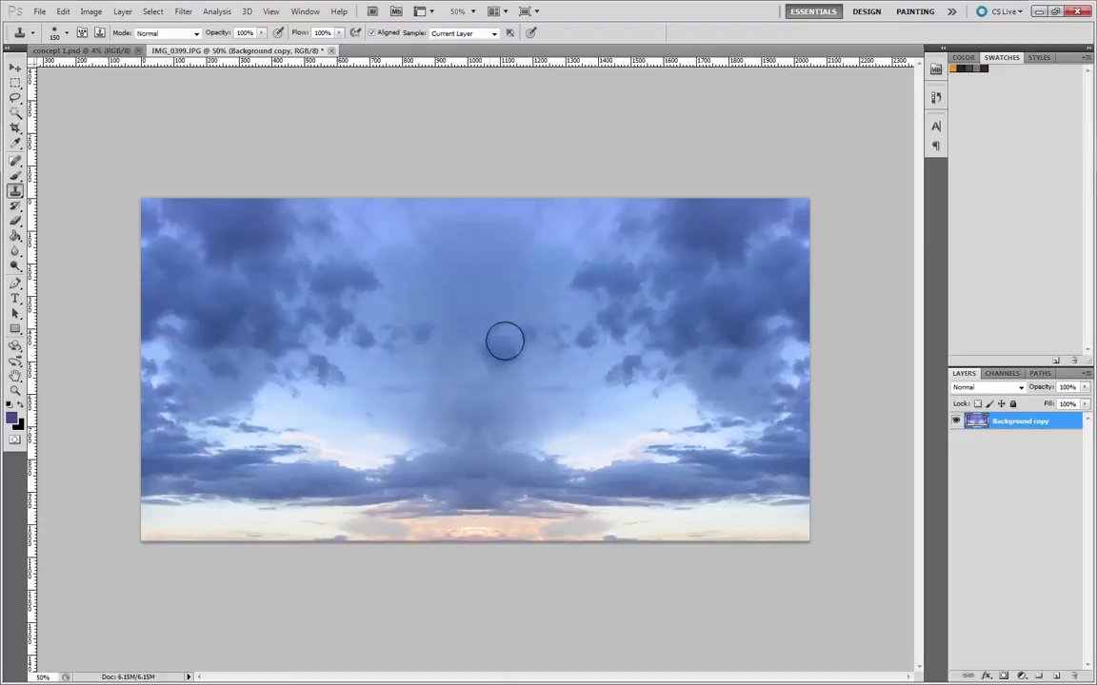
drag(505, 340, 517, 391)
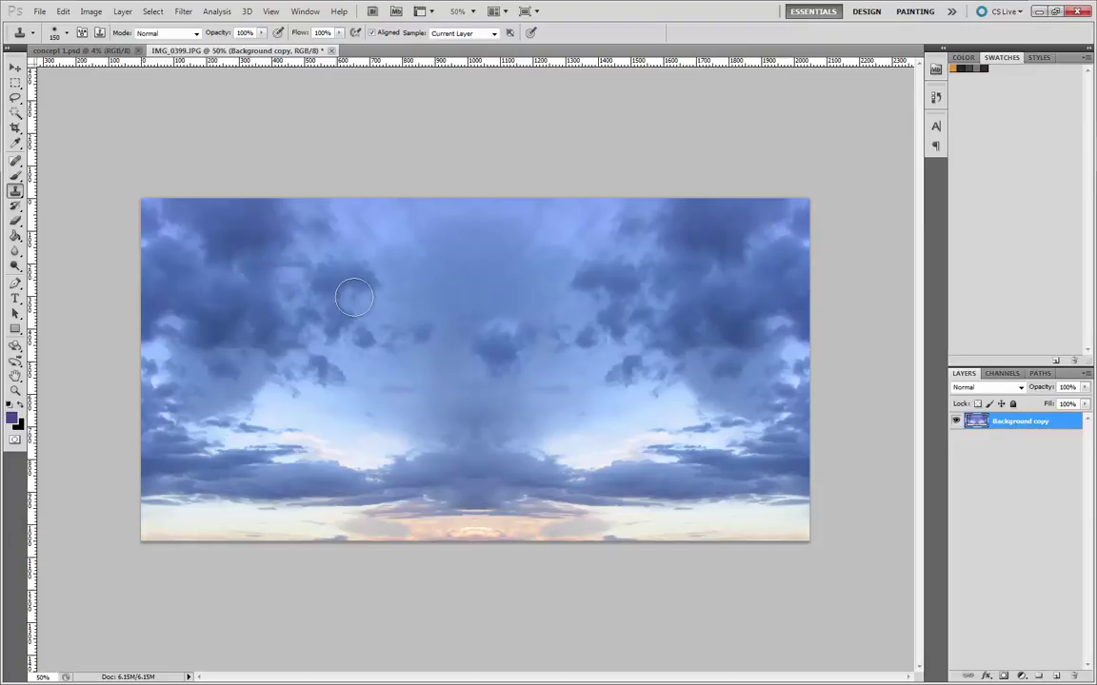
drag(324, 385, 373, 365)
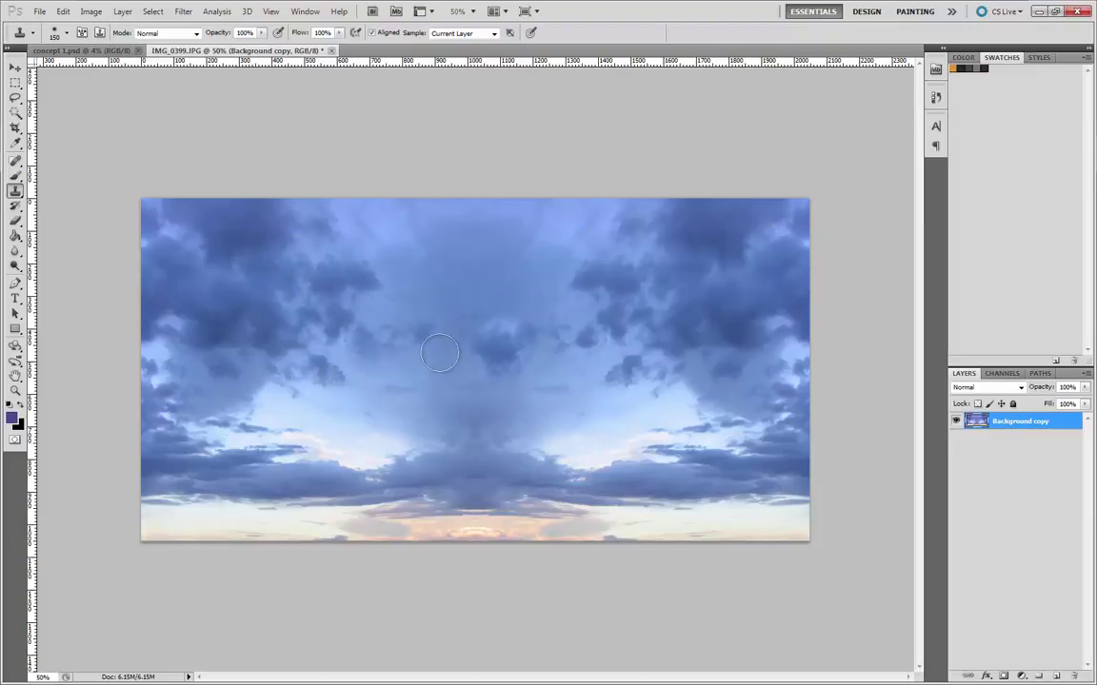
mouse_move(439, 353)
mouse_down()
mouse_move(450, 402)
mouse_move(464, 393)
mouse_move(462, 457)
mouse_move(466, 314)
mouse_move(472, 444)
mouse_move(466, 318)
mouse_move(427, 394)
mouse_move(443, 430)
mouse_move(326, 370)
mouse_up()
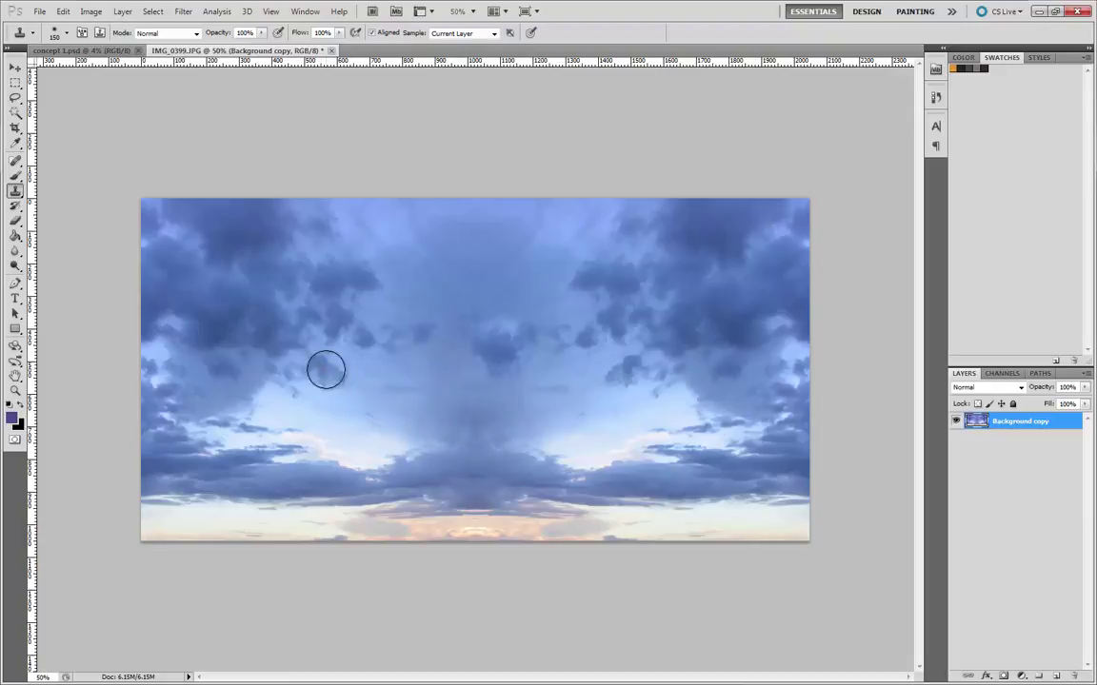
key(bracketright)
key(bracketright)
key(bracketright)
key(bracketright)
mouse_move(460, 384)
mouse_down()
mouse_move(455, 399)
mouse_move(441, 388)
mouse_move(455, 368)
mouse_move(325, 344)
mouse_move(324, 302)
mouse_move(454, 301)
mouse_move(325, 263)
mouse_move(415, 274)
mouse_move(380, 278)
mouse_move(441, 270)
mouse_move(400, 286)
mouse_up()
- Resample the left clouds and stamp detail over the lower and upper centre, ending at brush 250
alt+click(267, 319)
alt+click(270, 336)
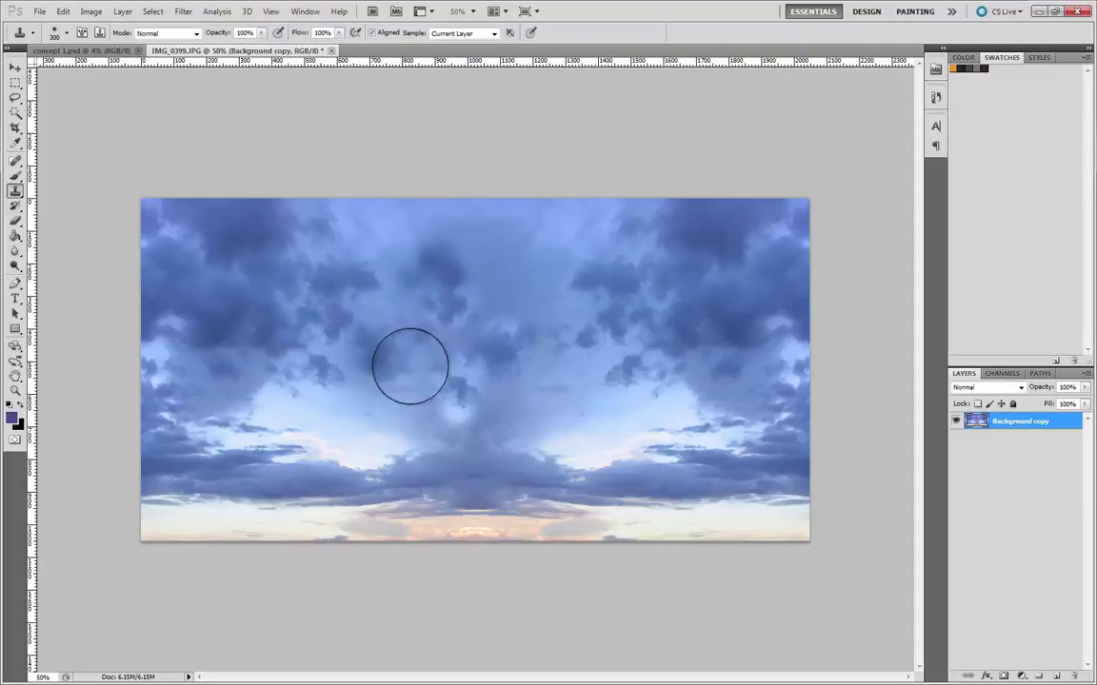
mouse_move(411, 365)
mouse_down()
mouse_move(458, 419)
mouse_move(455, 436)
mouse_up()
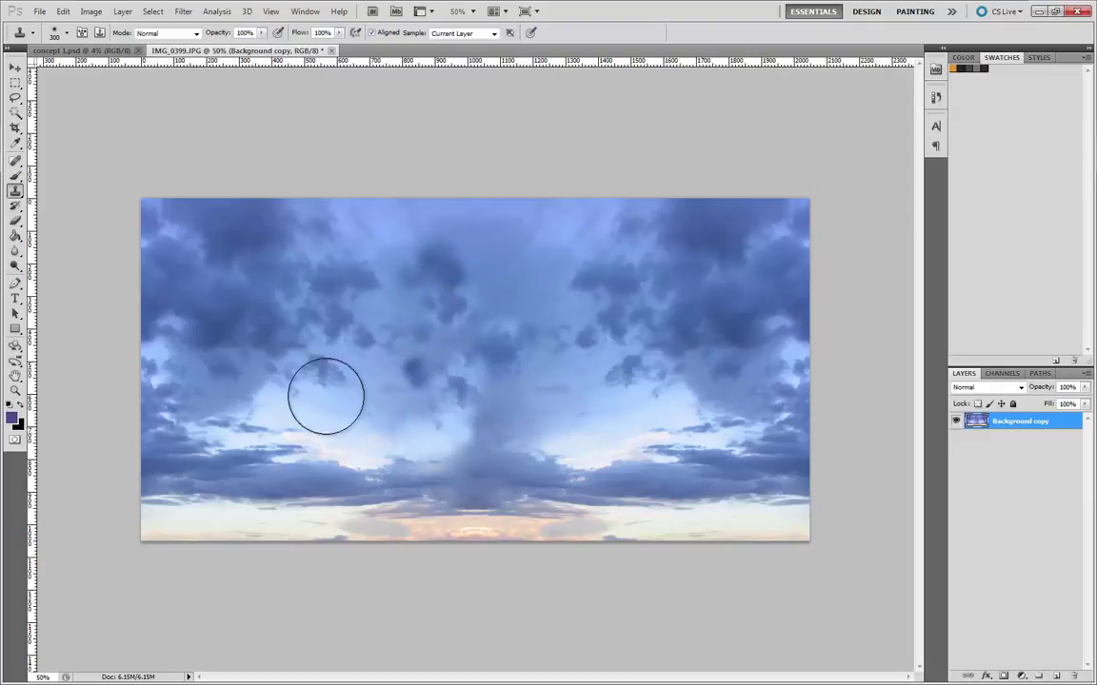
alt+click(286, 363)
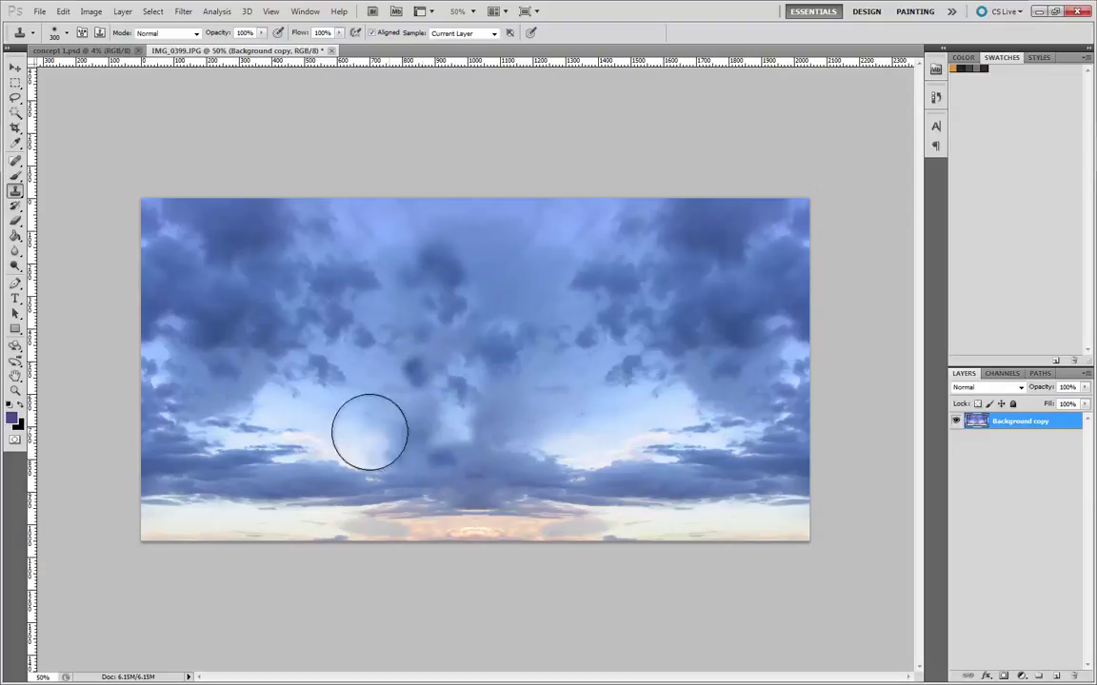
alt+click(232, 333)
mouse_move(409, 462)
mouse_down()
mouse_move(479, 428)
mouse_move(469, 418)
mouse_move(460, 435)
mouse_move(390, 422)
mouse_move(231, 360)
mouse_move(469, 418)
mouse_move(441, 441)
mouse_move(391, 441)
mouse_up()
alt+click(228, 333)
alt+click(217, 320)
mouse_move(354, 390)
mouse_down()
mouse_move(418, 403)
mouse_move(432, 347)
mouse_move(473, 298)
mouse_move(440, 292)
mouse_move(338, 336)
mouse_move(454, 301)
mouse_move(394, 296)
mouse_up()
alt+click(705, 364)
alt+click(282, 297)
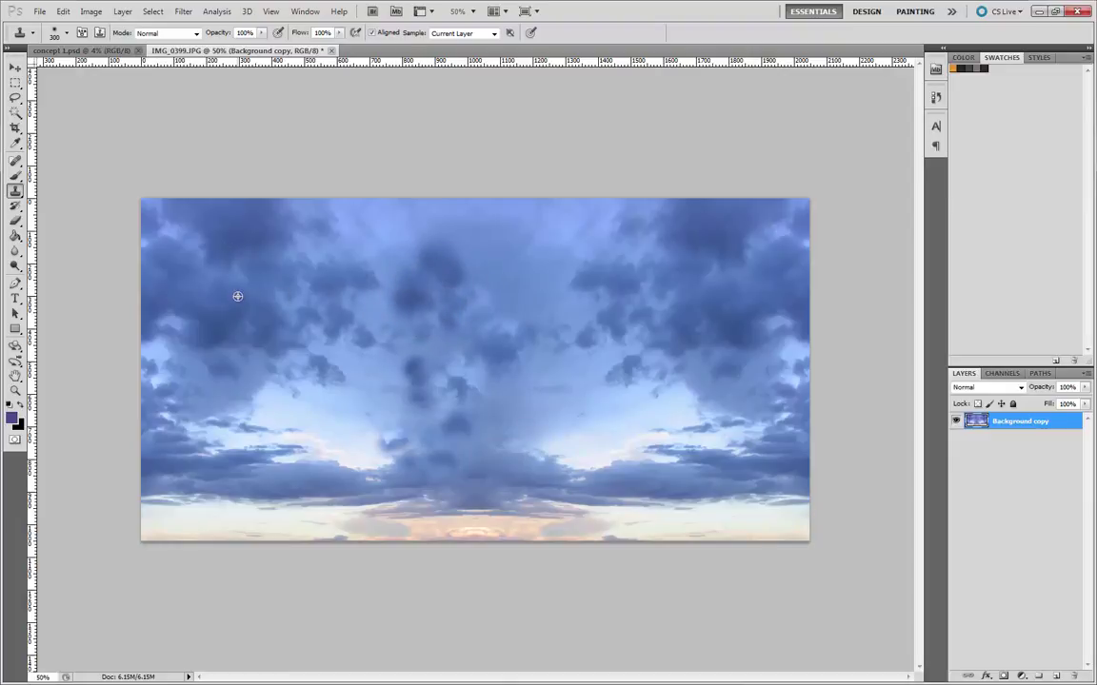
mouse_move(477, 272)
mouse_down()
mouse_move(475, 254)
mouse_move(464, 281)
mouse_move(411, 301)
mouse_up()
key(bracketleft)
key(bracketleft)
key(bracketleft)
key(bracketleft)
key(bracketleft)
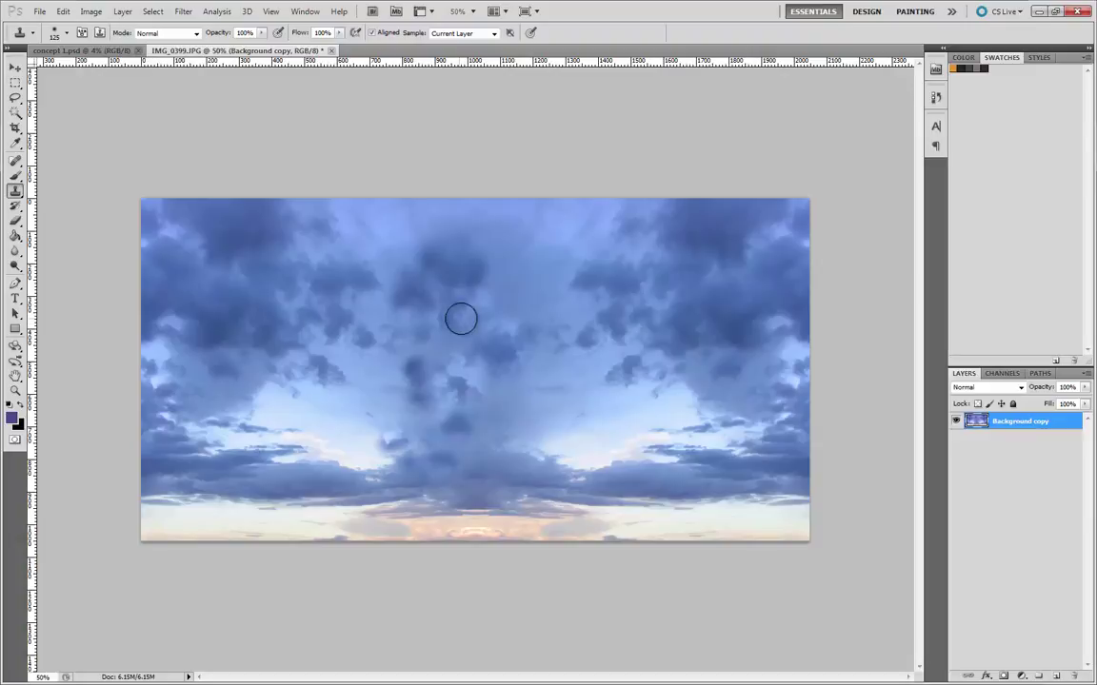
- Lower Clone Stamp opacity to about 12% and brush to 200, softly painting over the bright swirl
mouse_move(498, 310)
mouse_down()
mouse_move(568, 260)
mouse_move(597, 282)
mouse_move(513, 370)
mouse_move(517, 387)
mouse_move(562, 364)
mouse_move(555, 382)
mouse_move(542, 361)
mouse_move(559, 365)
mouse_move(560, 351)
mouse_move(586, 341)
mouse_move(586, 320)
mouse_move(559, 348)
mouse_move(568, 364)
mouse_move(597, 330)
mouse_move(603, 310)
mouse_move(573, 301)
mouse_move(562, 318)
mouse_move(569, 298)
mouse_move(560, 293)
mouse_move(590, 318)
mouse_move(593, 362)
mouse_move(621, 373)
mouse_move(647, 413)
mouse_move(607, 413)
mouse_move(597, 380)
mouse_move(560, 382)
mouse_move(556, 357)
mouse_move(528, 380)
mouse_up()
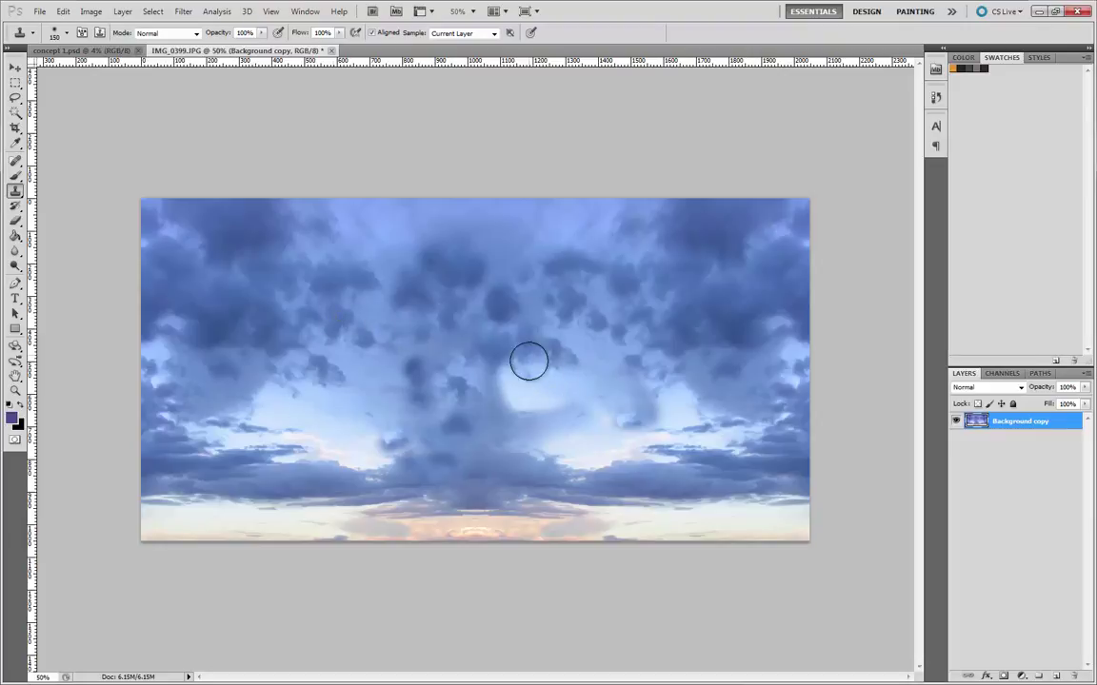
key(bracketright)
key(bracketright)
key(bracketright)
key(bracketright)
key(bracketright)
key(bracketright)
click(568, 381)
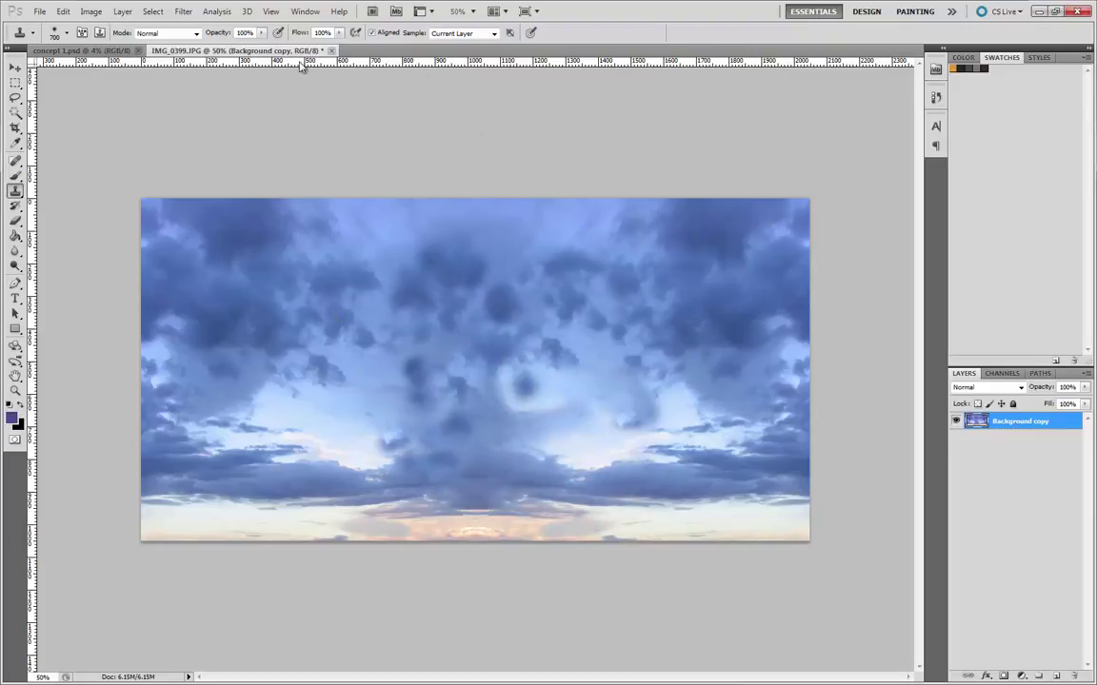
drag(261, 47, 183, 46)
drag(489, 286, 543, 353)
key(bracketleft)
key(bracketleft)
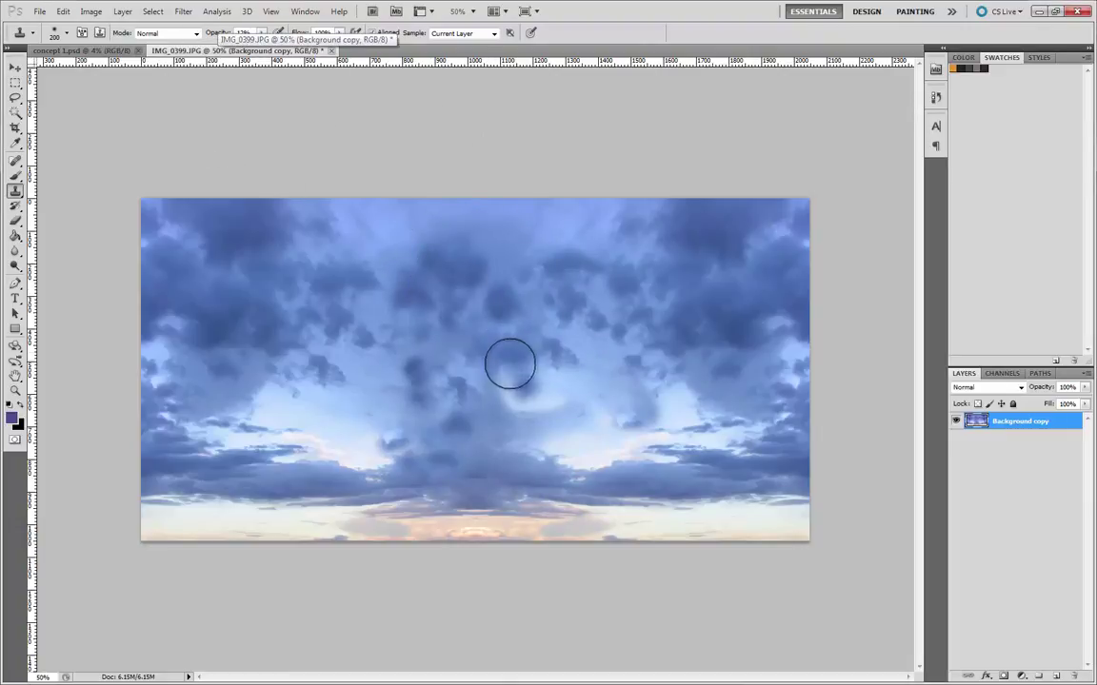
mouse_move(551, 404)
mouse_down()
mouse_move(504, 406)
mouse_move(495, 393)
mouse_move(511, 385)
mouse_move(499, 367)
mouse_move(512, 378)
mouse_move(388, 399)
mouse_move(381, 385)
mouse_move(402, 371)
mouse_move(384, 357)
mouse_move(419, 351)
mouse_move(397, 269)
mouse_move(367, 248)
mouse_move(394, 239)
mouse_move(353, 252)
mouse_move(384, 272)
mouse_move(516, 268)
mouse_move(553, 239)
mouse_move(598, 257)
mouse_move(631, 361)
mouse_move(590, 418)
mouse_up()
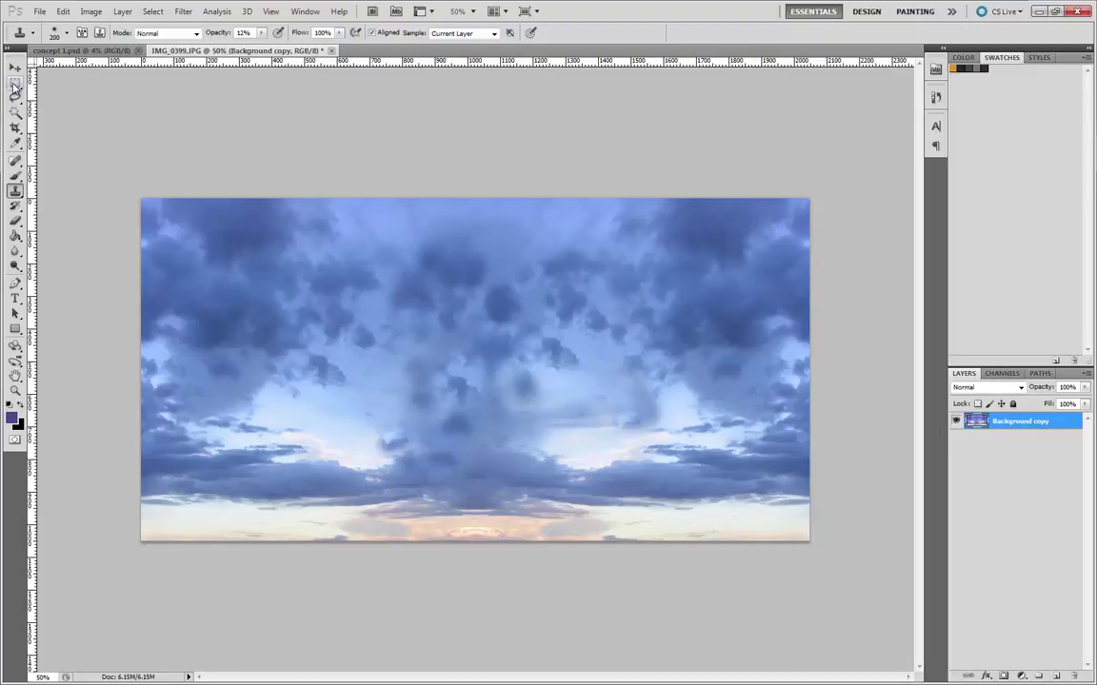
- Place a centre guide and copy the retouched left half onto a new Layer 1
click(14, 68)
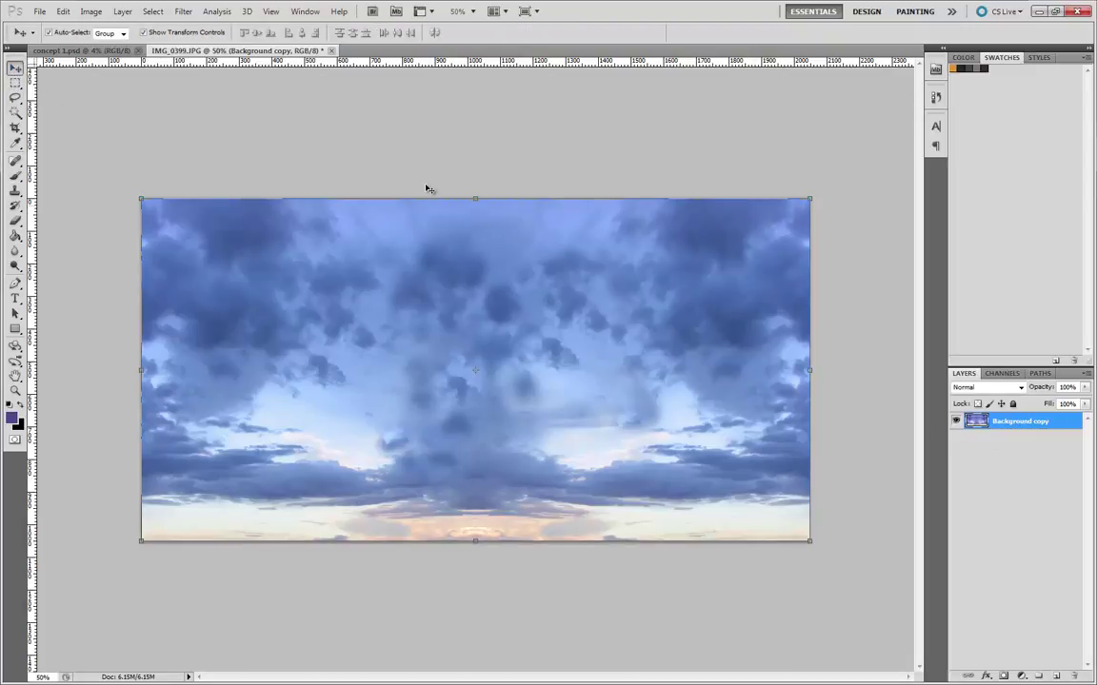
drag(33, 152, 471, 264)
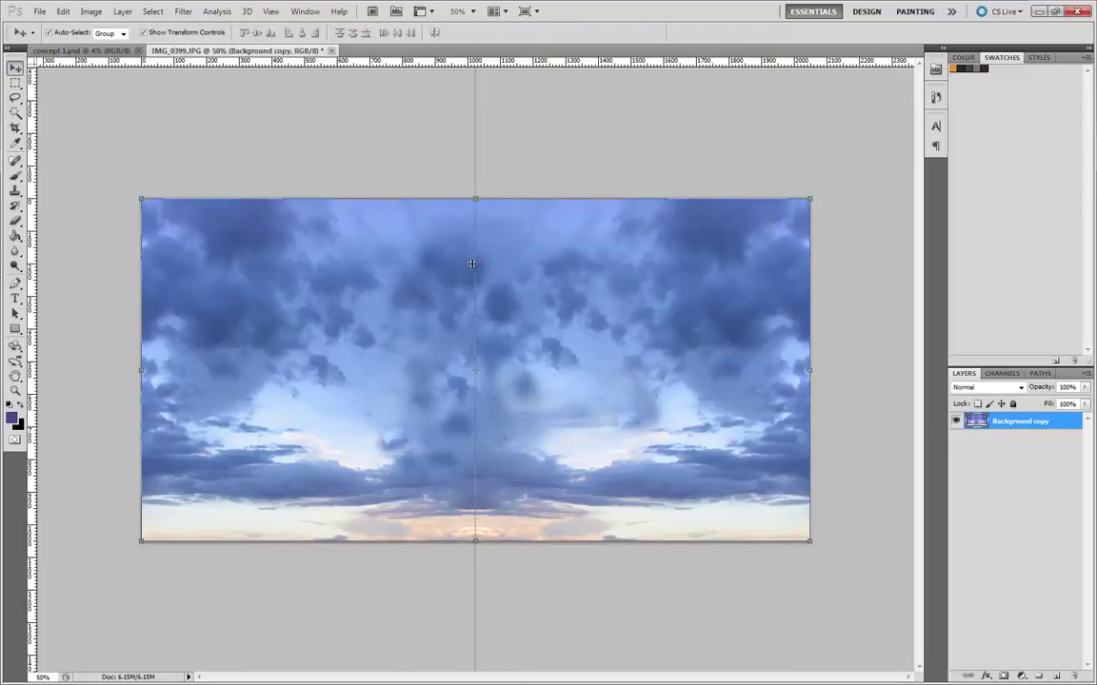
click(14, 83)
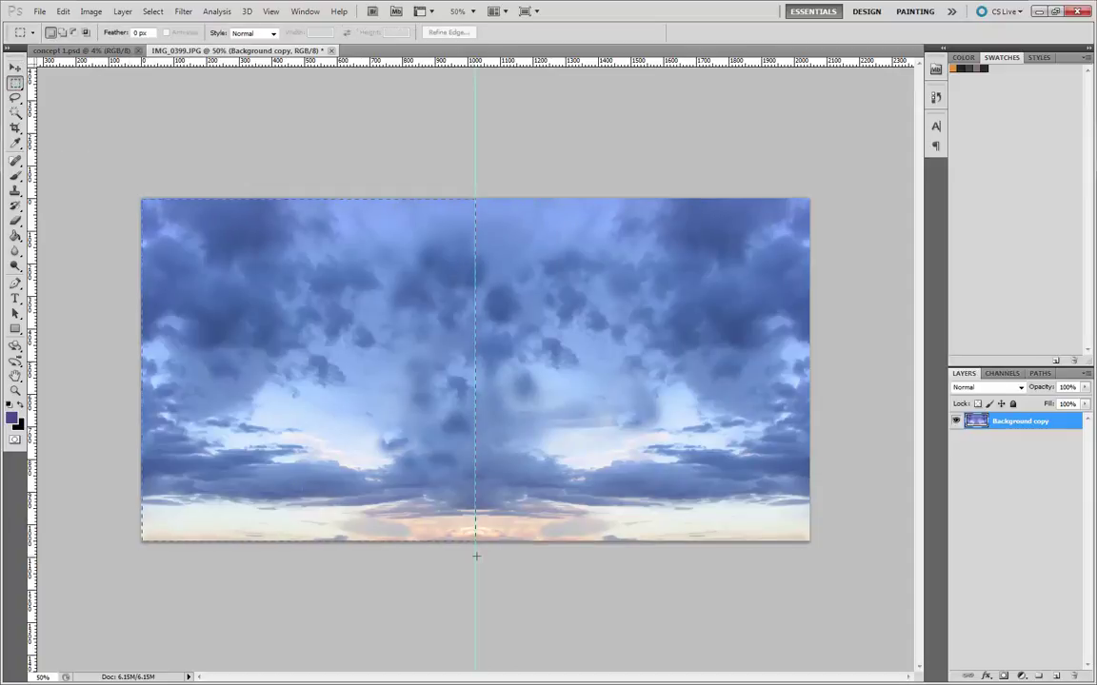
key(ctrl+j)
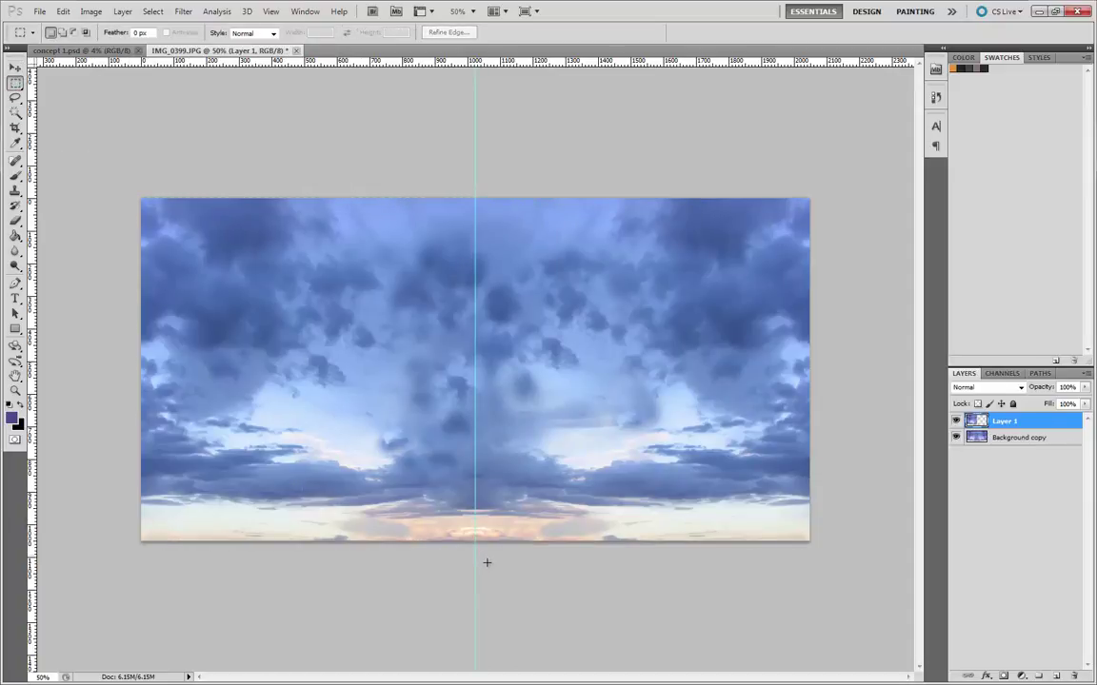
click(14, 68)
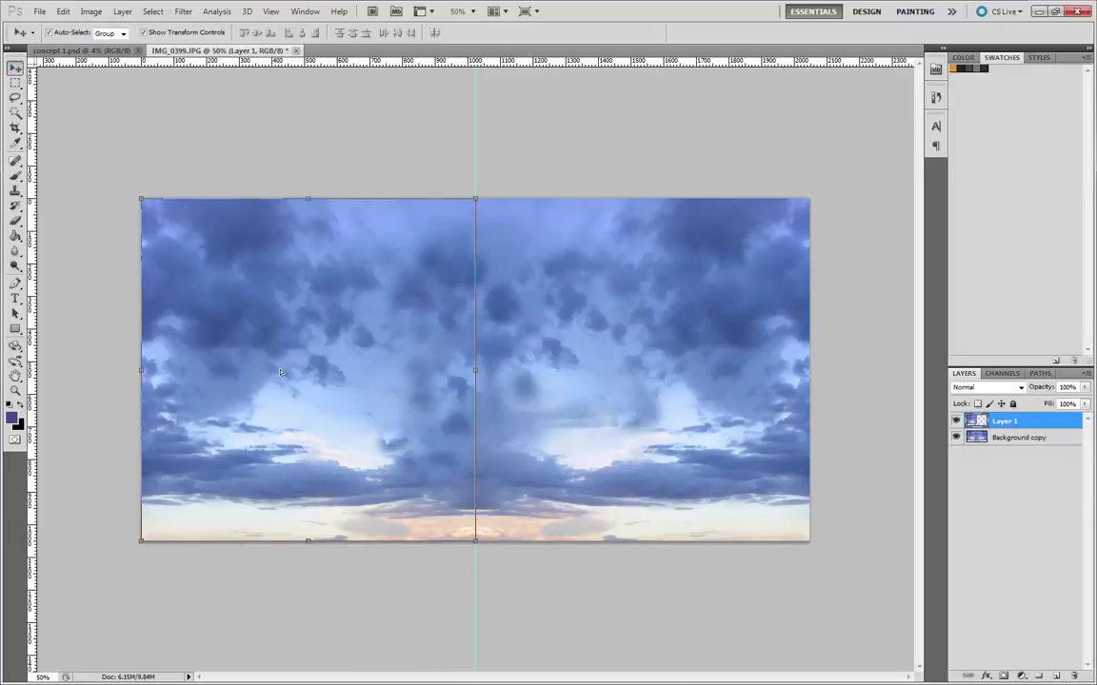
drag(281, 372, 540, 384)
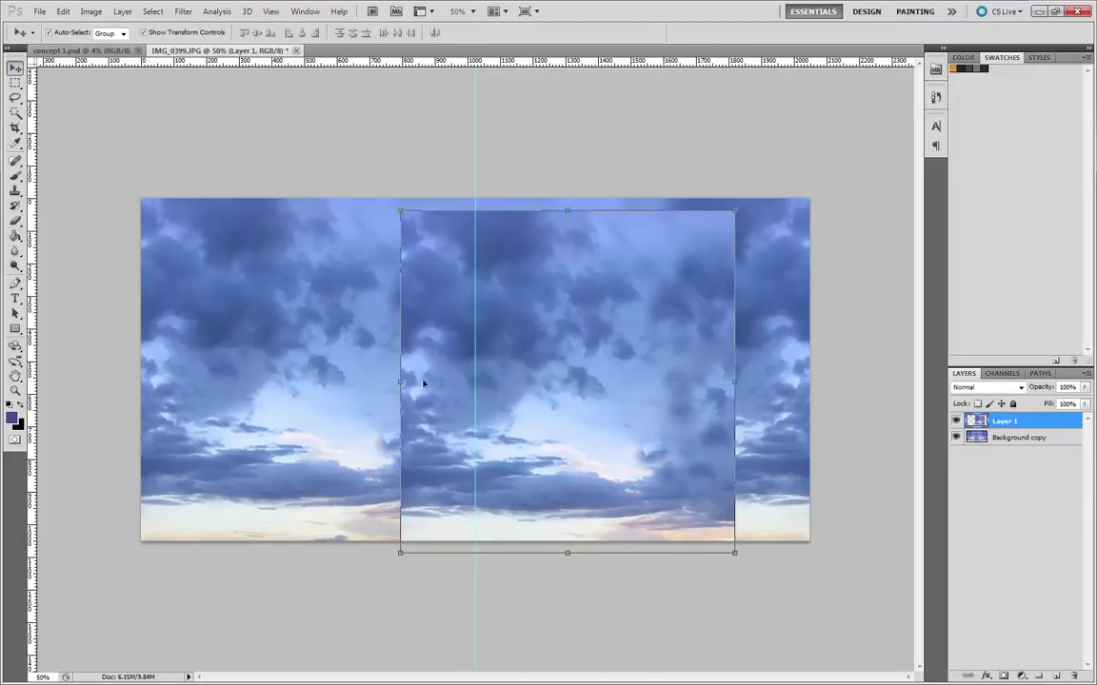
- Flip Layer 1 horizontally across the guide, fit it to the canvas height, and commit
key(ctrl+t)
drag(402, 383, 809, 391)
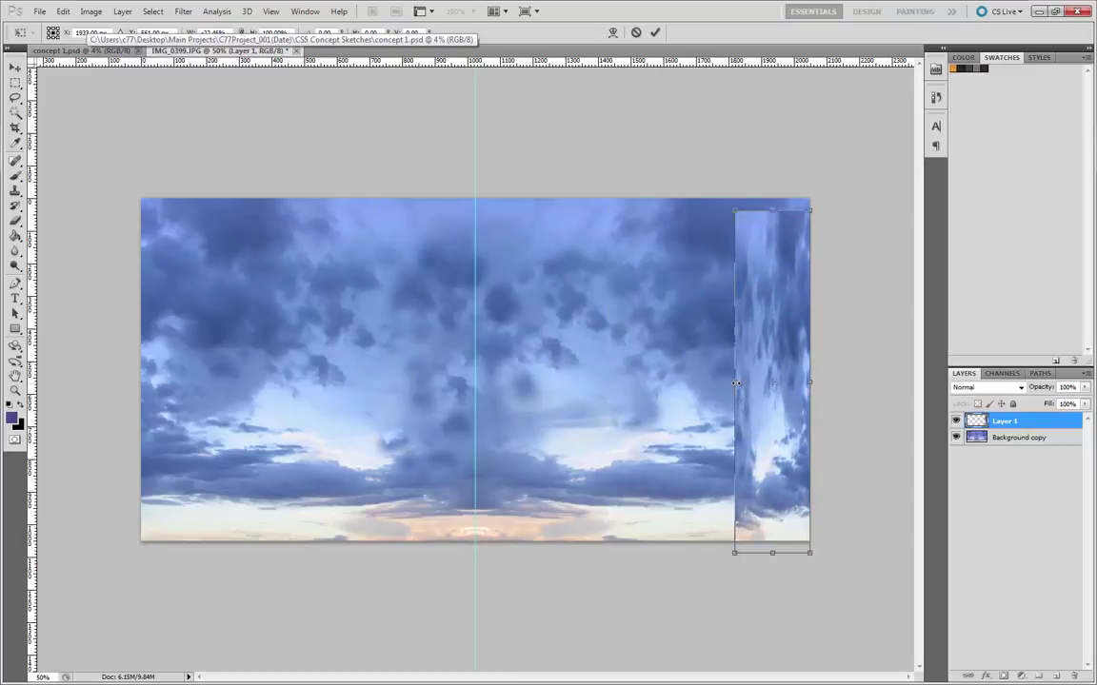
drag(736, 384, 476, 385)
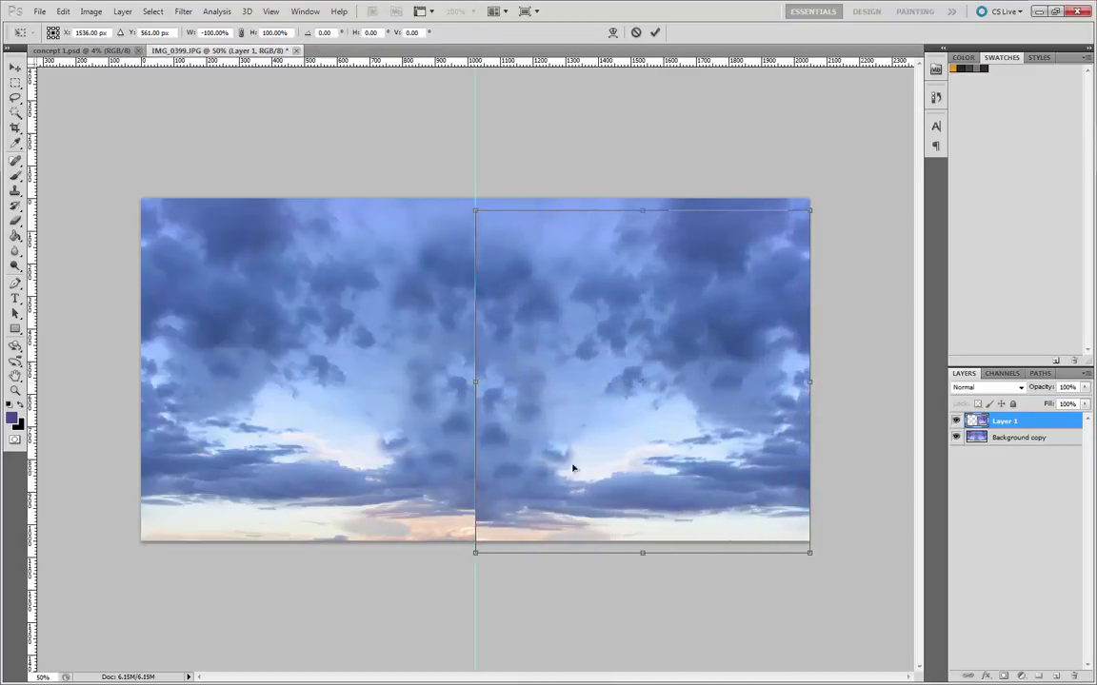
drag(642, 558, 642, 544)
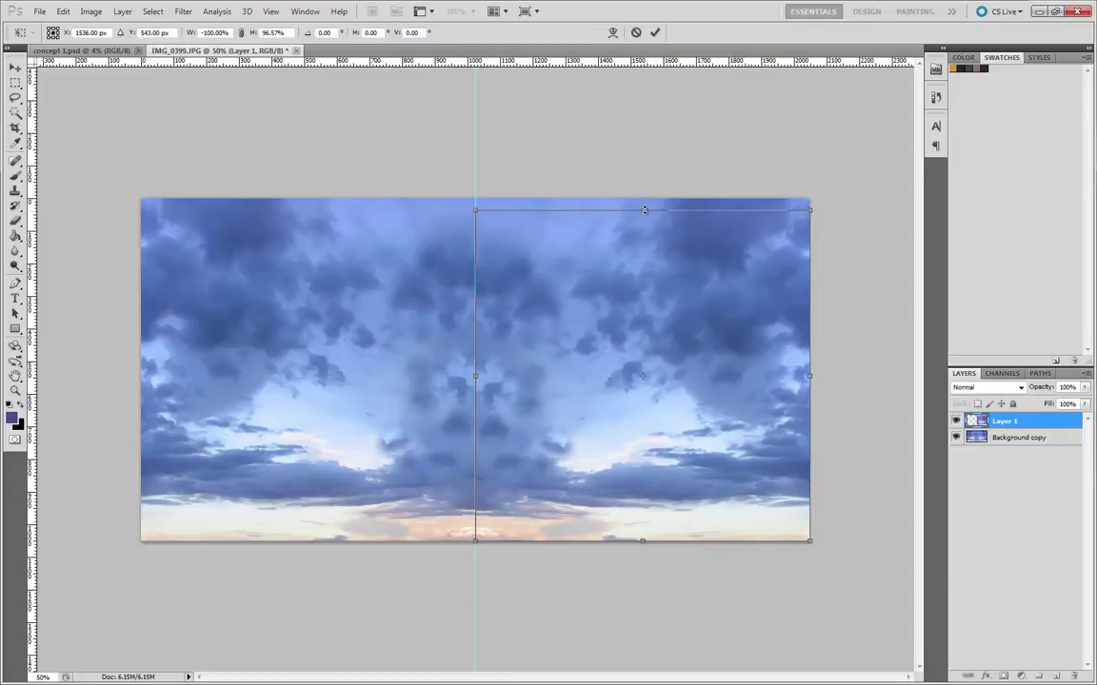
drag(644, 210, 643, 200)
key(Return)
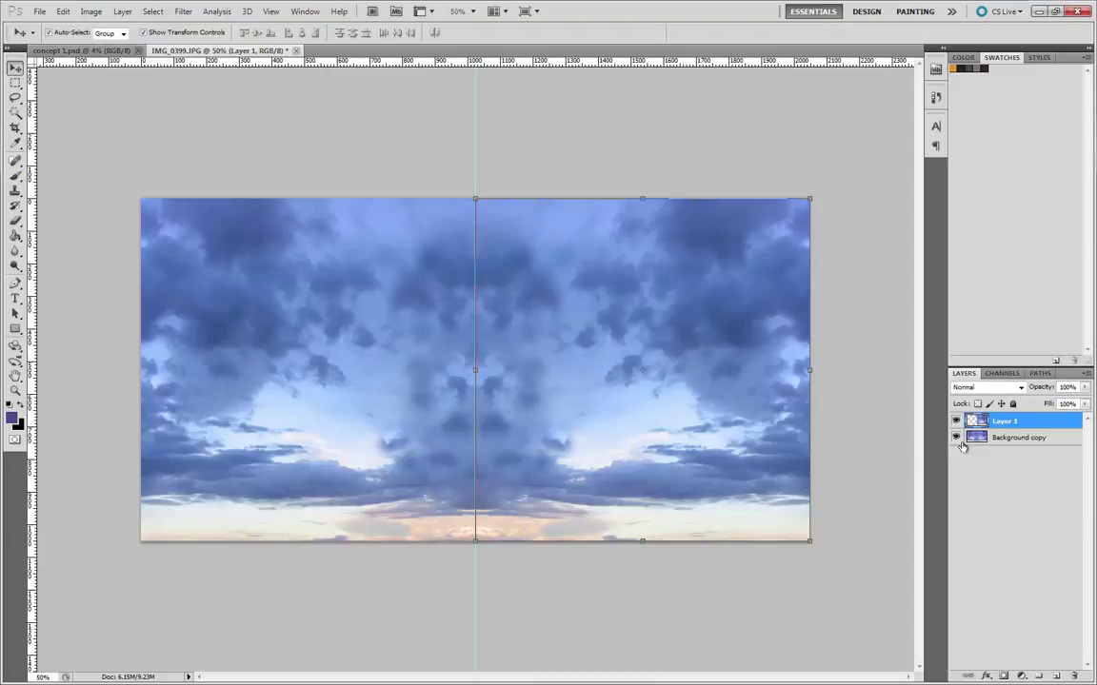
right_click(1001, 423)
- Merge Layer 1 into Background copy, then show the guide1 layer in concept 1.psd
click(994, 383)
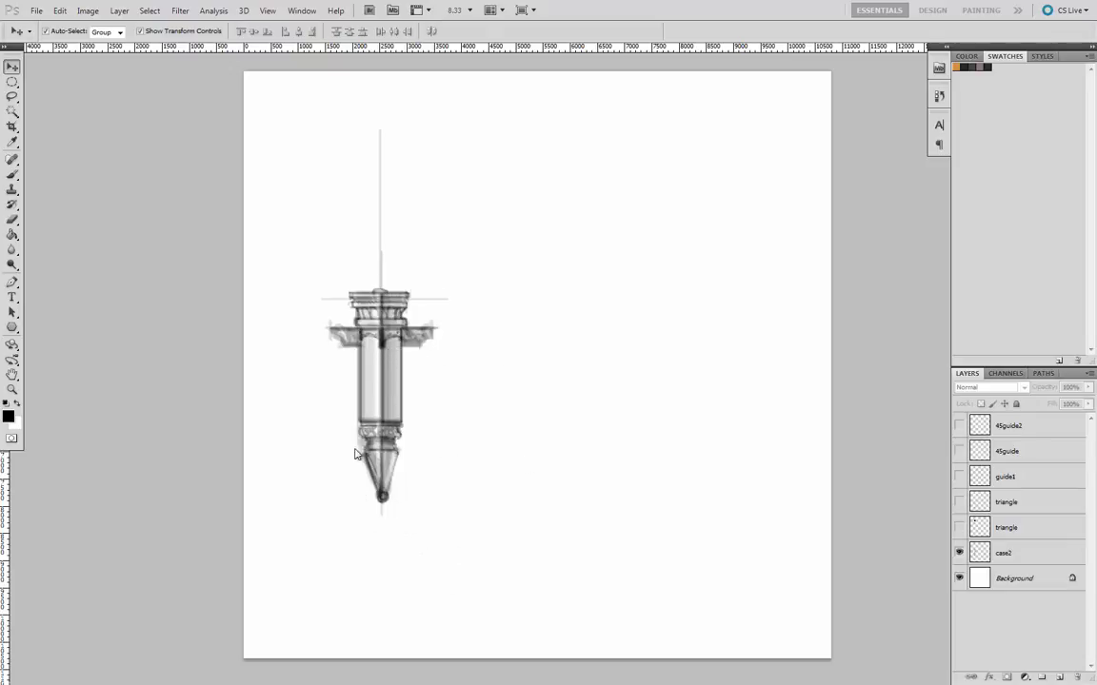
click(959, 477)
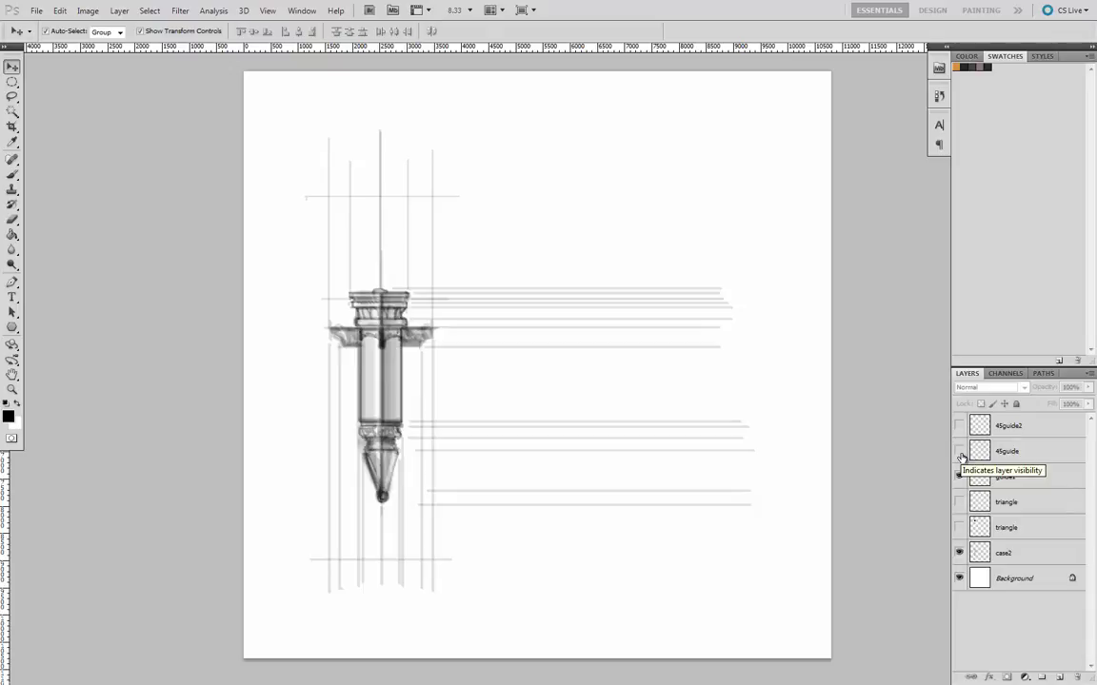
- Show the 45guide and 45guide2 diagonal guide layers and select 45guide2
click(960, 452)
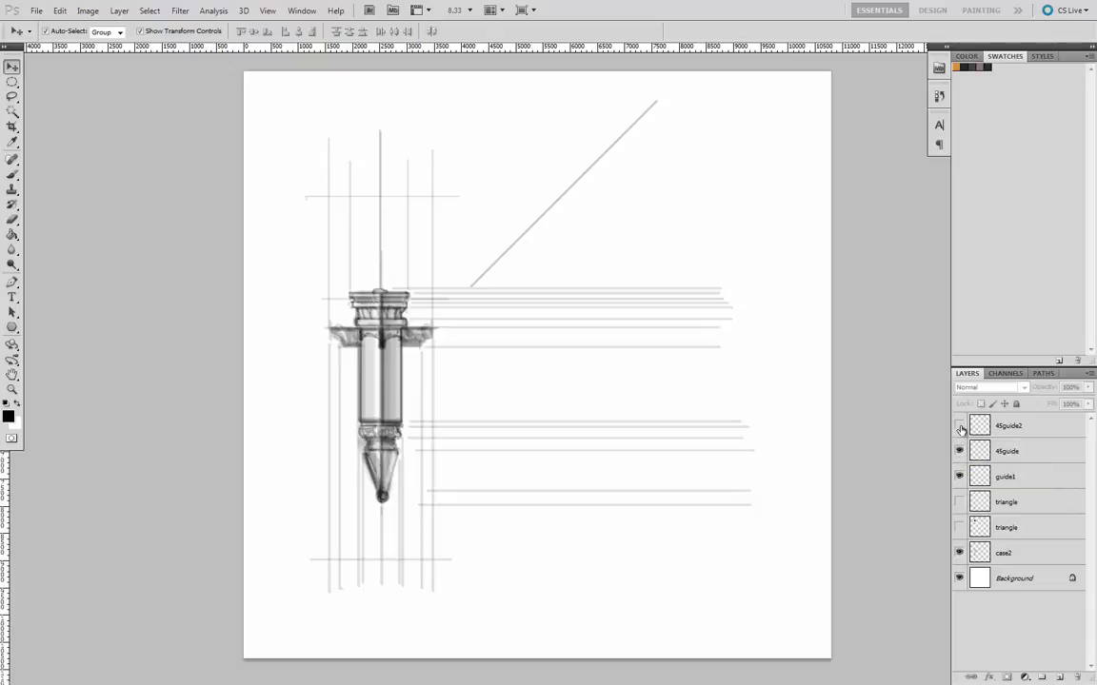
click(959, 428)
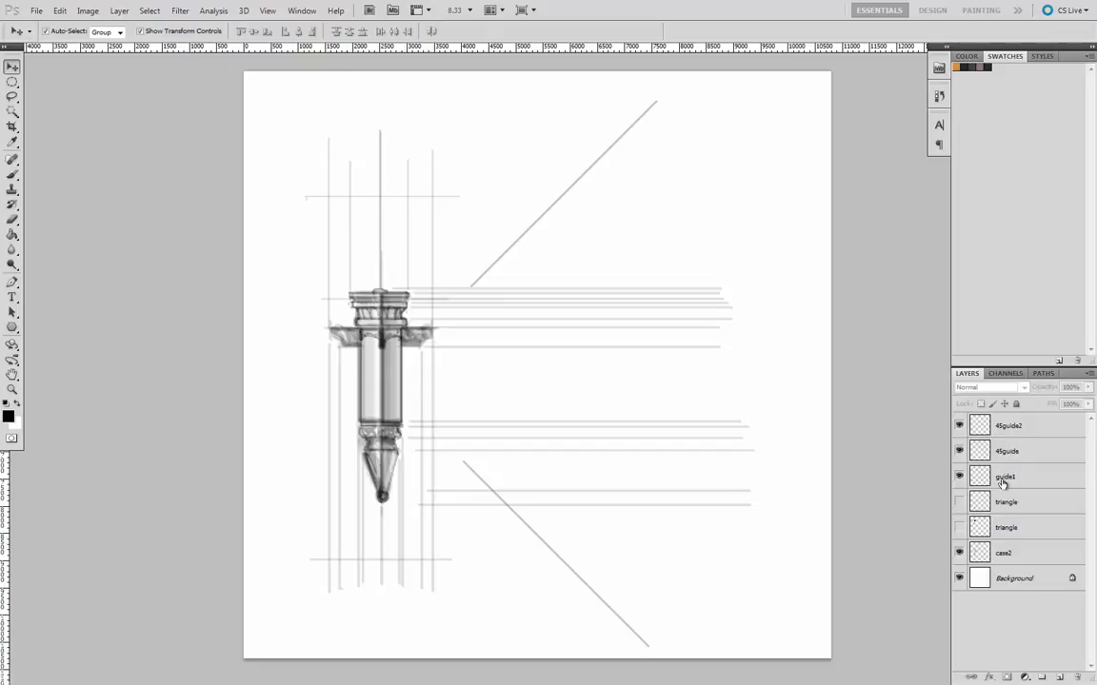
click(1012, 429)
- Add a new empty layer on top and name it 'test'
click(1061, 677)
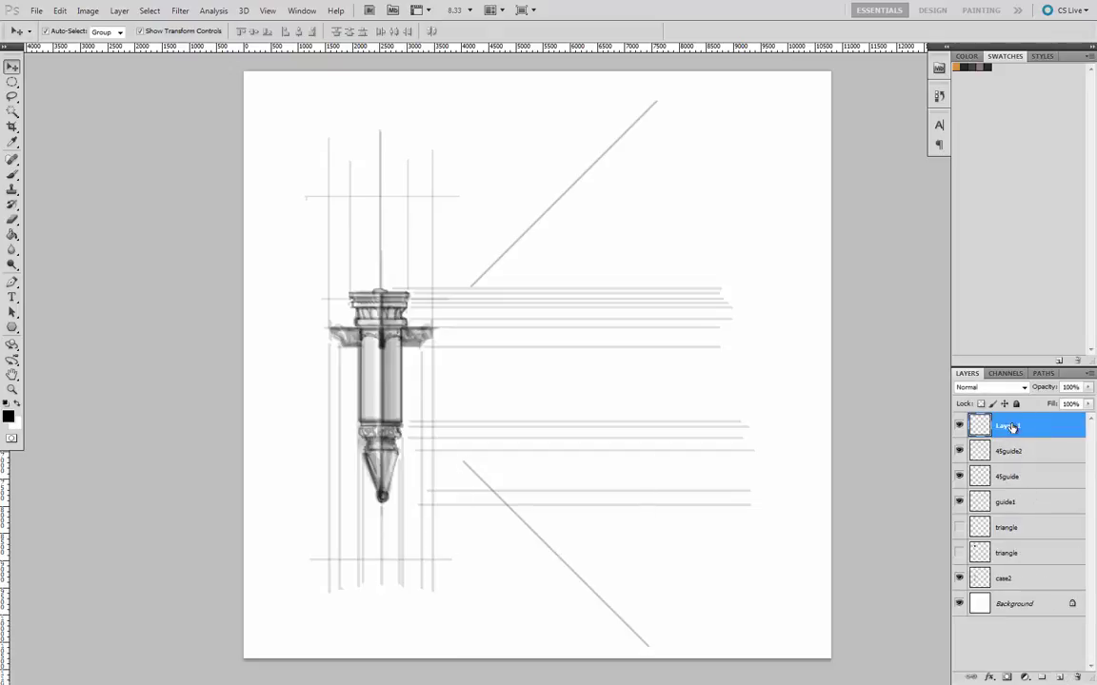
double_click(1012, 434)
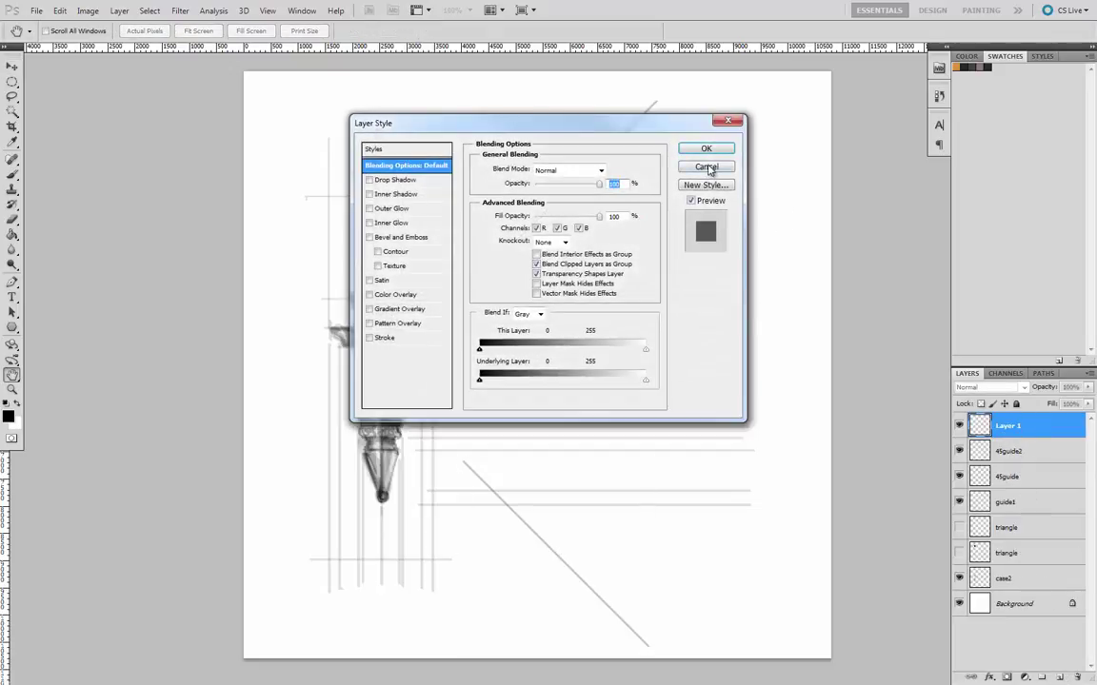
click(707, 166)
double_click(1009, 427)
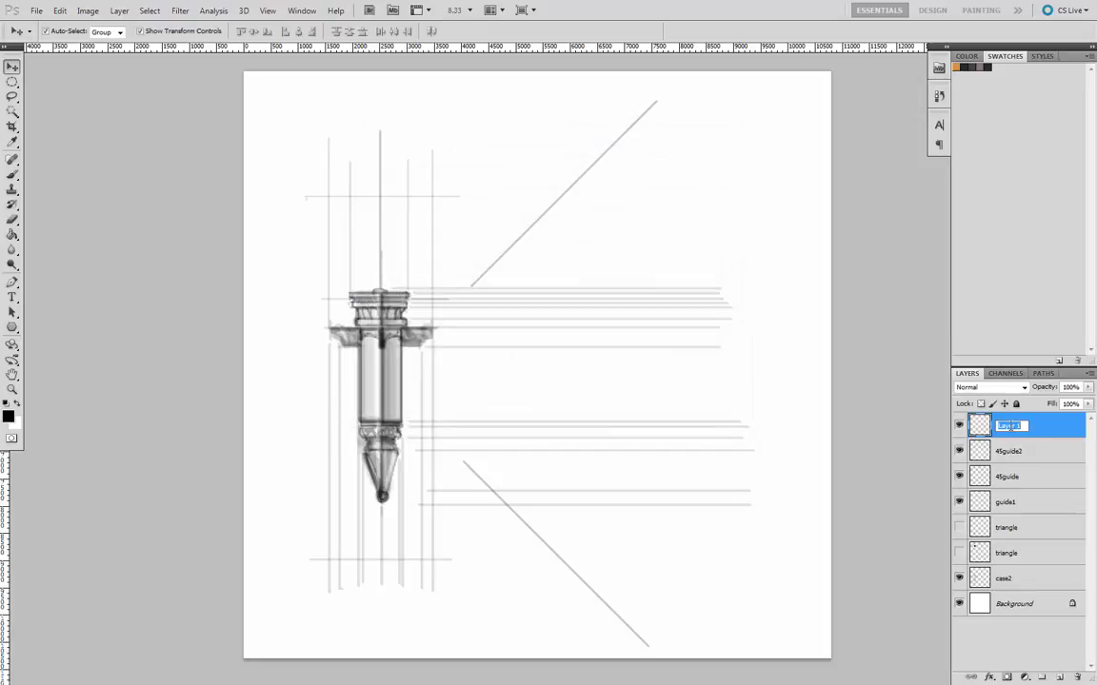
text(test)
key(Return)
- With a 12% opacity brush on the test layer, paint the vertical guide beside the column capital
click(184, 180)
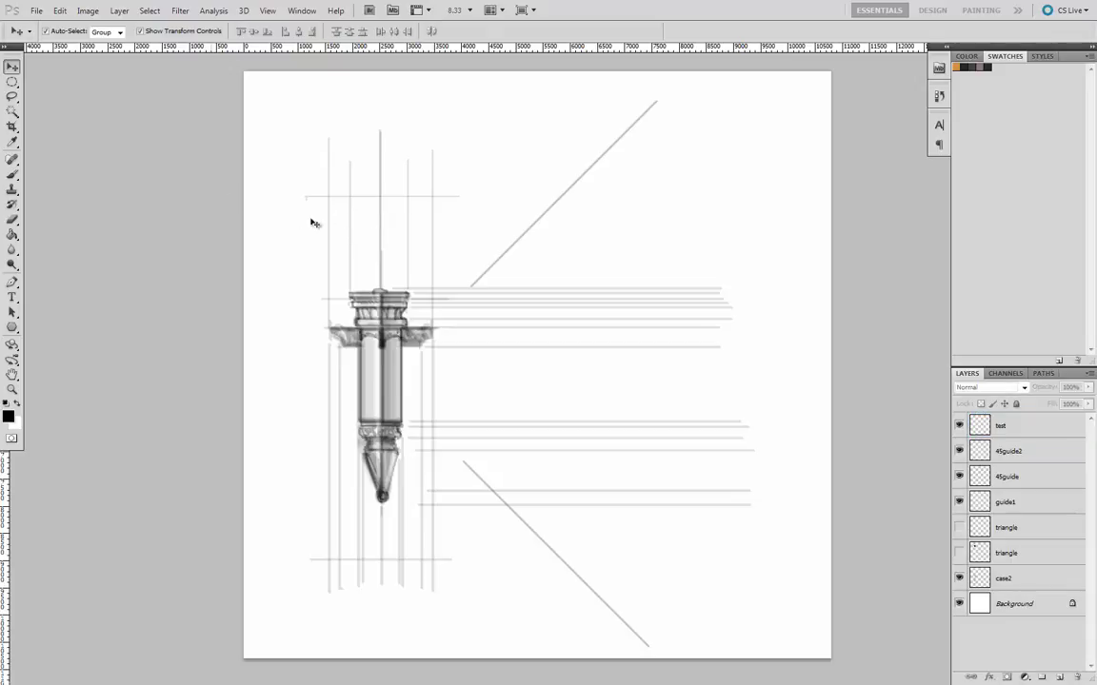
click(13, 174)
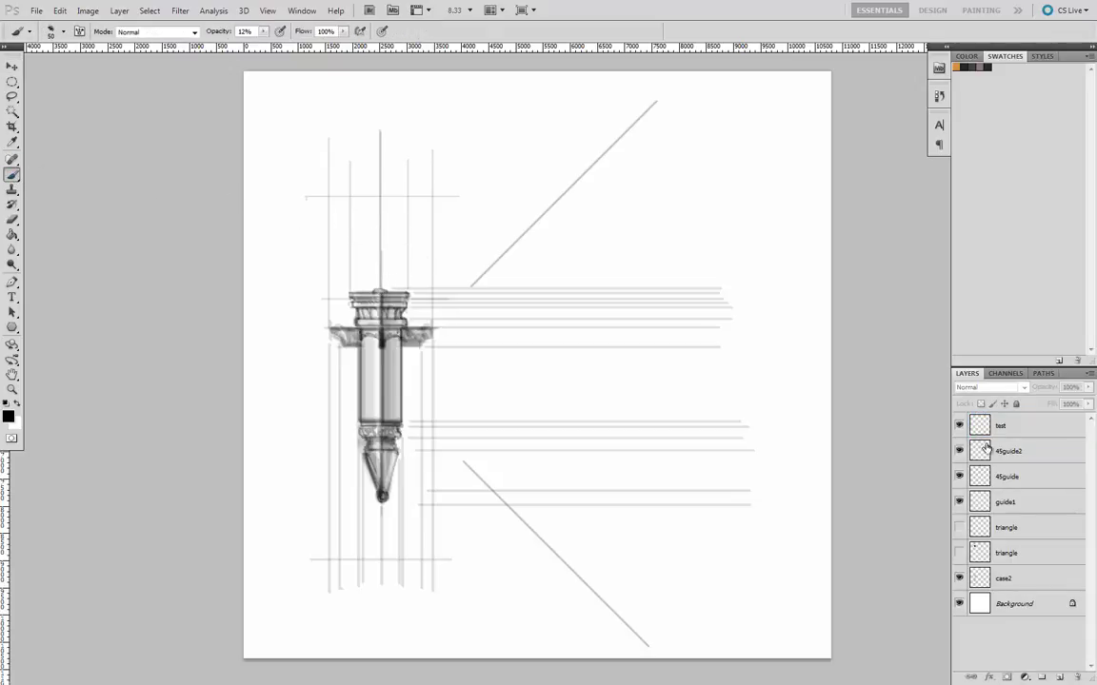
click(1018, 428)
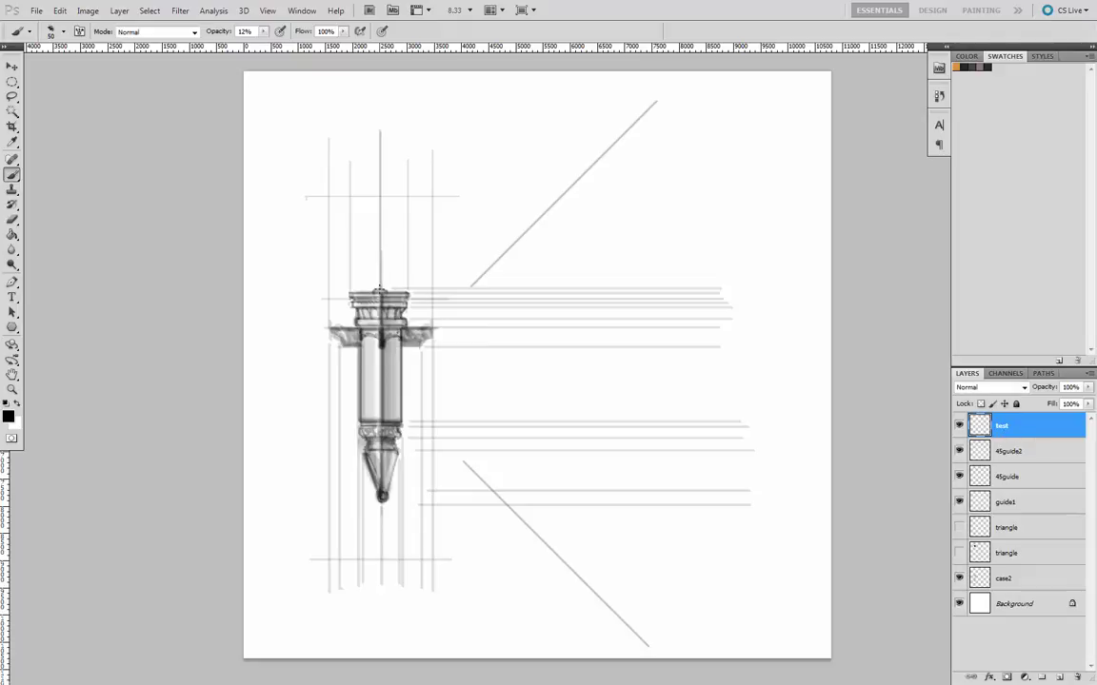
drag(380, 288, 382, 121)
drag(382, 104, 383, 266)
- Paint horizontal and vertical projection lines meeting the diagonal guides
mouse_move(302, 196)
mouse_down()
mouse_move(454, 204)
mouse_move(686, 193)
mouse_up()
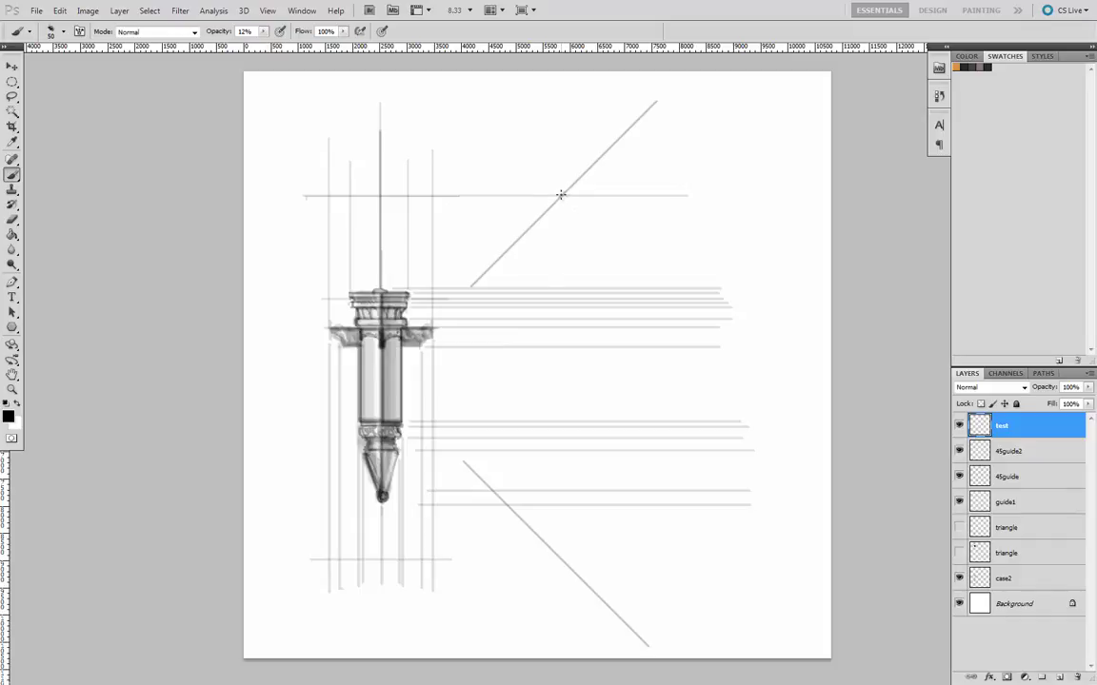
drag(560, 191, 570, 204)
drag(561, 143, 564, 640)
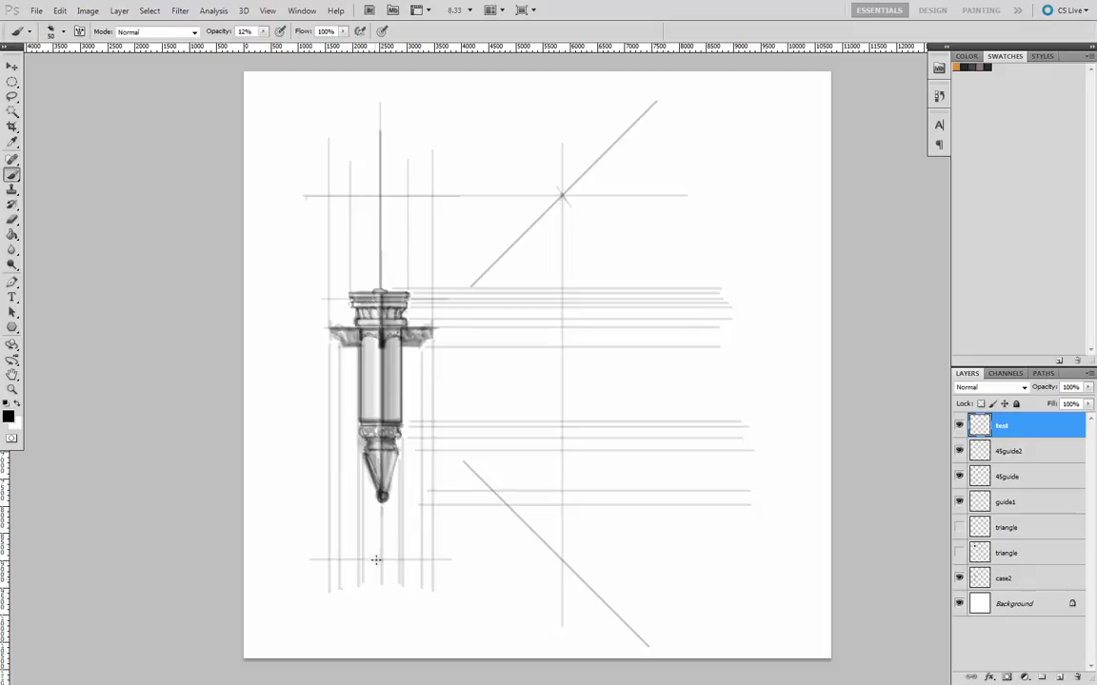
drag(311, 560, 614, 560)
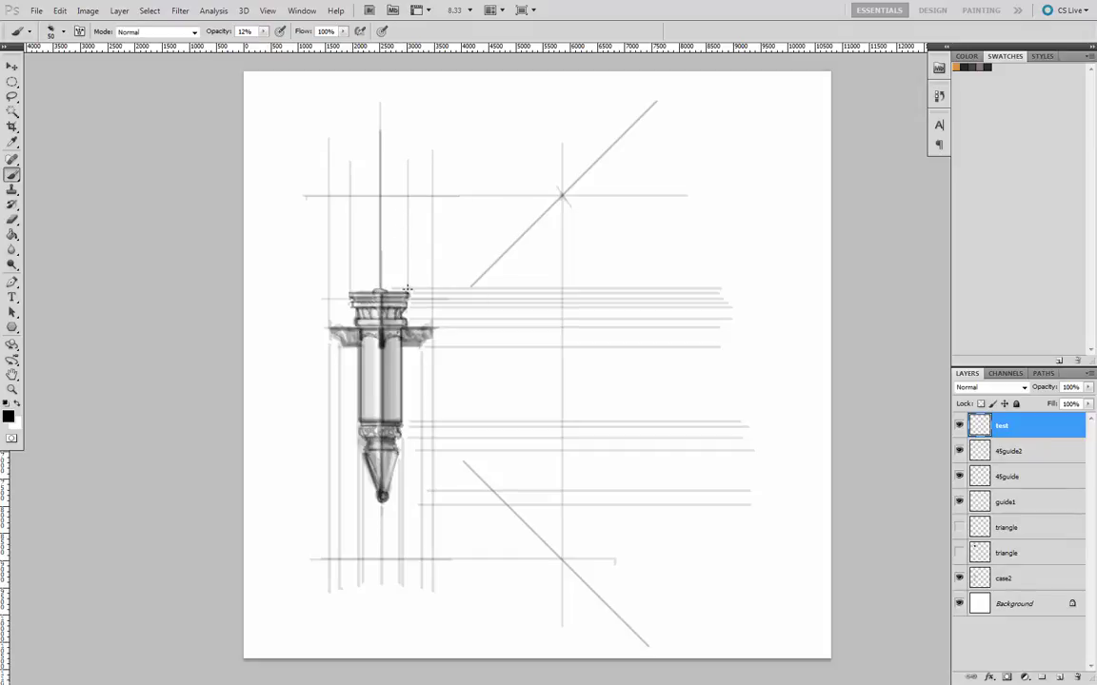
- Extend the column's edge lines upward to the top guide
drag(406, 288, 406, 211)
drag(407, 288, 408, 197)
drag(349, 295, 356, 181)
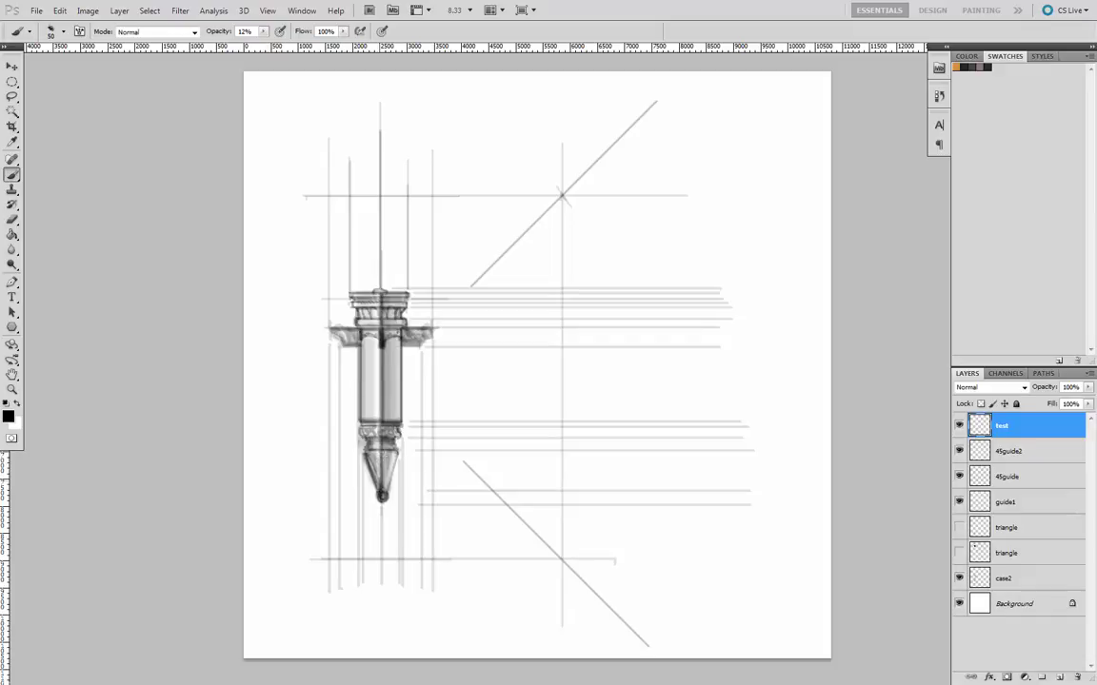
- Draw a 3-sided inverted triangle above the column and set its layer opacity to 20%
click(12, 328)
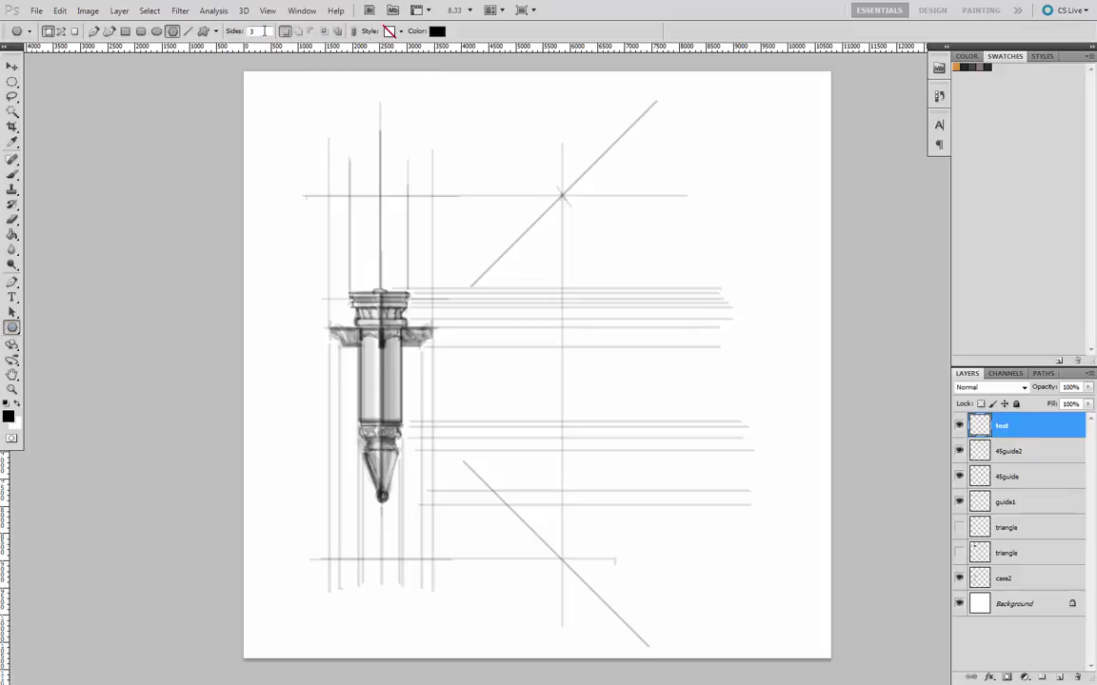
drag(381, 196, 379, 229)
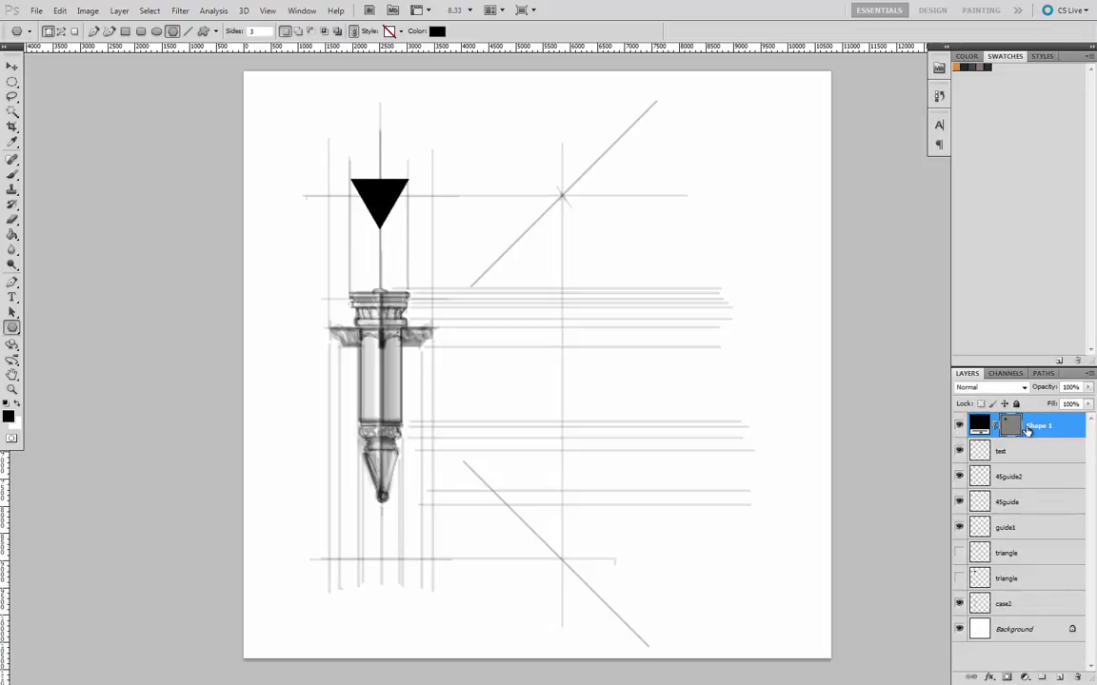
click(1088, 389)
drag(1084, 402, 1031, 408)
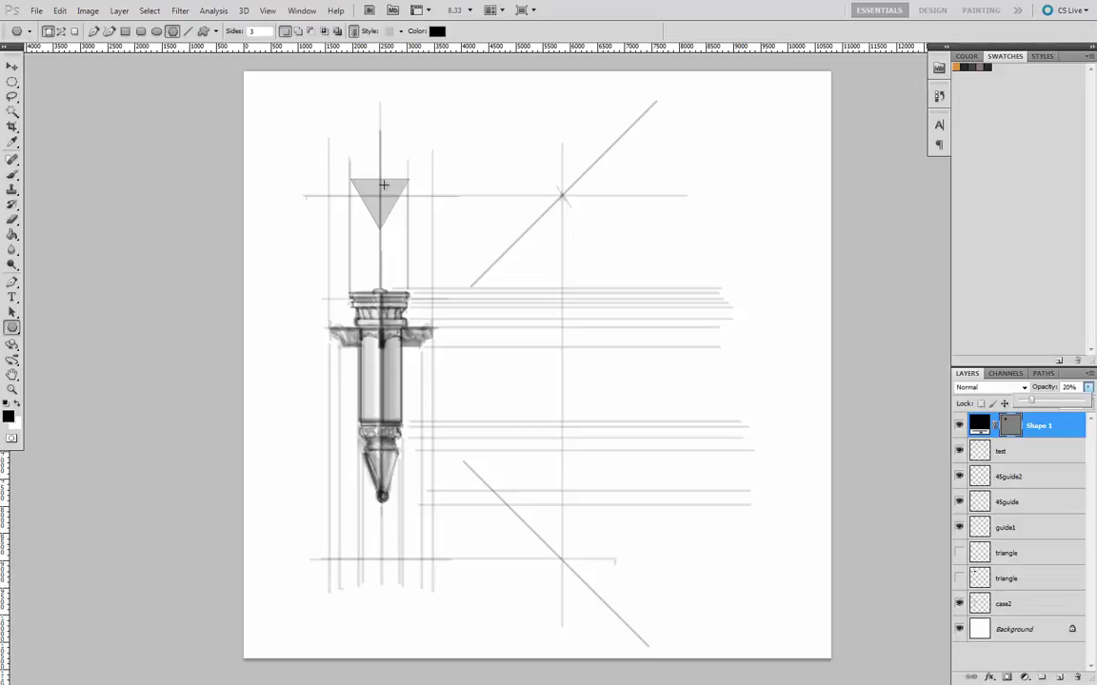
- Add a new empty layer above the triangle named 'topview'
click(1060, 675)
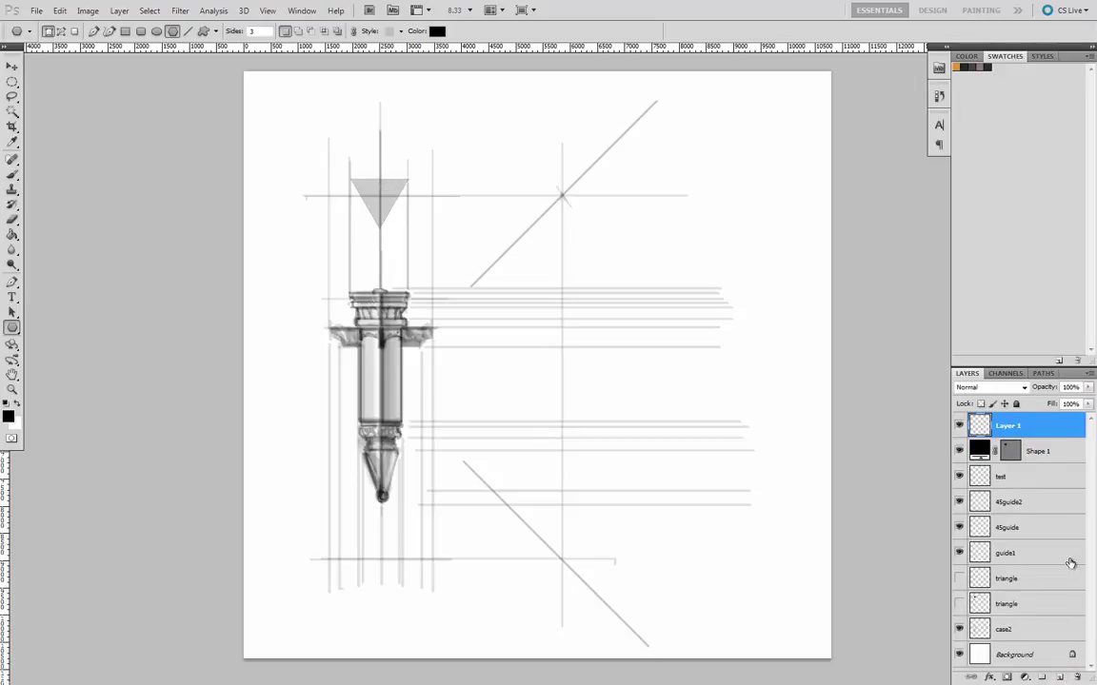
double_click(1009, 425)
text(topview)
key(Return)
- Undo a stray small triangle drawn above the column
mouse_move(360, 167)
mouse_down()
mouse_move(333, 159)
mouse_move(342, 166)
mouse_up()
key(2)
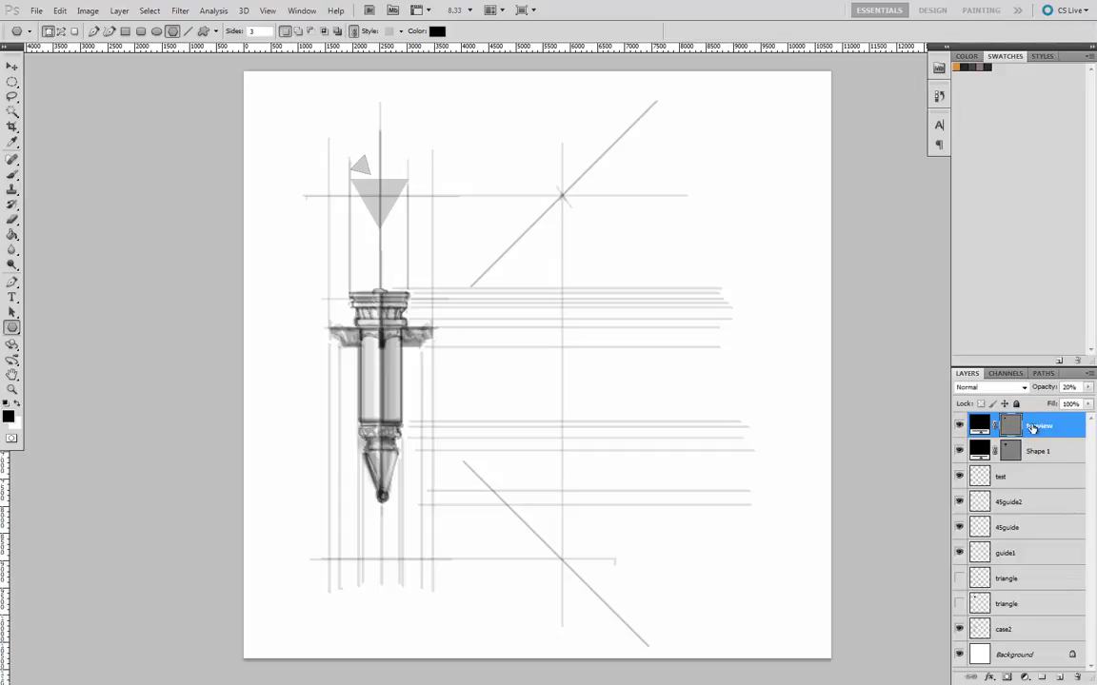
key(ctrl+alt+z)
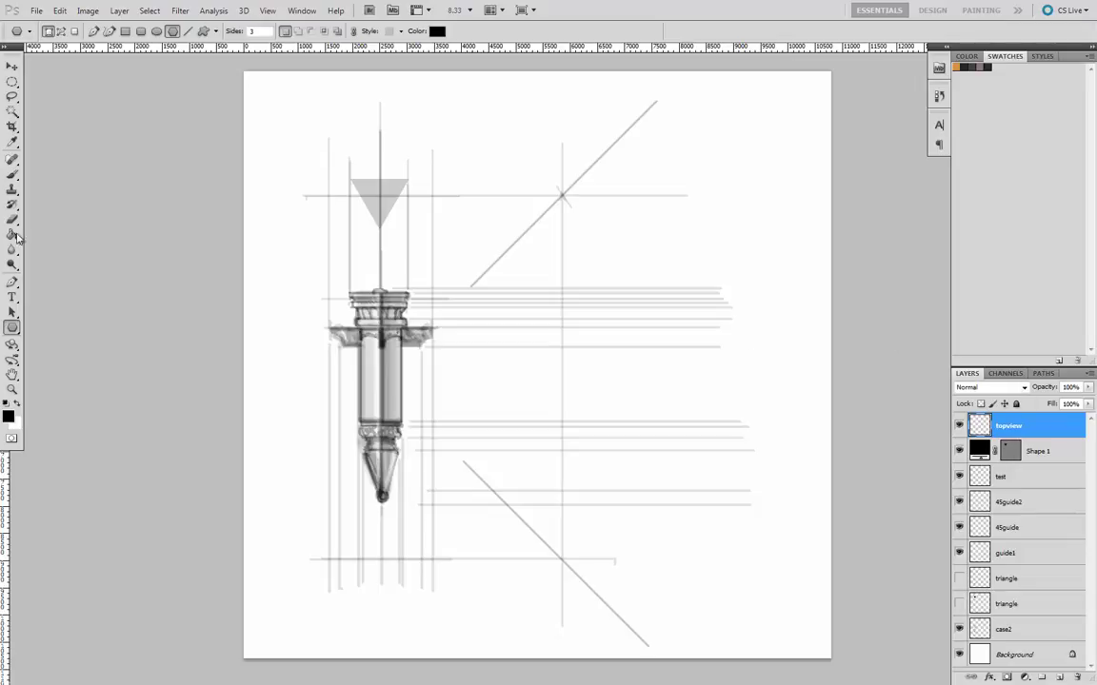
- Hide the grey triangle layer and brush vertical lines up from the column capital and left edge
click(13, 174)
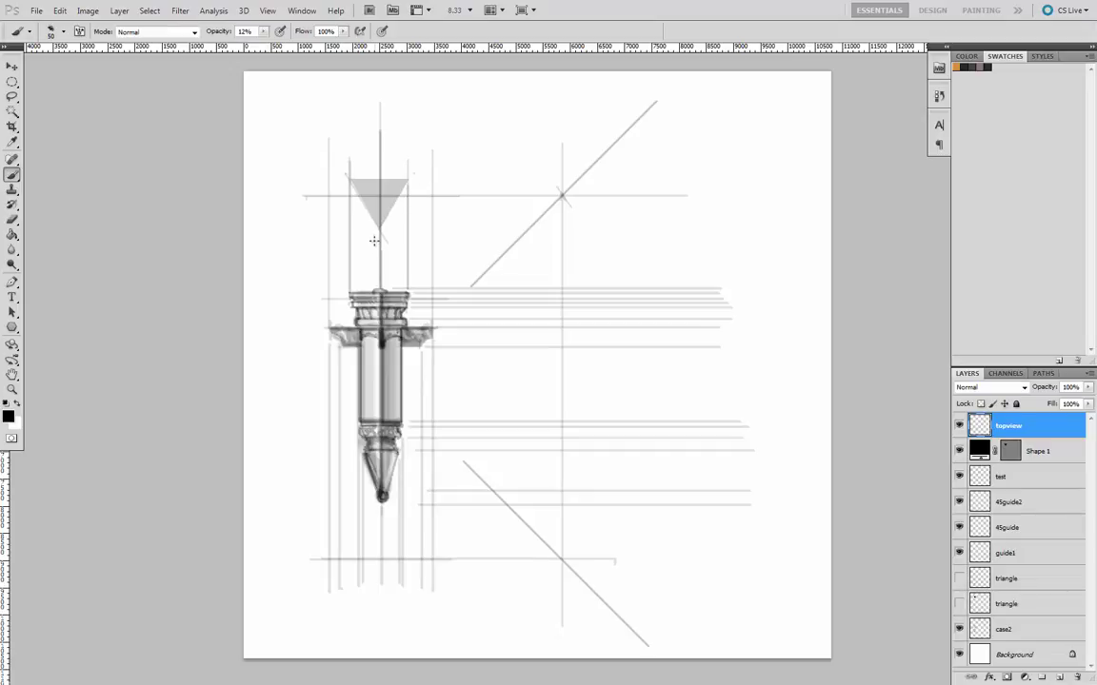
shift+click(339, 178)
click(958, 450)
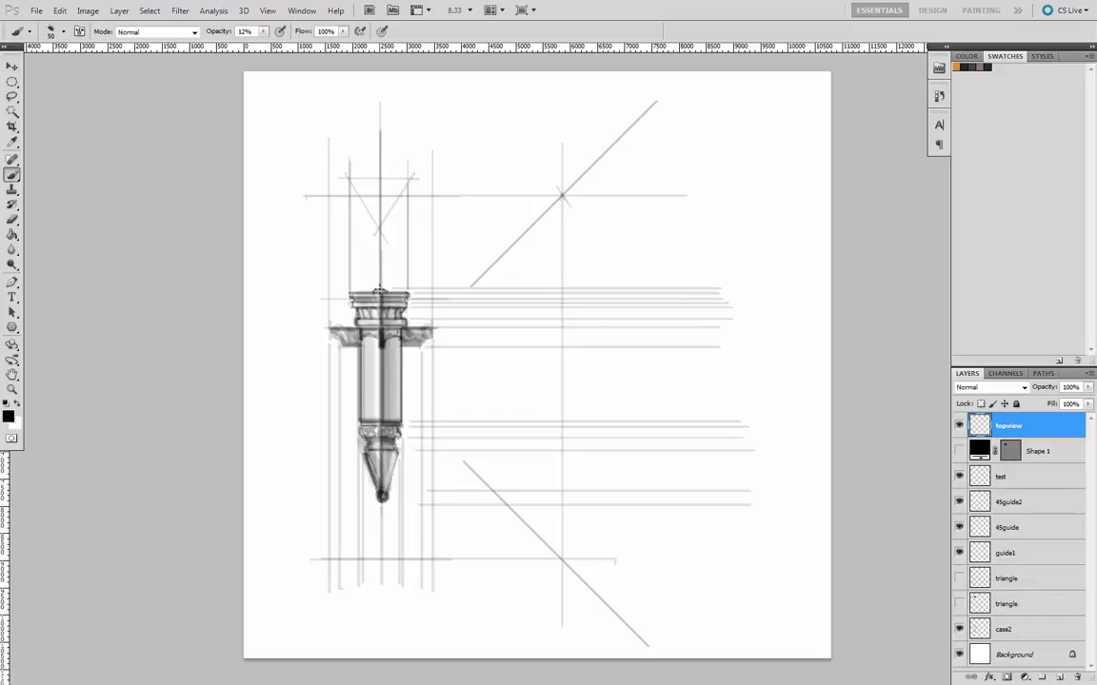
drag(377, 291, 375, 200)
drag(348, 262, 345, 174)
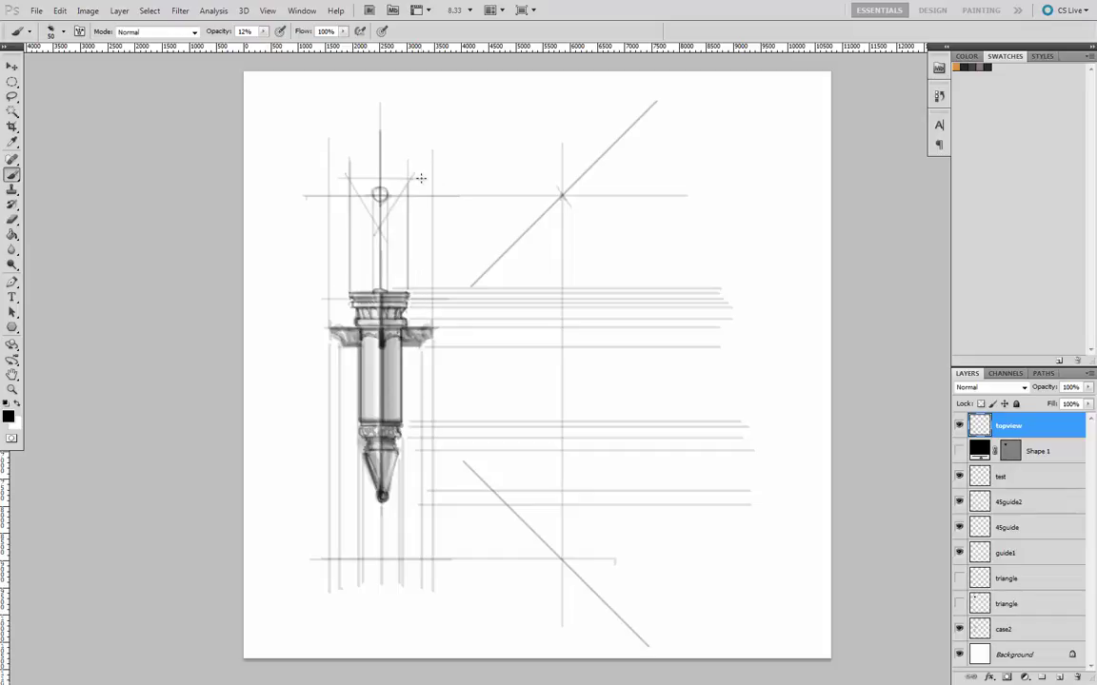
- Brush horizontal and vertical projection lines toward the diagonal, plus a small cross mark
drag(422, 178, 568, 188)
drag(380, 229, 447, 229)
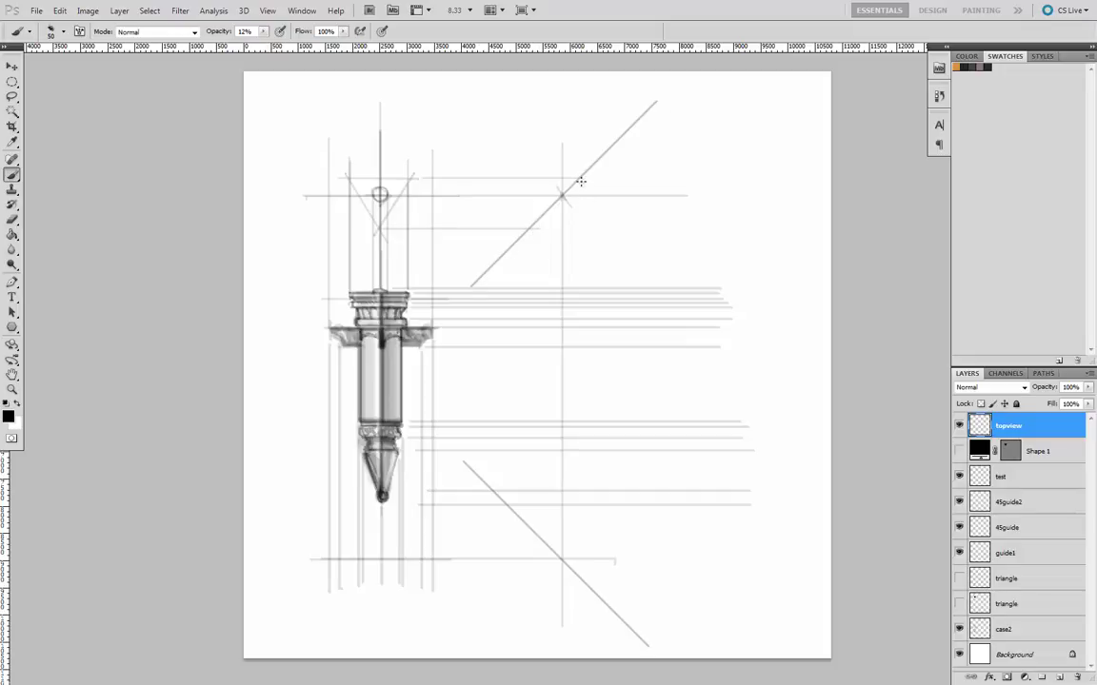
drag(580, 193, 581, 531)
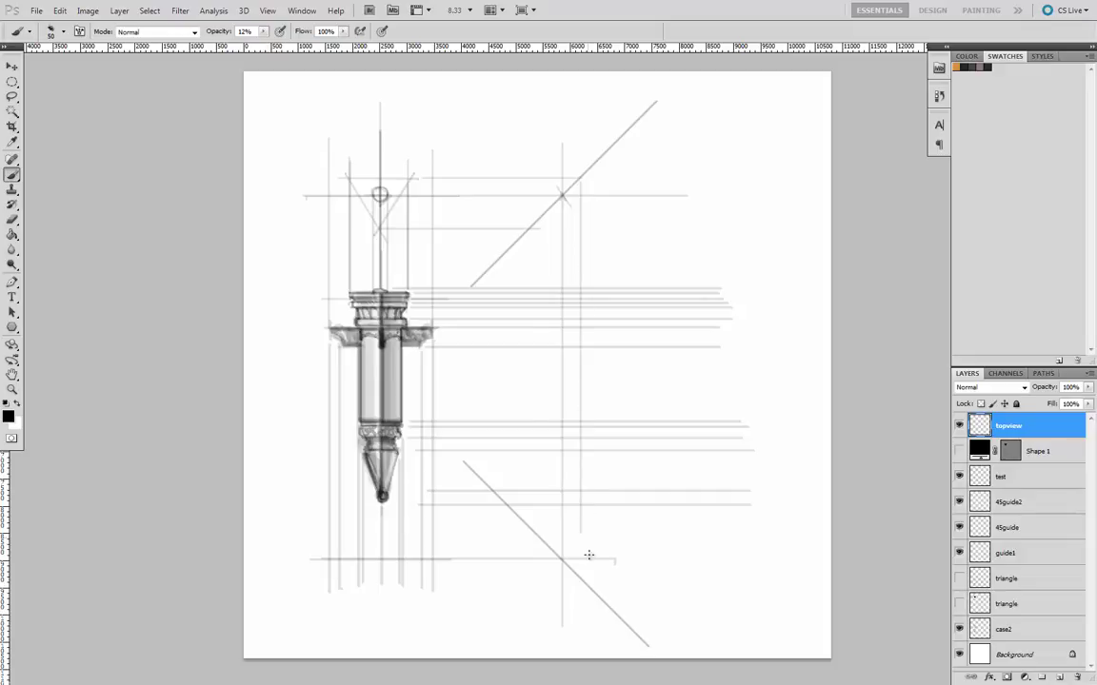
drag(529, 540, 528, 225)
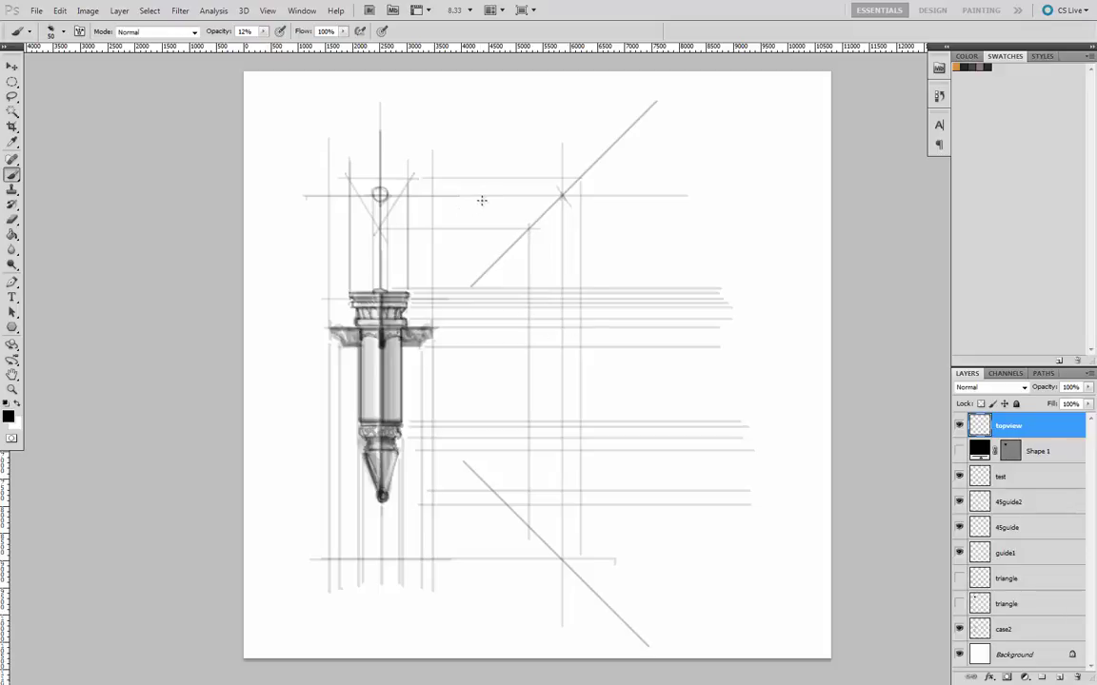
mouse_move(471, 197)
mouse_down()
mouse_move(502, 196)
mouse_move(494, 205)
mouse_up()
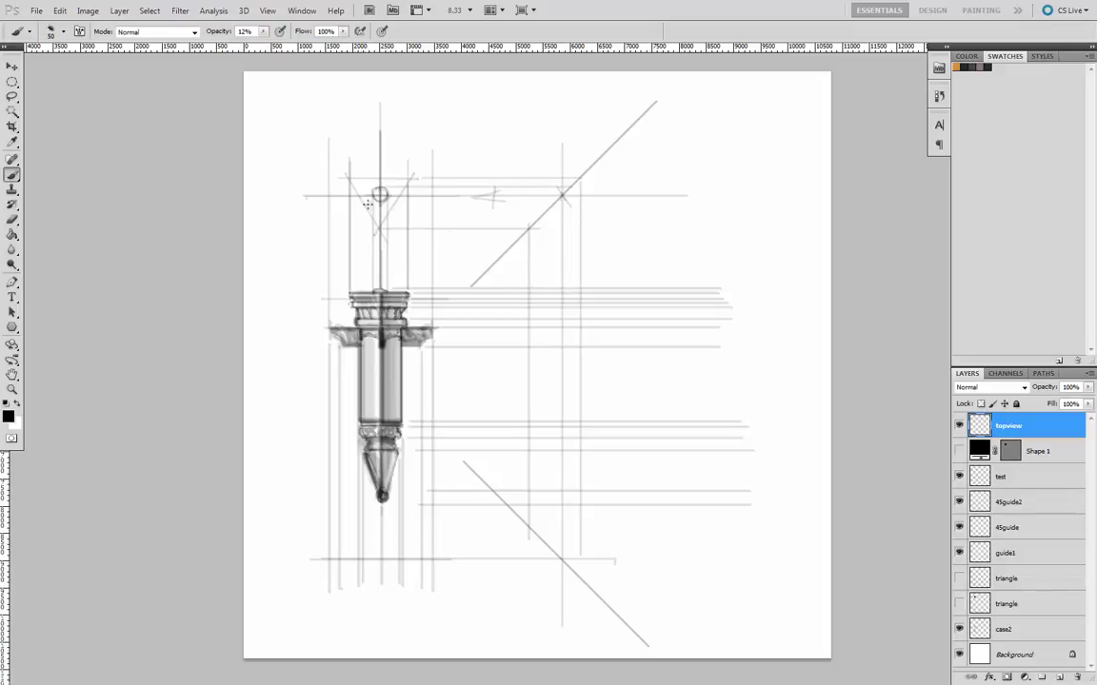
mouse_move(379, 197)
mouse_down()
mouse_move(552, 205)
mouse_move(575, 288)
mouse_up()
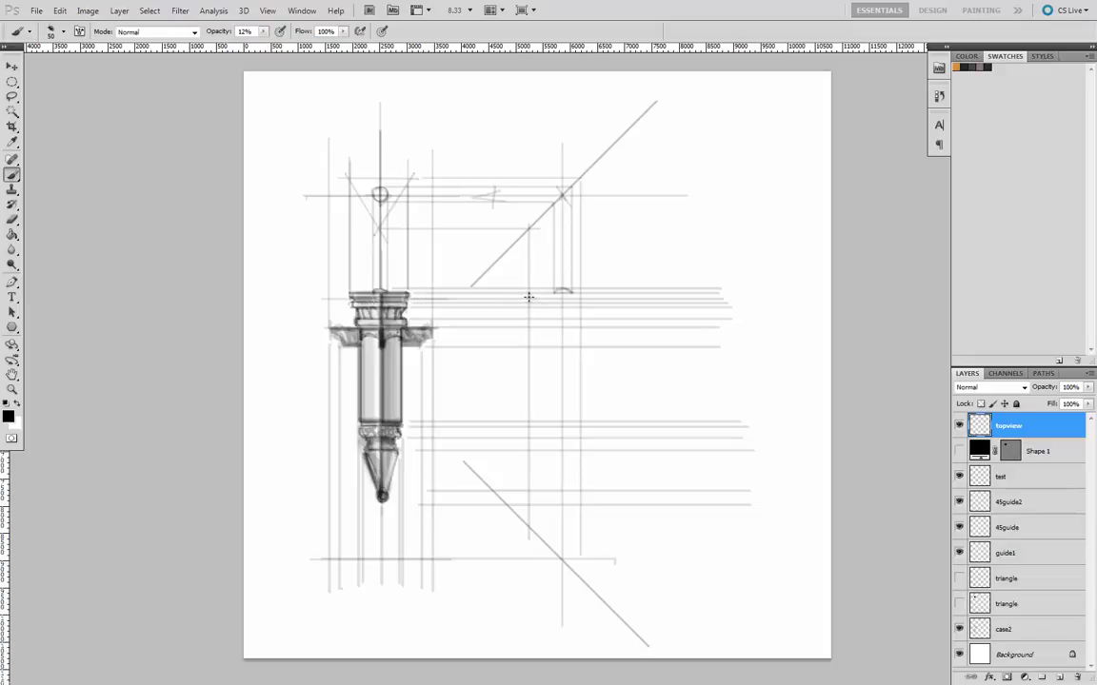
- Trace a small rectangle between the two verticals and darken the upper line and right frame edge
drag(528, 297, 580, 297)
drag(531, 296, 580, 296)
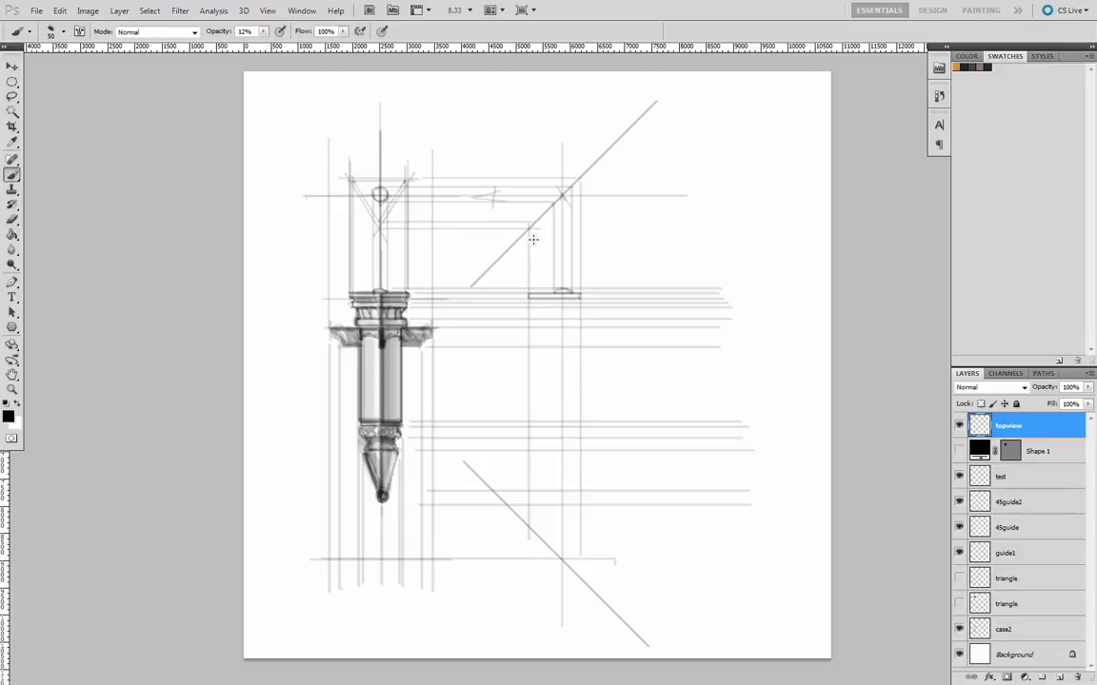
drag(533, 228, 530, 295)
drag(528, 301, 579, 302)
drag(576, 180, 418, 179)
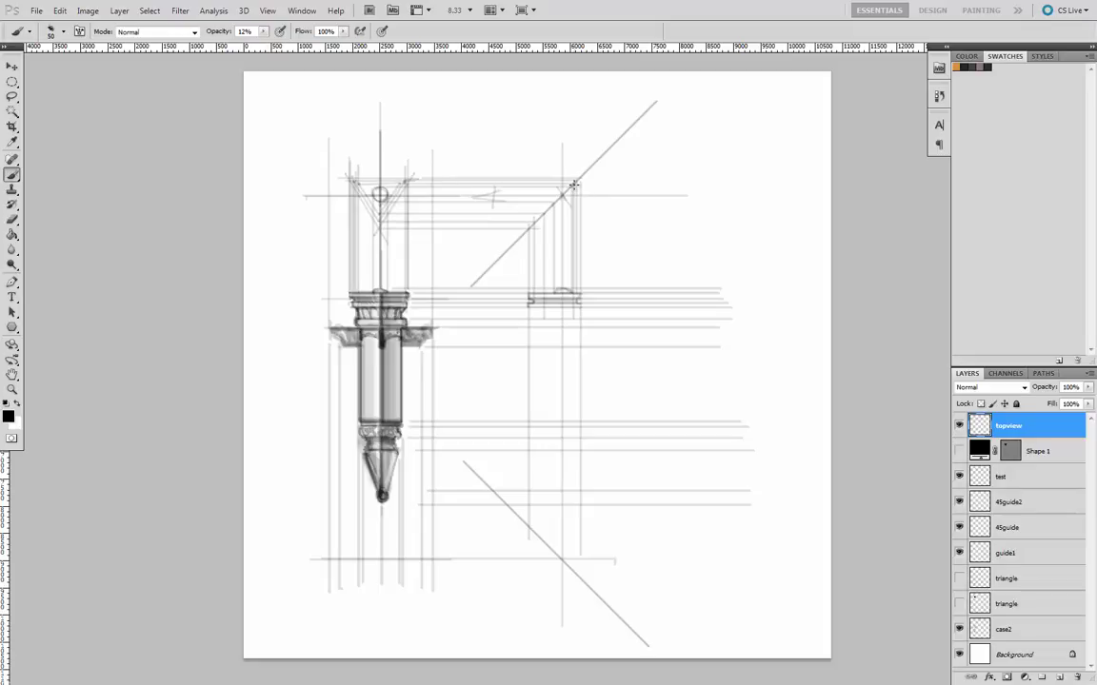
drag(573, 183, 572, 311)
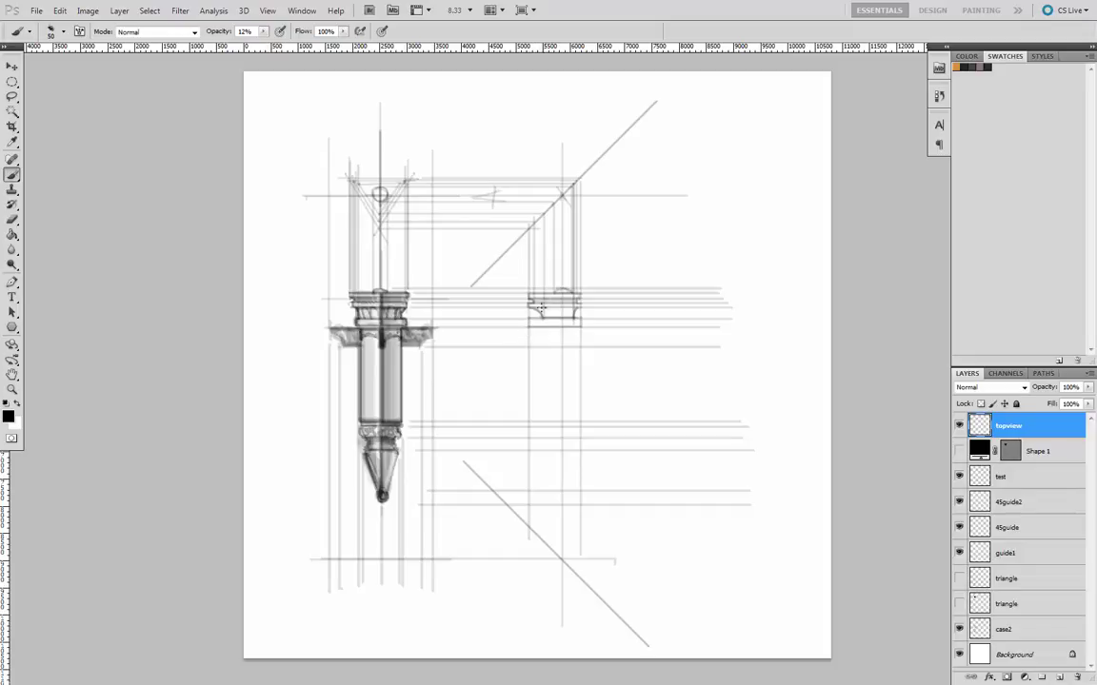
- Trace the right capital's bottom curve and edge, then darken the shaft's left edge downward
drag(540, 315, 567, 308)
drag(530, 325, 576, 327)
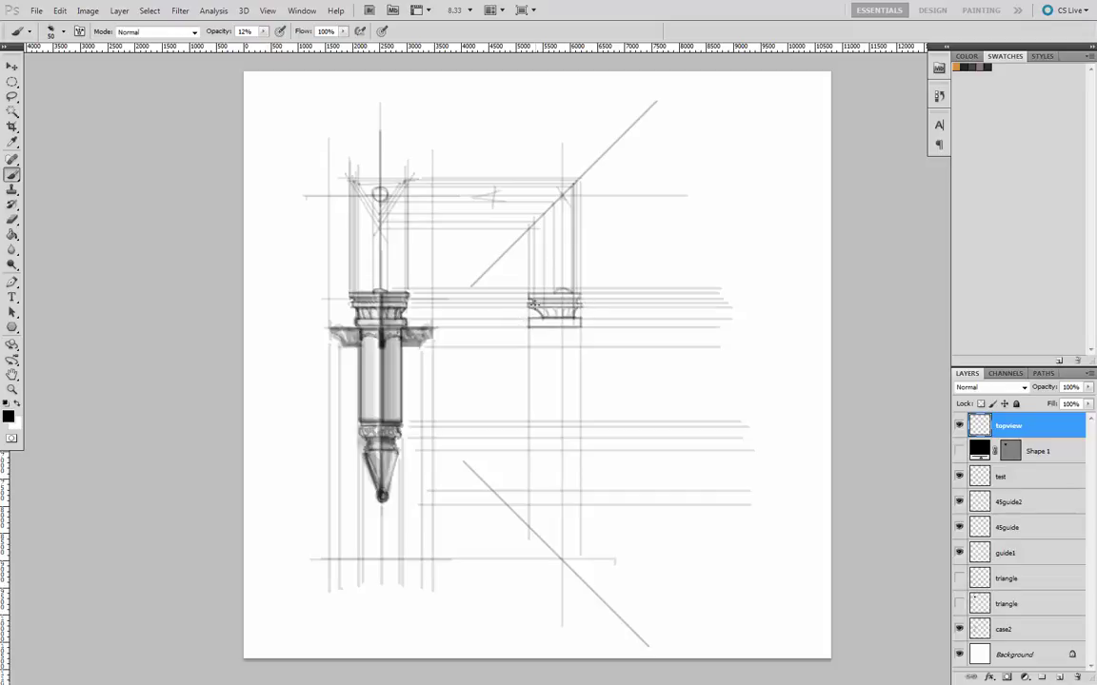
drag(533, 303, 714, 308)
drag(358, 391, 357, 507)
drag(360, 444, 361, 576)
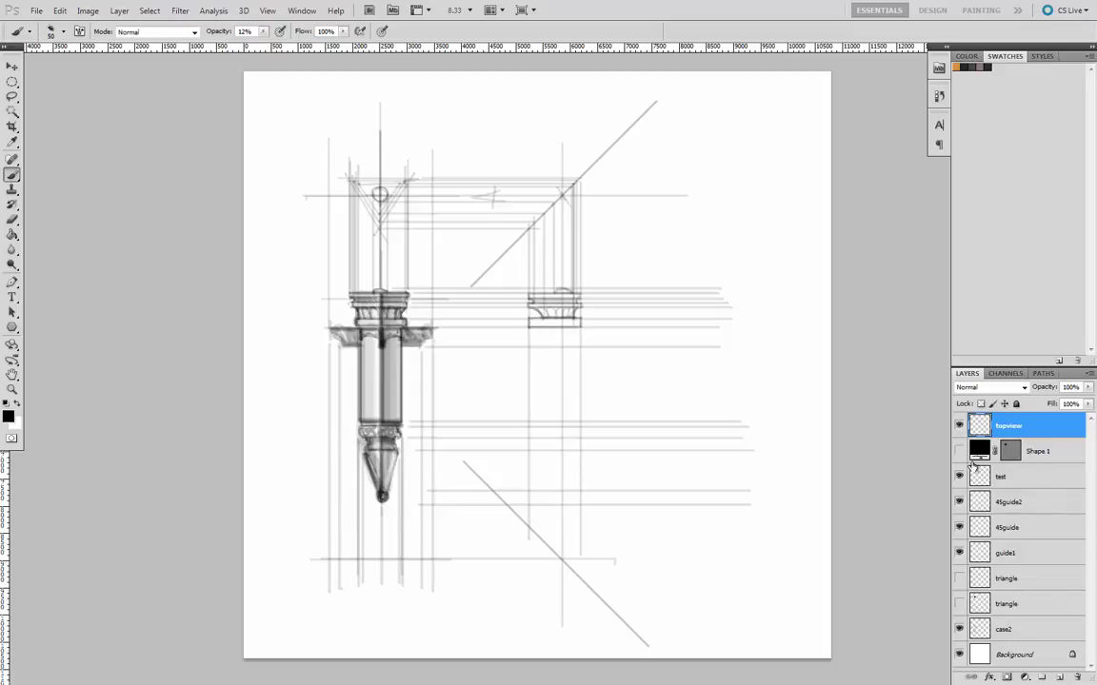
- Show the grey triangle guide and draw two horizontal construction lines from it
click(959, 579)
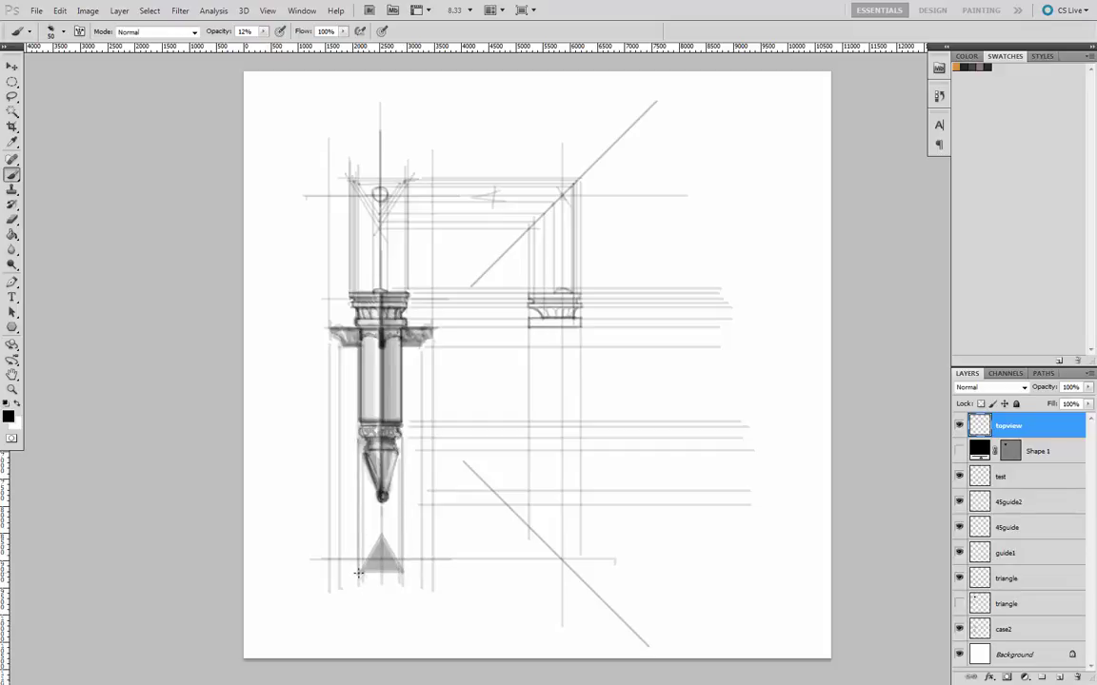
drag(358, 572, 585, 572)
drag(381, 534, 514, 534)
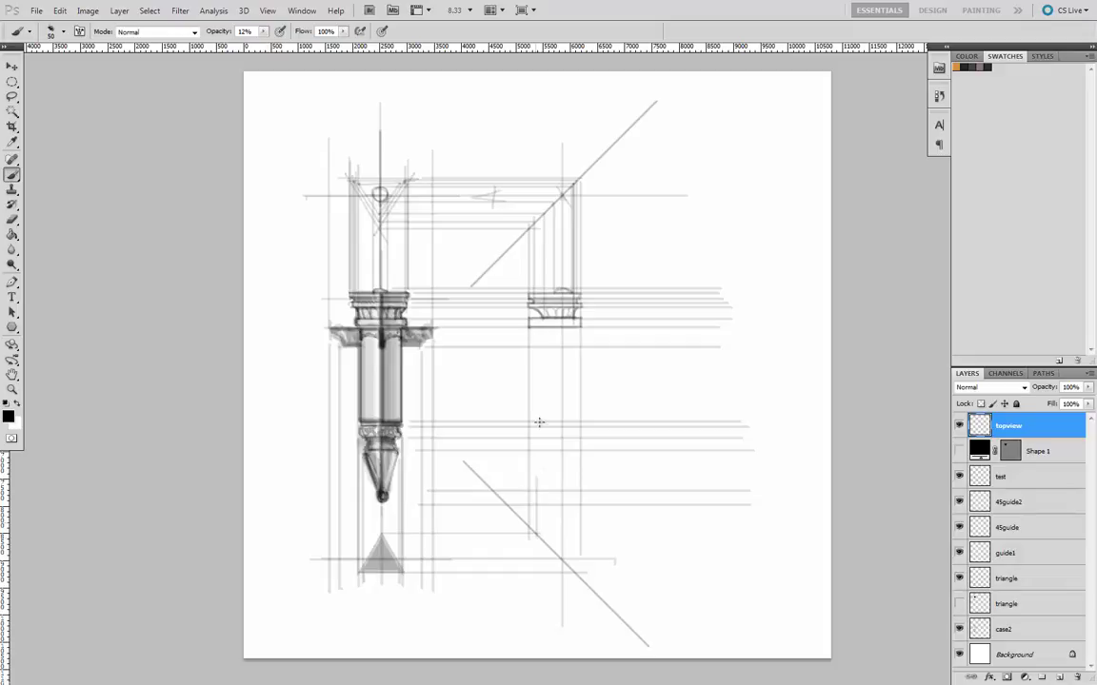
- Draw vertical construction lines down the right column and add a mirroring curved mark
drag(539, 330, 547, 527)
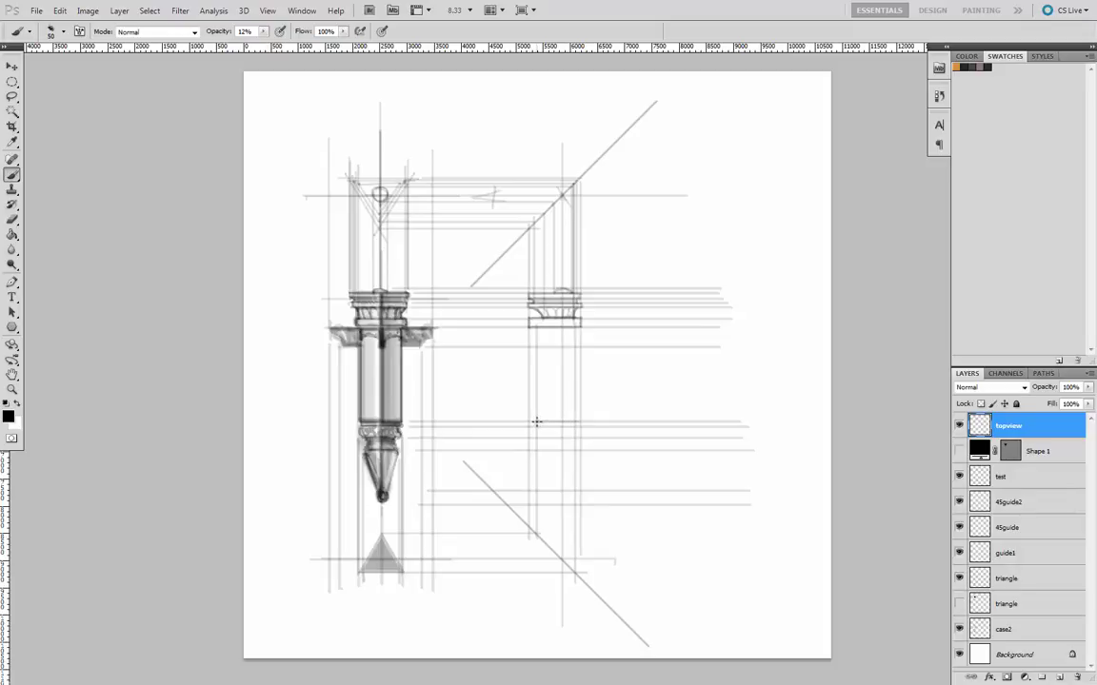
drag(536, 421, 535, 329)
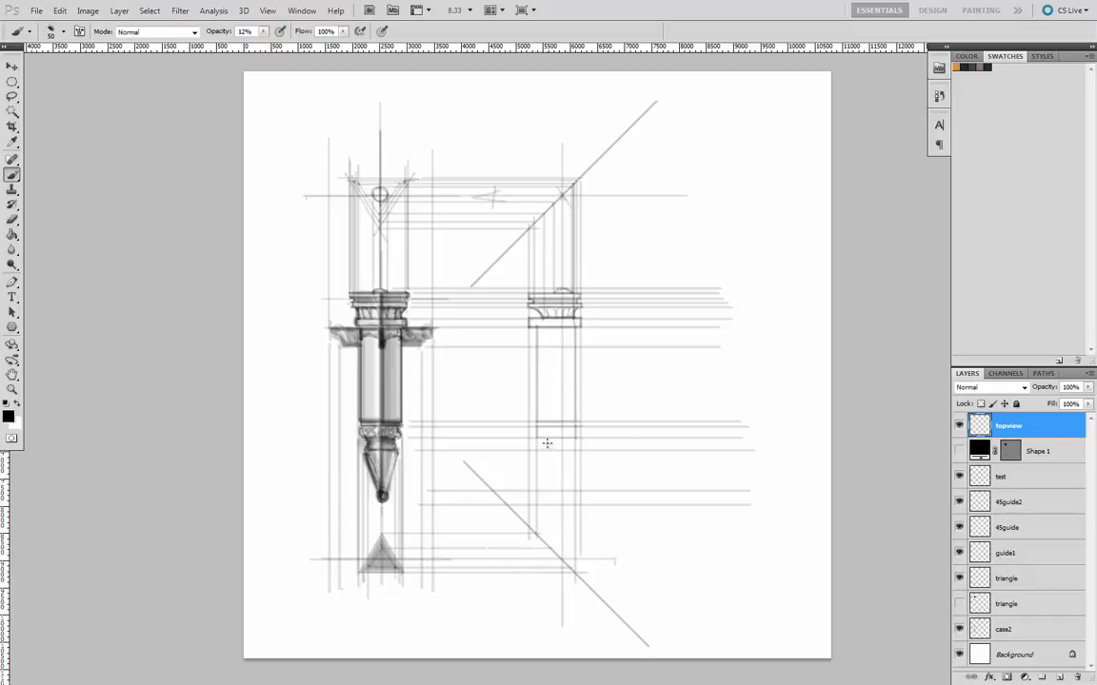
drag(550, 502, 550, 547)
drag(550, 449, 549, 539)
drag(575, 438, 574, 450)
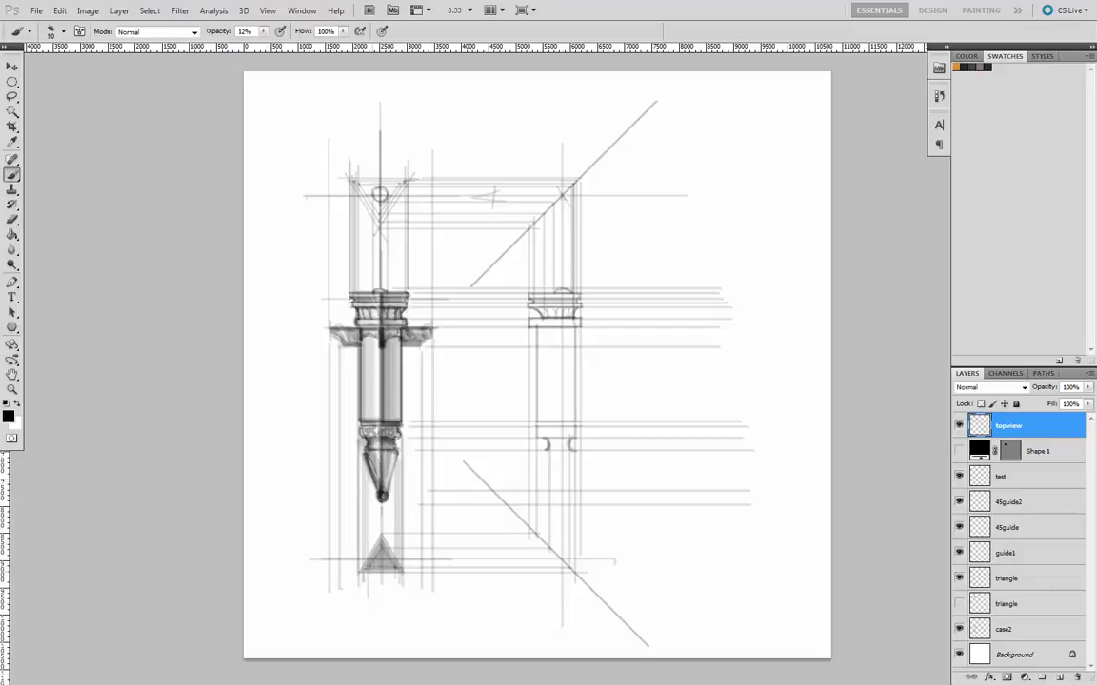
- Draw three horizontal construction lines across the lower drawing
drag(399, 569, 568, 569)
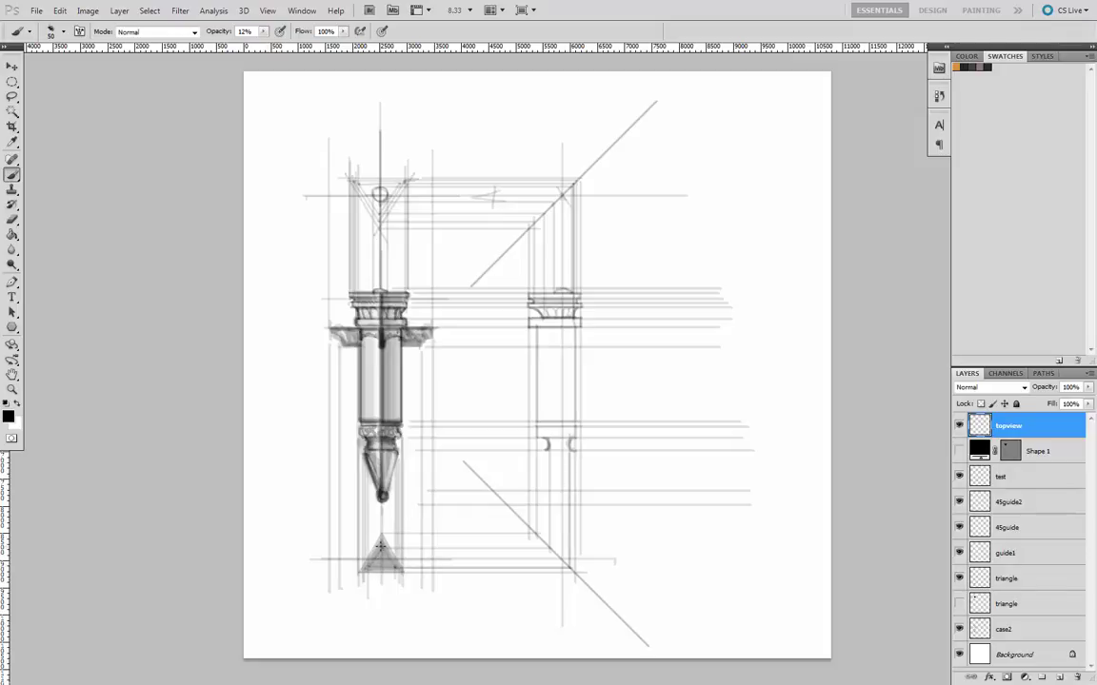
drag(380, 541, 542, 541)
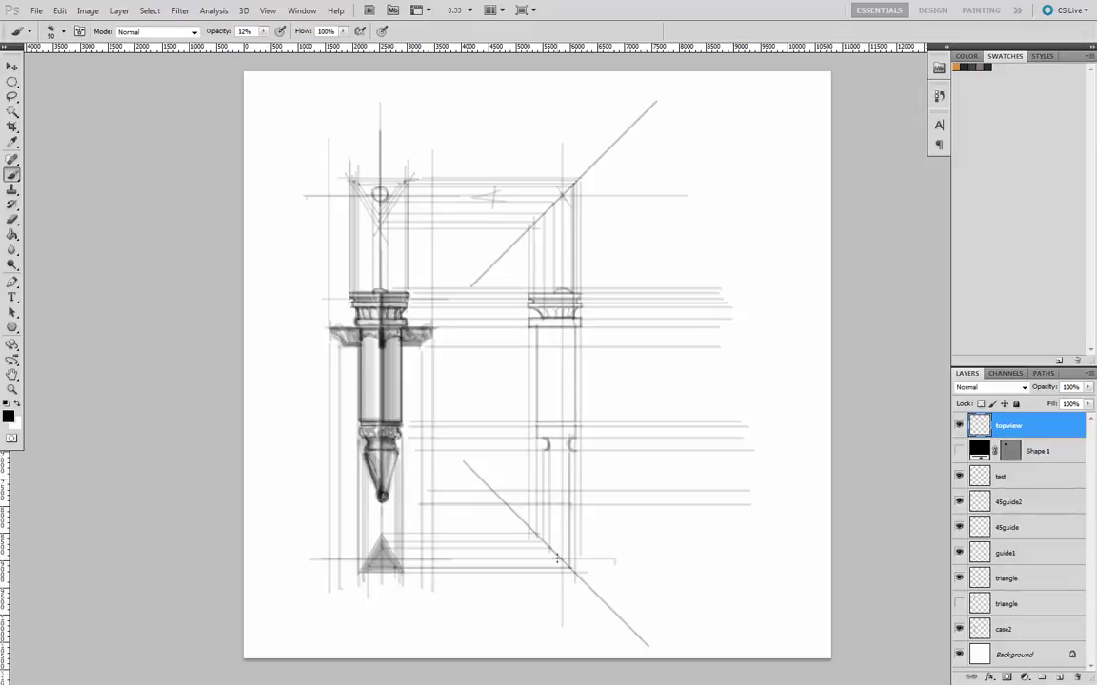
drag(363, 502, 517, 503)
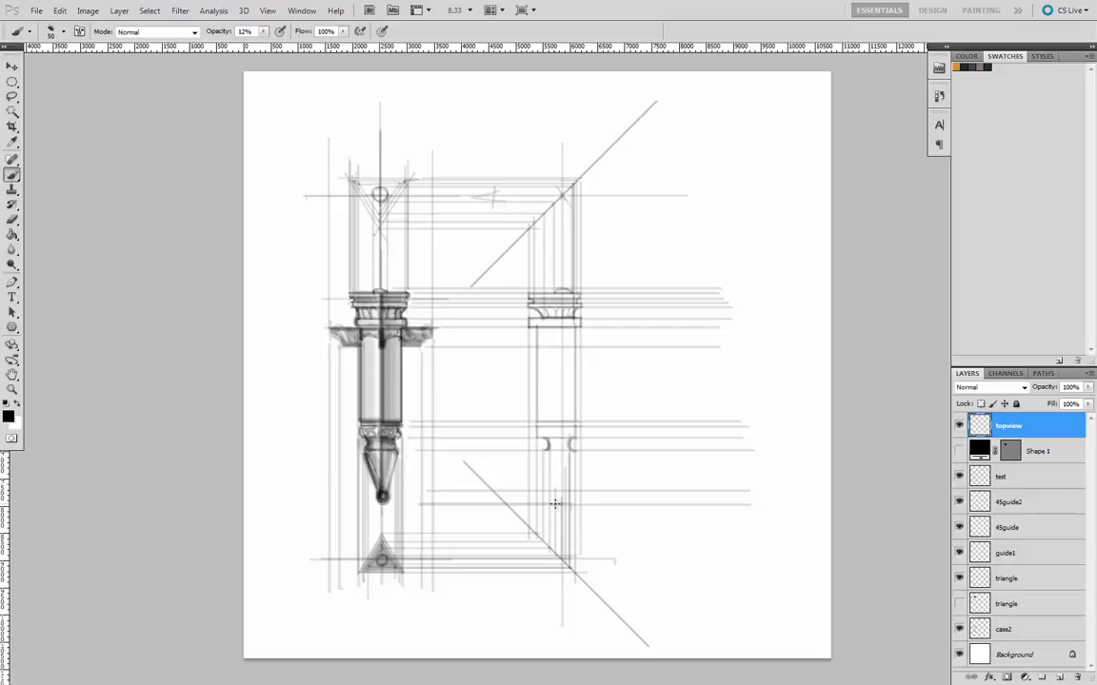
- Sketch the small tip circle and the tapered tip side, redrawing one wrong stroke
drag(556, 492, 565, 497)
mouse_move(545, 443)
mouse_down()
mouse_move(562, 496)
mouse_move(573, 452)
mouse_up()
key(ctrl+z)
drag(569, 454, 563, 491)
- Add a vertical stroke below the right column and erase the stray right strokes of the tip
drag(569, 565, 569, 495)
click(12, 219)
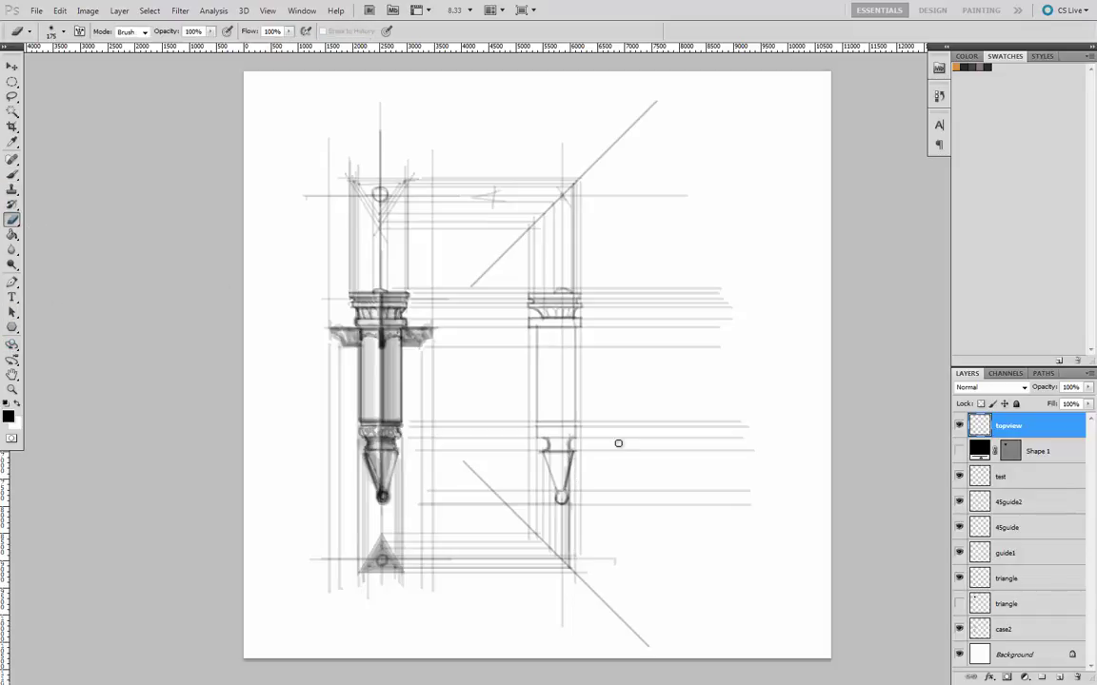
drag(573, 456, 569, 497)
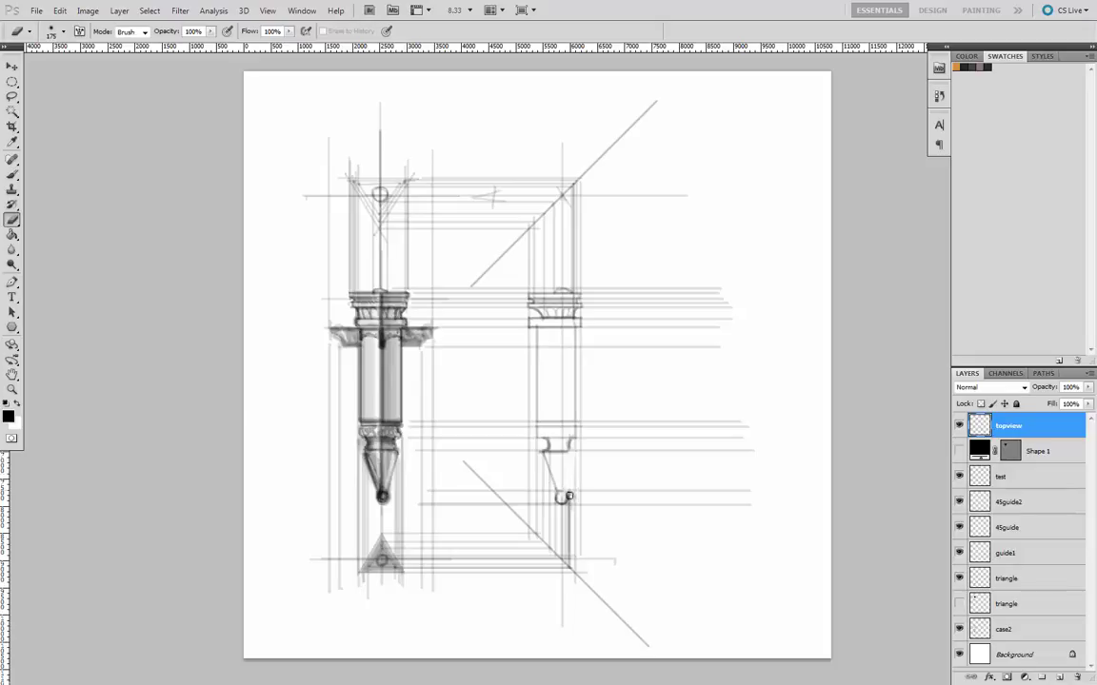
click(12, 172)
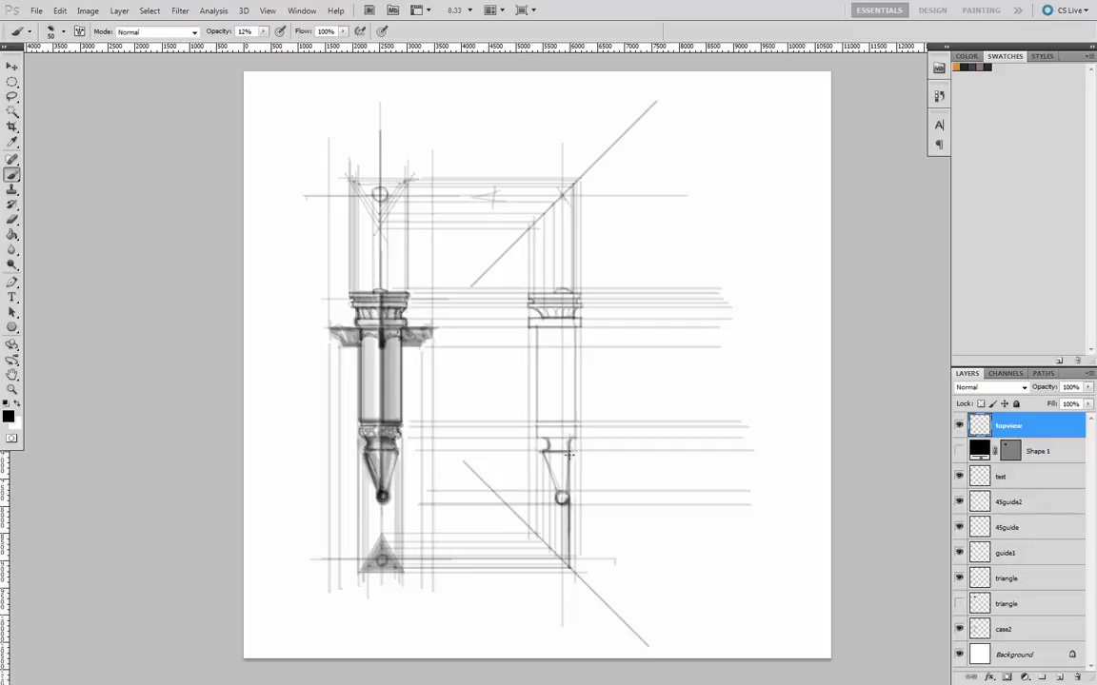
- Draw a moulding line across the top of the tip and raise brush opacity to 20%
drag(545, 441, 569, 438)
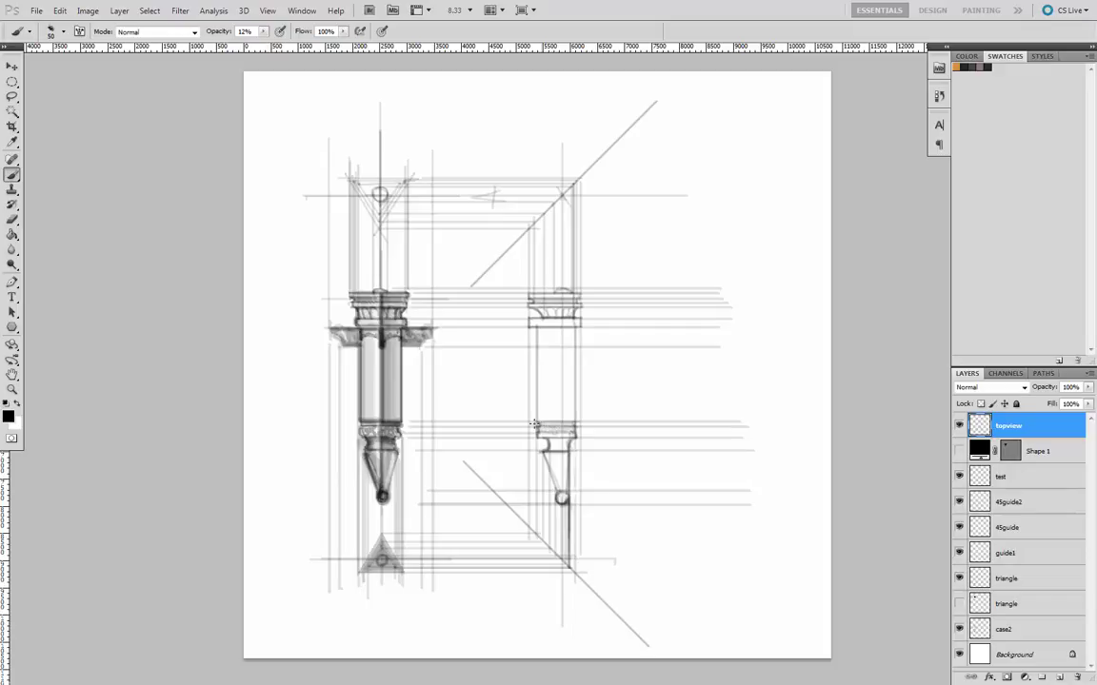
click(264, 31)
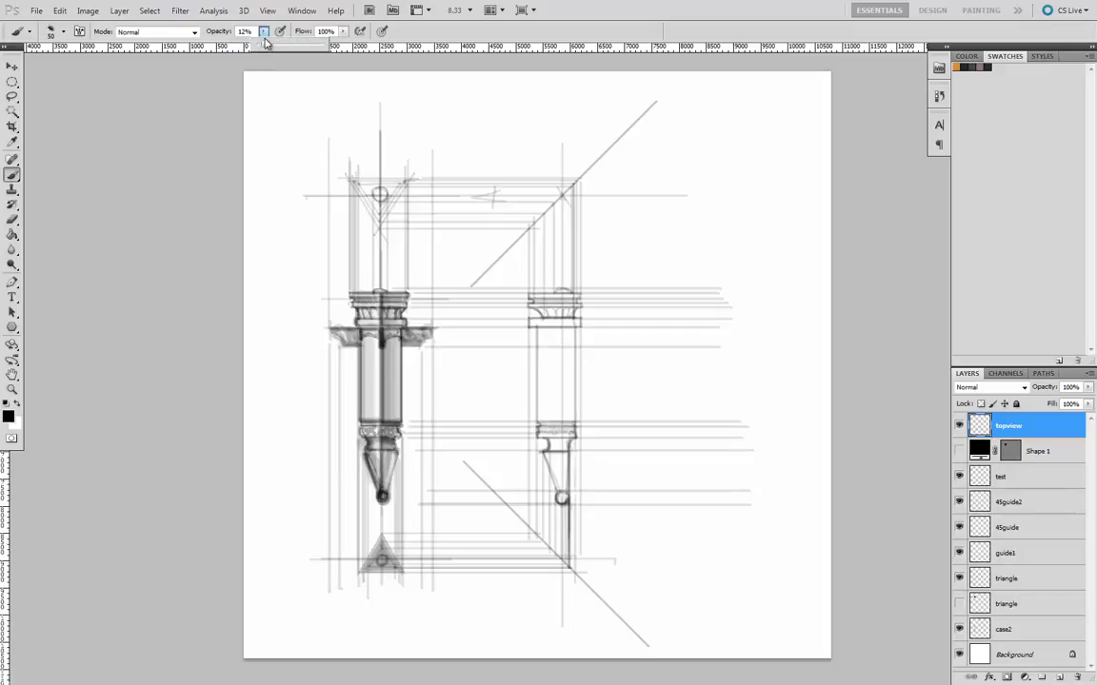
drag(260, 47, 274, 48)
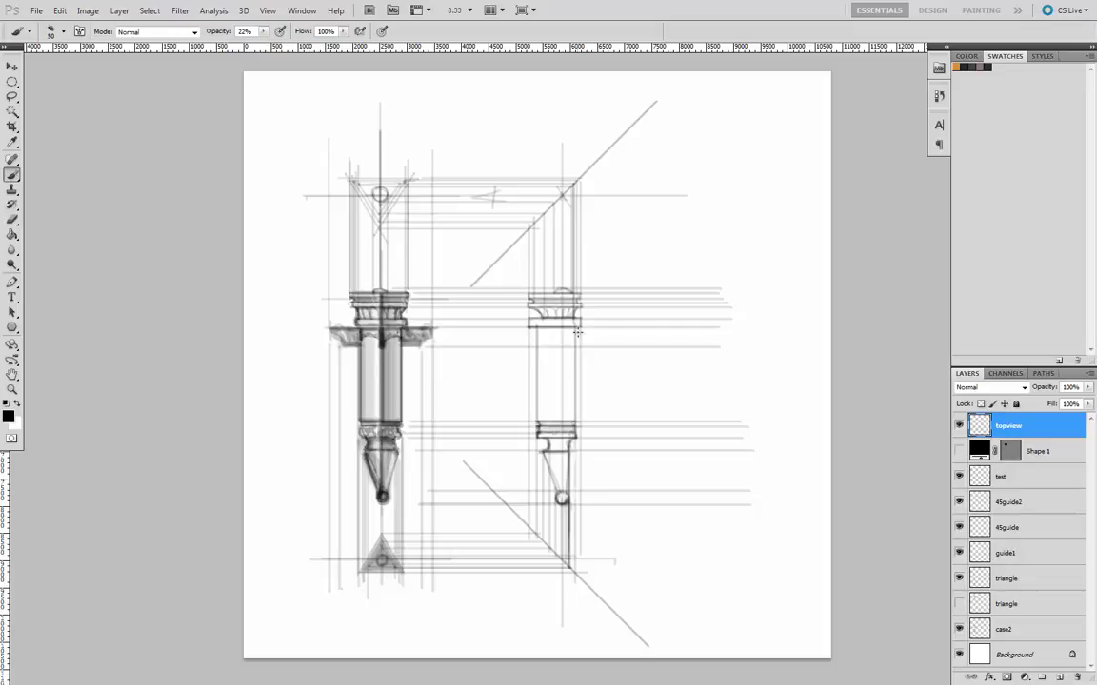
- Darken the right column's capital top, the line beneath it and both shaft edges
shift+click(580, 325)
shift+click(537, 419)
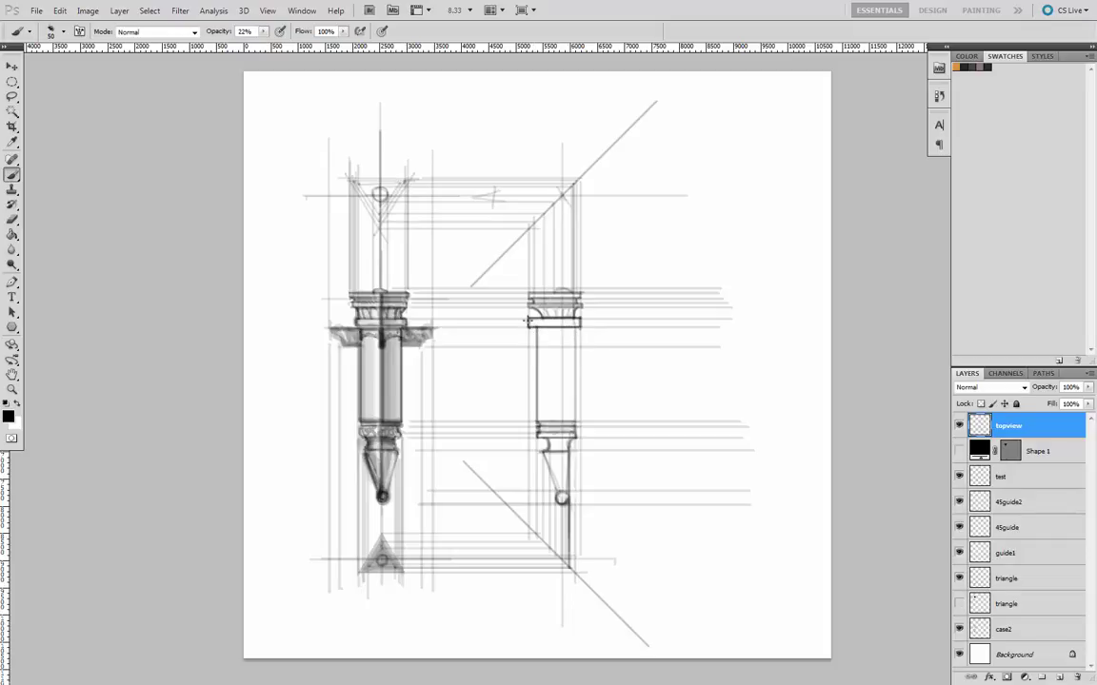
mouse_move(529, 324)
mouse_down()
mouse_move(576, 332)
mouse_move(546, 331)
mouse_move(542, 404)
mouse_up()
drag(578, 329, 578, 423)
drag(521, 297, 522, 394)
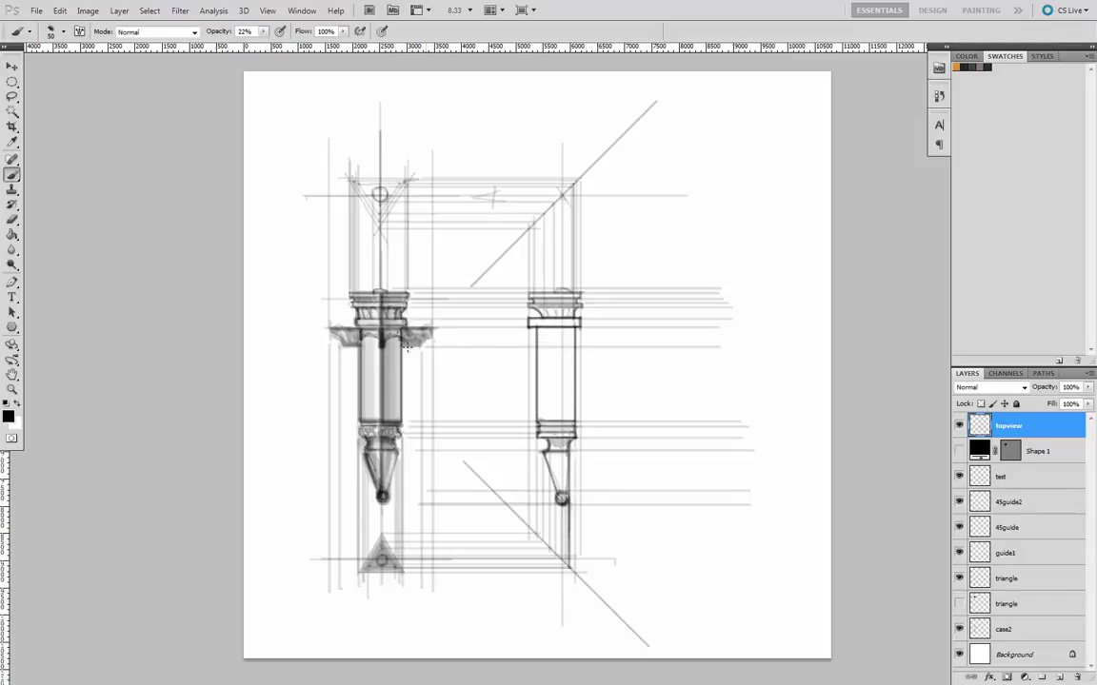
- Darken the left column's side edges and draw a V above it
drag(328, 328, 329, 116)
drag(433, 335, 433, 131)
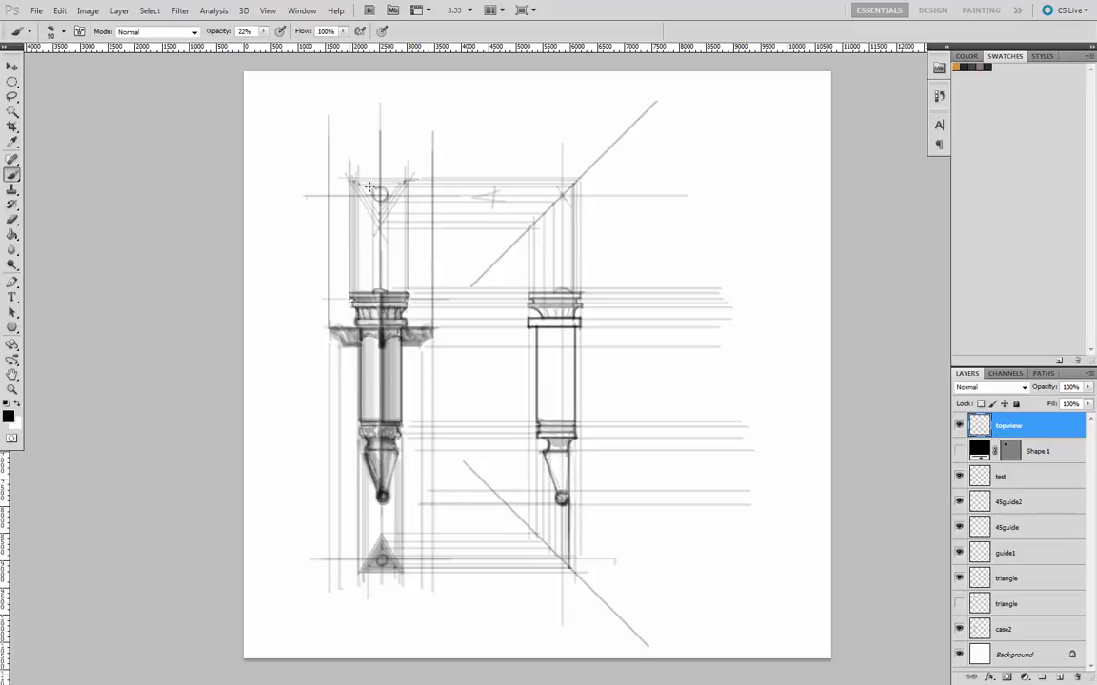
drag(308, 156, 378, 195)
drag(444, 159, 381, 195)
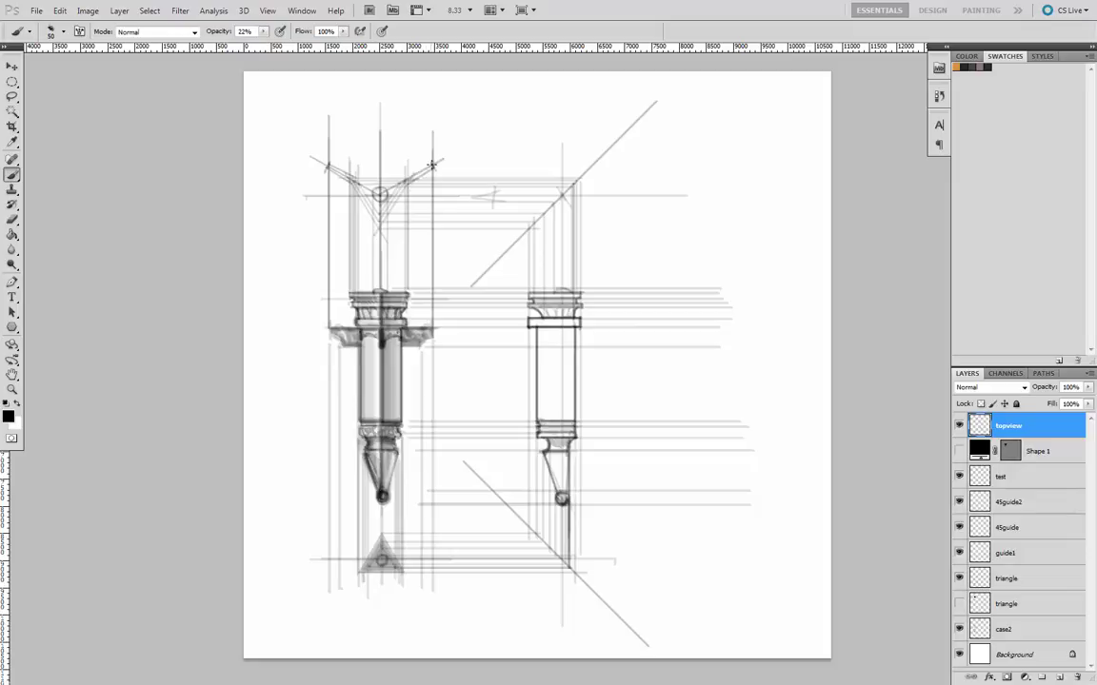
mouse_move(376, 190)
mouse_down()
mouse_move(446, 171)
mouse_move(617, 163)
mouse_up()
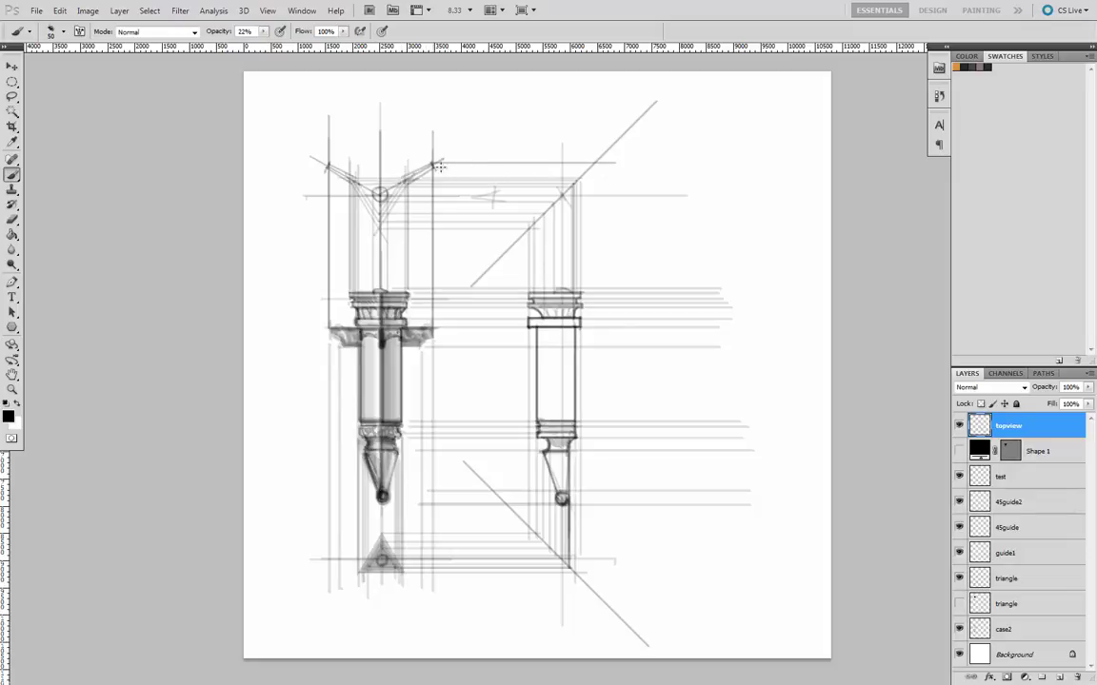
- Add horizontal and vertical projection lines framing the right column's top and side
drag(438, 167, 626, 167)
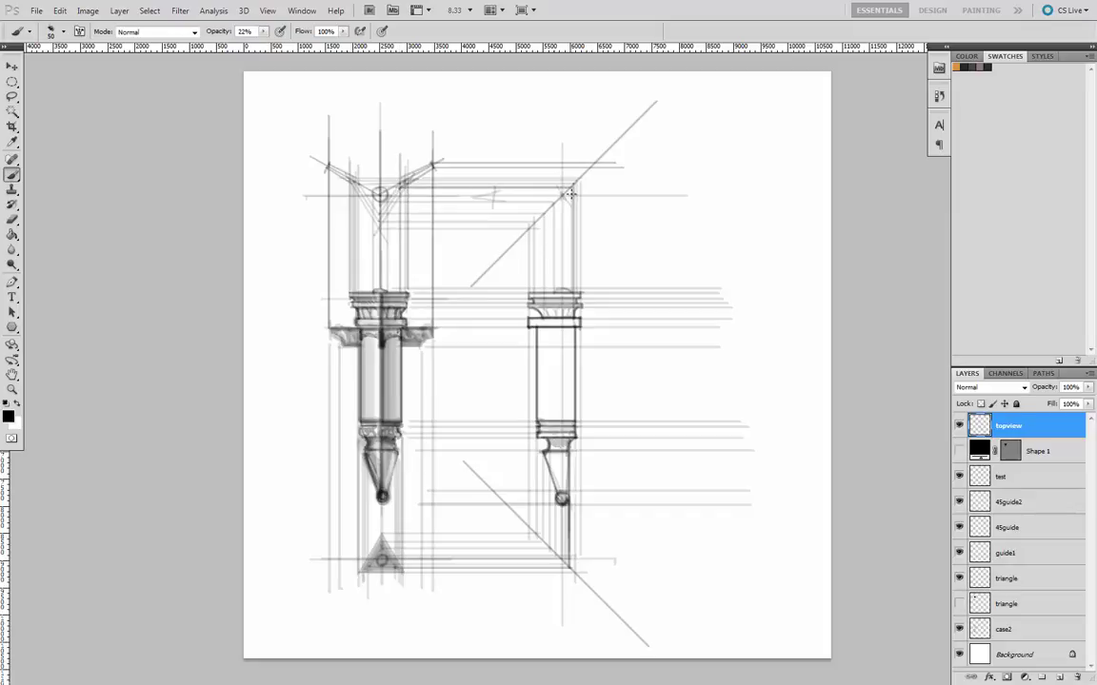
shift+click(577, 323)
drag(571, 327, 617, 327)
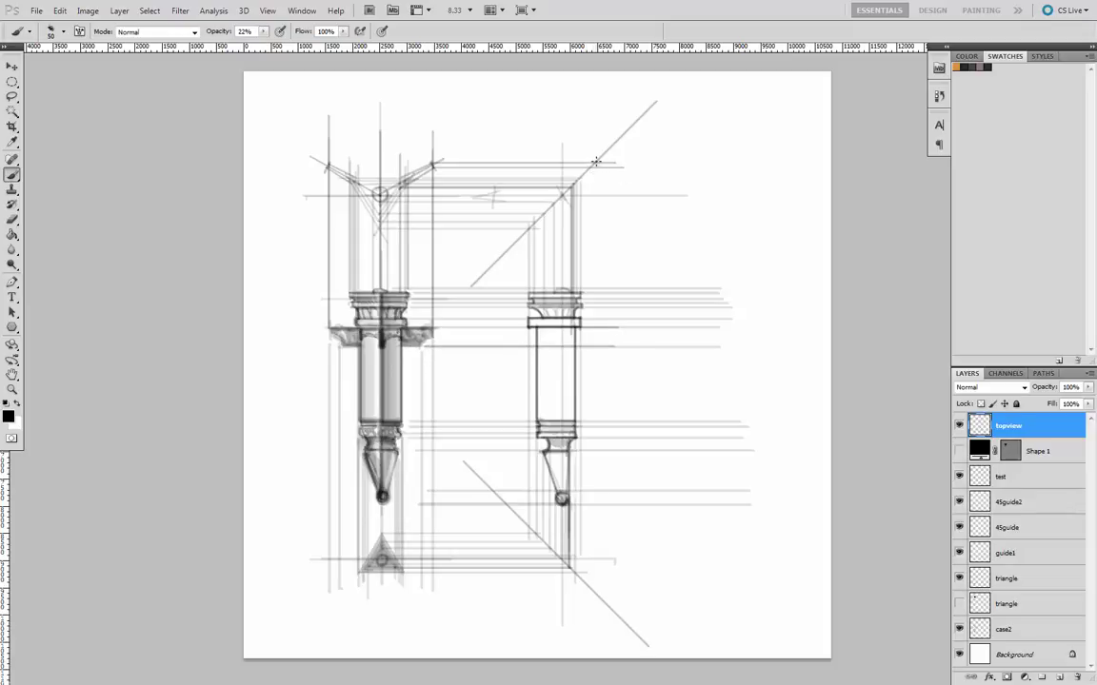
drag(597, 162, 596, 359)
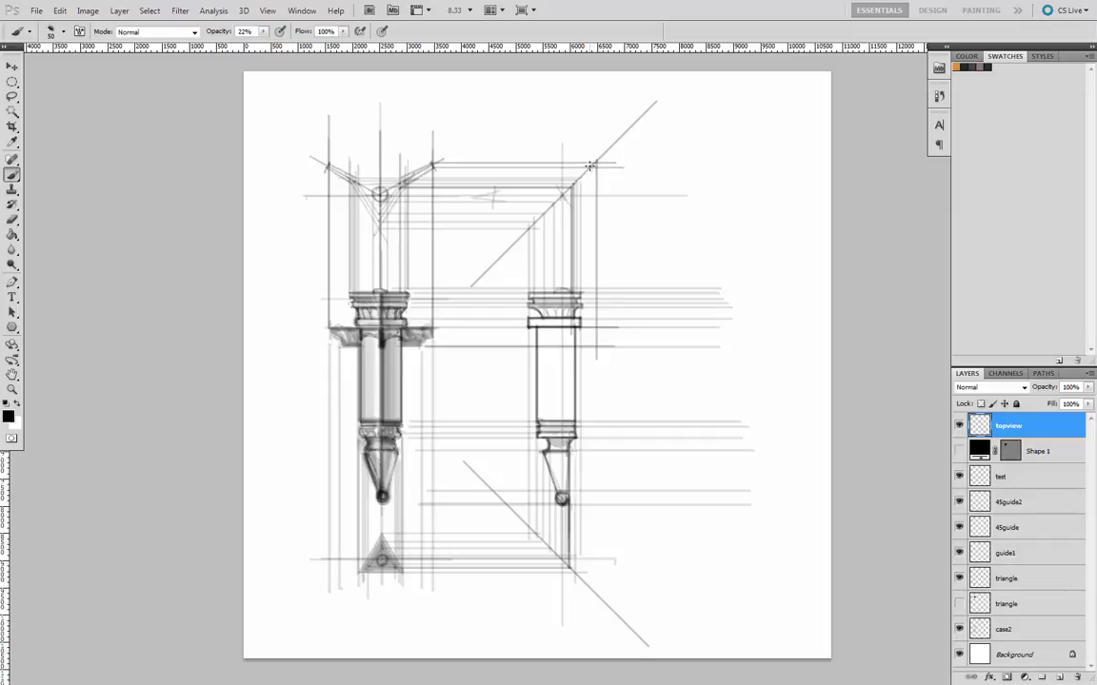
drag(591, 166, 591, 373)
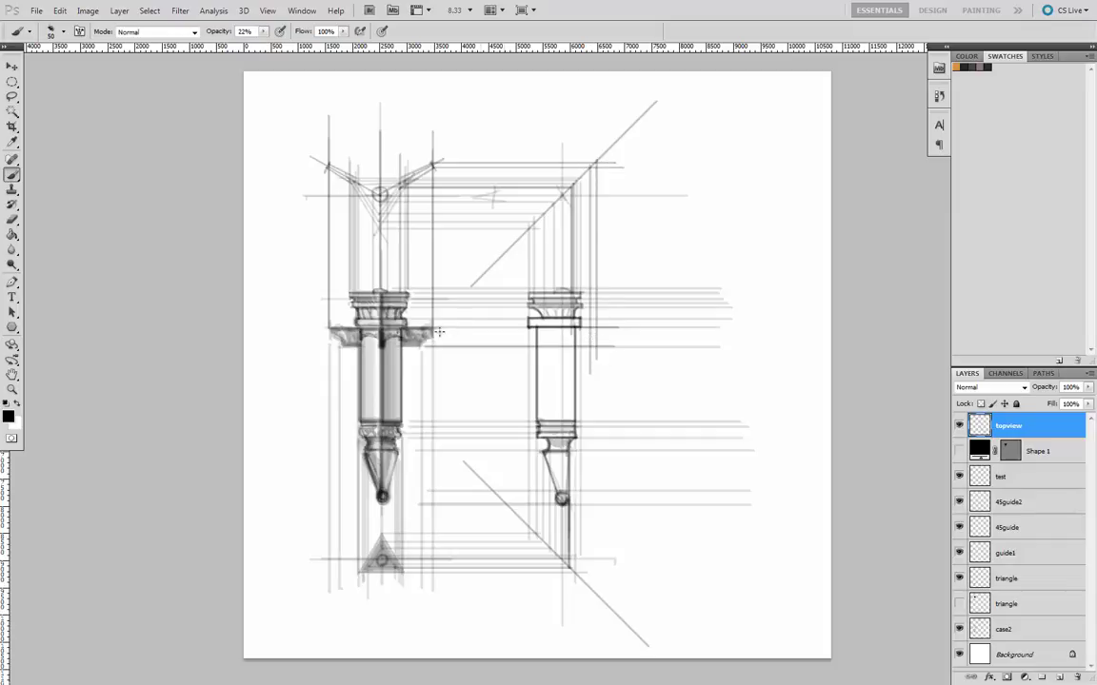
drag(446, 339, 602, 338)
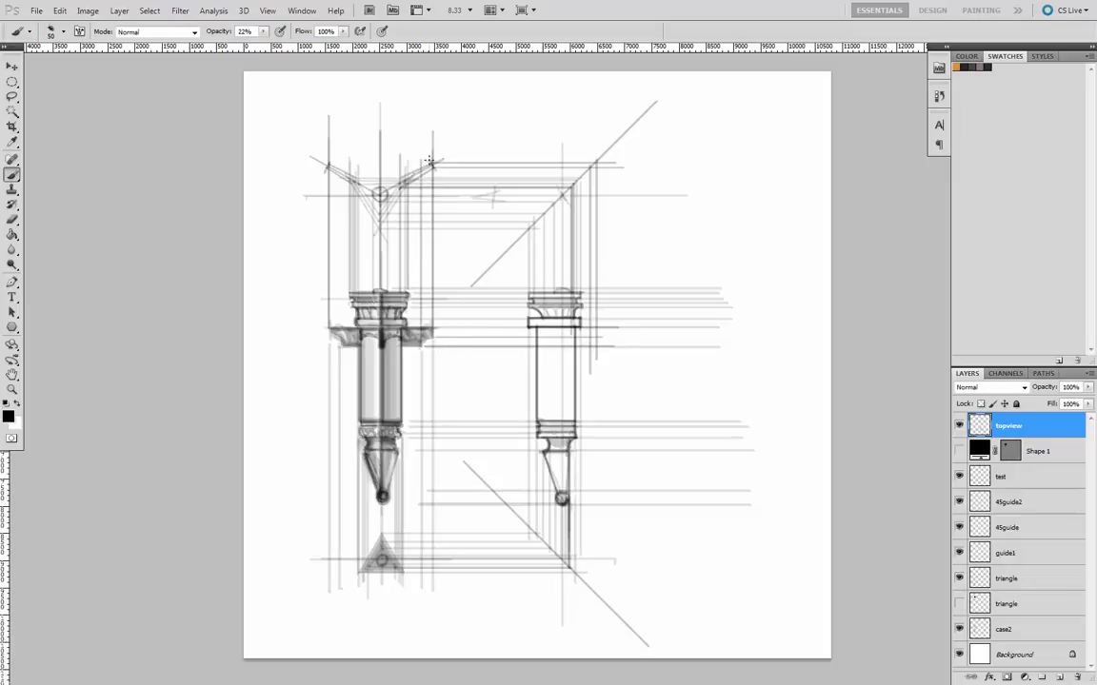
drag(421, 175, 583, 179)
- Draw the bracket's vertical line beside the right capital, then toggle topview to check it
shift+click(586, 348)
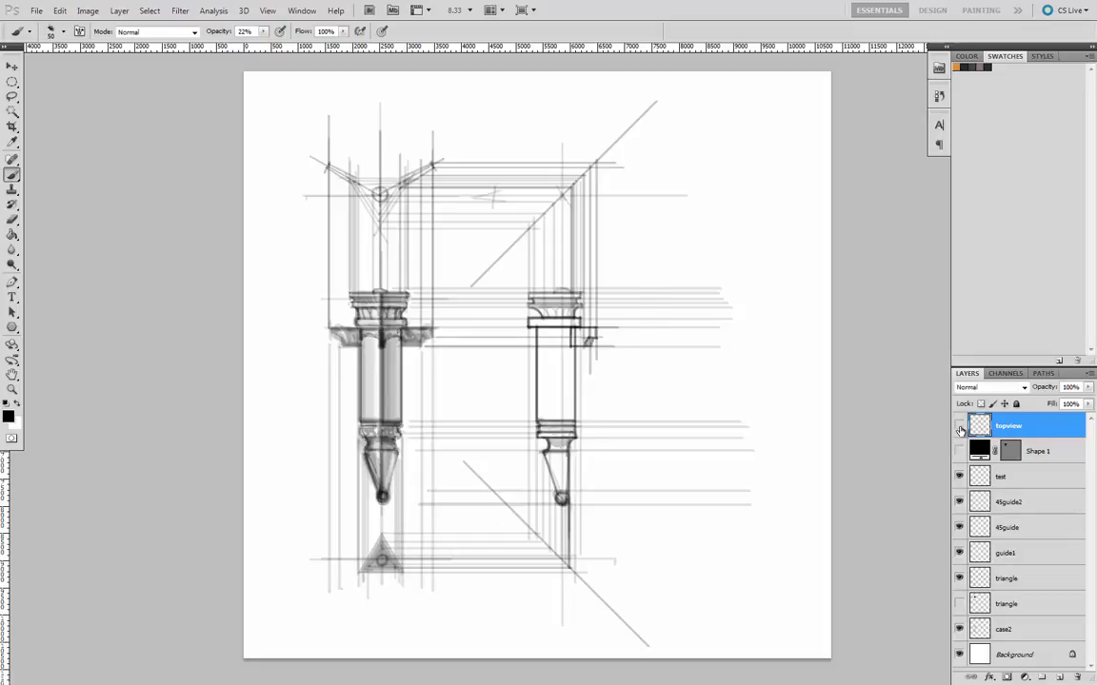
click(960, 426)
click(959, 426)
click(960, 425)
click(960, 425)
click(960, 426)
click(960, 425)
- Toggle the 45guide2 and 45guide layers off and on, then hide guide1
click(959, 501)
click(960, 501)
click(960, 527)
click(960, 528)
click(960, 553)
- Check the triangle, case2 and topview layers, fade topview to 42%, and add a layer above it
click(959, 553)
click(959, 578)
click(960, 578)
click(960, 603)
click(960, 604)
click(959, 629)
click(959, 629)
click(959, 425)
click(959, 425)
mouse_move(1088, 387)
mouse_down()
mouse_move(1082, 405)
mouse_move(1051, 408)
mouse_up()
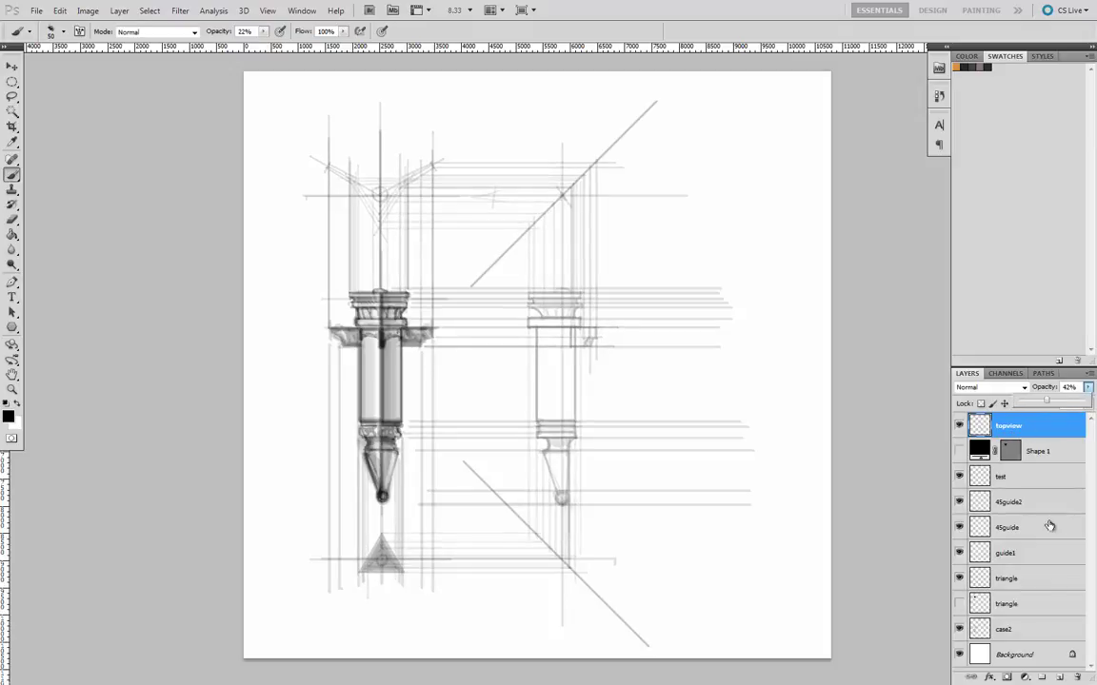
key(ctrl+shift+alt+n)
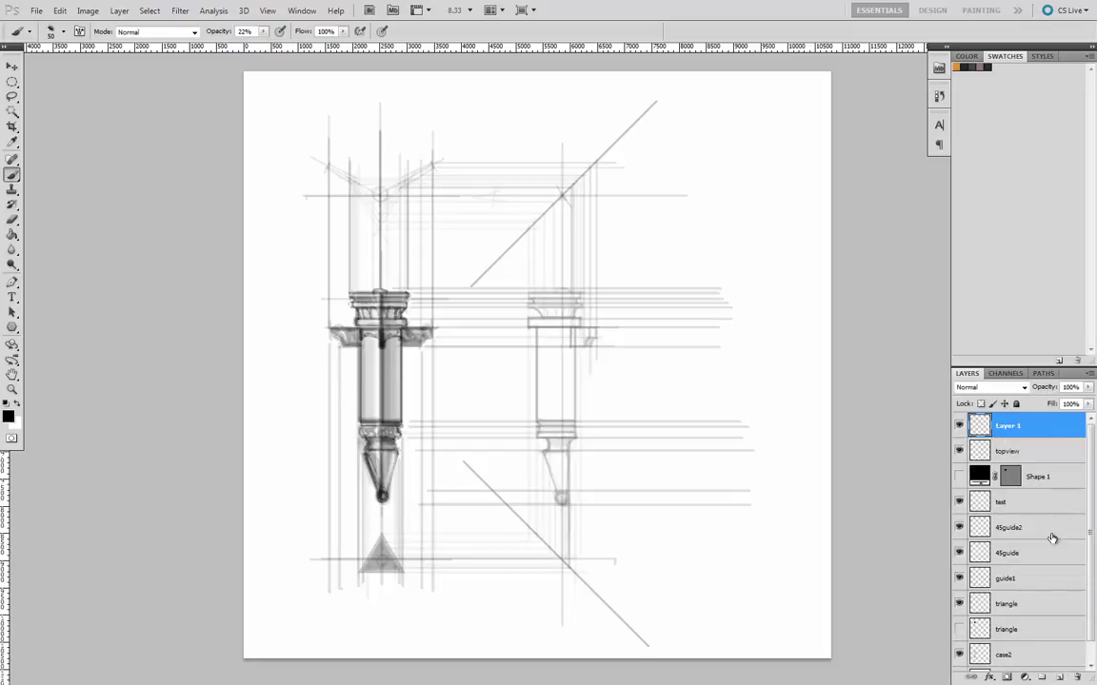
- Rename the topview layer to 'view guides'
double_click(1008, 453)
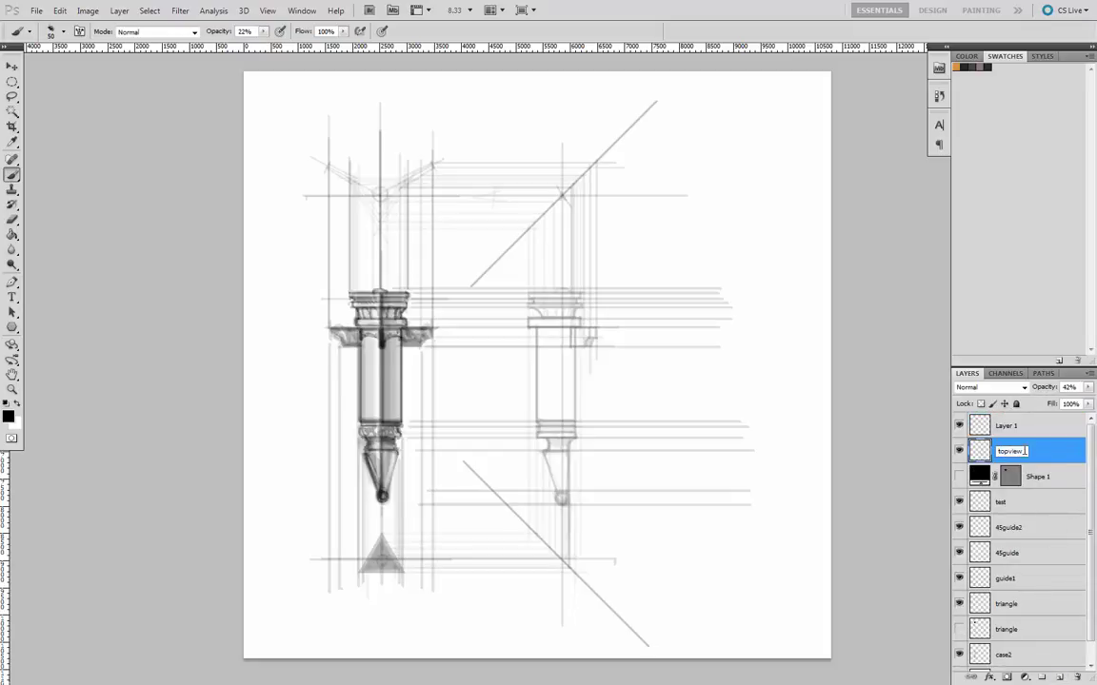
text(_guide)
key(Return)
double_click(1007, 453)
click(1000, 452)
key(BackSpace)
key(BackSpace)
key(BackSpace)
key(Return)
- On Layer 1, set brush opacity 50% and size 45, and zoom to the right capital
click(1002, 429)
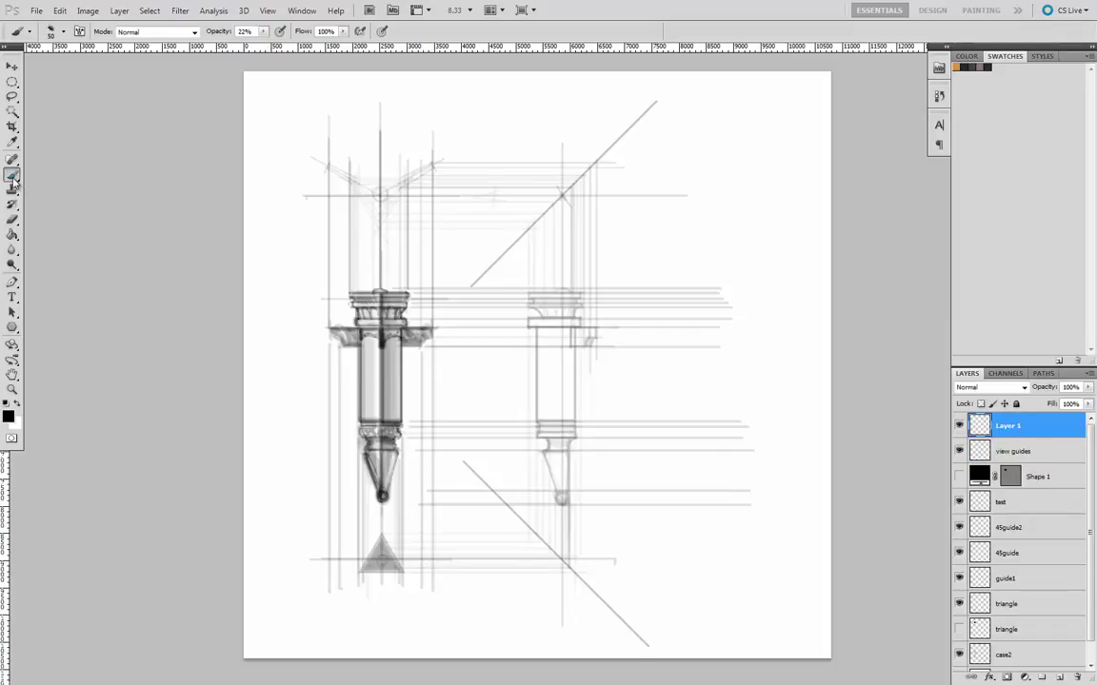
click(264, 31)
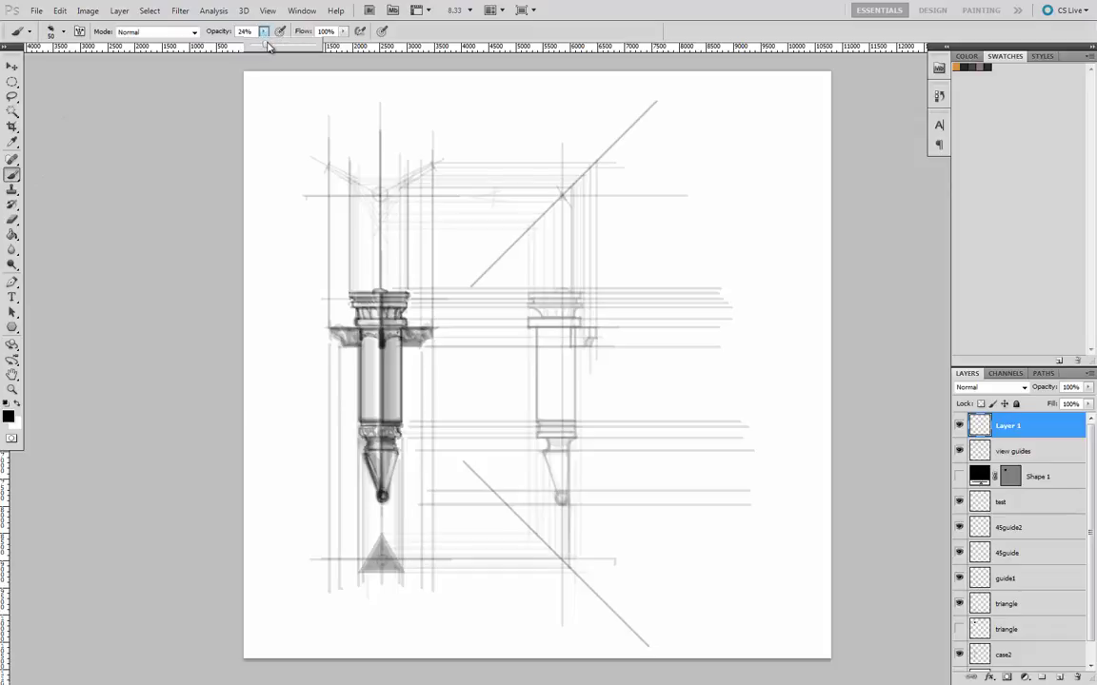
drag(243, 42, 285, 50)
key(bracketleft)
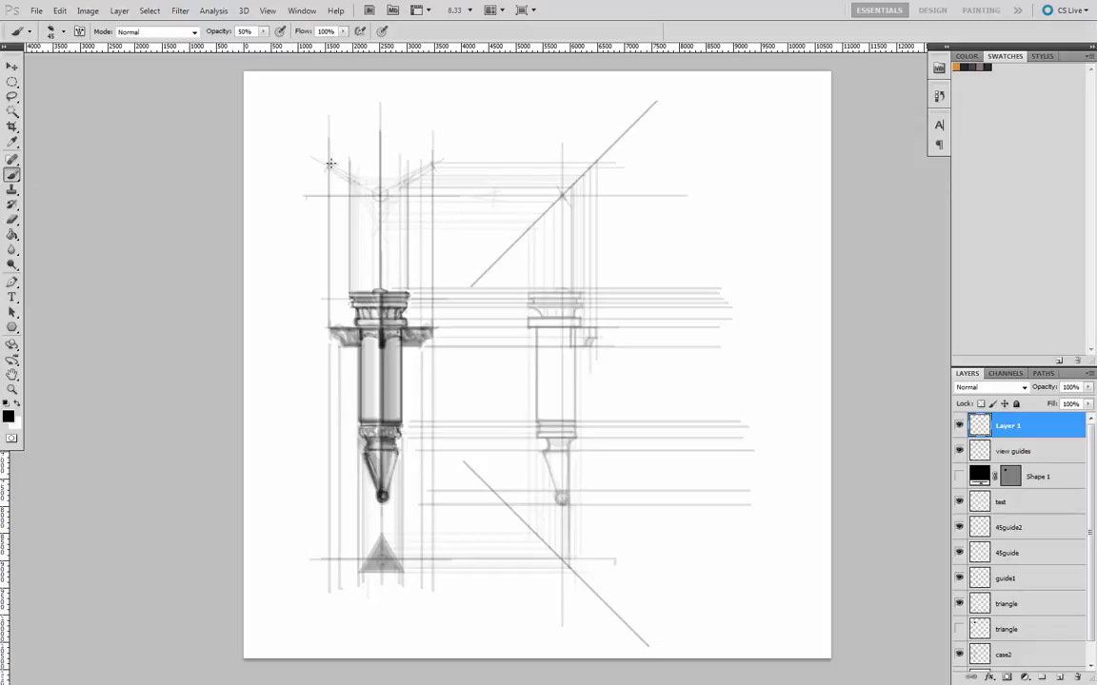
key(ctrl+plus)
drag(350, 270, 364, 307)
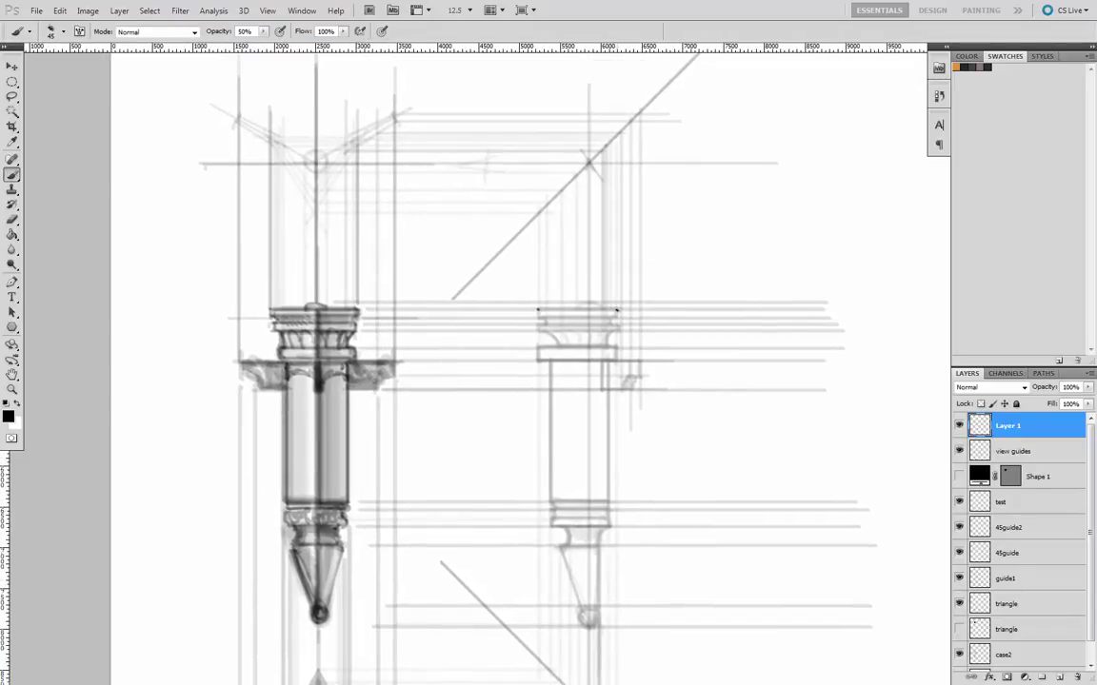
- Draw the thin rectangular slab on top of the right column's capital
shift+click(618, 310)
shift+click(618, 319)
shift+click(538, 319)
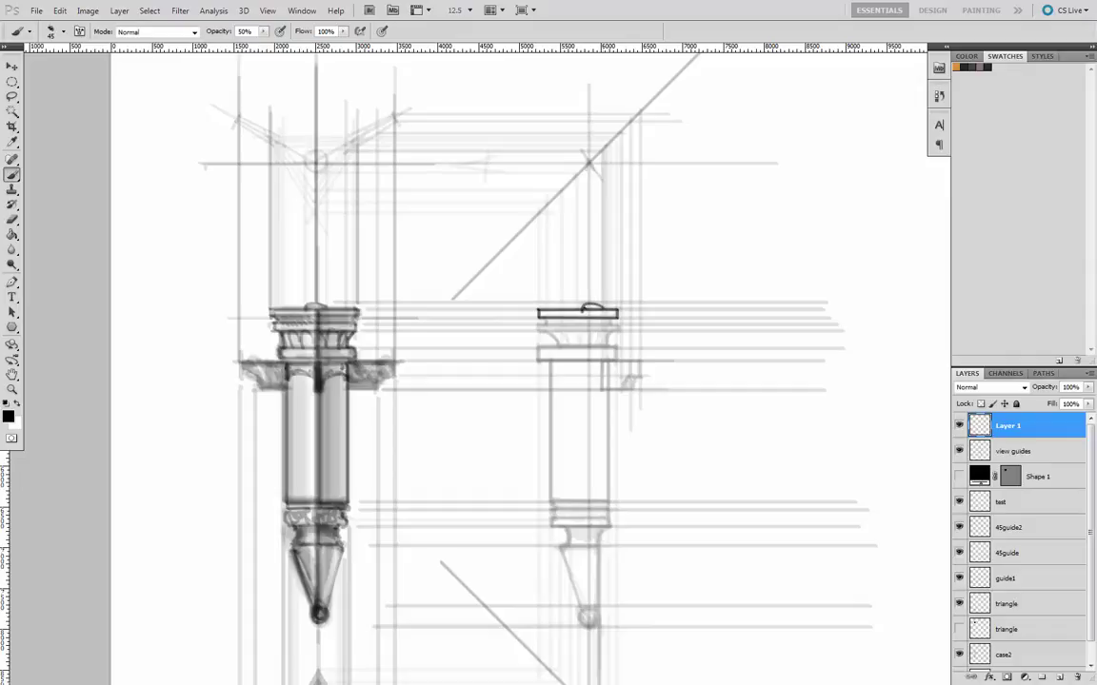
- Undo the dome arc, then ink the capital's underside, bottom edge, leaf ornament and side bracket
key(ctrl+z)
key(ctrl+z)
key(ctrl+z)
drag(538, 324, 617, 324)
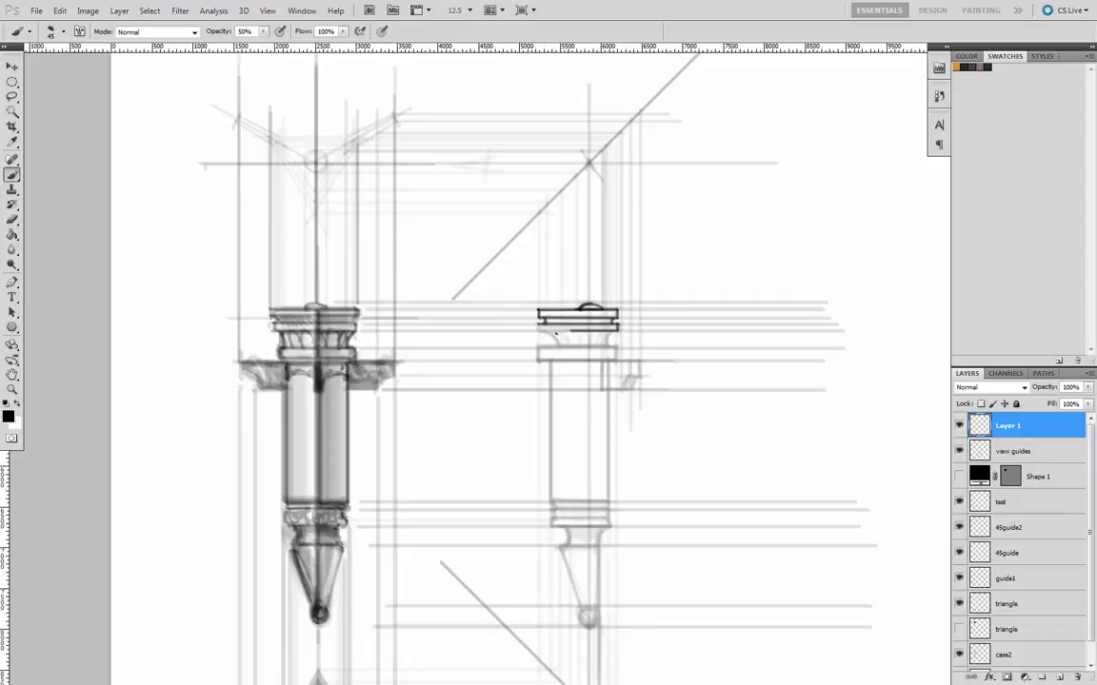
mouse_move(617, 347)
mouse_down()
mouse_move(536, 348)
mouse_move(537, 360)
mouse_up()
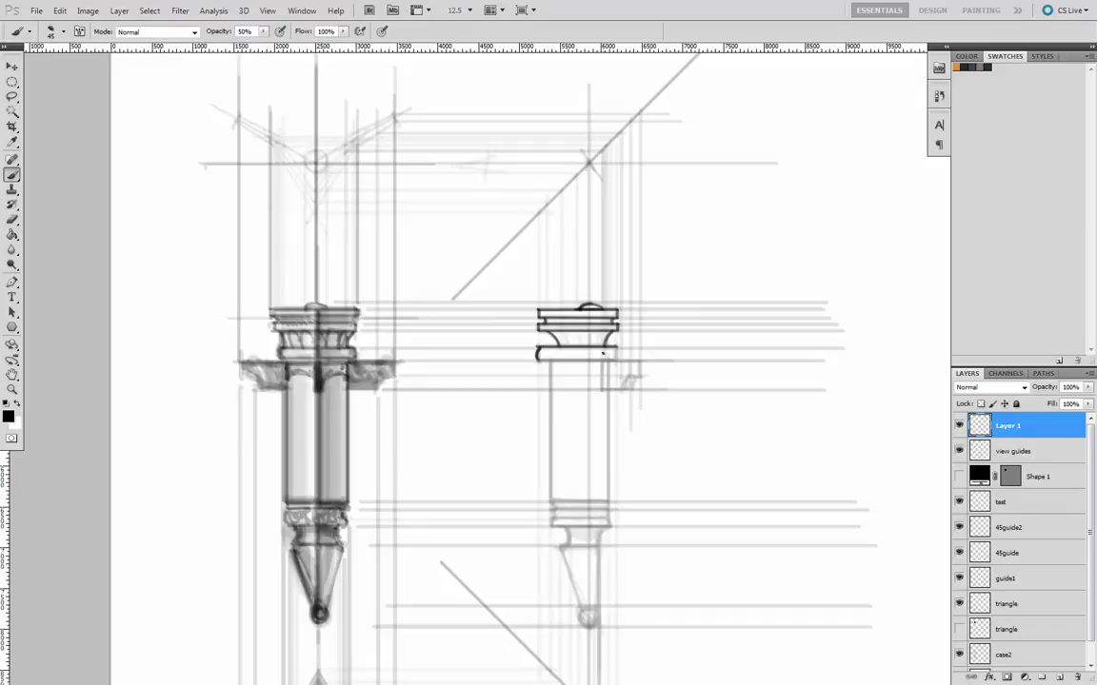
drag(617, 359, 557, 360)
mouse_move(571, 333)
mouse_down()
mouse_move(609, 335)
mouse_move(558, 341)
mouse_up()
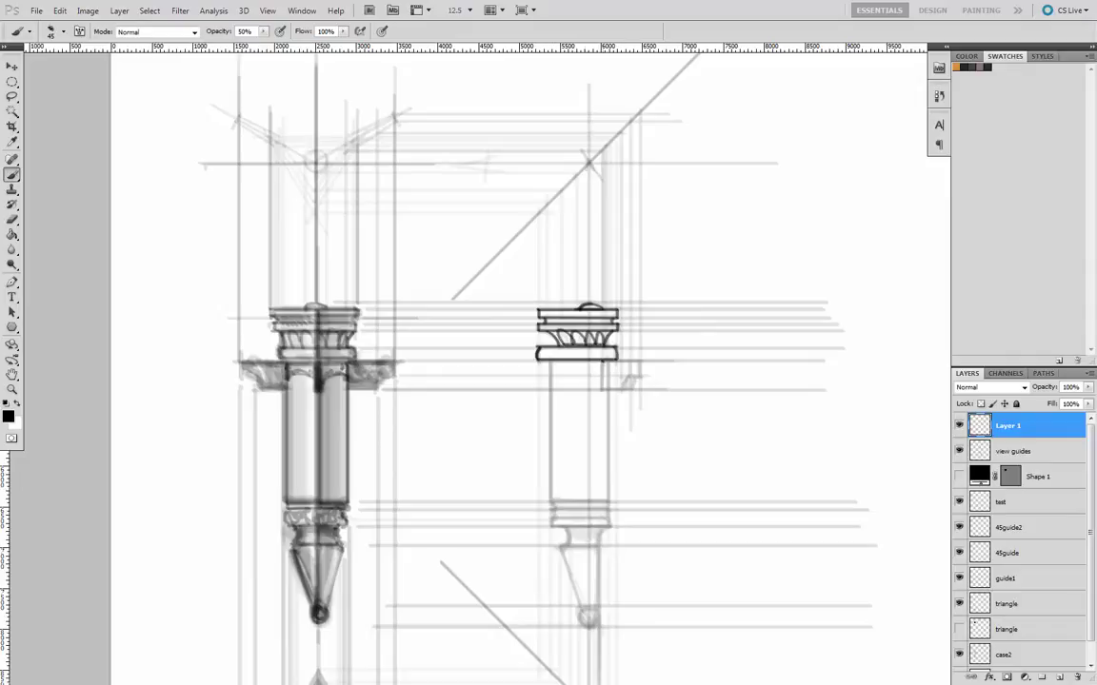
mouse_move(616, 360)
mouse_down()
mouse_move(640, 375)
mouse_move(603, 362)
mouse_move(603, 388)
mouse_up()
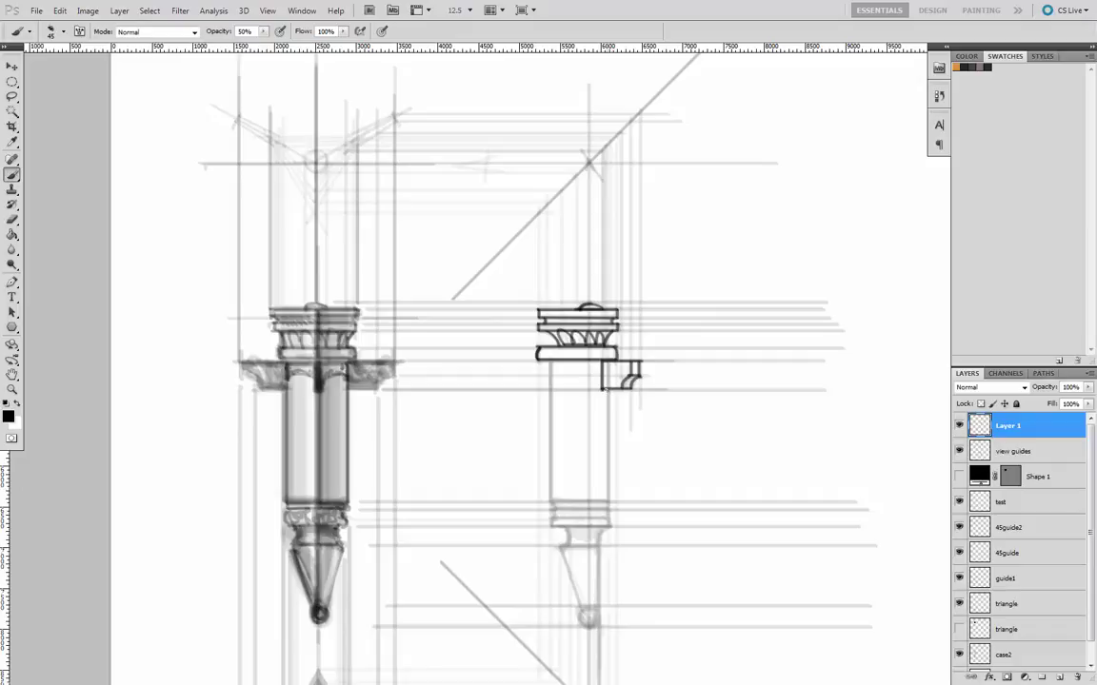
- Ink the right column's shaft edges, bottom edge, curved base, and tapered tip with its ball
mouse_move(607, 388)
mouse_down()
mouse_move(606, 502)
mouse_move(550, 410)
mouse_move(551, 365)
mouse_up()
shift+click(551, 500)
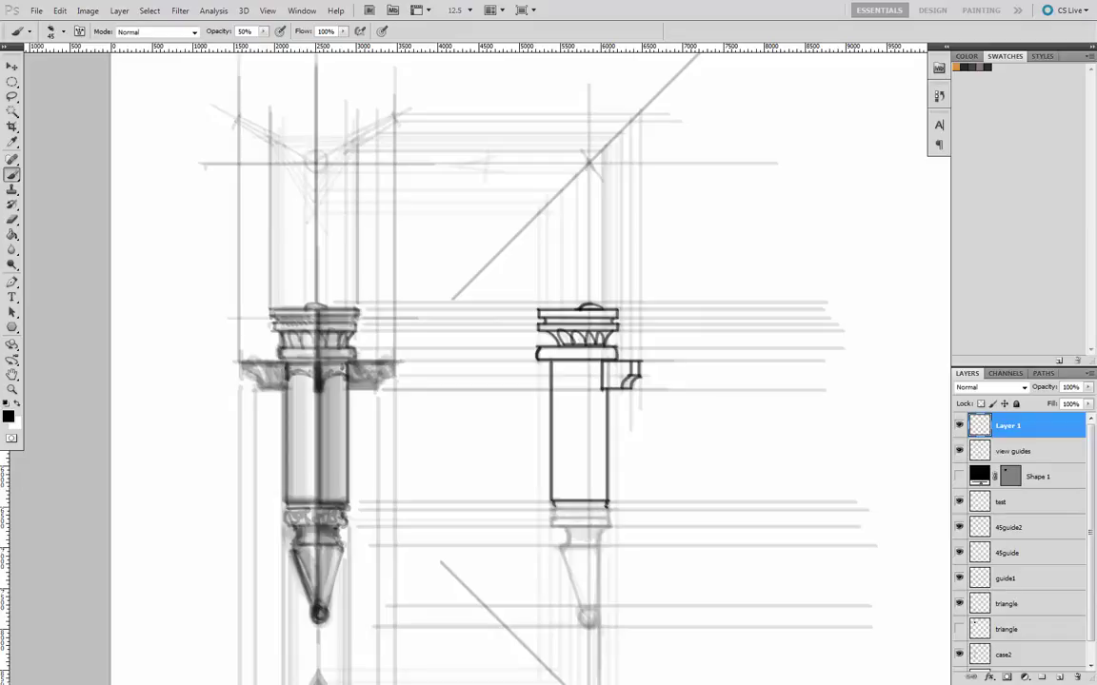
drag(606, 508, 558, 510)
mouse_move(552, 507)
mouse_down()
mouse_move(550, 523)
mouse_move(607, 526)
mouse_move(547, 524)
mouse_move(590, 511)
mouse_move(550, 512)
mouse_up()
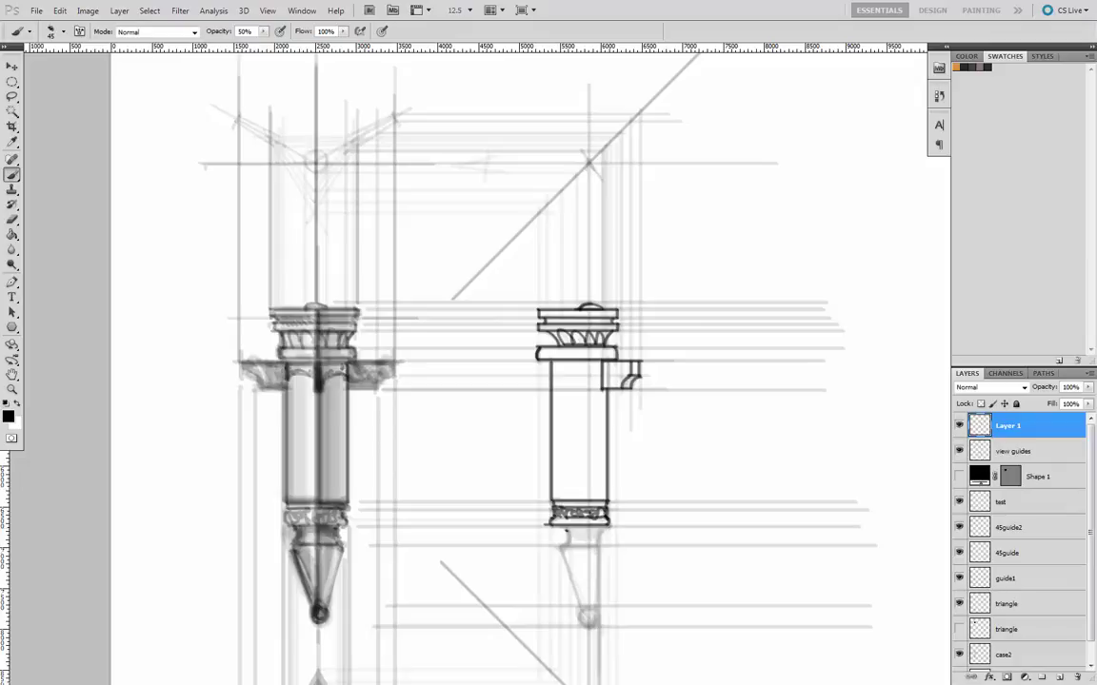
mouse_move(570, 526)
mouse_down()
mouse_move(571, 545)
mouse_move(602, 547)
mouse_up()
drag(599, 607, 596, 614)
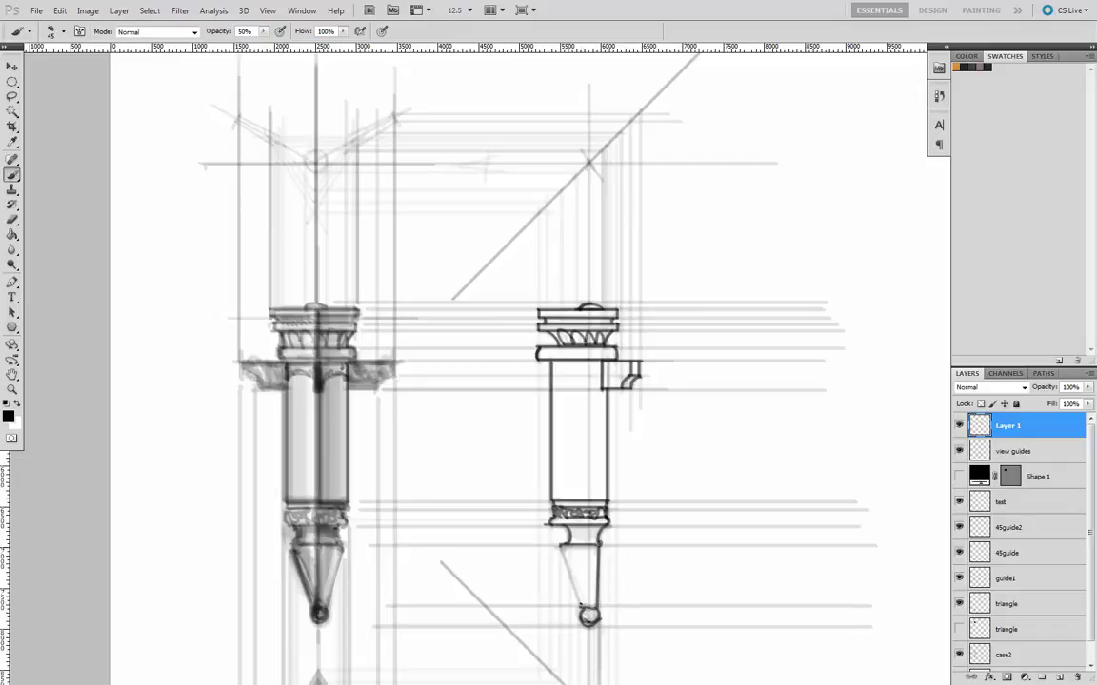
drag(580, 609, 561, 548)
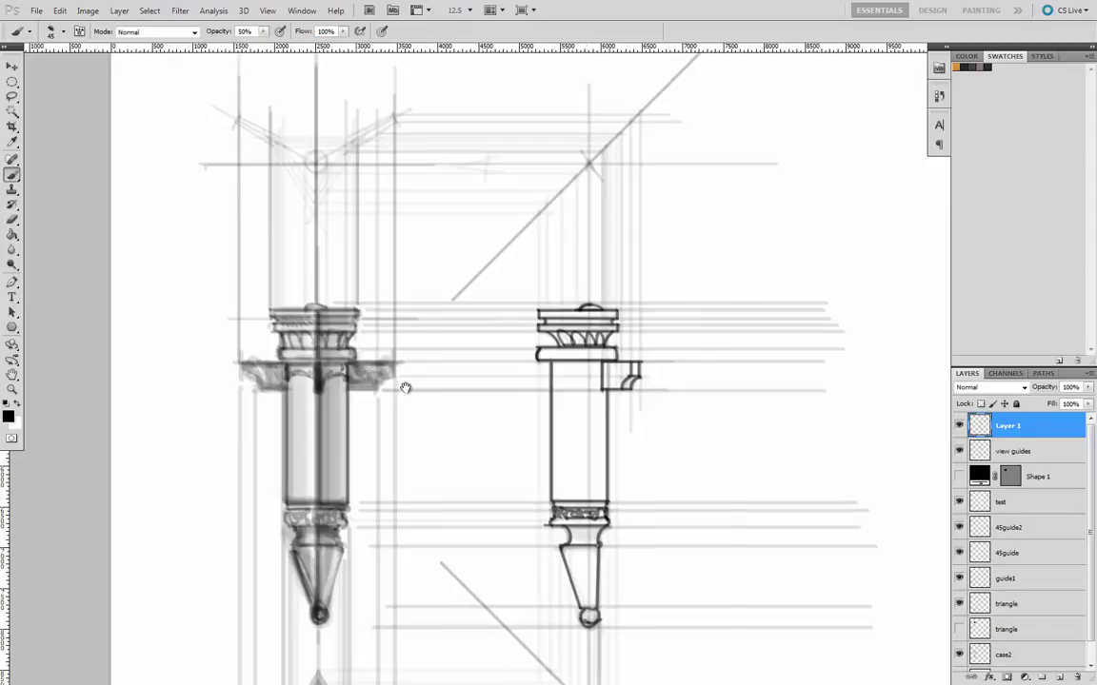
drag(404, 384, 578, 504)
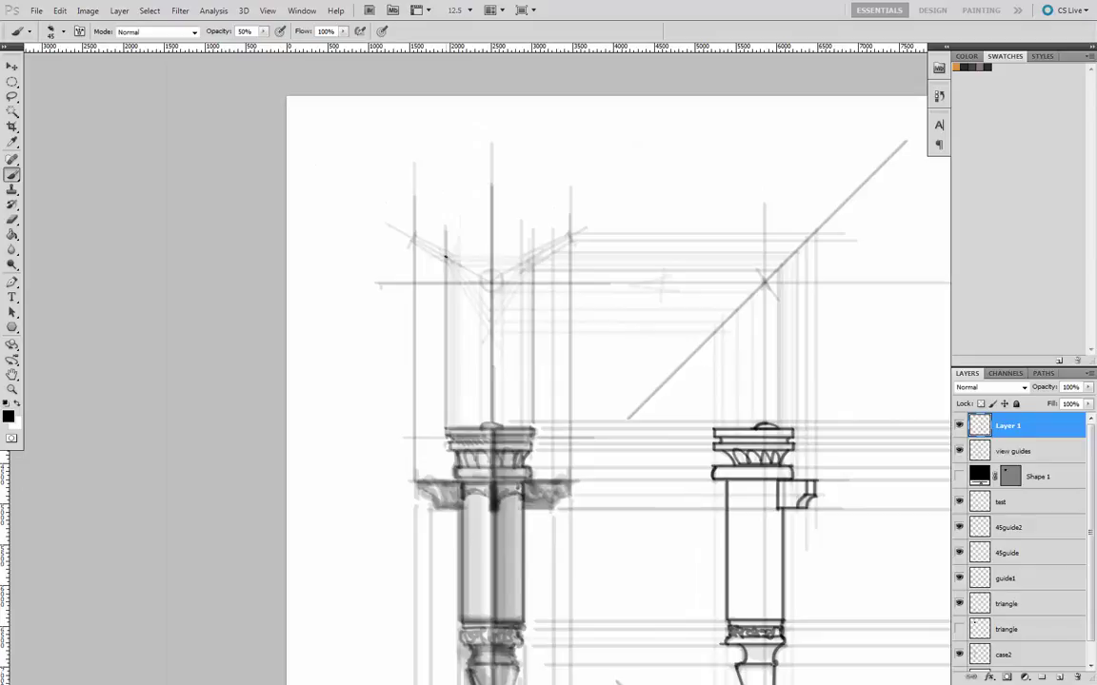
- Draw the inverted triangle above the left column, with its small circle and two arms
shift+click(533, 257)
shift+click(490, 331)
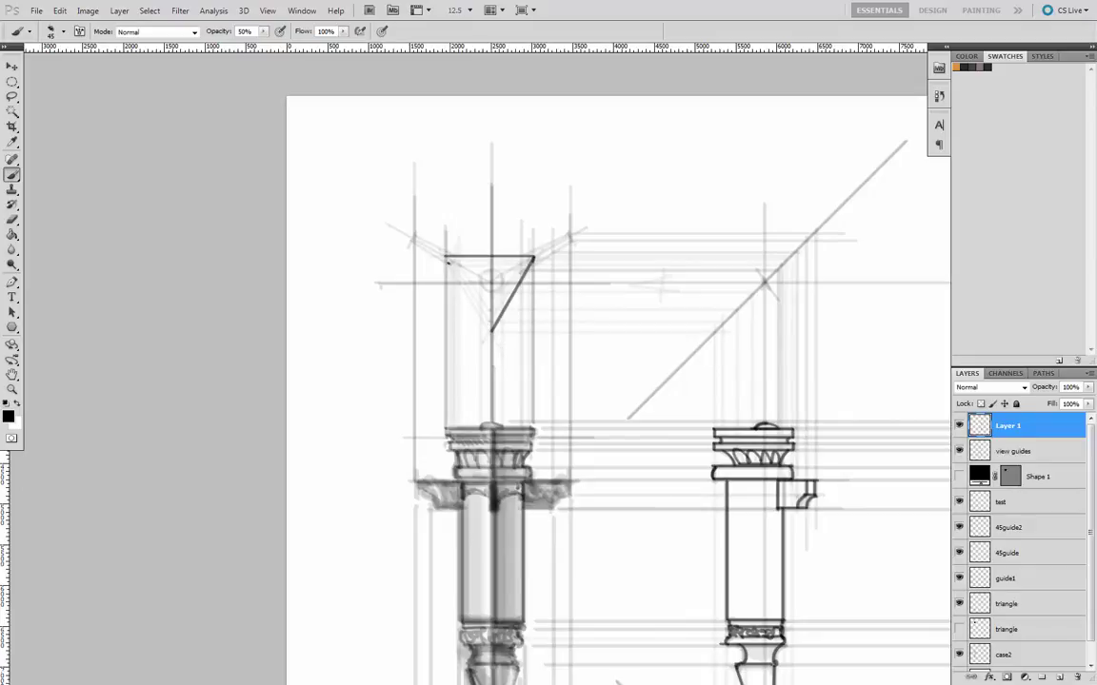
shift+click(445, 255)
drag(493, 282, 491, 269)
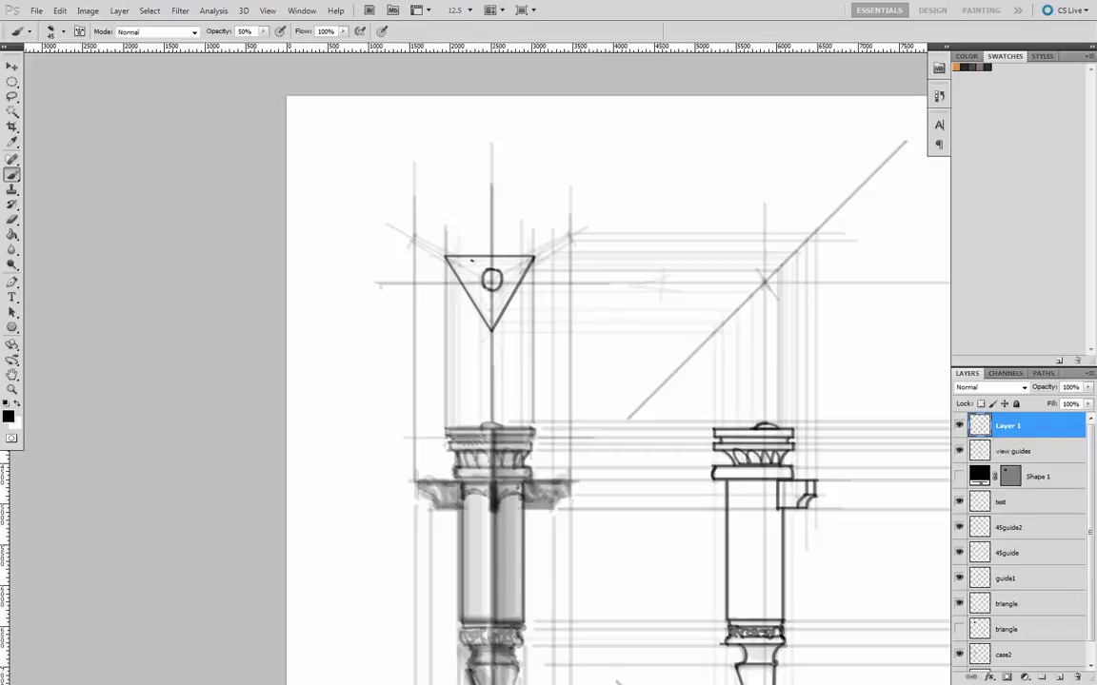
shift+click(414, 235)
shift+click(446, 259)
shift+click(533, 257)
click(573, 241)
shift+click(531, 261)
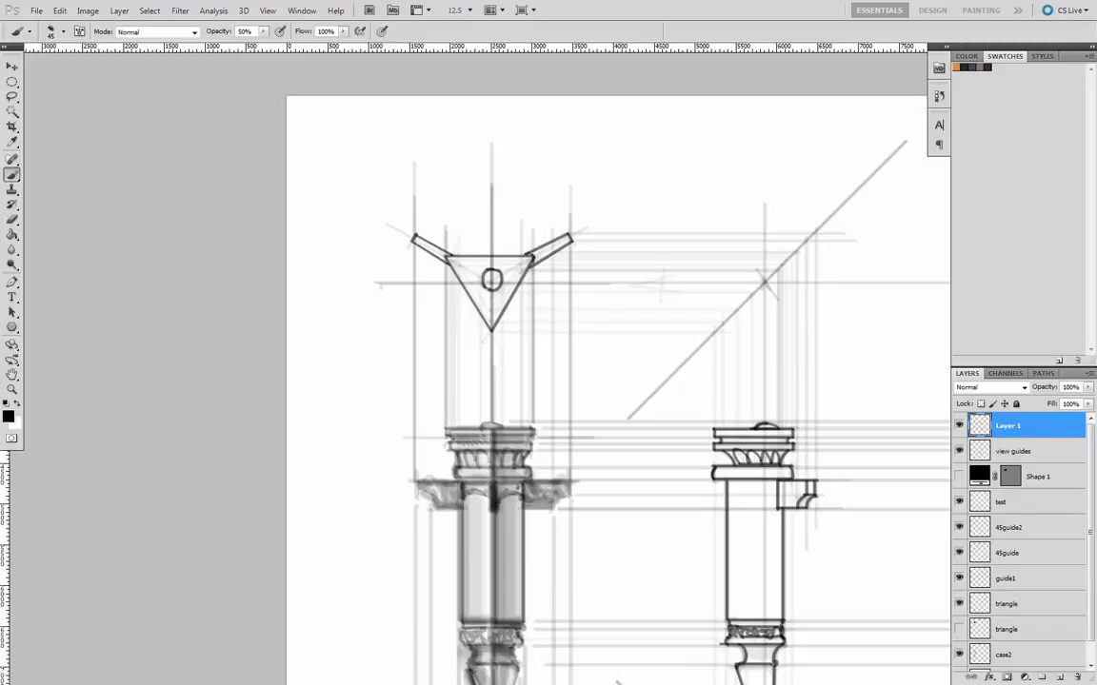
- Hatch both triangle arms and shade the central circle dark
drag(533, 259, 562, 241)
drag(446, 259, 437, 252)
drag(437, 252, 428, 245)
drag(428, 246, 420, 239)
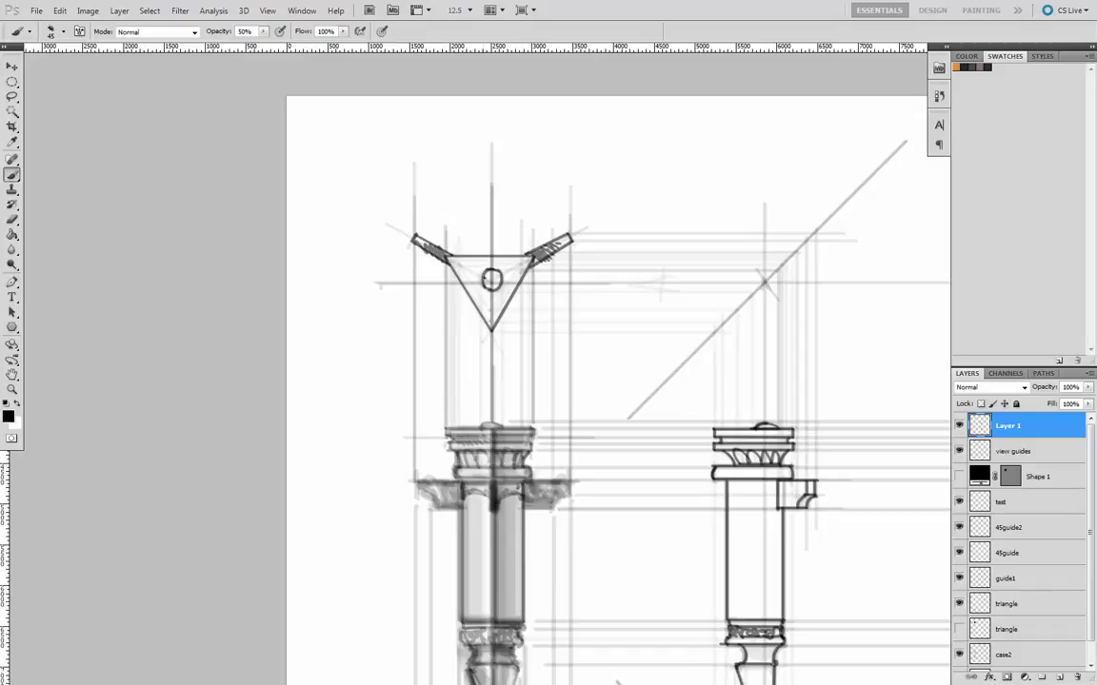
drag(487, 273, 495, 284)
drag(355, 386, 372, 291)
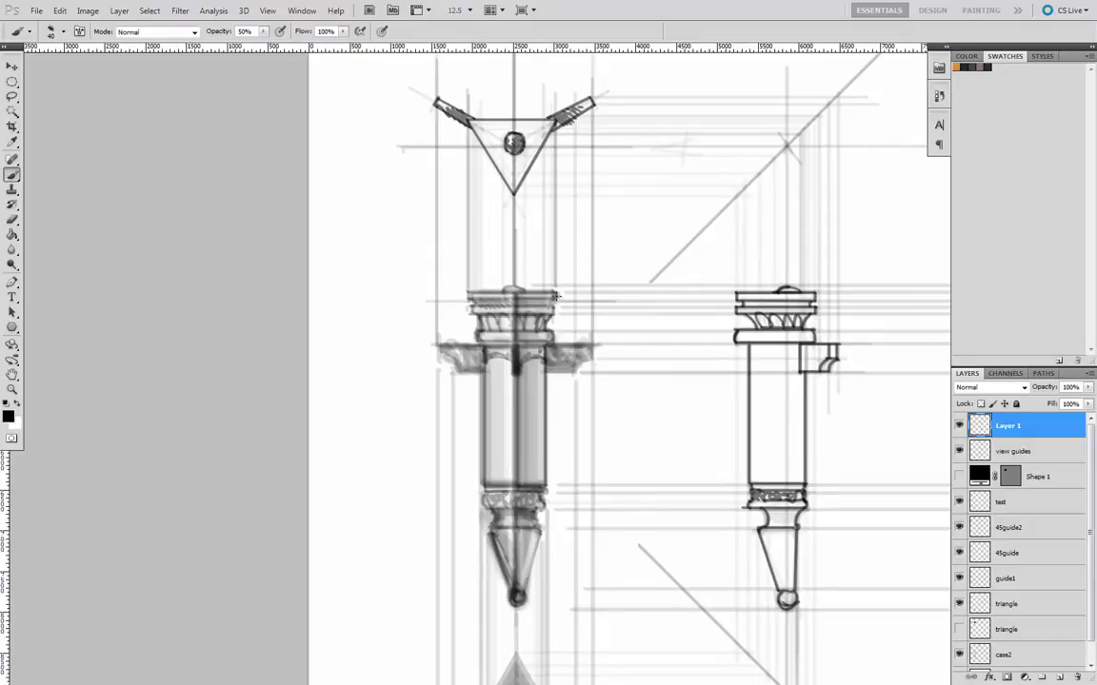
- With a smaller brush, ink the left capital's bands, both overhangs, the left guide and shaft edge
key(bracketleft)
key(bracketleft)
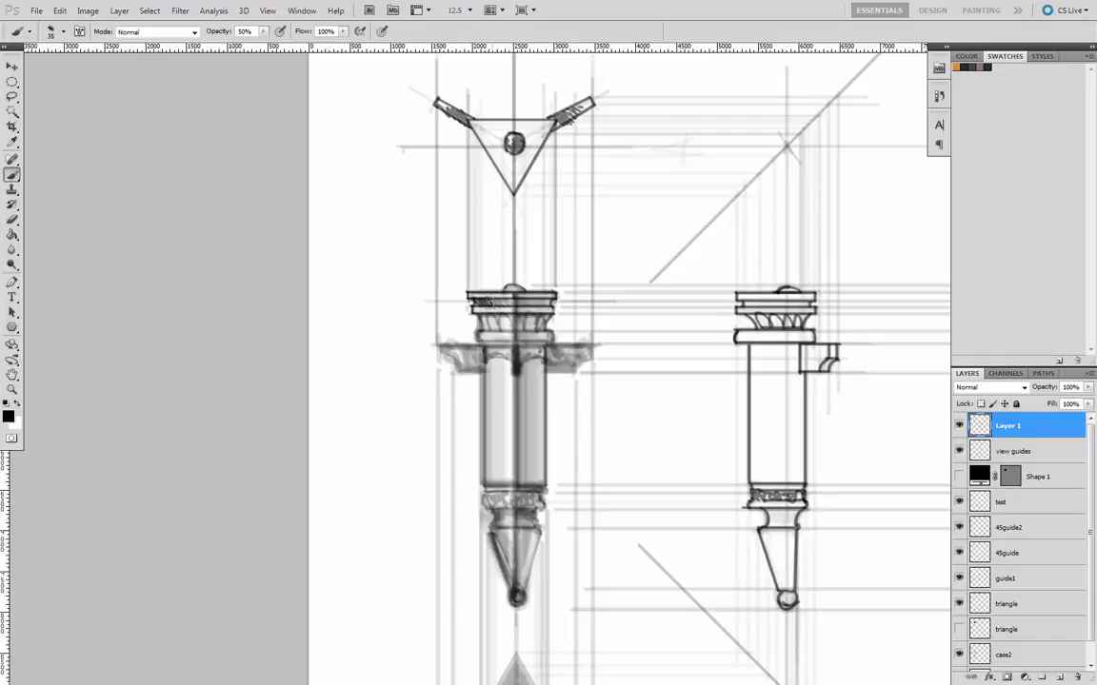
drag(476, 305, 498, 297)
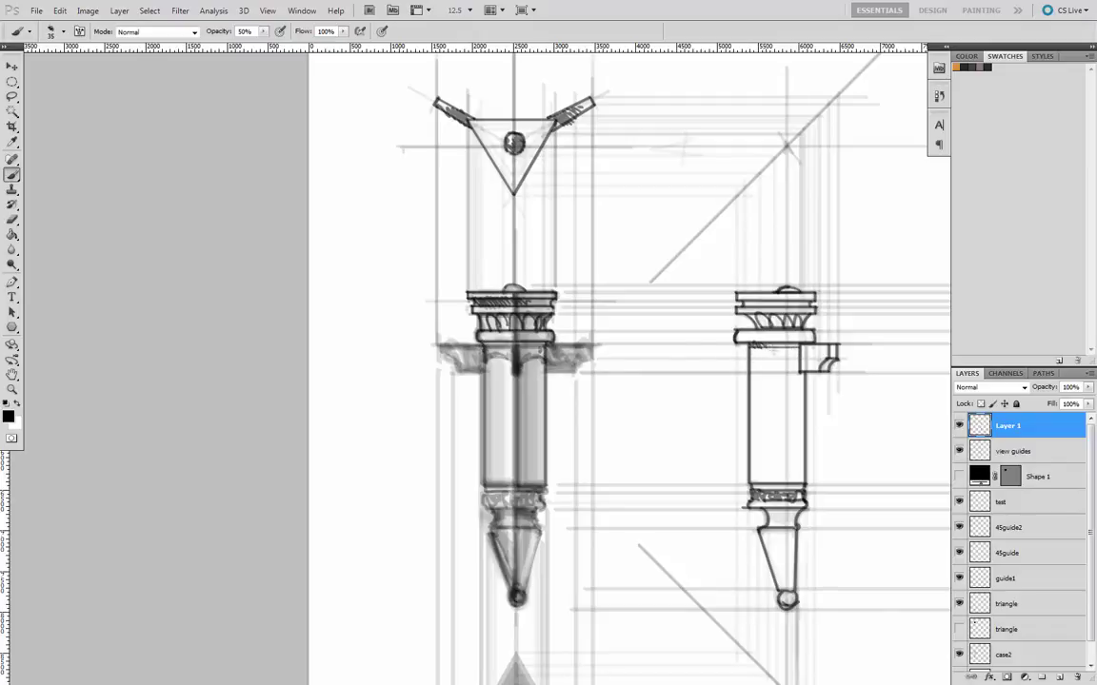
drag(492, 314, 542, 315)
drag(584, 352, 551, 353)
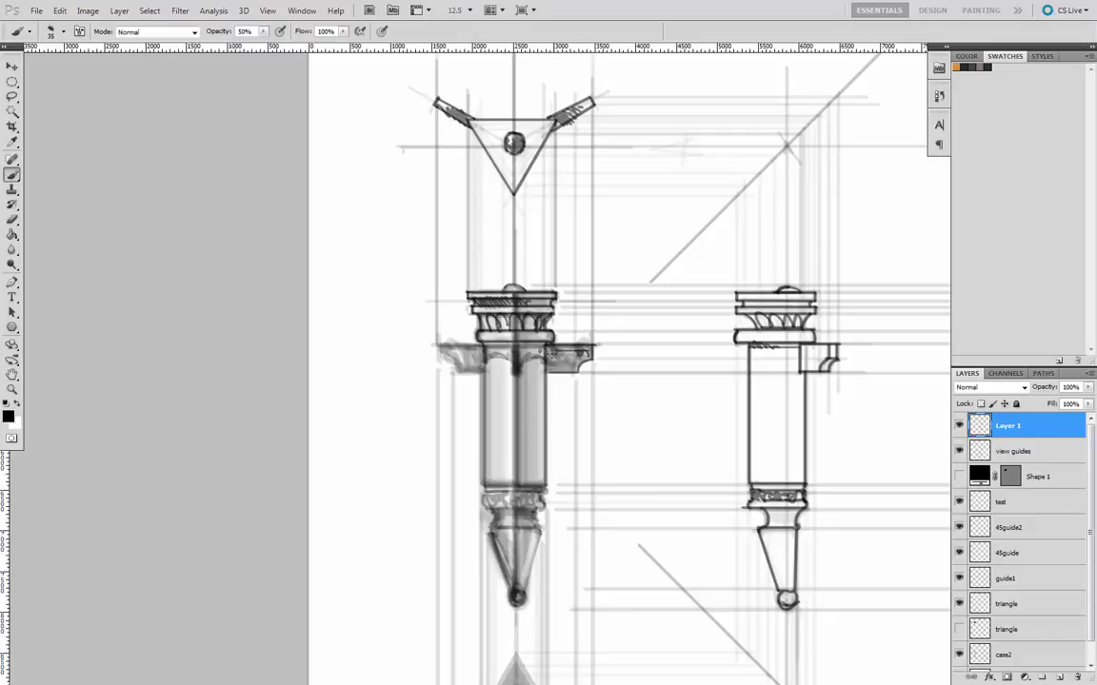
mouse_move(495, 314)
mouse_down()
mouse_move(495, 335)
mouse_move(522, 331)
mouse_move(499, 332)
mouse_up()
mouse_move(440, 354)
mouse_down()
mouse_move(453, 368)
mouse_move(476, 353)
mouse_up()
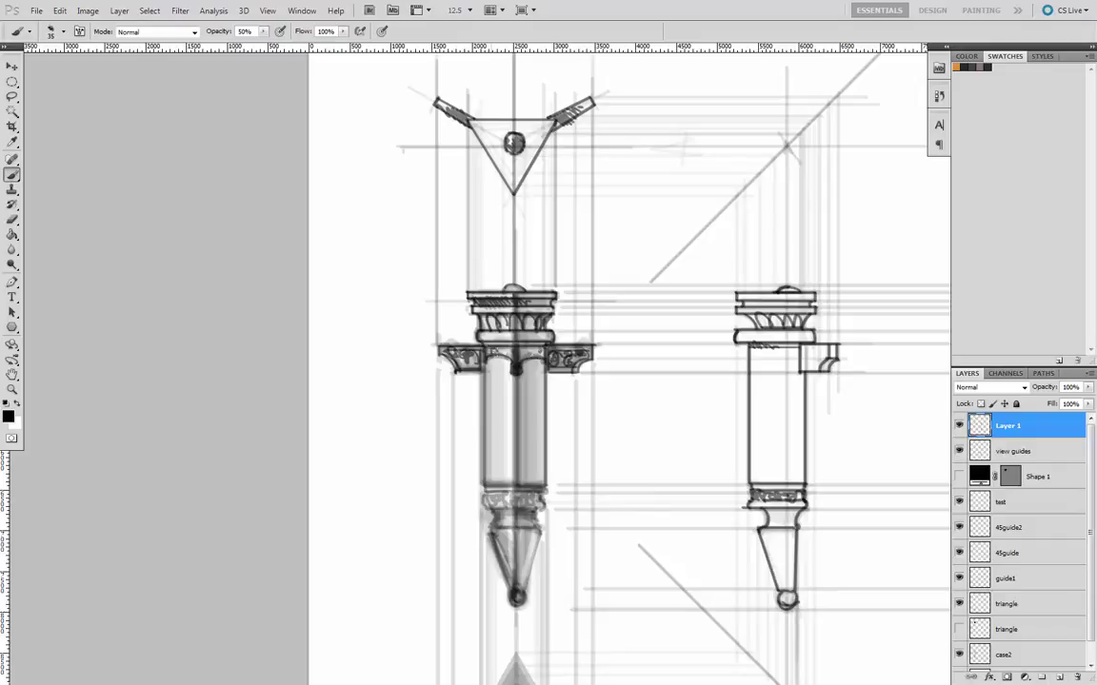
mouse_move(495, 317)
mouse_down()
mouse_move(469, 320)
mouse_move(464, 435)
mouse_up()
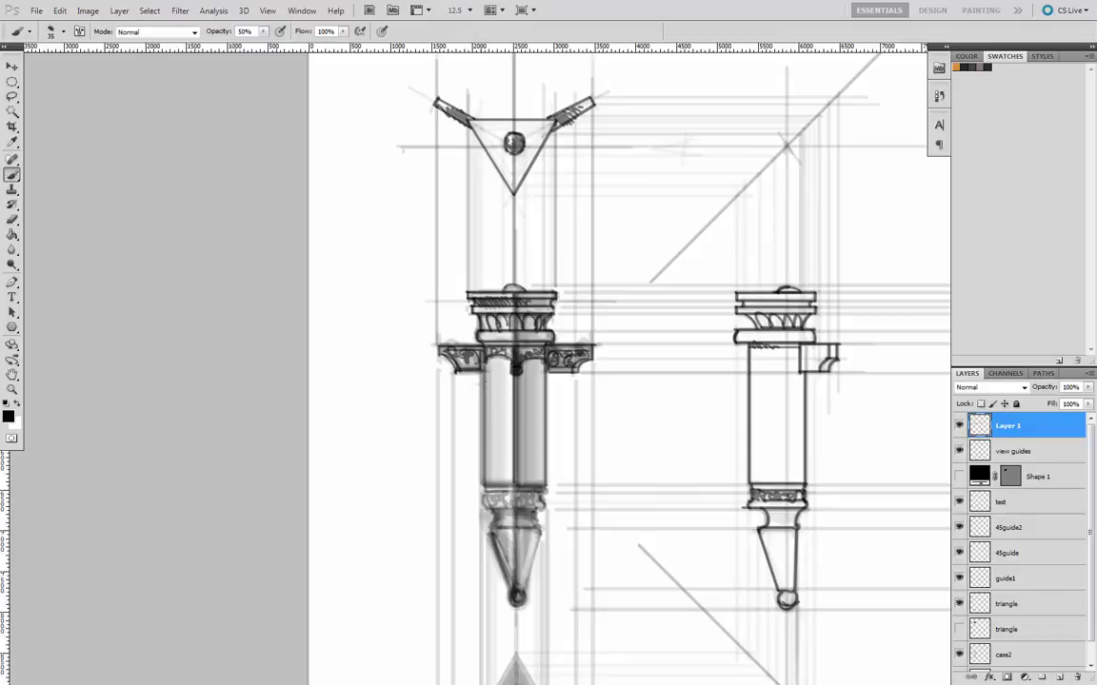
drag(433, 328, 433, 438)
mouse_move(483, 363)
mouse_down()
mouse_move(483, 496)
mouse_move(532, 484)
mouse_up()
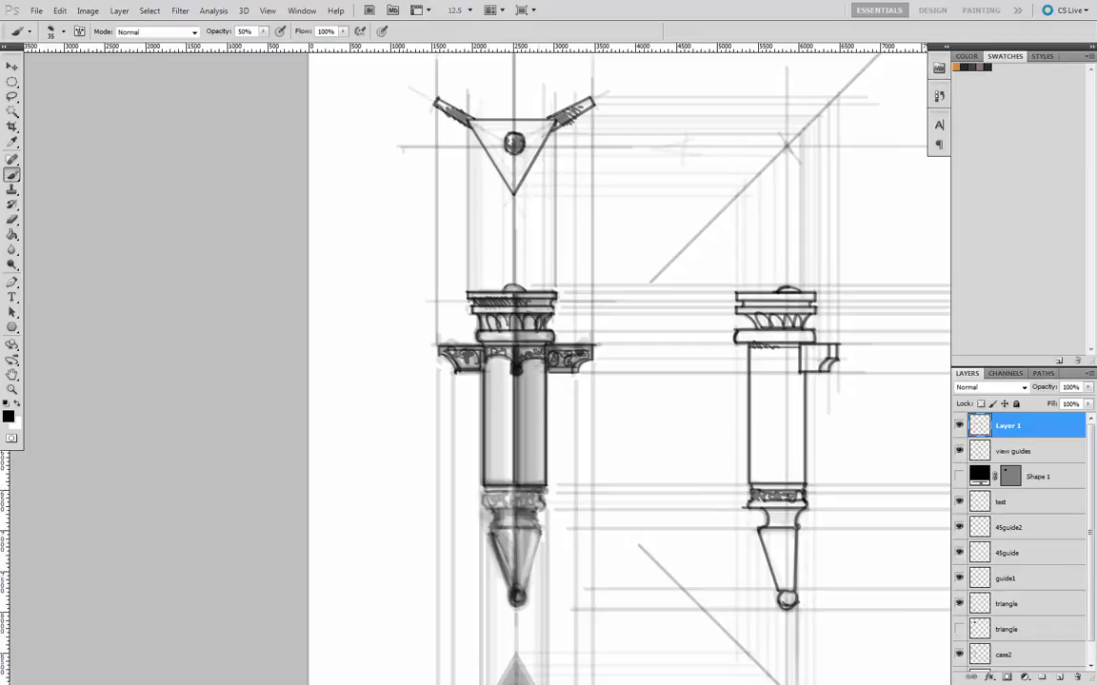
drag(411, 497, 458, 369)
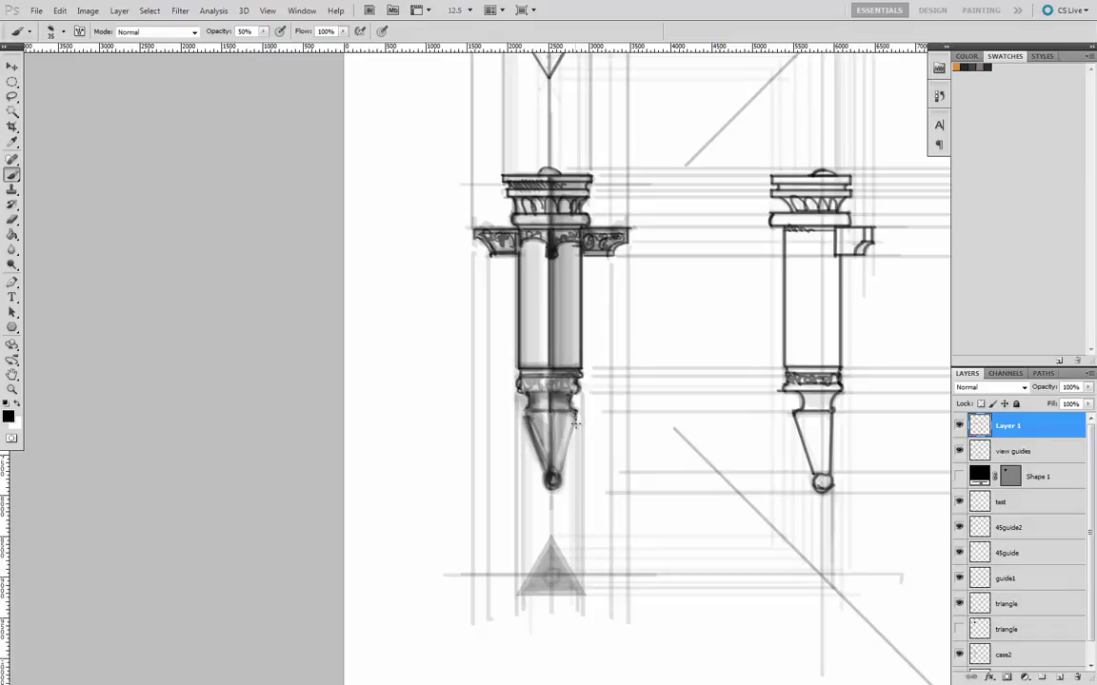
- Trace the left column's cone edges and thicken the triangle's lower tip and left edge
drag(574, 413, 553, 473)
mouse_move(532, 410)
mouse_down()
mouse_move(574, 410)
mouse_move(549, 476)
mouse_up()
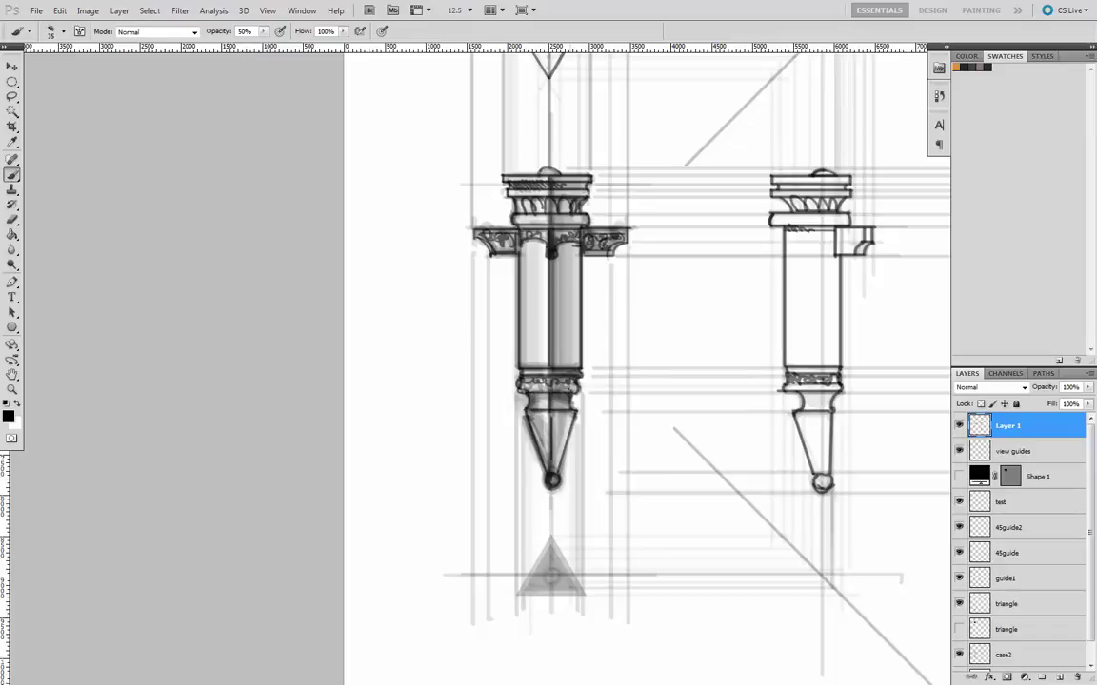
drag(560, 348, 413, 337)
drag(313, 294, 405, 458)
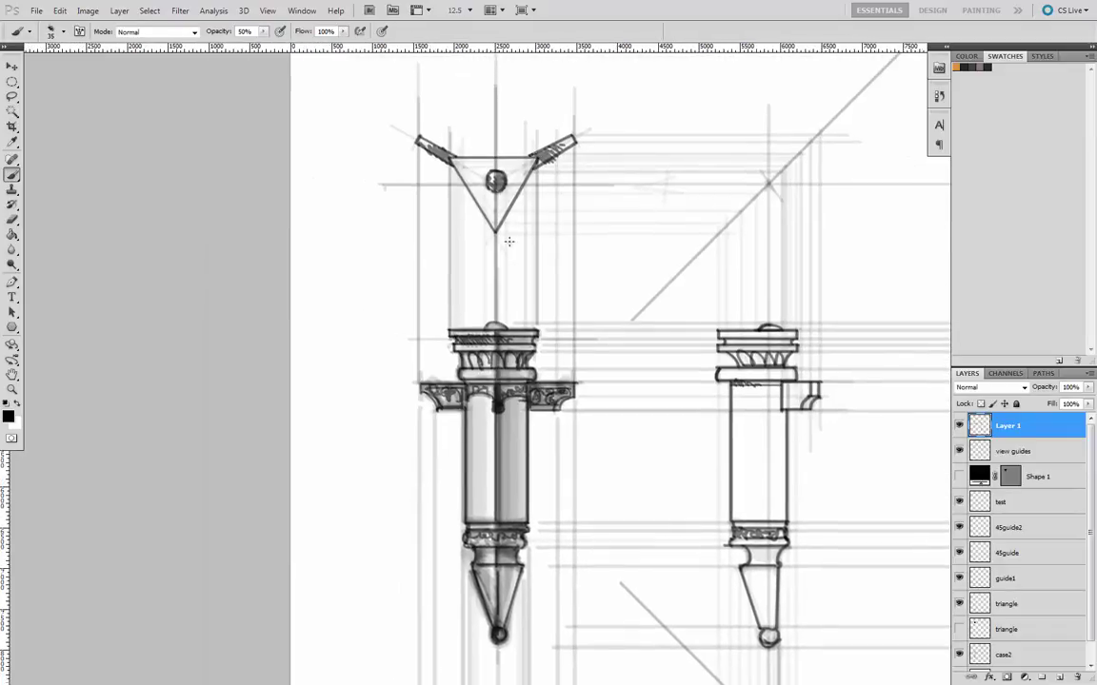
mouse_move(502, 213)
mouse_down()
mouse_move(492, 230)
mouse_move(483, 196)
mouse_move(501, 211)
mouse_move(488, 203)
mouse_up()
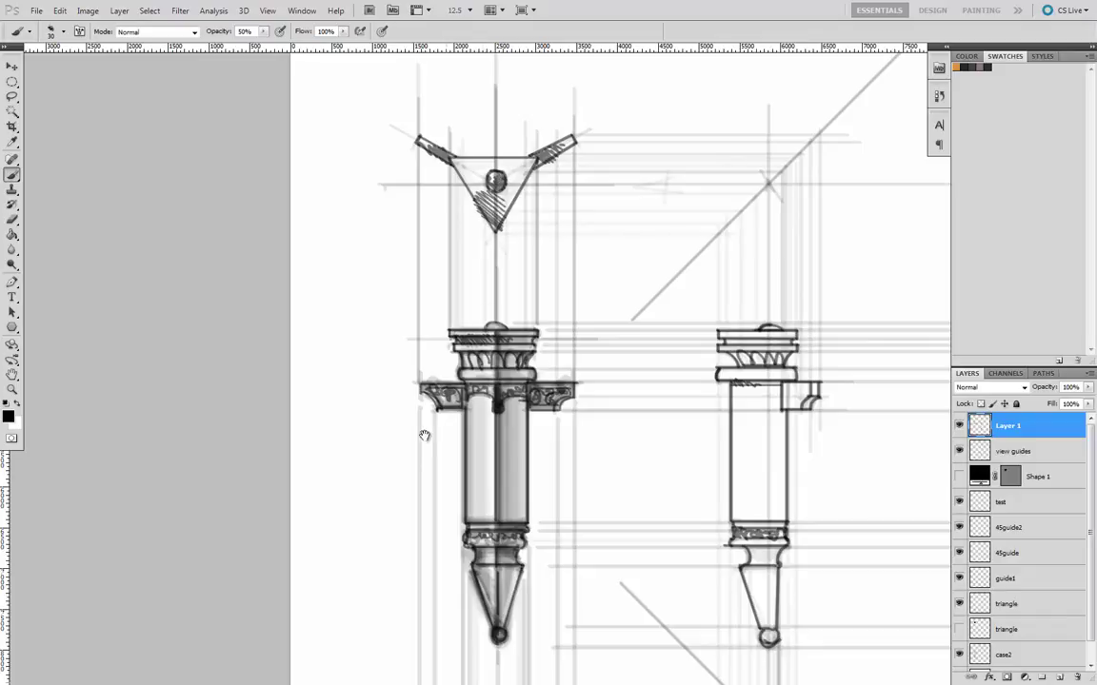
drag(425, 435, 339, 335)
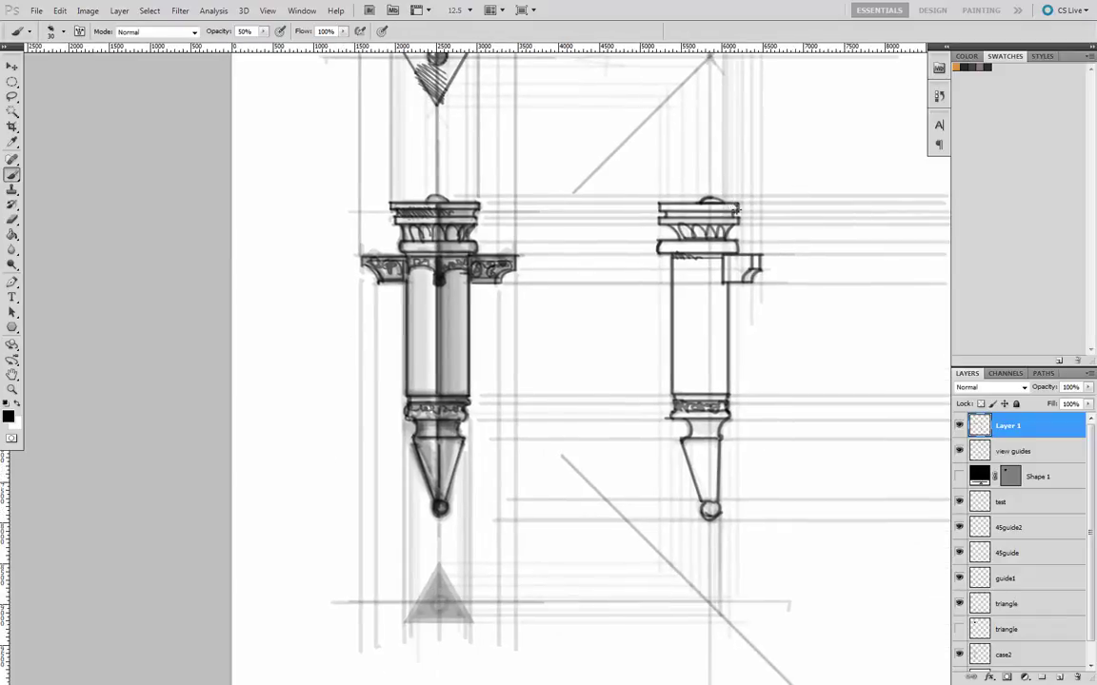
- Hatch the right dome and capital, arch over the shaft, detail the bracket, then set opacity 13%
drag(738, 207, 699, 207)
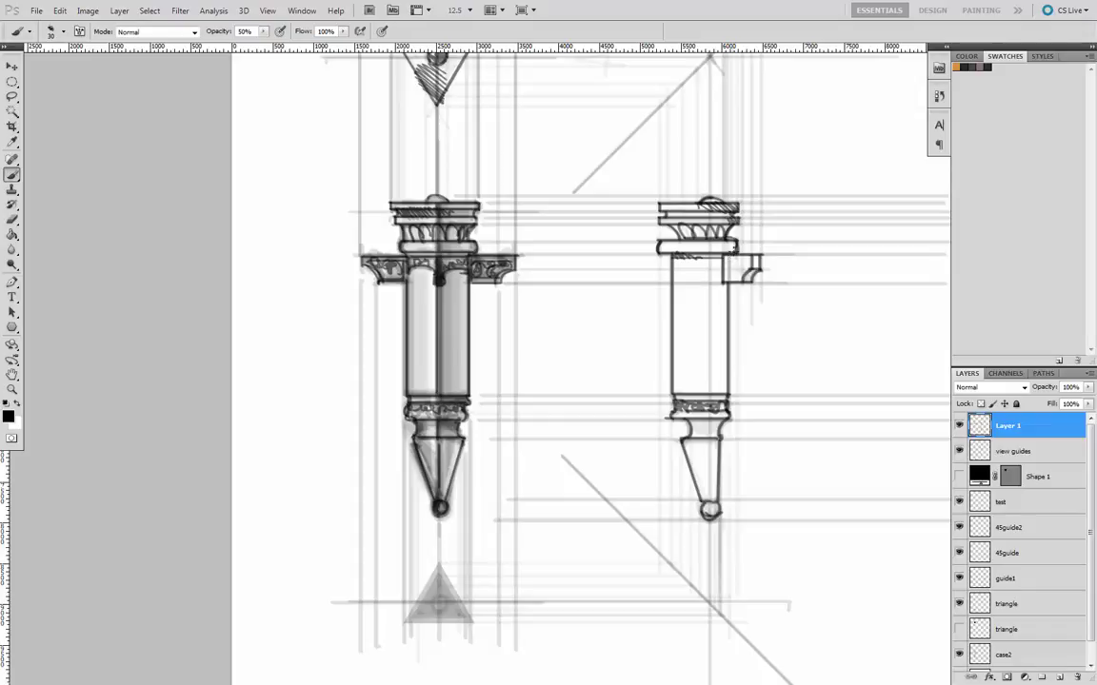
drag(710, 255, 678, 255)
drag(720, 271, 675, 283)
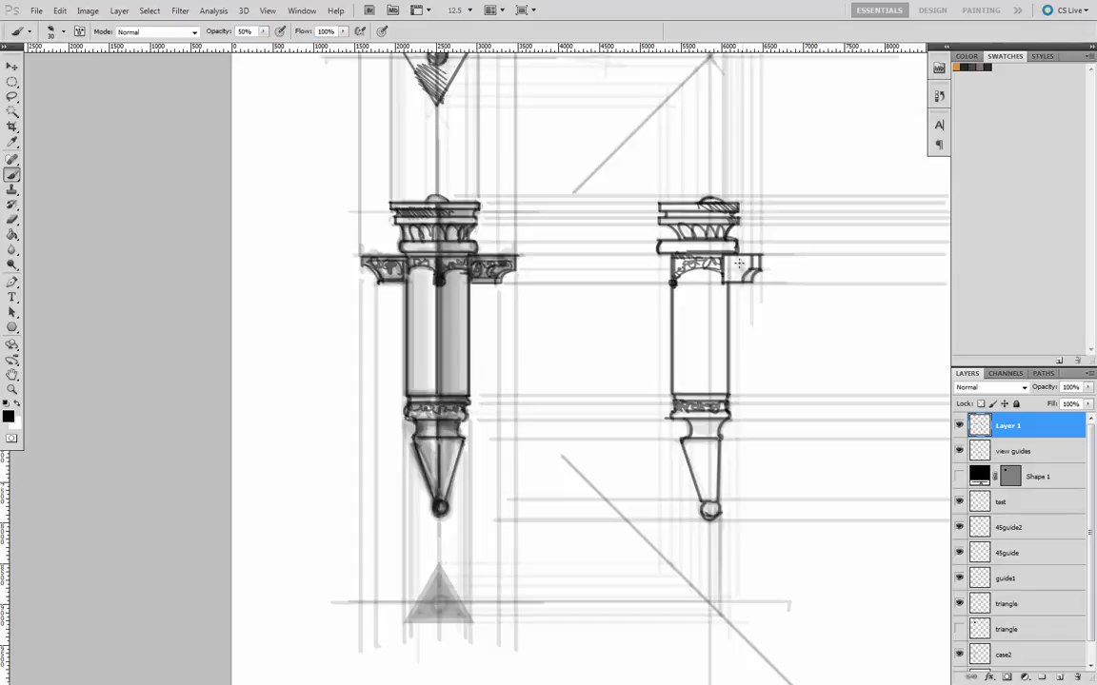
drag(739, 266, 752, 256)
drag(677, 243, 676, 251)
drag(264, 31, 214, 45)
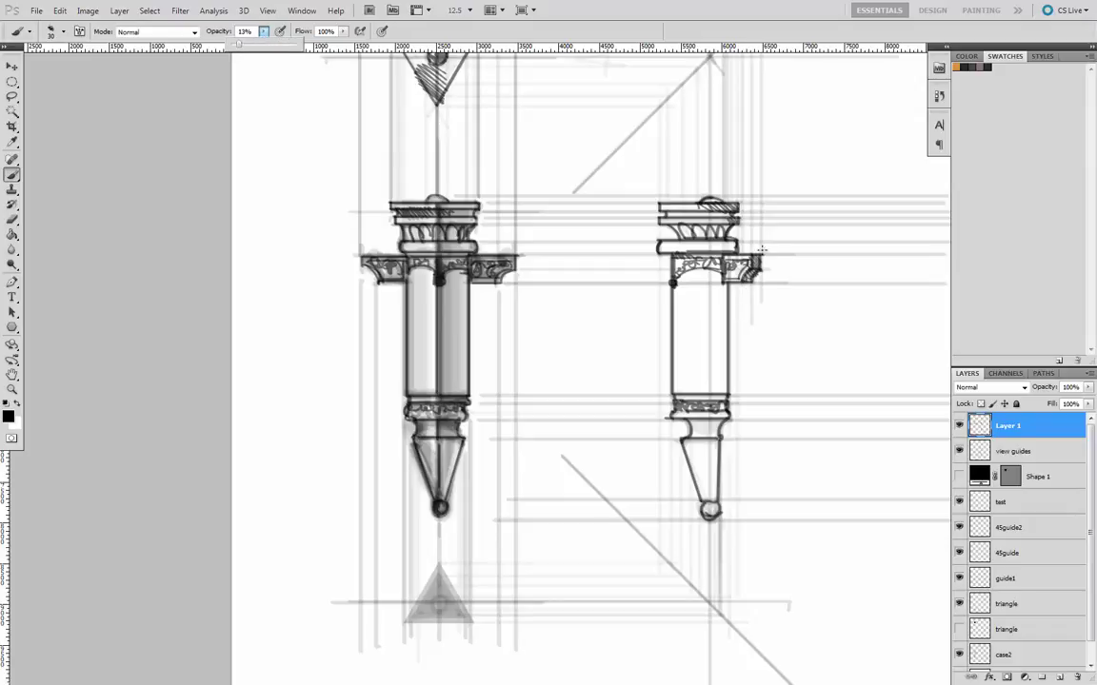
- Enlarge the brush to 125 and set its opacity to 22%
key(])
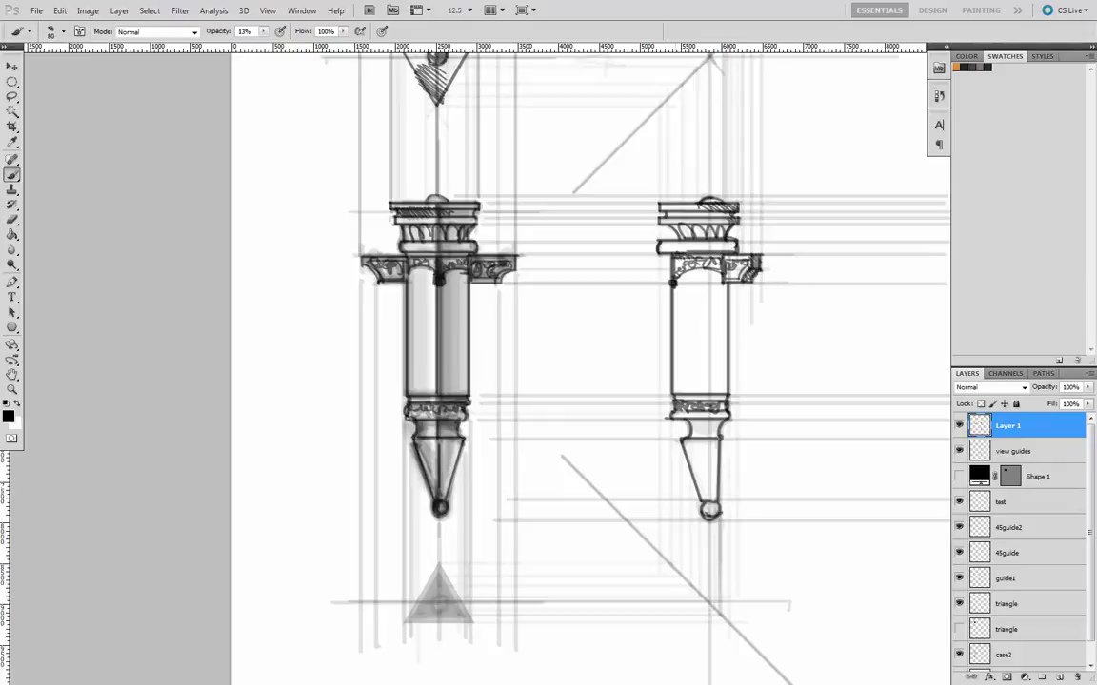
key(])
key(])
key(])
key(])
key(])
click(263, 32)
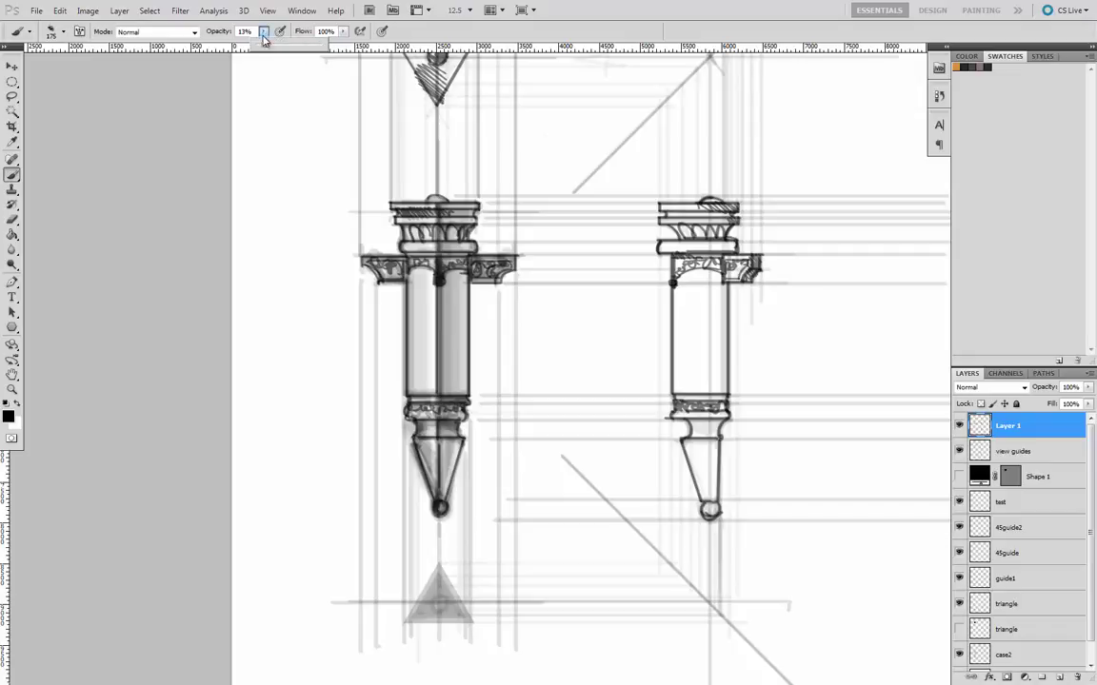
drag(242, 44, 247, 44)
click(646, 382)
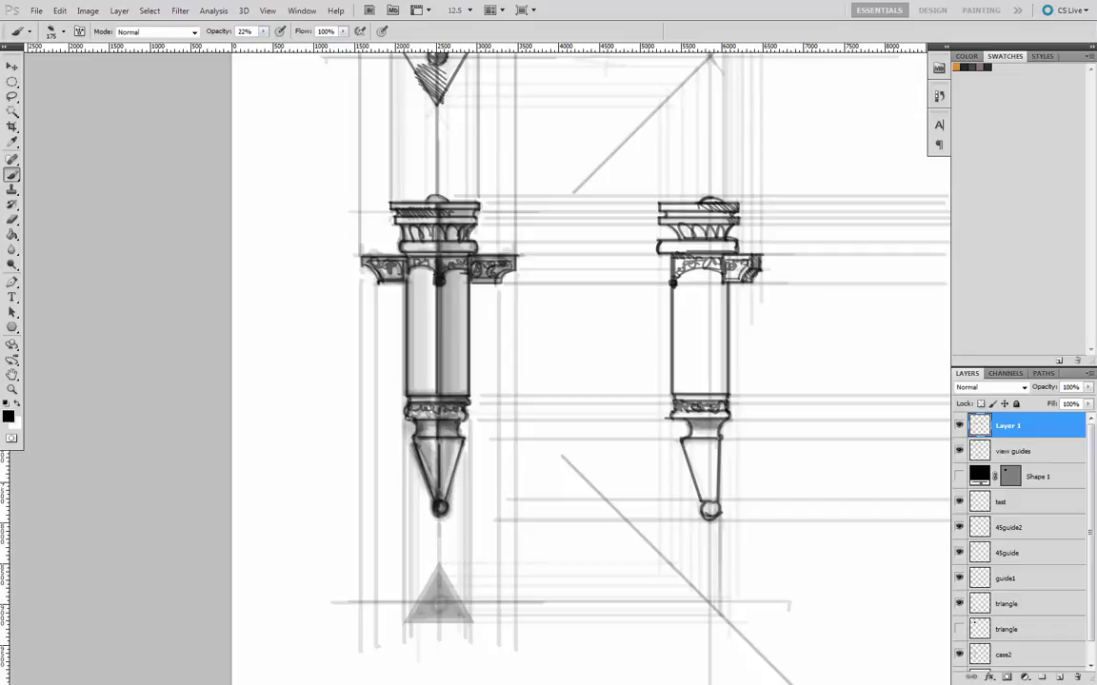
- Shade the right column's capital and shaft grey, redoing the shaft with a 900 brush
mouse_move(705, 269)
mouse_down()
mouse_move(725, 276)
mouse_move(695, 274)
mouse_move(705, 367)
mouse_up()
drag(700, 271, 689, 386)
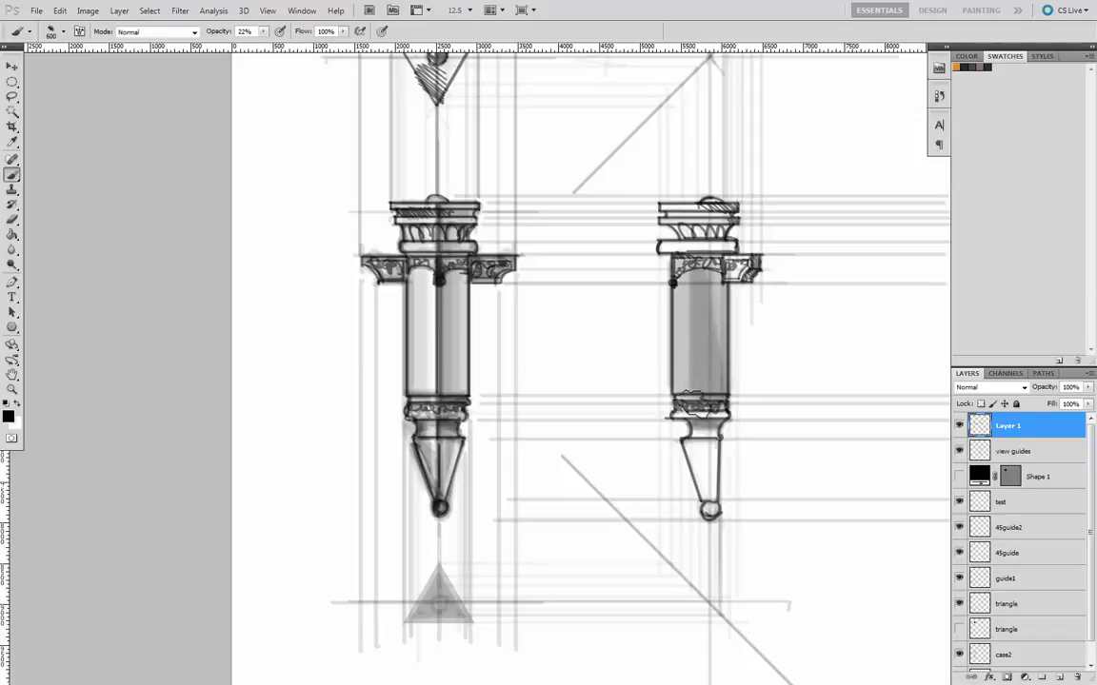
key(ctrl+alt+z)
key(ctrl+alt+z)
key(ctrl+alt+z)
key(bracketright)
key(bracketright)
key(bracketright)
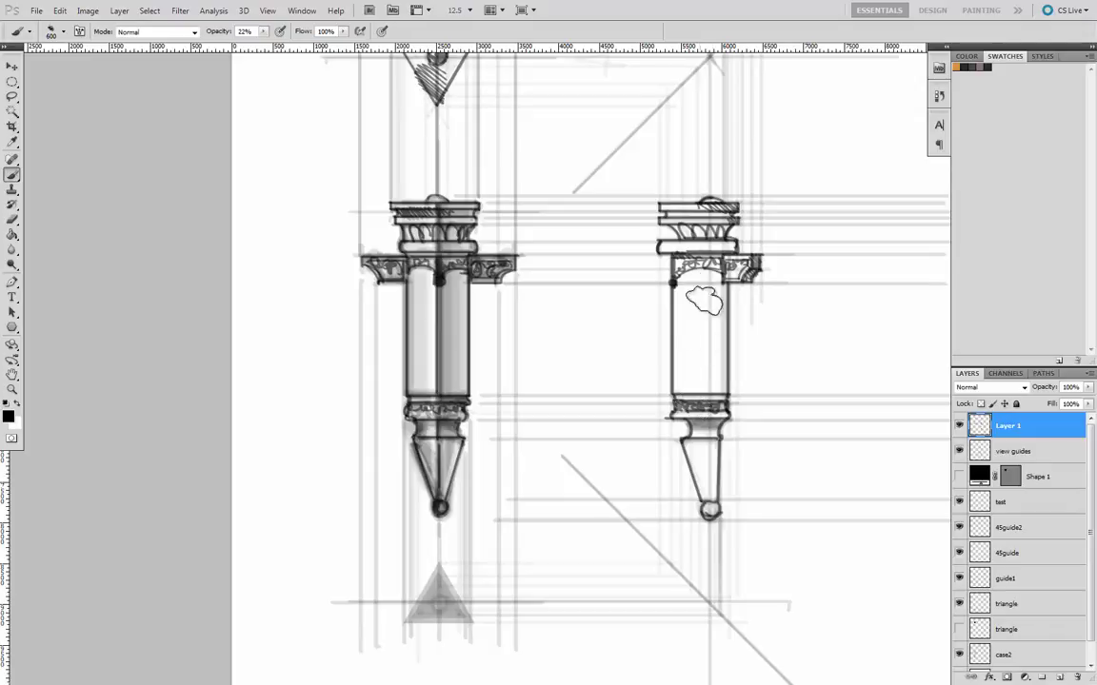
mouse_move(700, 279)
mouse_down()
mouse_move(702, 367)
mouse_move(691, 380)
mouse_move(695, 362)
mouse_up()
- Darken the right shaft's base, edges and lower ring with 175 and 90 brushes
key(p)
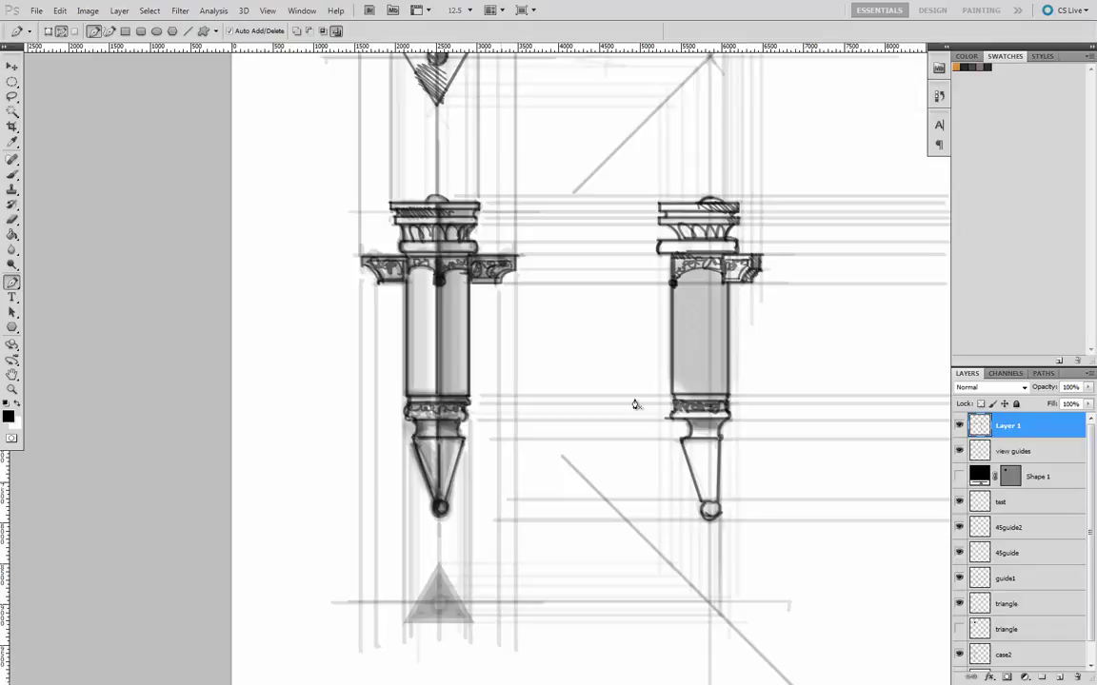
click(13, 174)
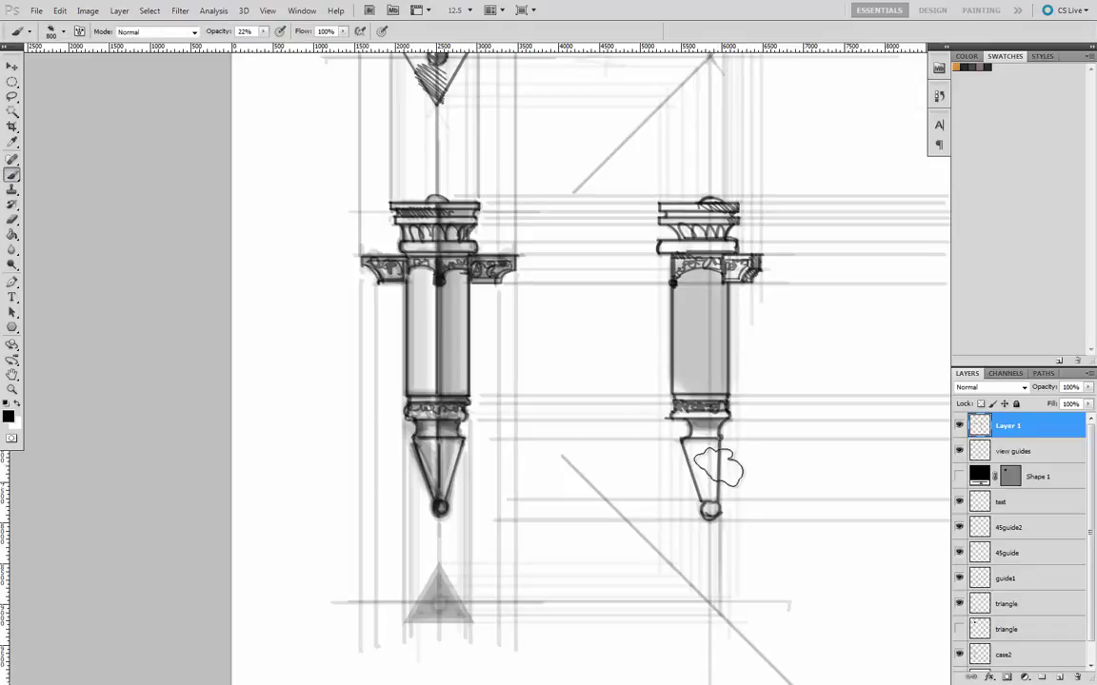
key(bracketleft)
key(bracketleft)
key(bracketleft)
key(bracketleft)
key(bracketleft)
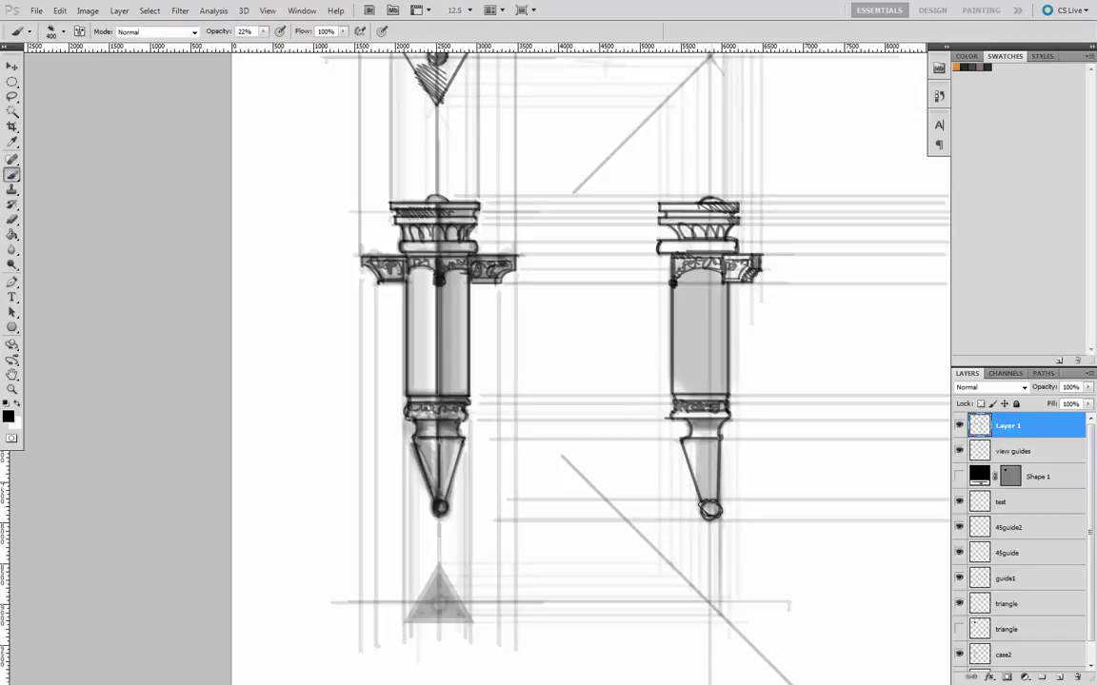
key(bracketleft)
key(bracketleft)
key(bracketleft)
key(bracketleft)
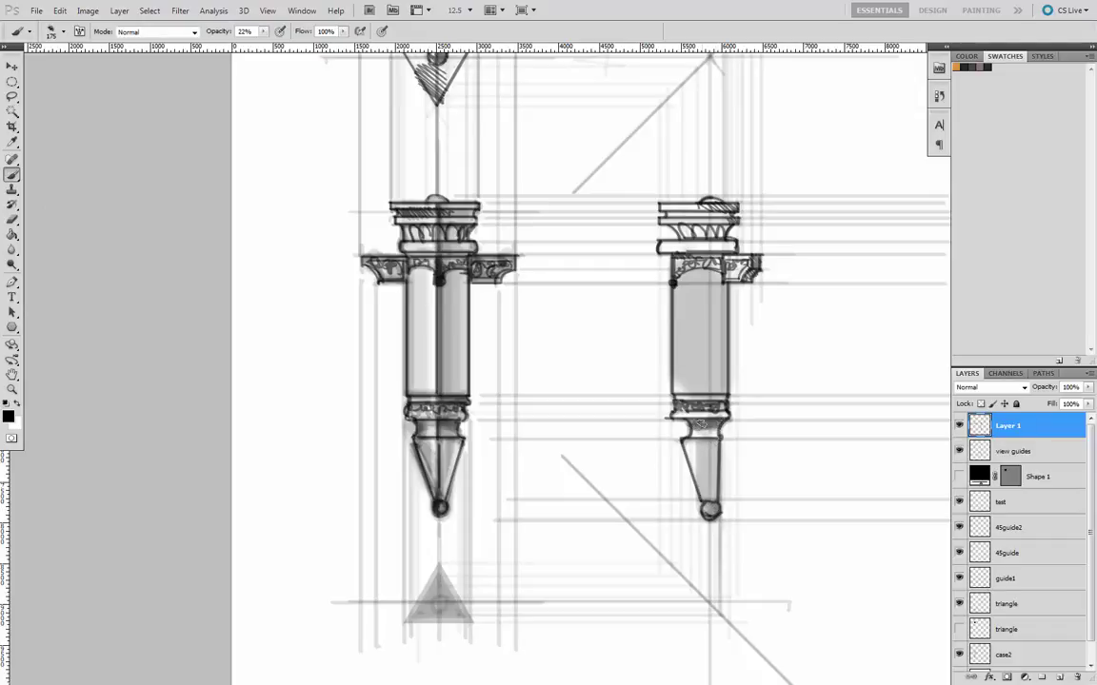
drag(669, 402, 725, 399)
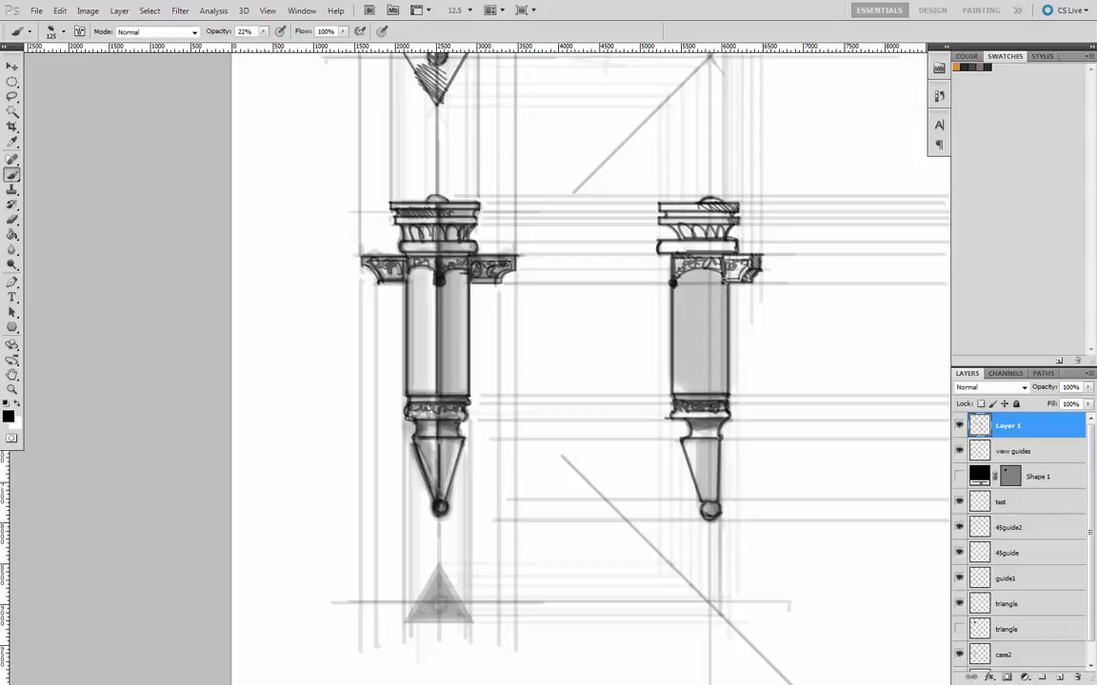
drag(722, 393, 721, 271)
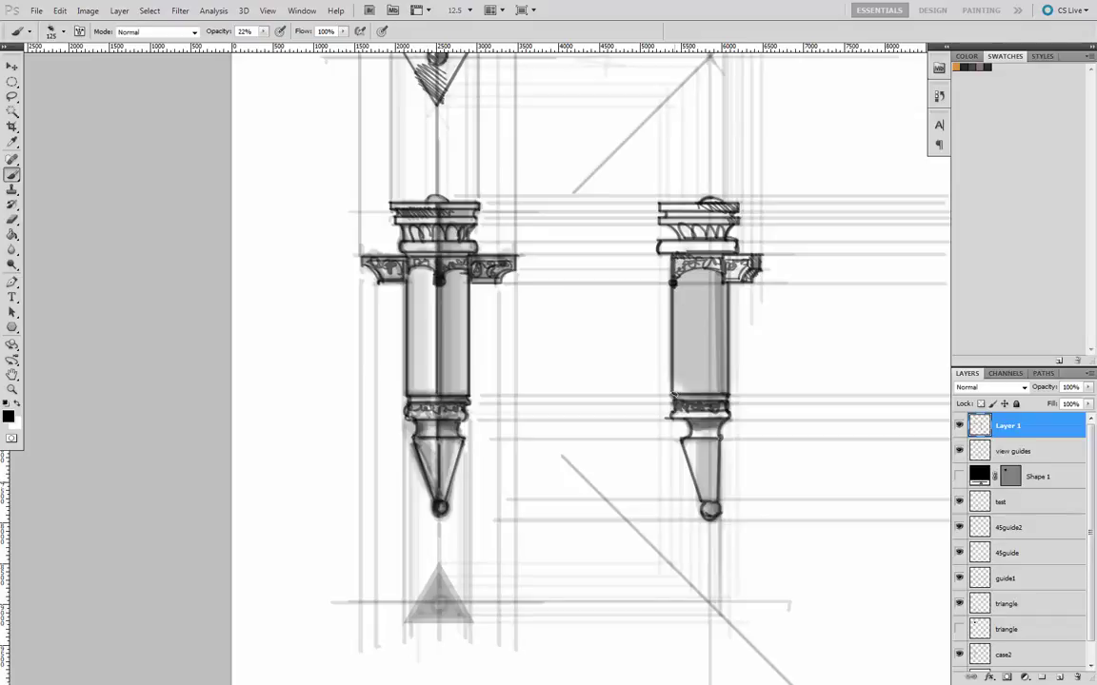
mouse_move(673, 400)
mouse_down()
mouse_move(673, 283)
mouse_move(735, 250)
mouse_up()
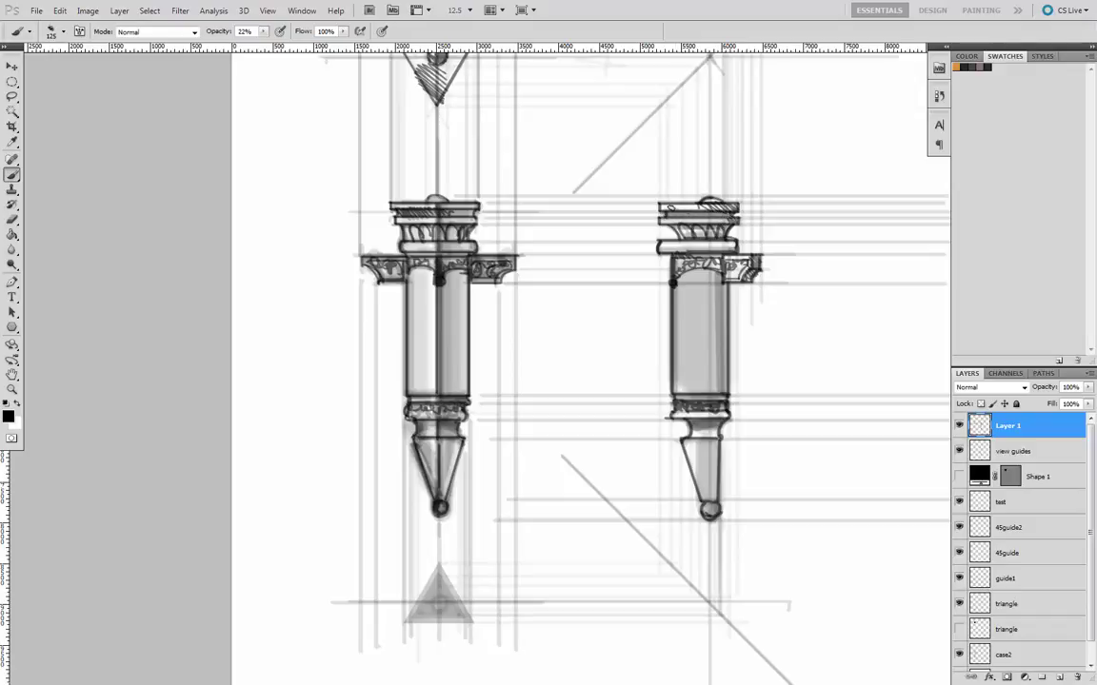
key(bracketleft)
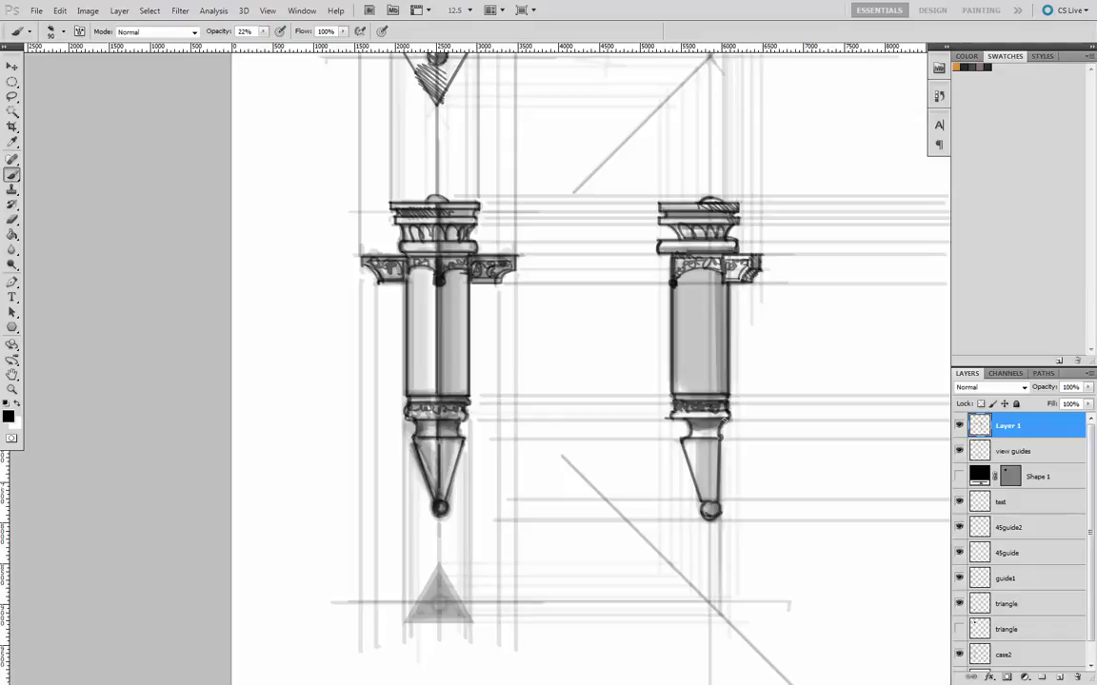
drag(670, 417, 724, 418)
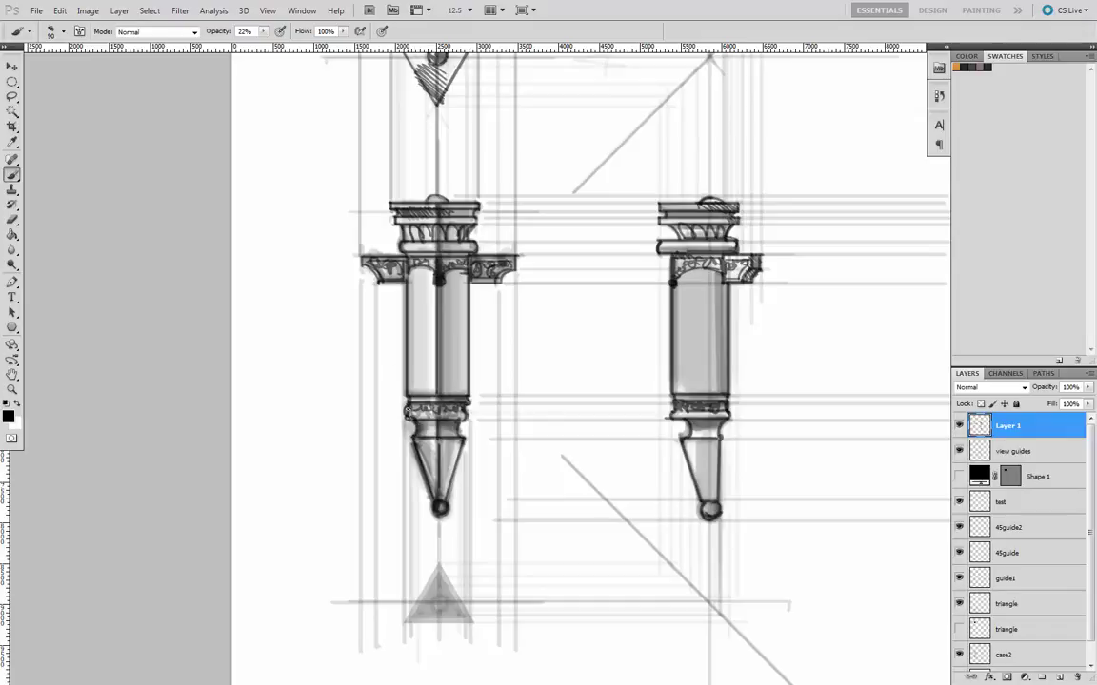
- Zoom out and draw a vertical dimension line with end ticks right of the column
mouse_move(311, 345)
mouse_down()
mouse_move(360, 430)
mouse_move(347, 386)
mouse_move(533, 396)
mouse_up()
key(ctrl+minus)
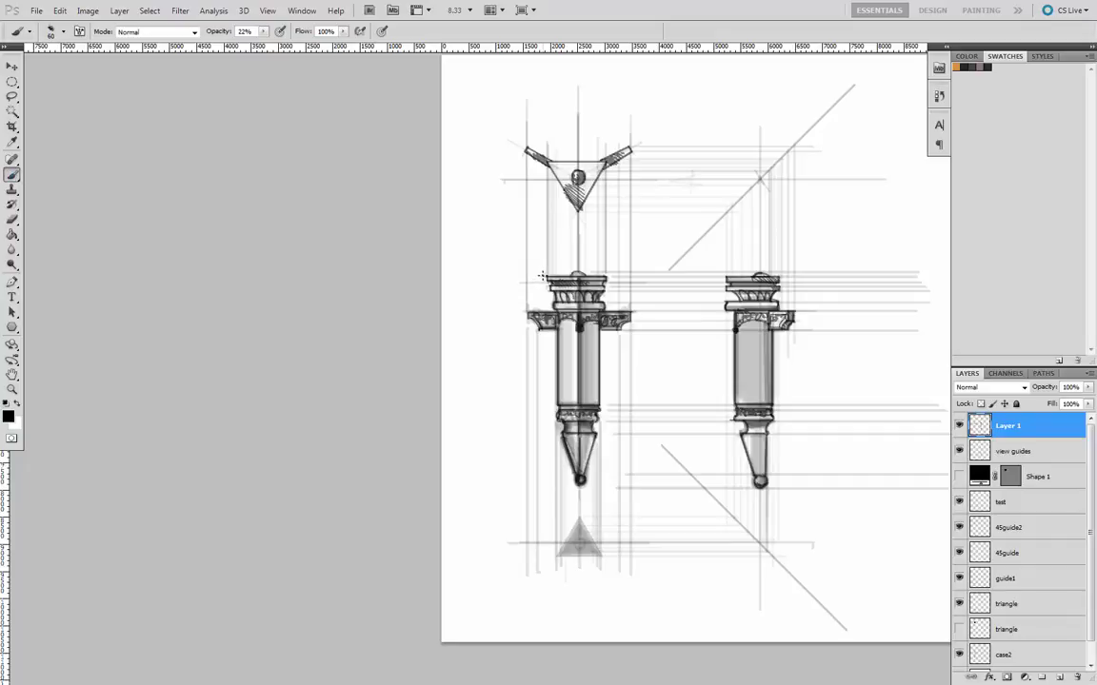
mouse_move(839, 271)
mouse_down()
mouse_move(725, 193)
mouse_move(792, 230)
mouse_move(747, 450)
mouse_up()
drag(736, 448, 644, 447)
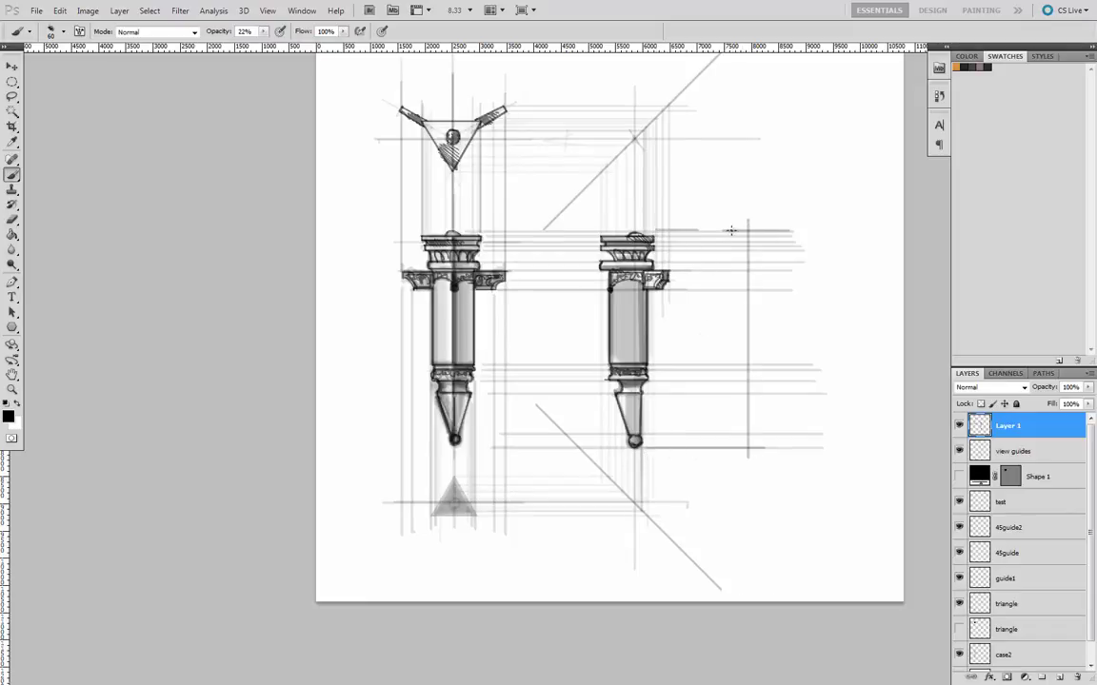
drag(739, 229, 754, 241)
- Handwrite the 18'' label beside the dimension line
click(11, 219)
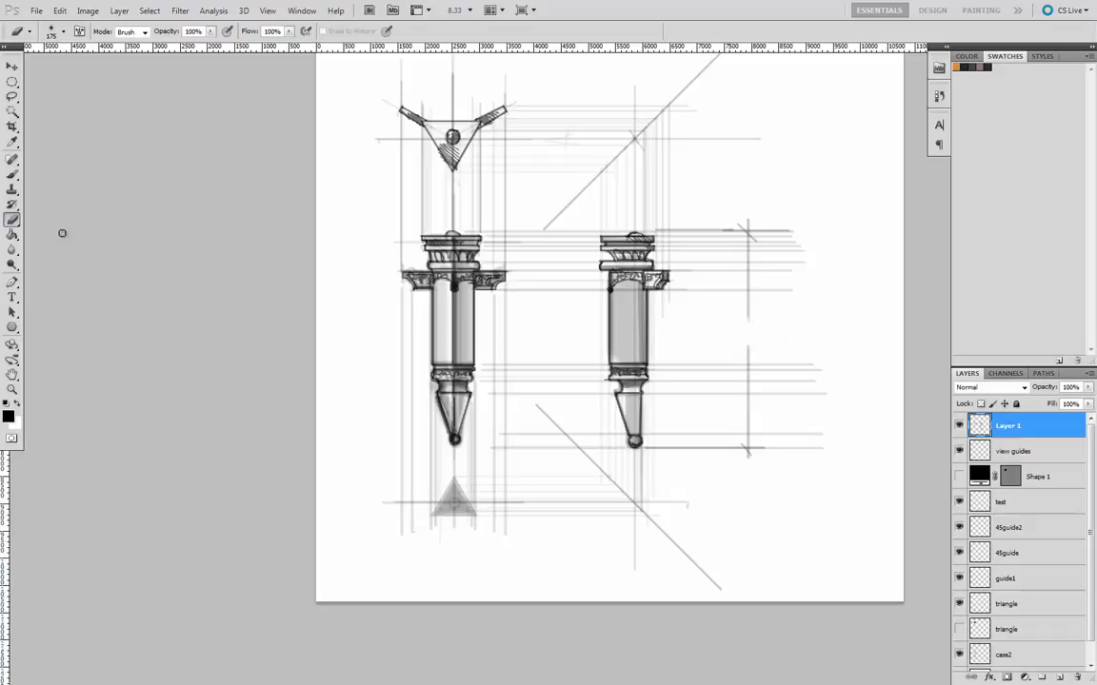
click(12, 175)
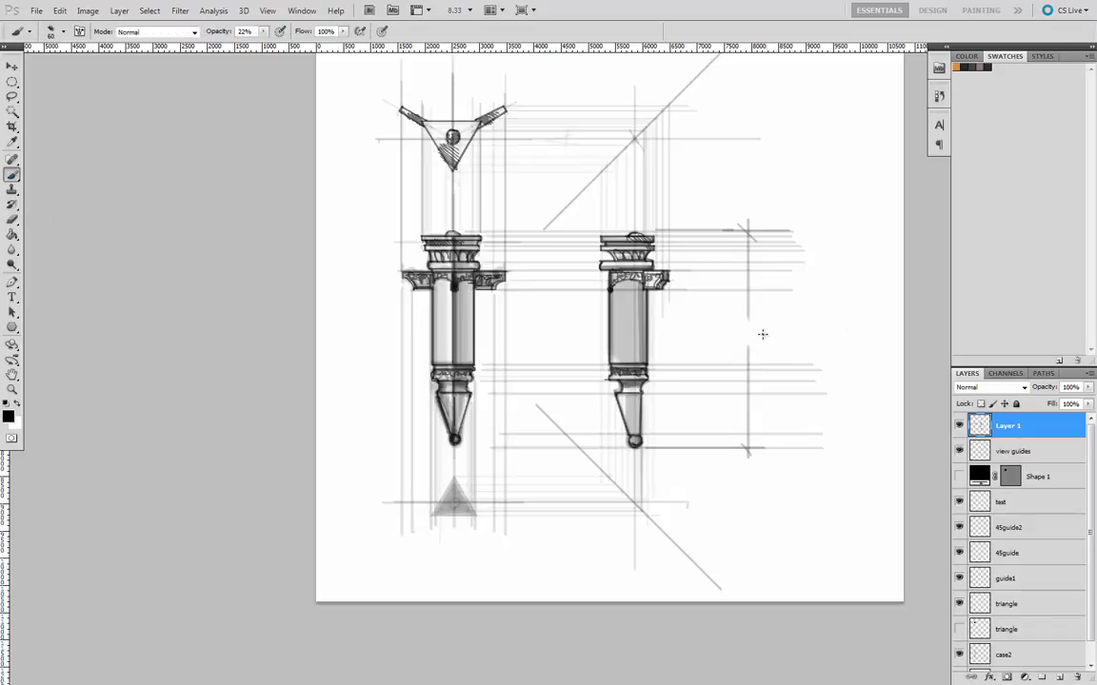
drag(736, 335, 760, 331)
drag(767, 322, 766, 331)
- Handwrite a two-line scale note ending with a period beneath the dimension line
mouse_move(730, 479)
mouse_down()
mouse_move(719, 493)
mouse_move(756, 486)
mouse_move(777, 498)
mouse_move(818, 486)
mouse_up()
mouse_move(721, 522)
mouse_down()
mouse_move(762, 510)
mouse_move(825, 520)
mouse_up()
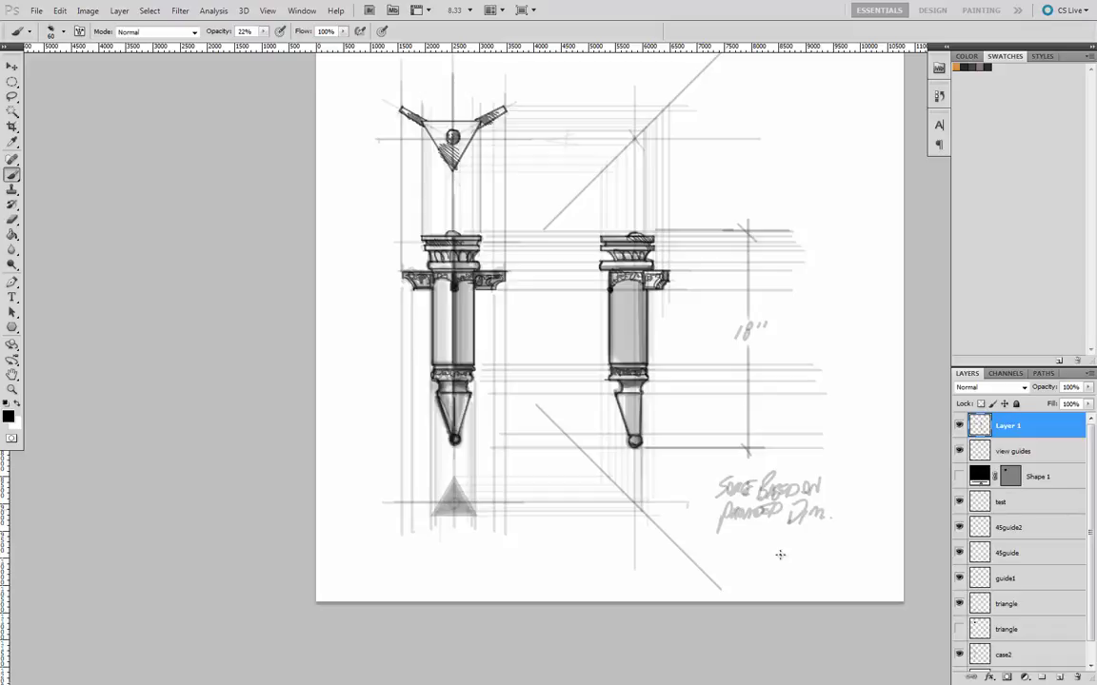
click(829, 517)
drag(299, 365, 316, 431)
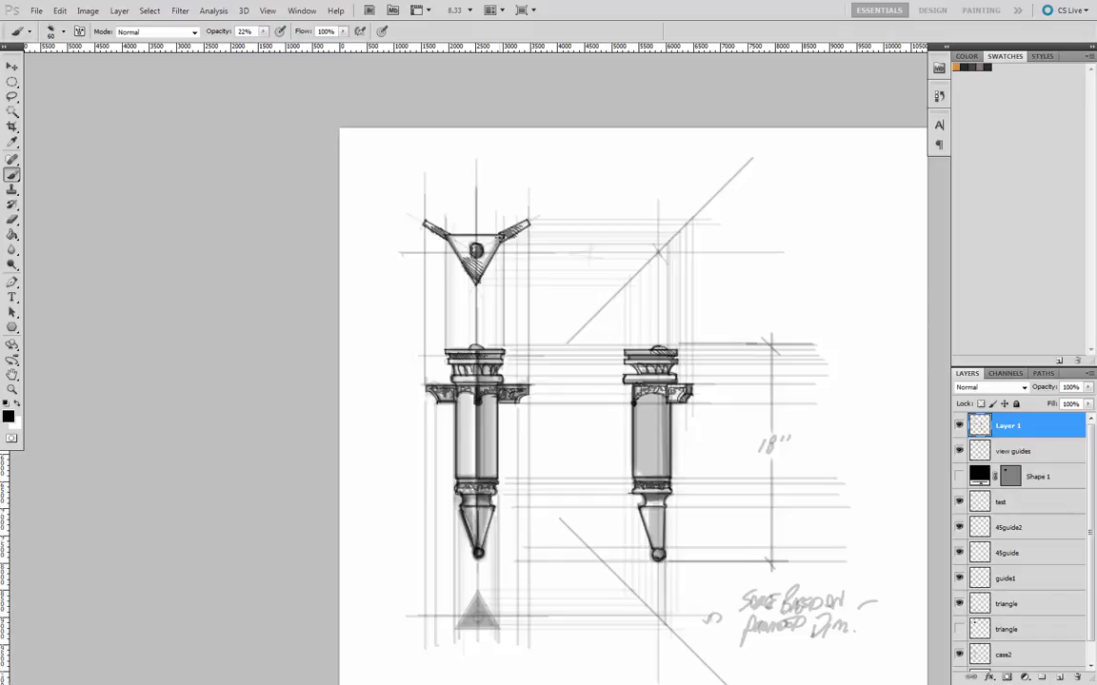
mouse_move(257, 403)
mouse_down()
mouse_move(279, 292)
mouse_move(264, 294)
mouse_up()
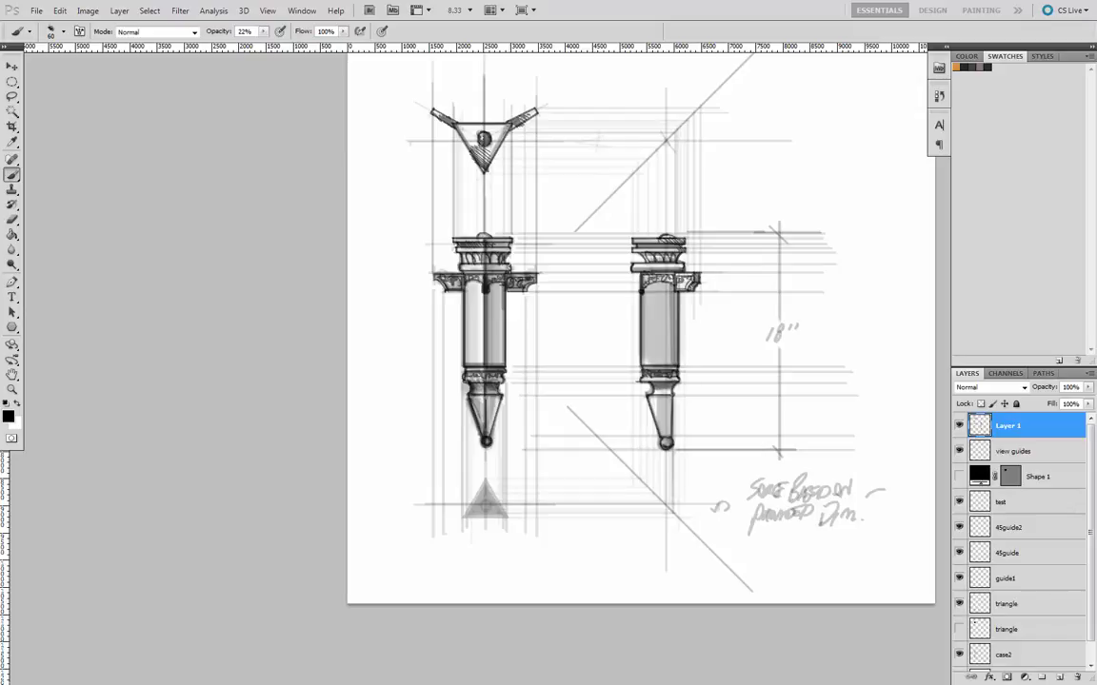
- Switch to Untitled-1 and make Layer 1's black standing-man silhouette visible
mouse_move(443, 455)
mouse_down()
mouse_move(350, 518)
mouse_move(342, 578)
mouse_move(350, 568)
mouse_up()
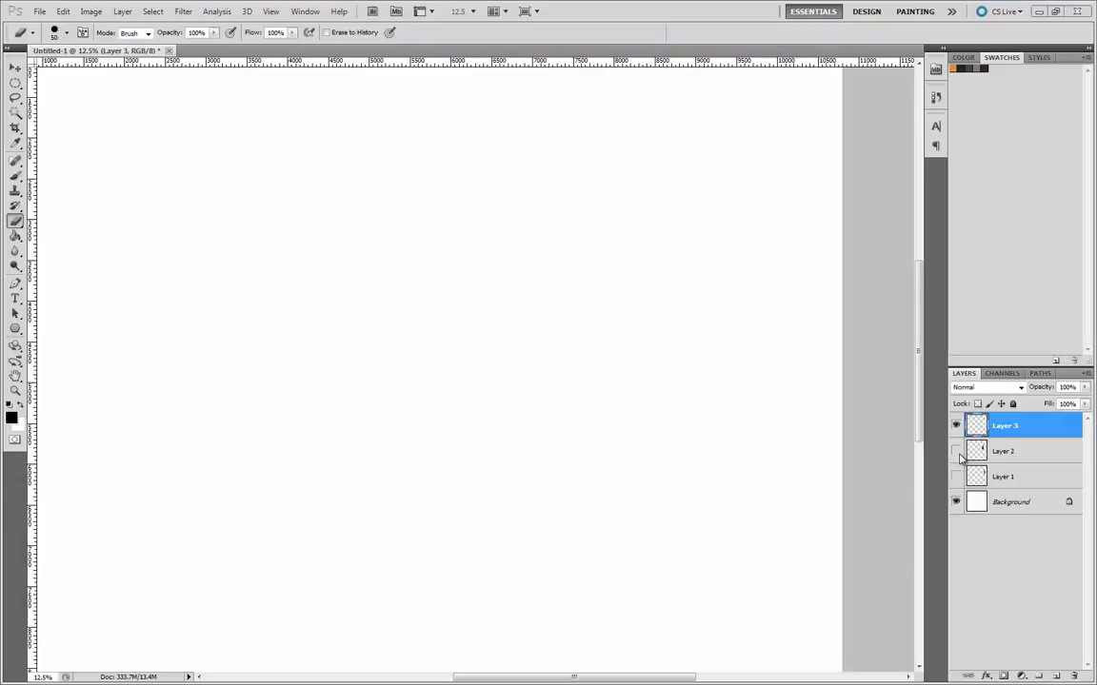
click(961, 458)
click(957, 477)
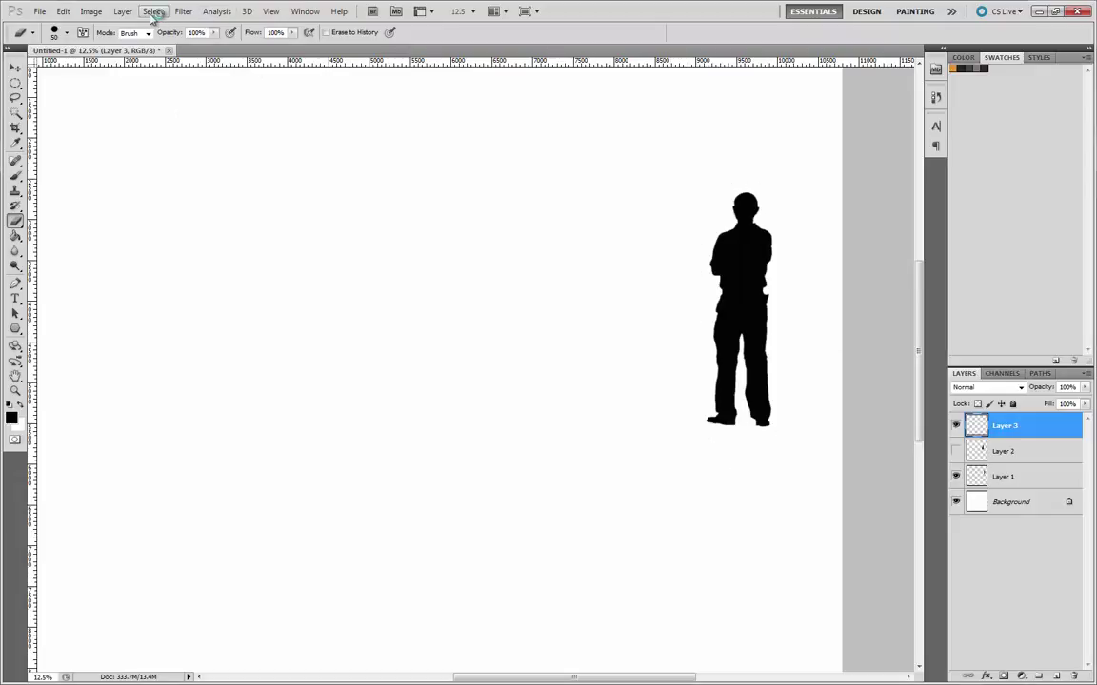
- Blacken the man silhouette with Hue/Saturation Lightness set to -100
click(99, 12)
mouse_move(107, 42)
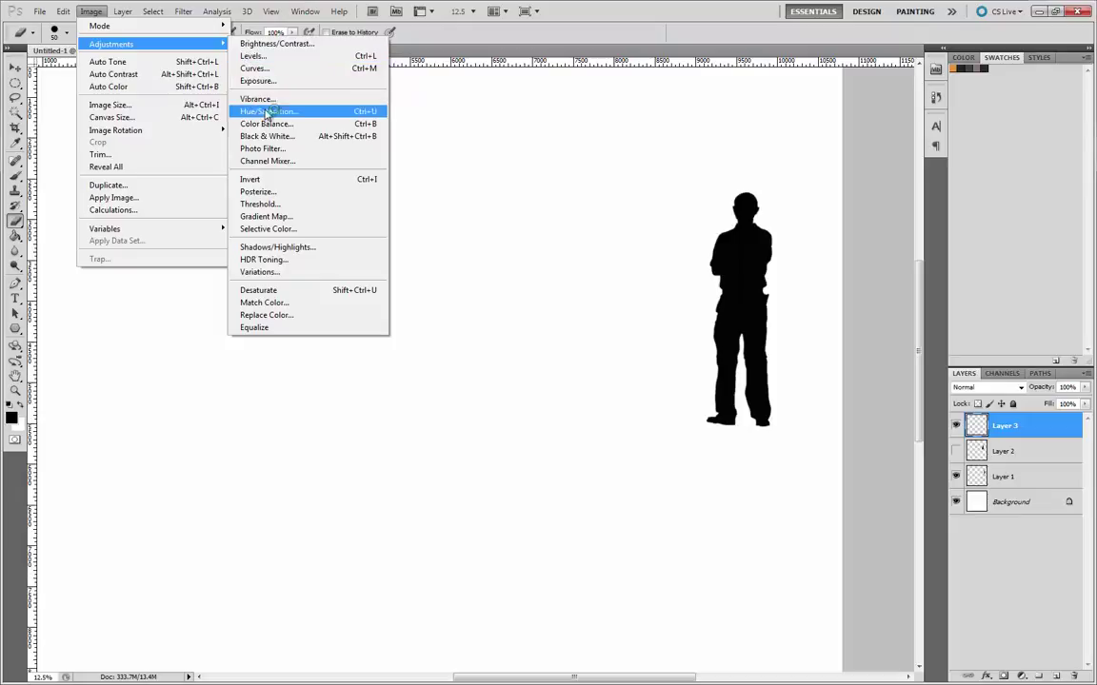
click(279, 149)
click(269, 111)
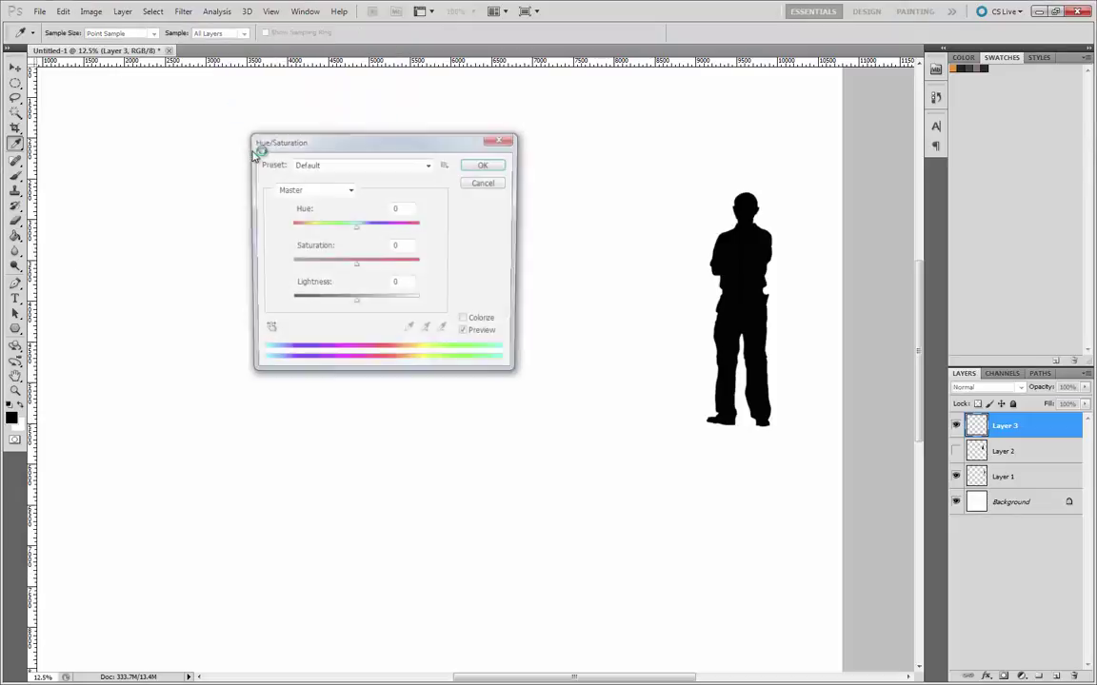
drag(360, 310, 274, 314)
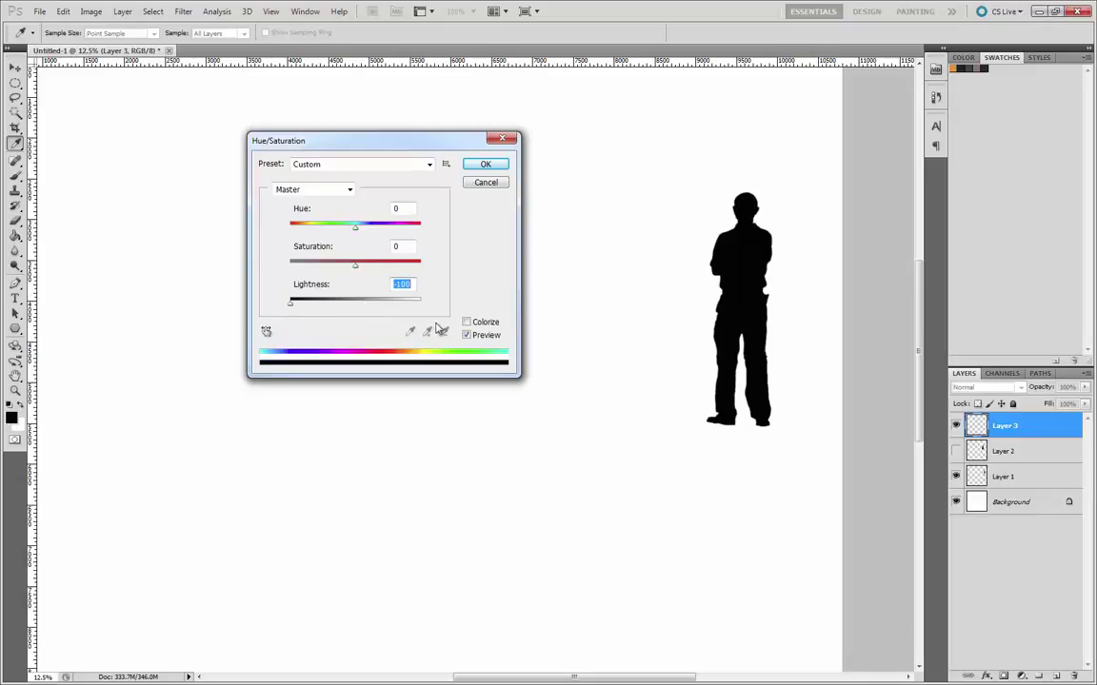
click(506, 169)
key(e)
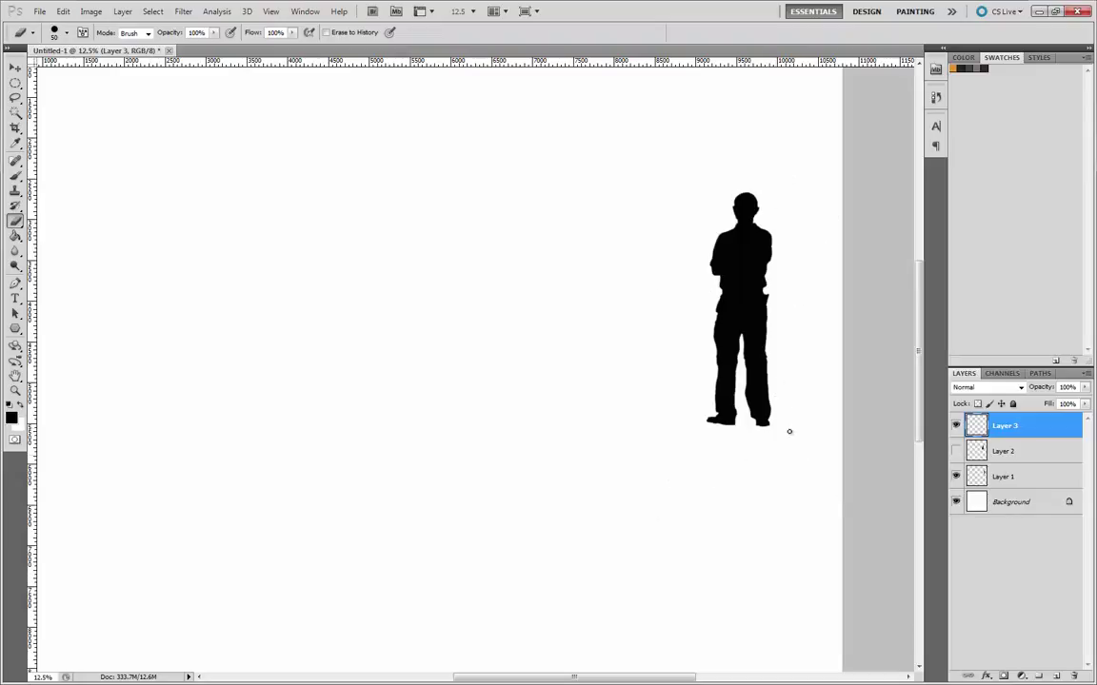
- Reveal the woman silhouette on Layer 2 and try stretching, squashing and skewing it
click(956, 451)
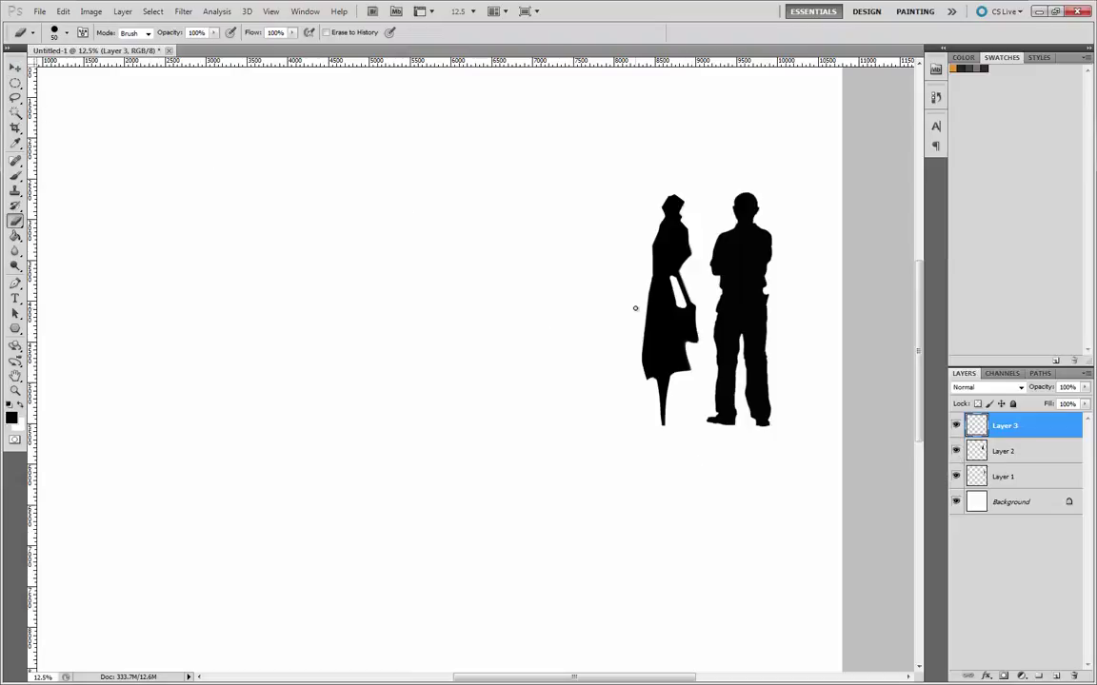
click(15, 68)
click(656, 343)
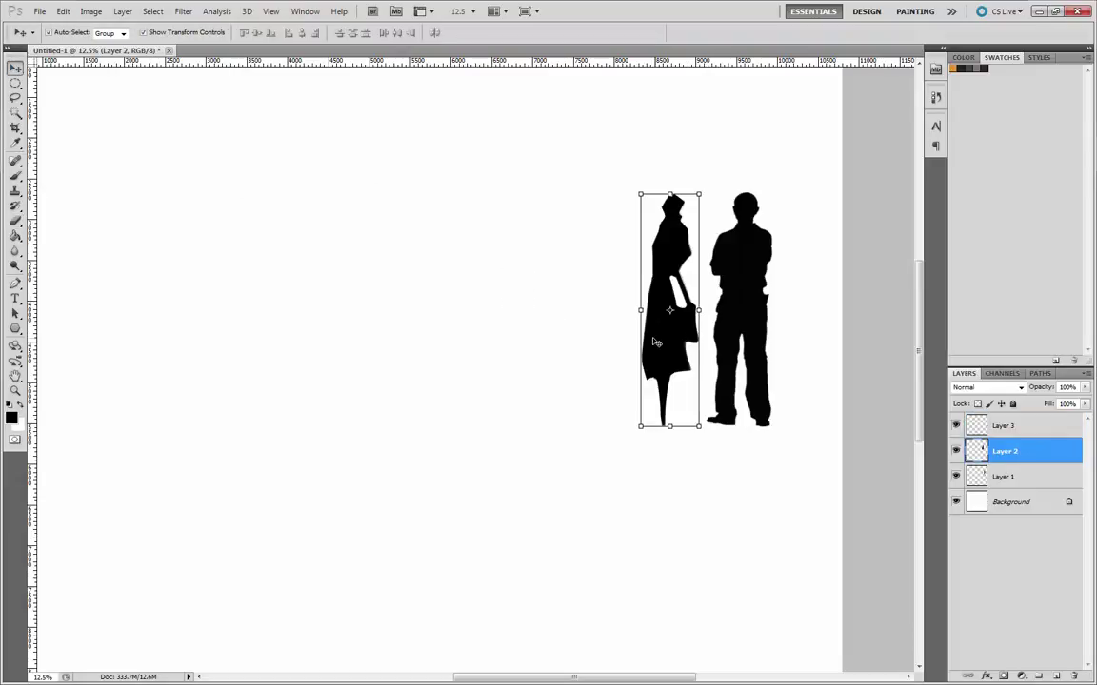
mouse_move(656, 343)
mouse_down()
mouse_move(533, 314)
mouse_move(598, 347)
mouse_move(667, 361)
mouse_up()
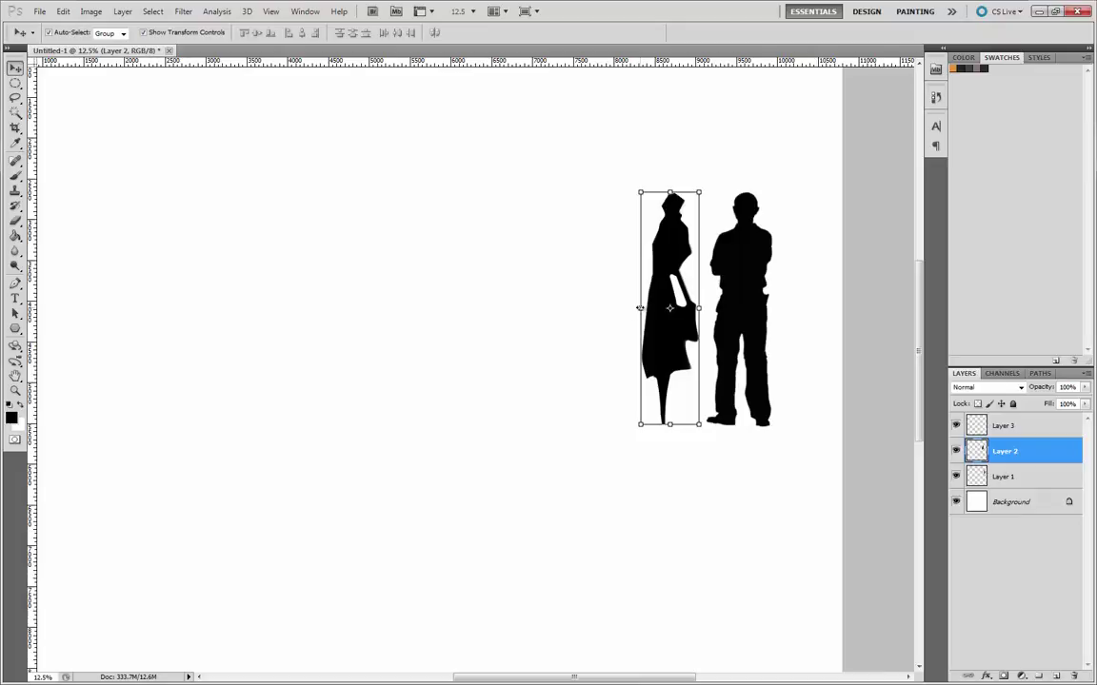
drag(639, 308, 590, 310)
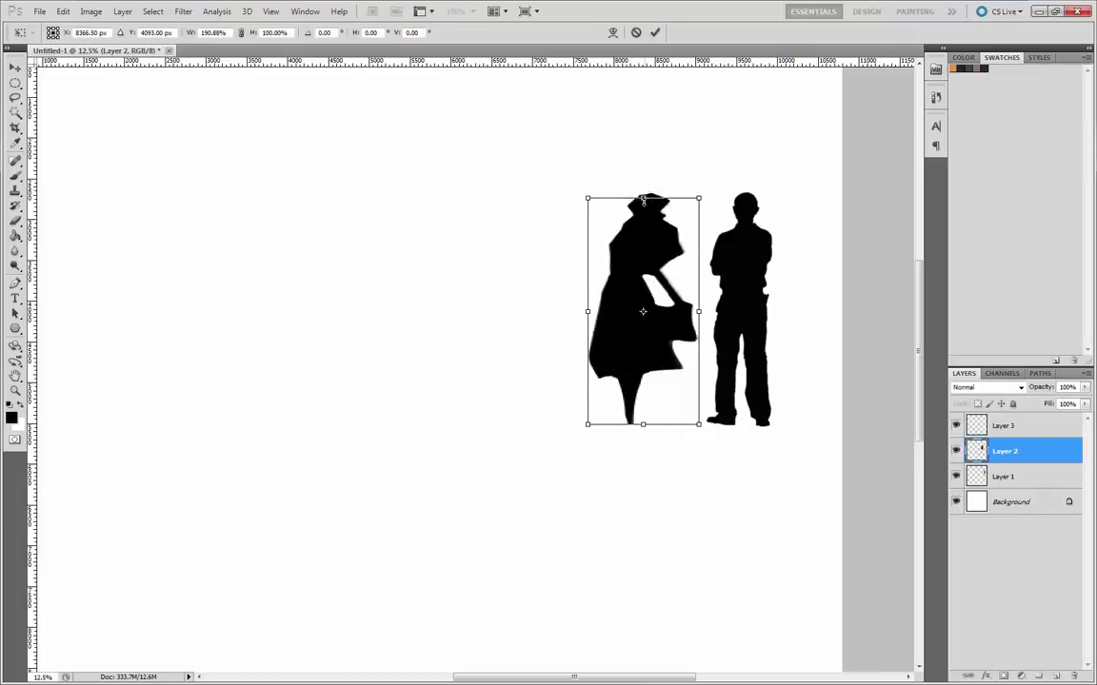
drag(643, 192, 656, 292)
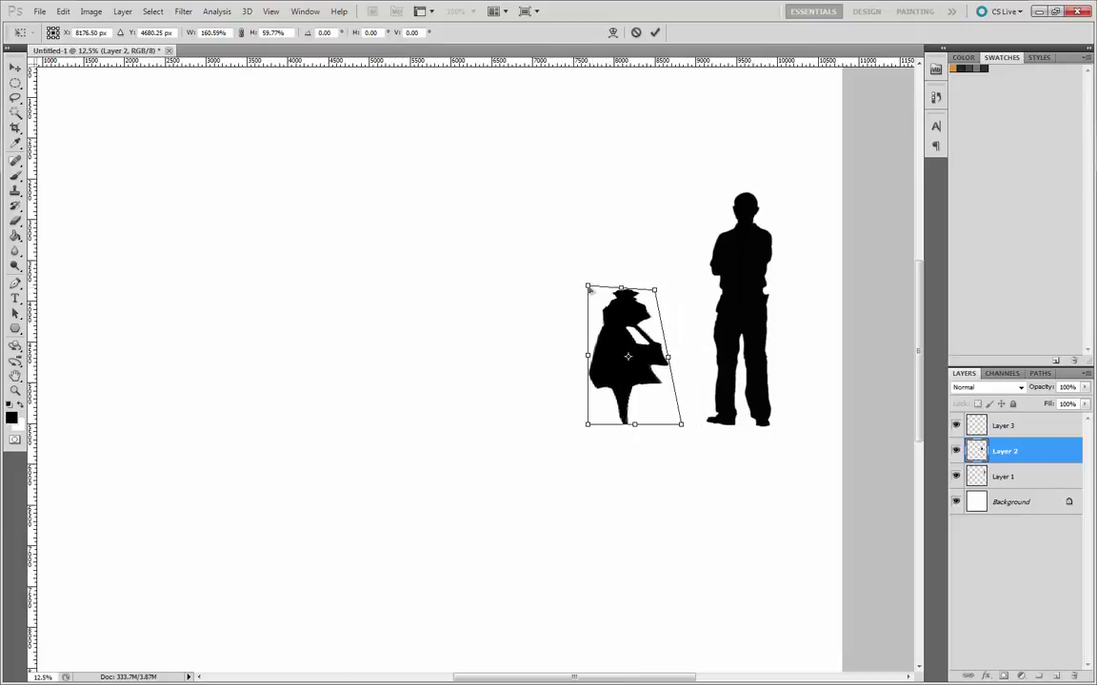
drag(588, 286, 601, 286)
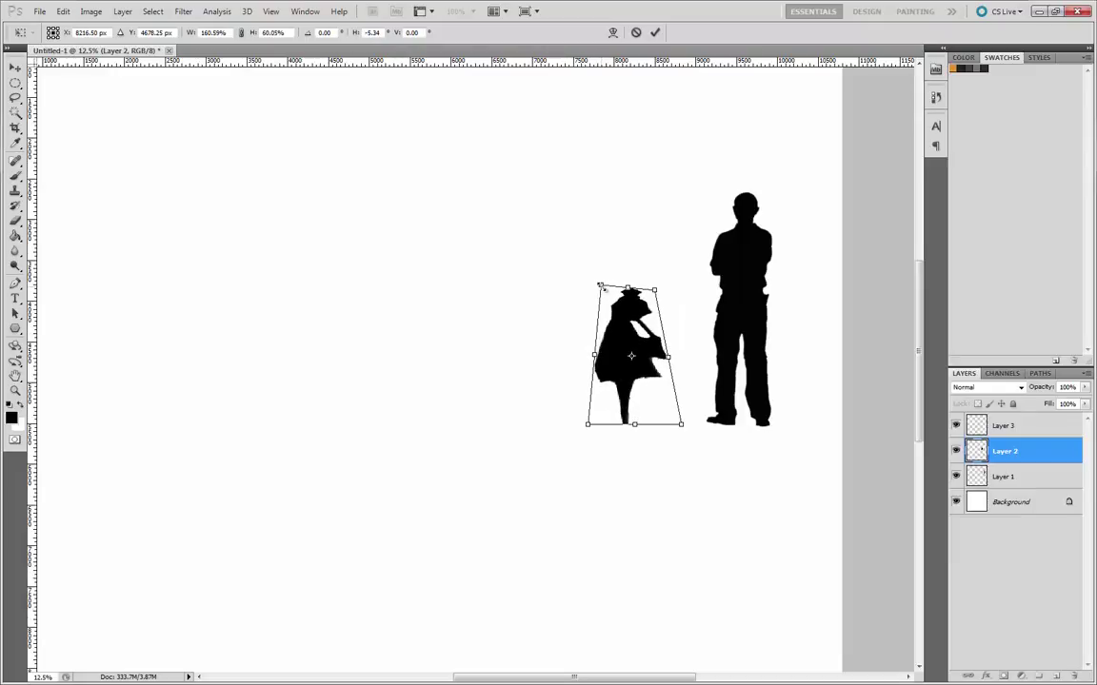
key(Return)
- Restore the woman to full height and nudge her just left of the man
drag(619, 350, 631, 315)
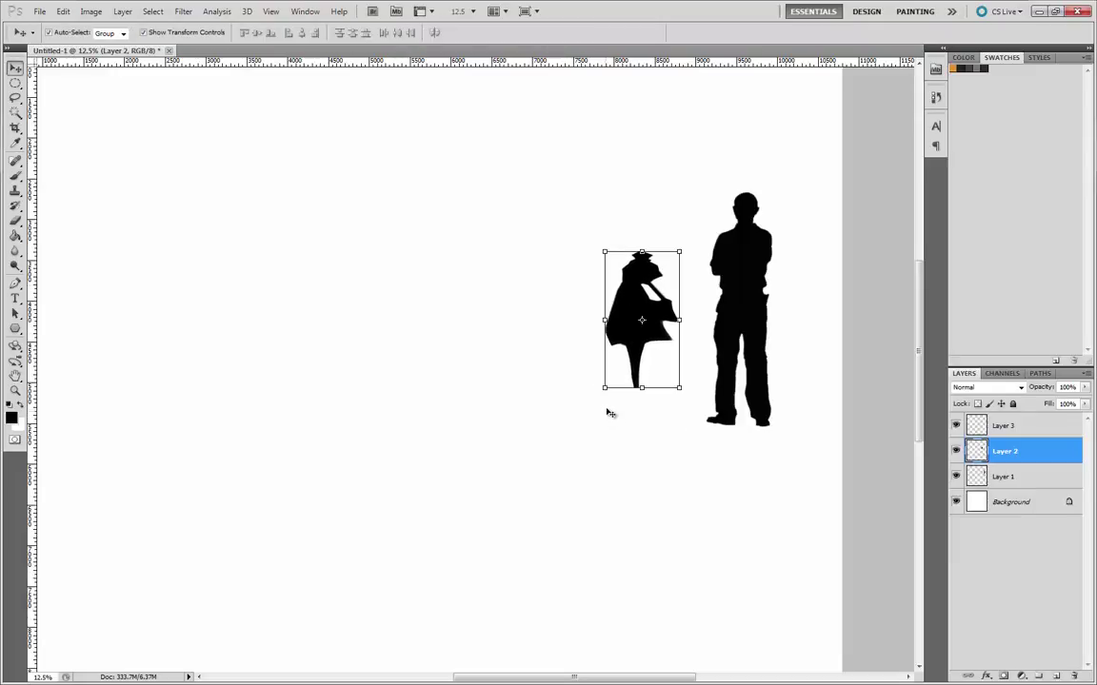
drag(644, 261, 648, 298)
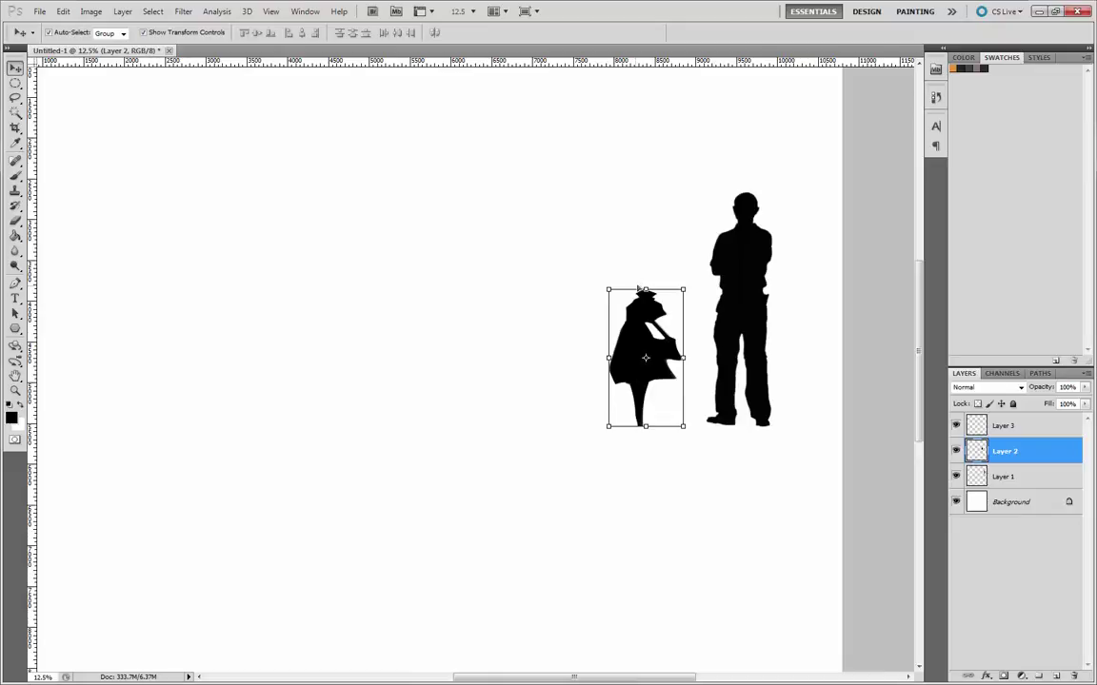
drag(639, 288, 671, 204)
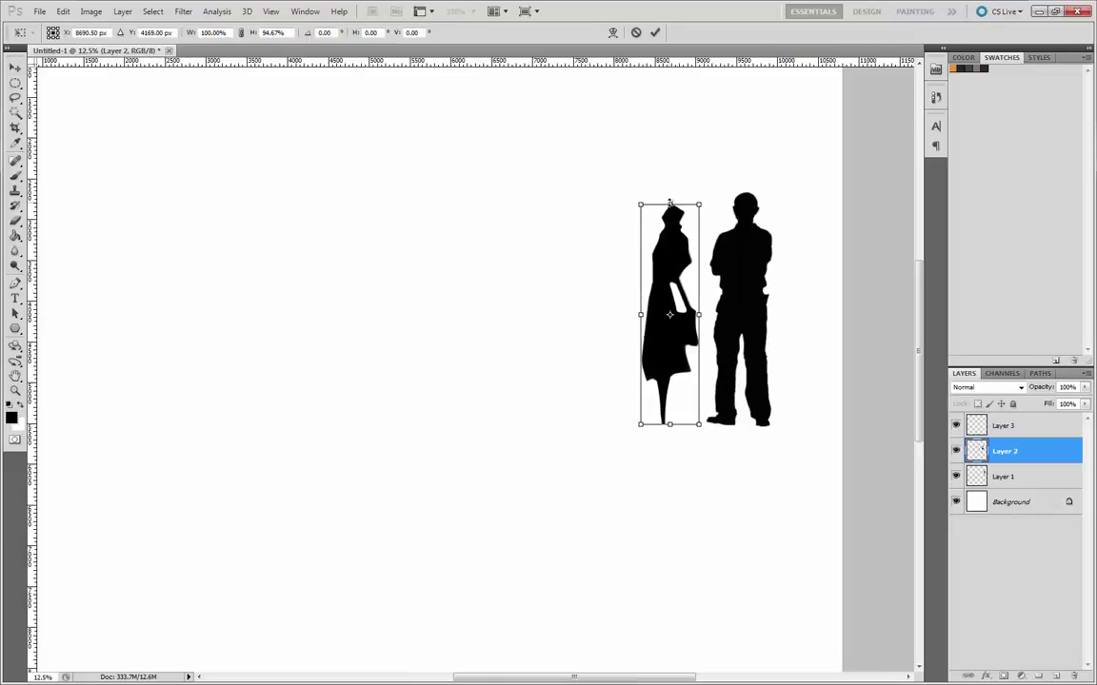
key(Return)
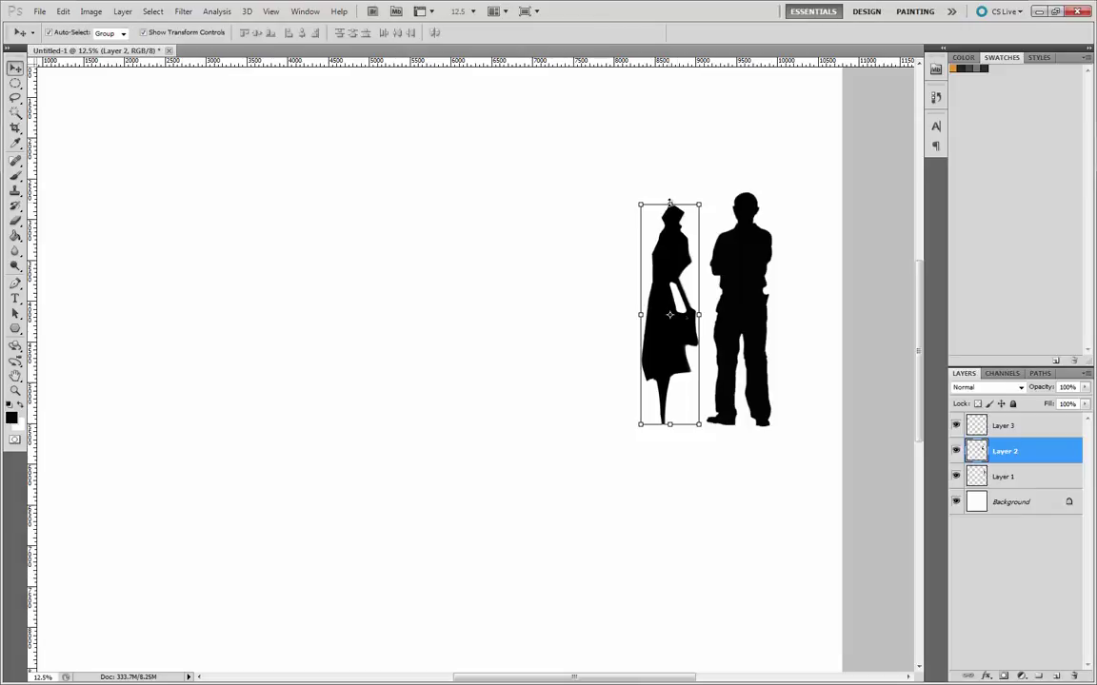
click(644, 426)
key(shift+Left)
key(shift+Left)
key(shift+Left)
key(shift+Left)
key(shift+Left)
key(shift+Left)
key(shift+Left)
key(shift+Left)
key(shift+Left)
key(shift+Left)
key(shift+Left)
key(shift+Left)
key(shift+Left)
key(shift+Left)
key(shift+Left)
key(shift+Left)
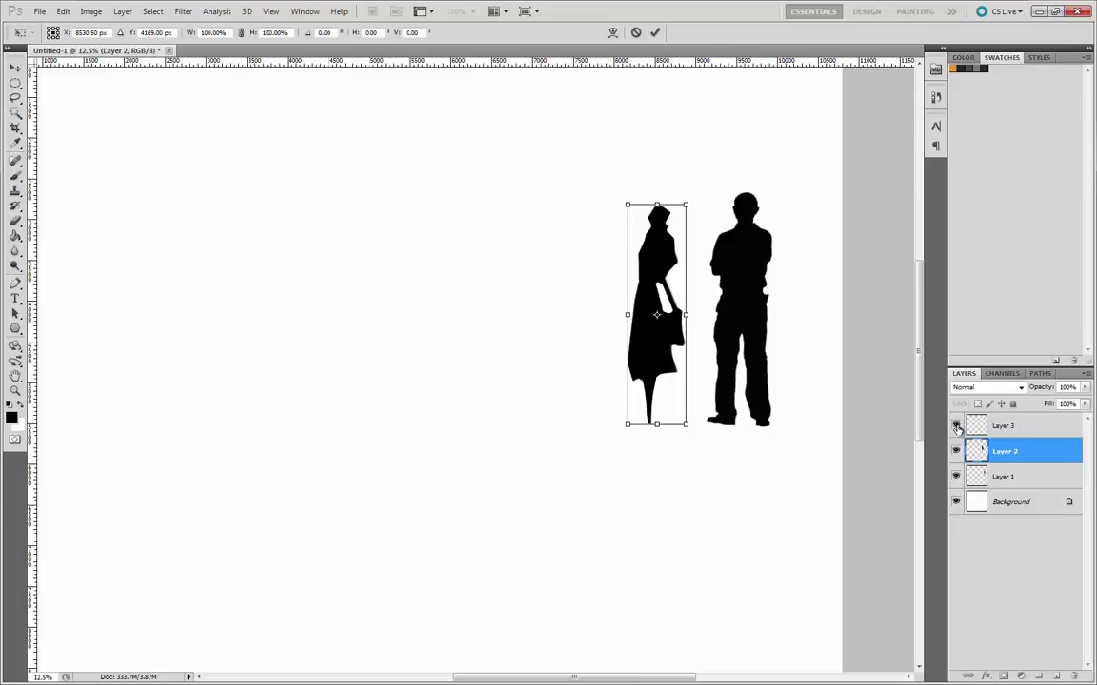
key(Return)
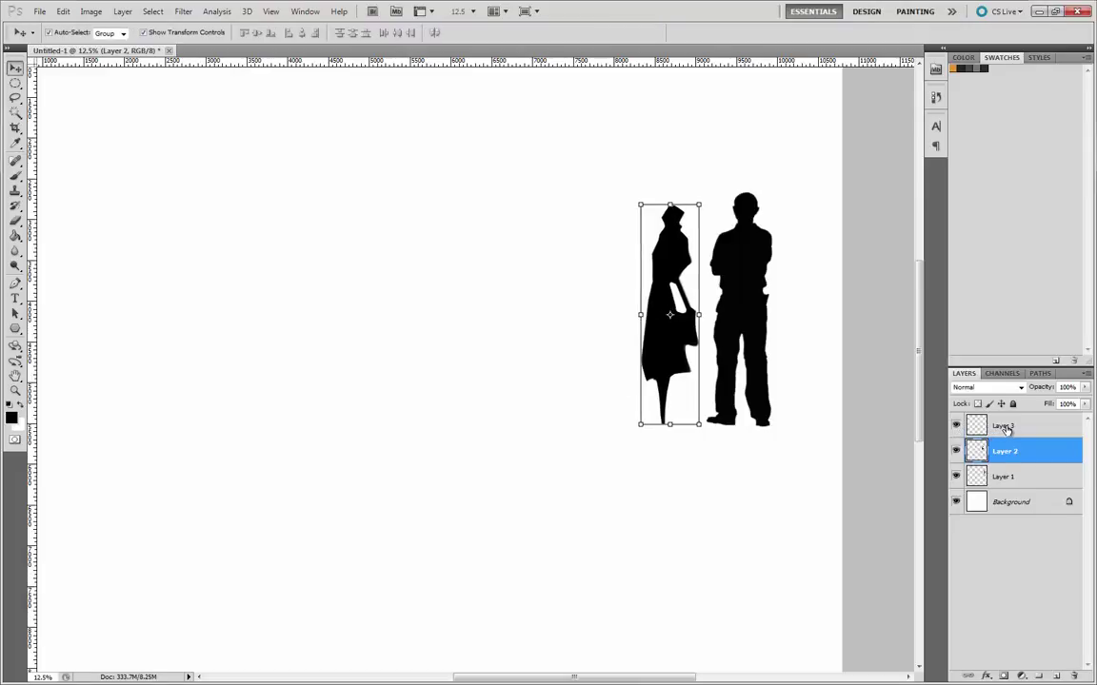
click(1002, 427)
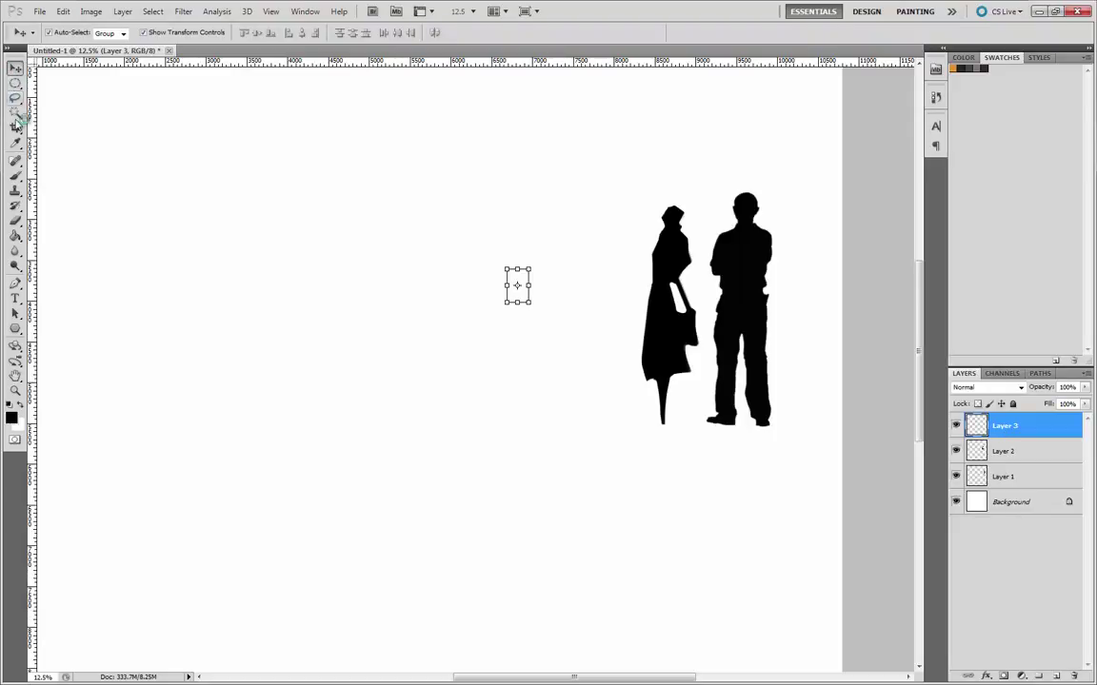
- Set a small brush at 18% opacity and try straight strokes, undoing them
click(17, 177)
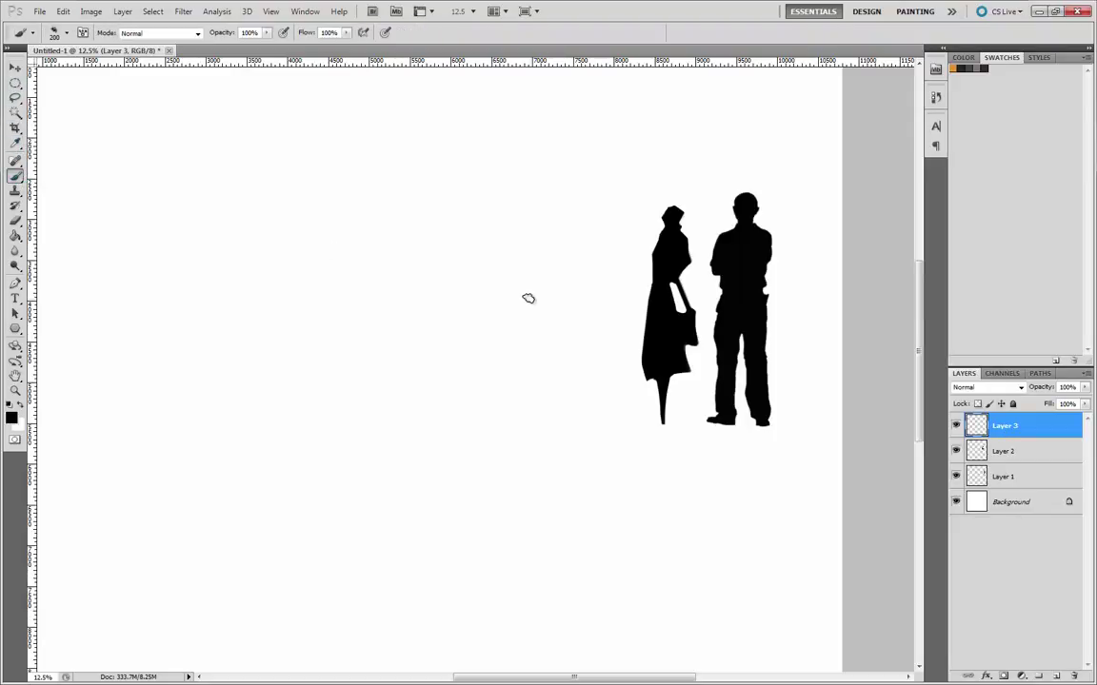
key(bracketright)
key(bracketleft)
key(bracketleft)
click(266, 33)
mouse_move(255, 46)
mouse_down()
mouse_move(187, 45)
mouse_move(219, 47)
mouse_up()
key(bracketleft)
key(bracketleft)
key(bracketleft)
shift+click(413, 197)
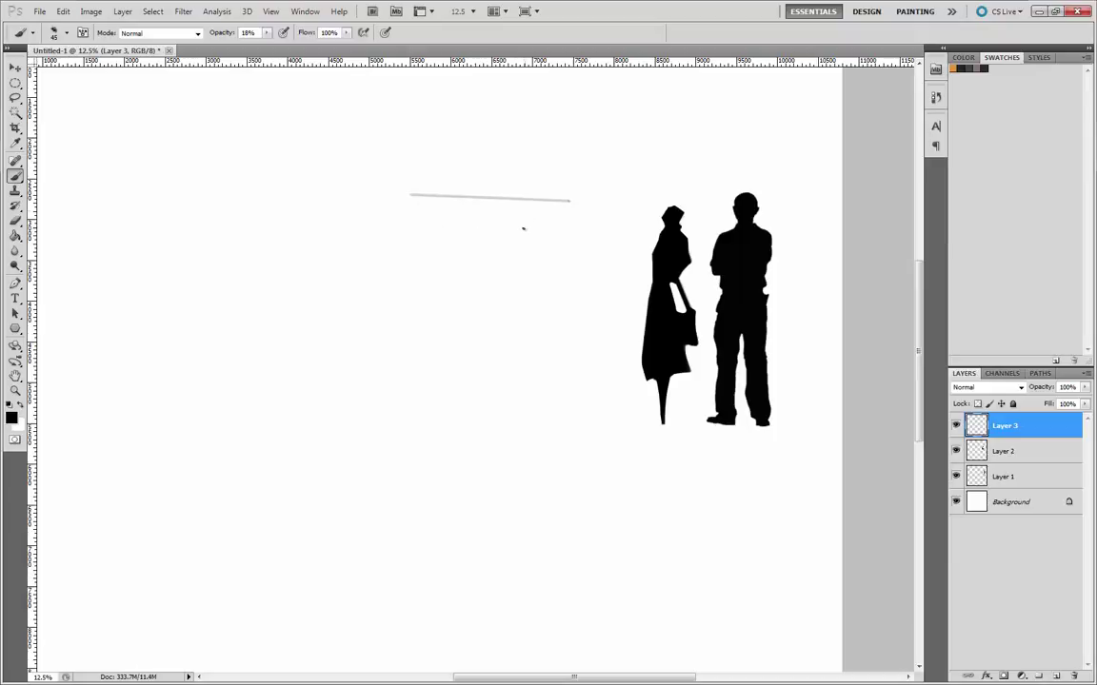
key(ctrl+z)
shift+click(404, 201)
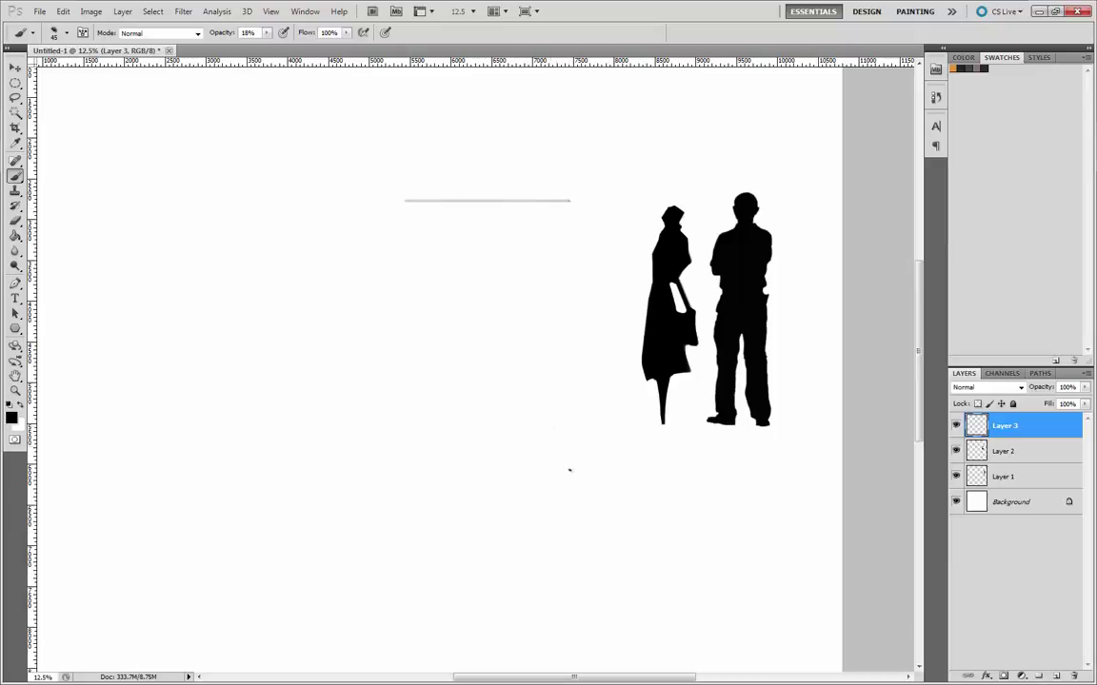
shift+click(589, 433)
shift+click(417, 433)
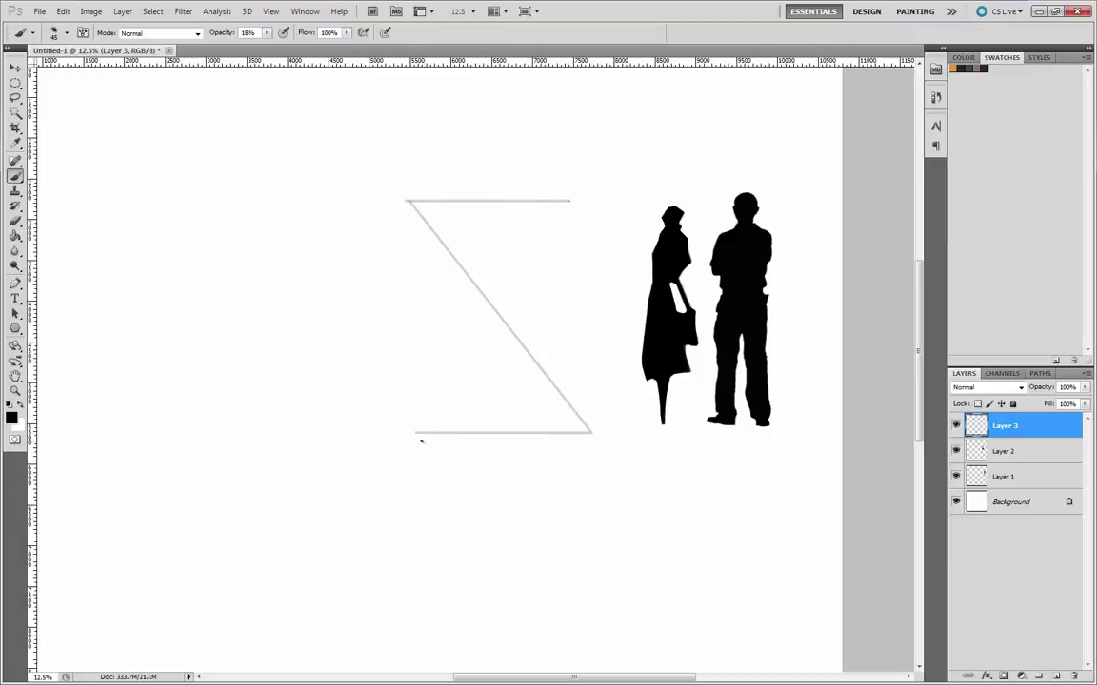
key(ctrl+alt+z)
key(ctrl+alt+z)
key(ctrl+alt+z)
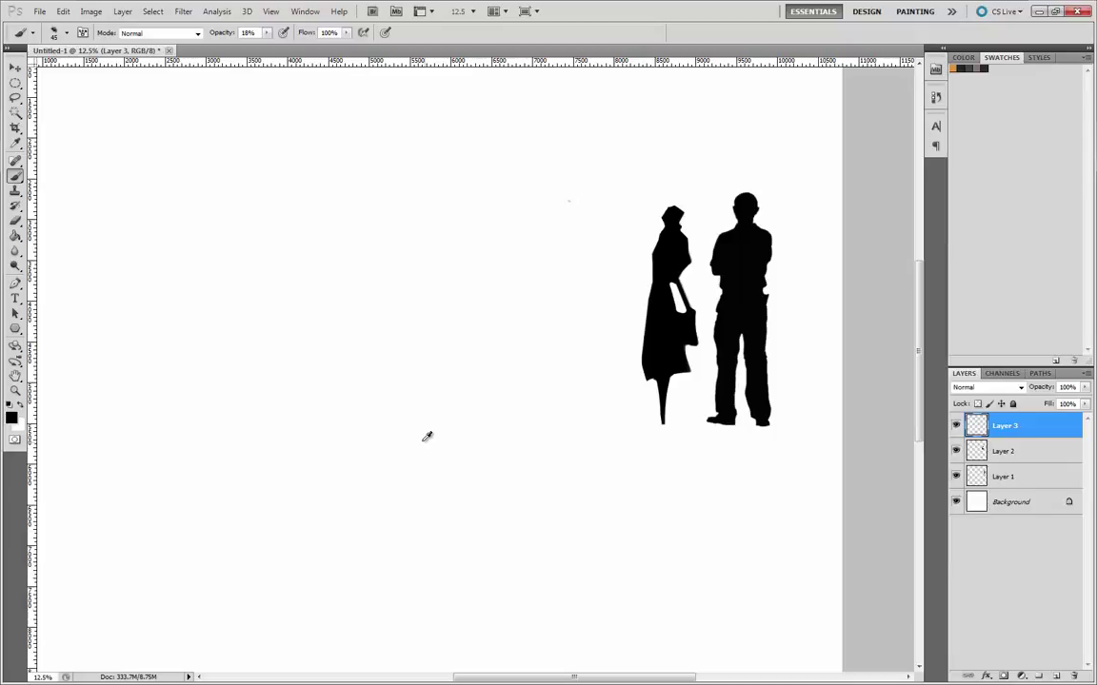
- Turn on the grid and draw faint top, vertical and bottom guide lines
key(alt+v)
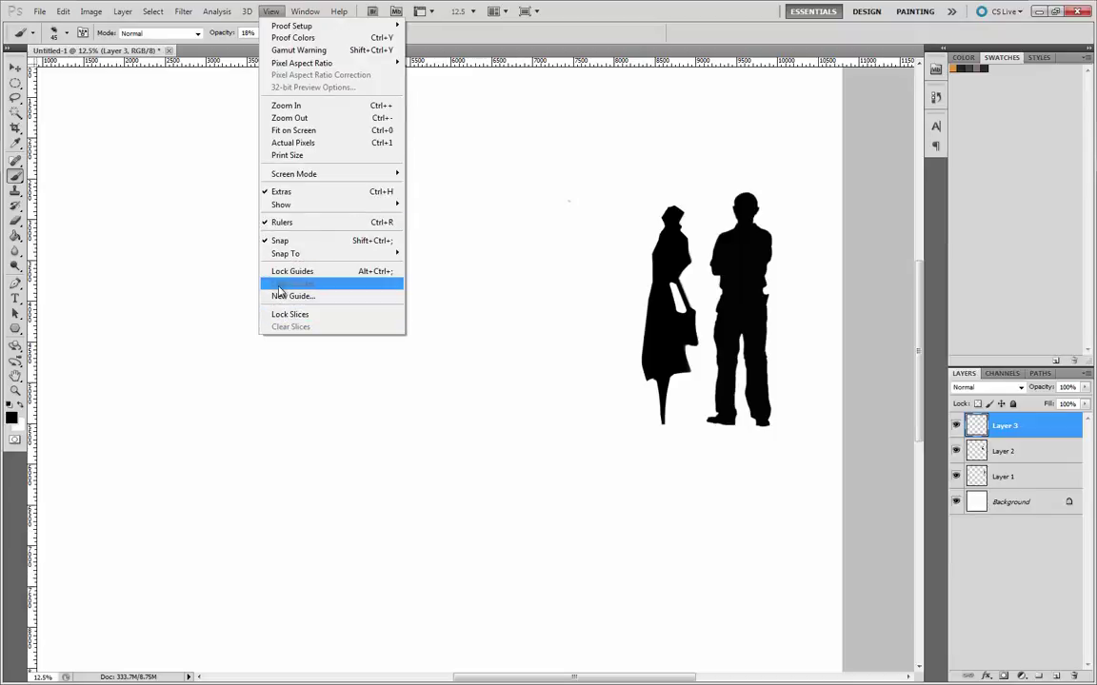
mouse_move(254, 211)
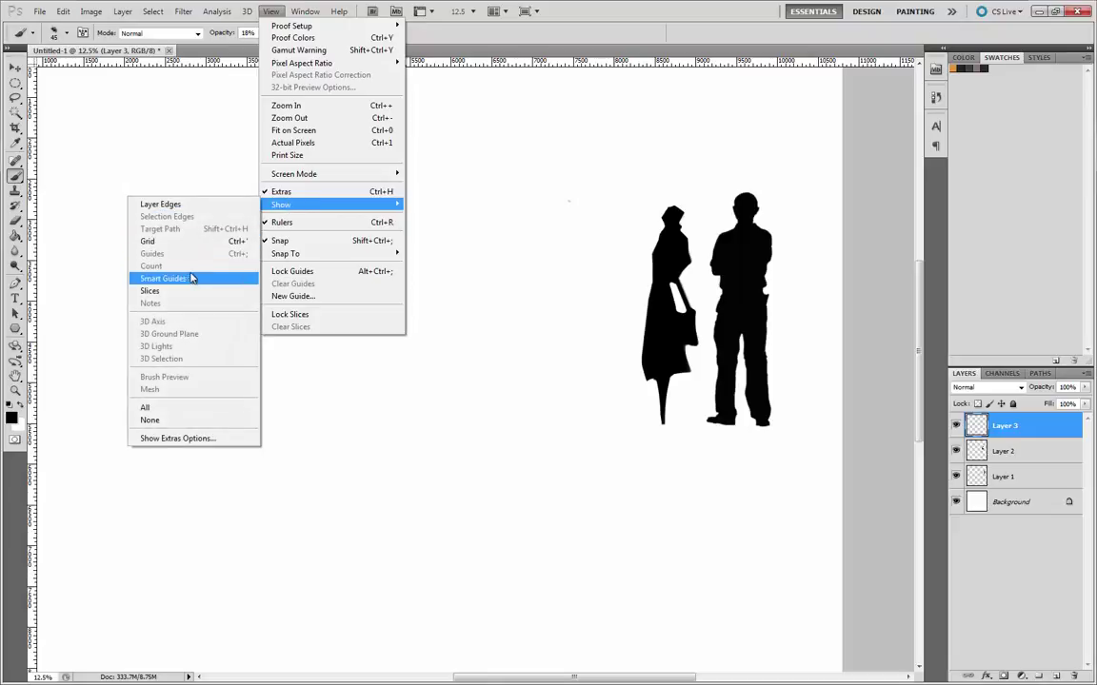
click(160, 241)
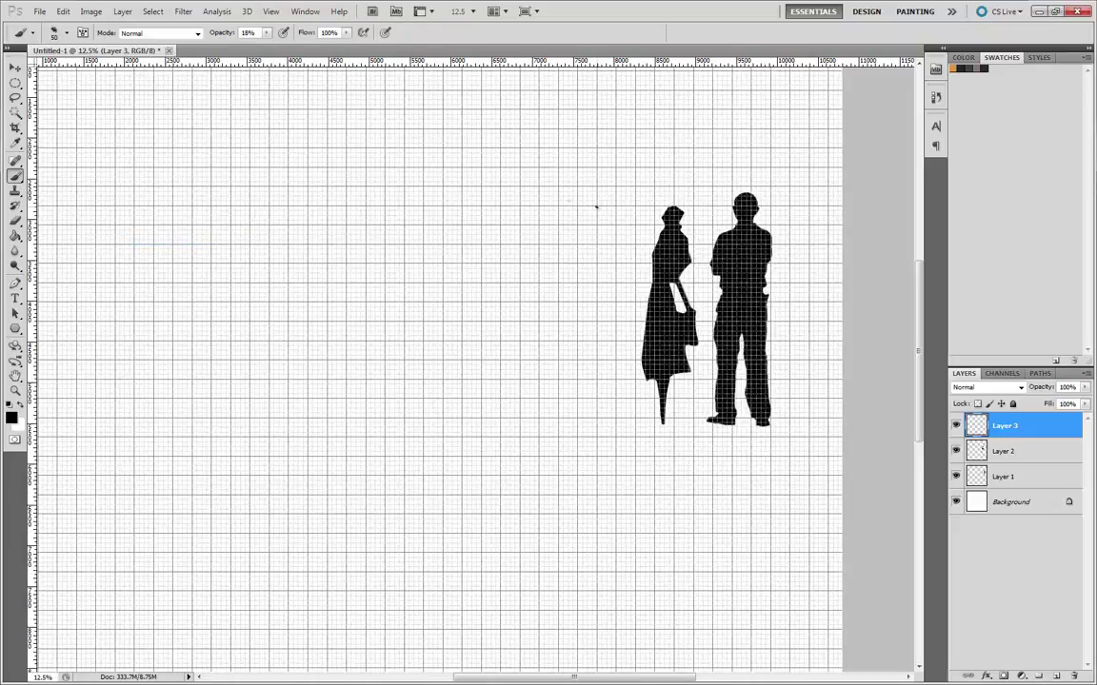
drag(586, 205, 450, 204)
drag(596, 187, 589, 454)
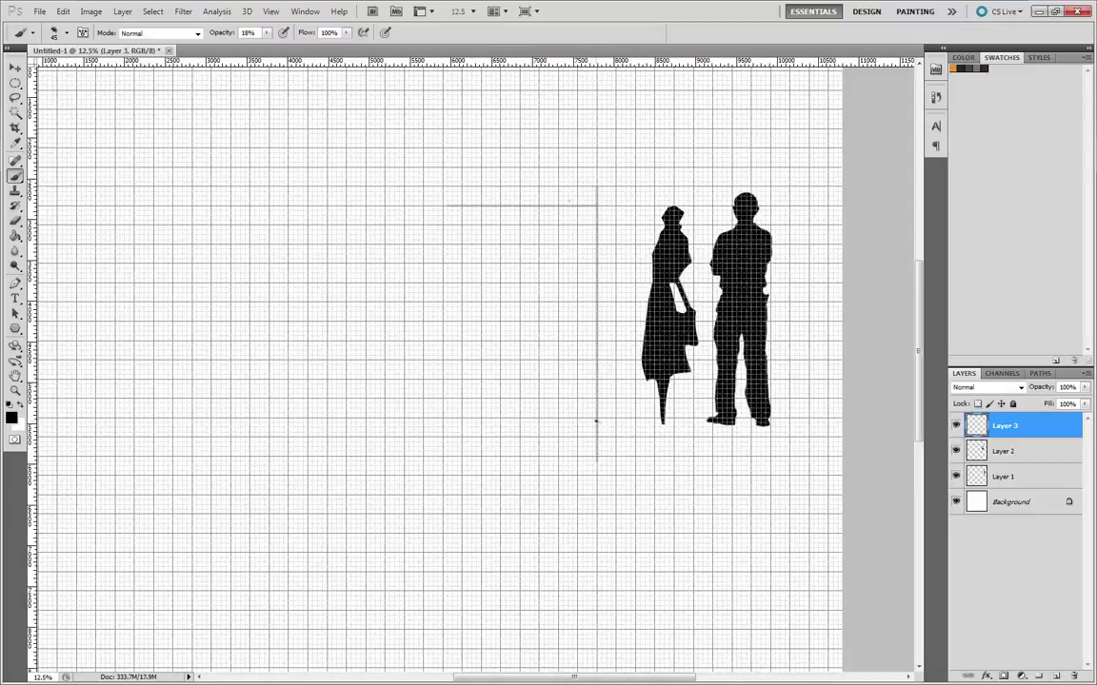
drag(656, 438, 337, 454)
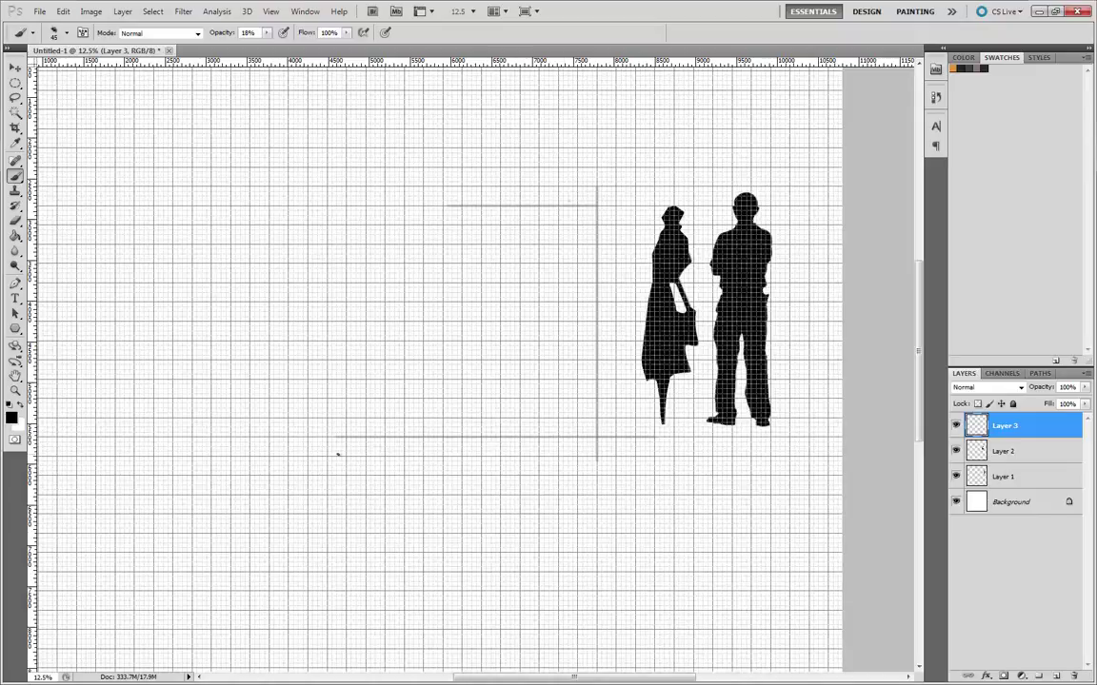
- At 98% opacity, paint dark horizontal and vertical ladder lines over the guides
click(266, 32)
drag(273, 50, 334, 69)
key(bracketleft)
drag(652, 438, 368, 450)
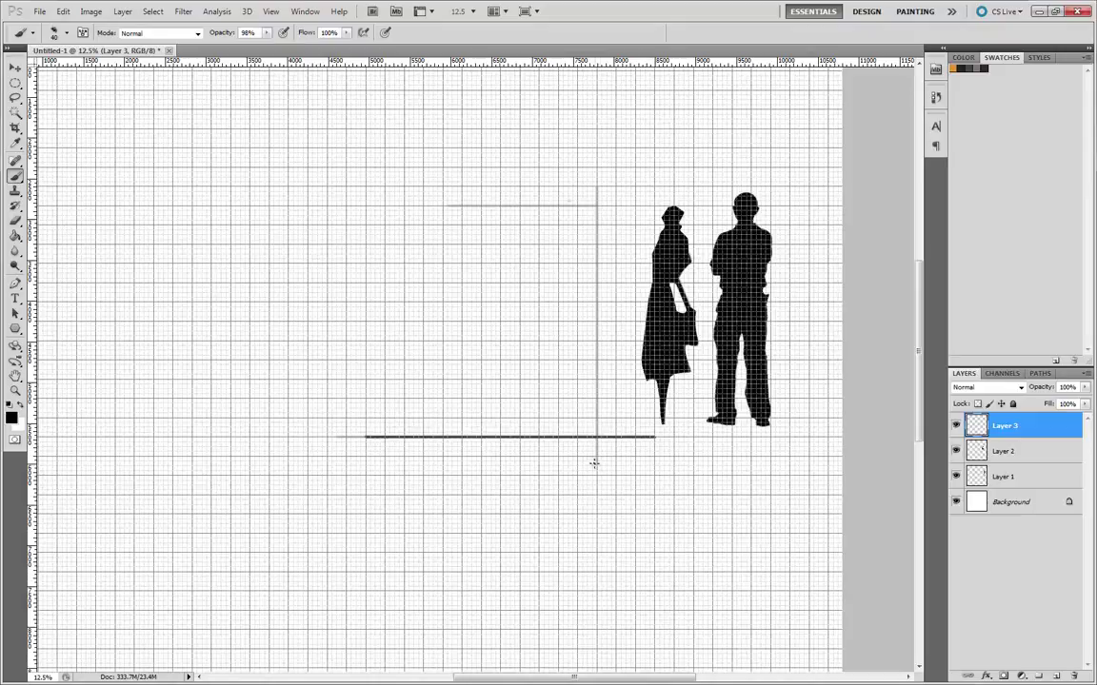
drag(597, 465, 594, 149)
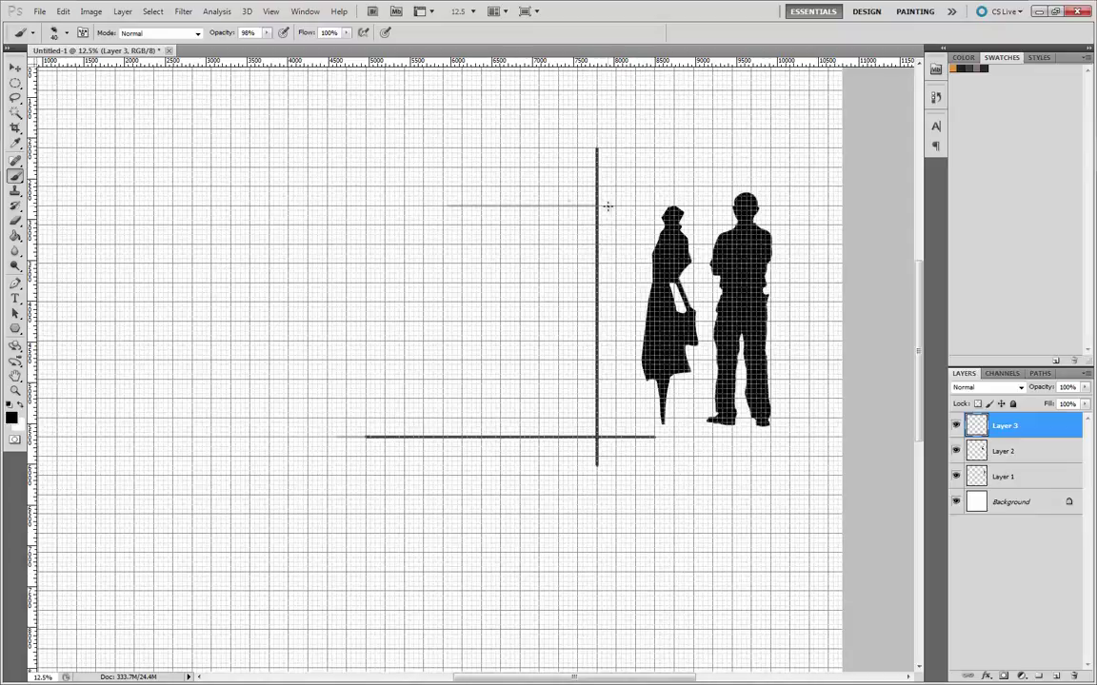
drag(625, 205, 403, 203)
drag(577, 162, 563, 492)
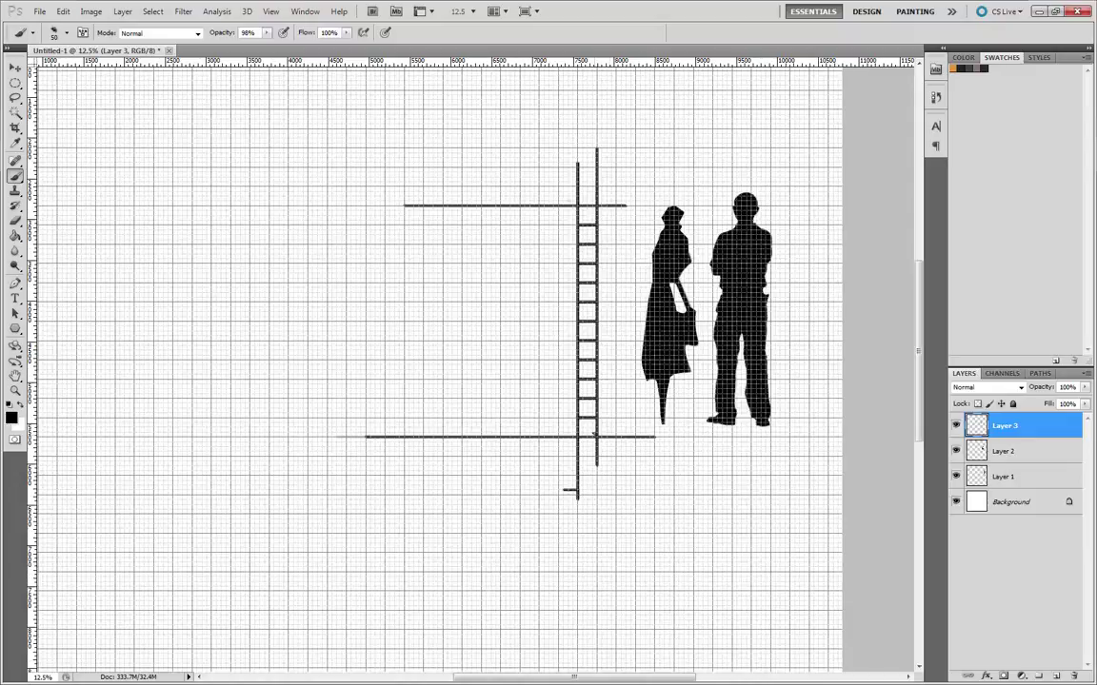
click(587, 420)
key(ctrl+z)
click(272, 11)
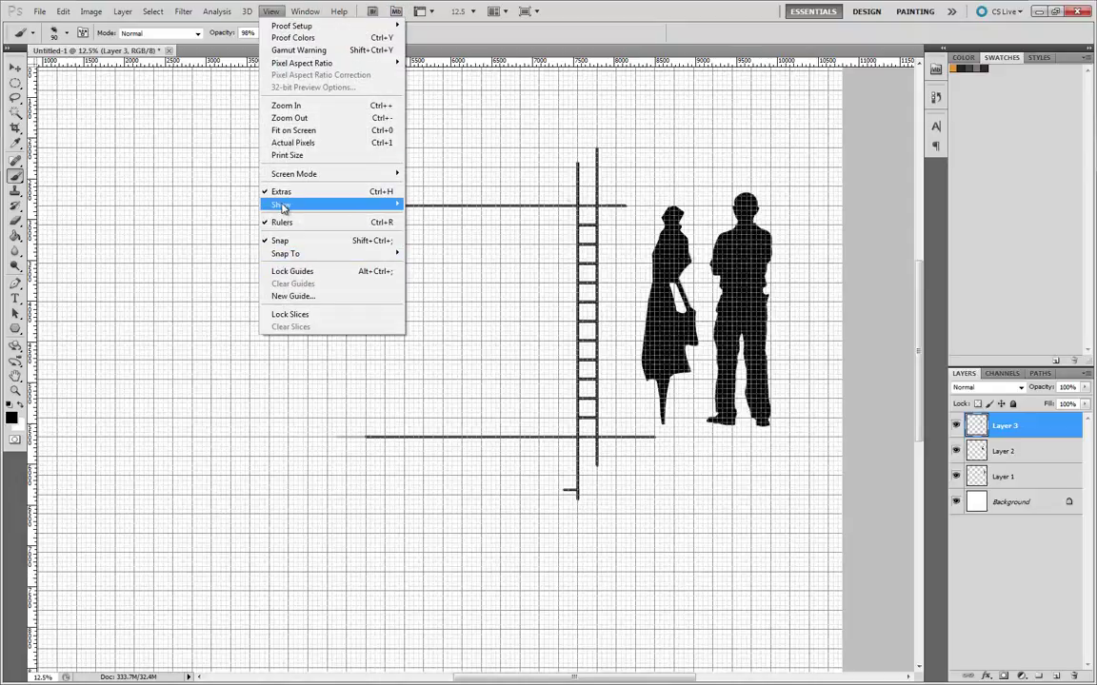
- Hide the grid and delete the line ends left of and above the ladder
mouse_move(281, 206)
click(158, 241)
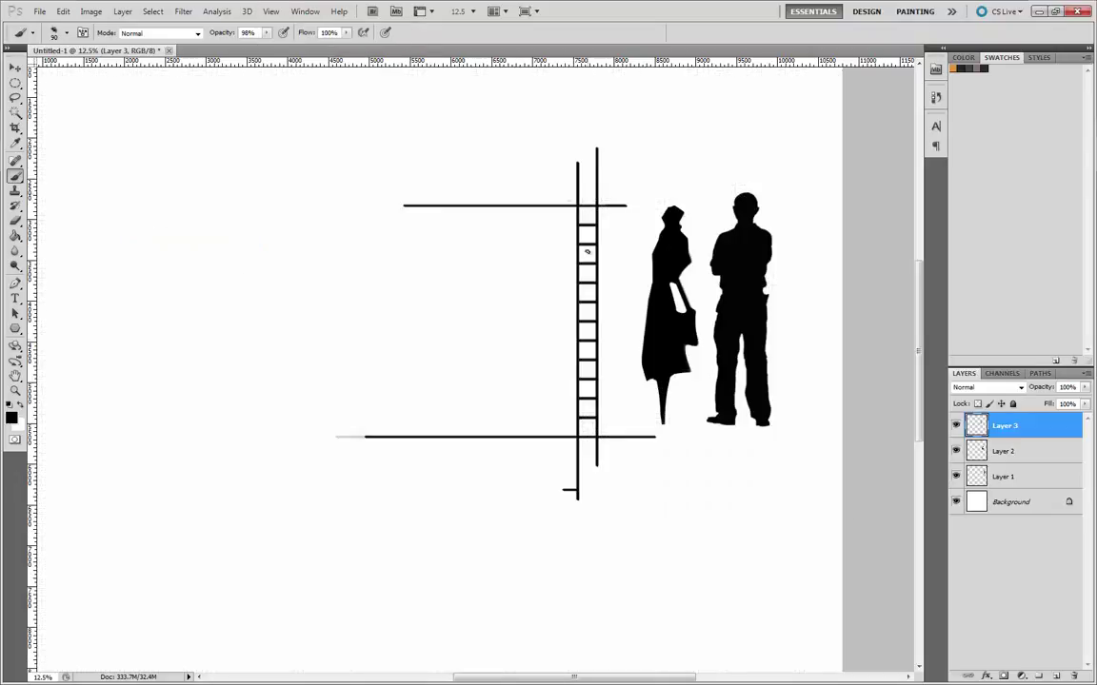
click(17, 82)
click(43, 81)
drag(305, 120, 575, 601)
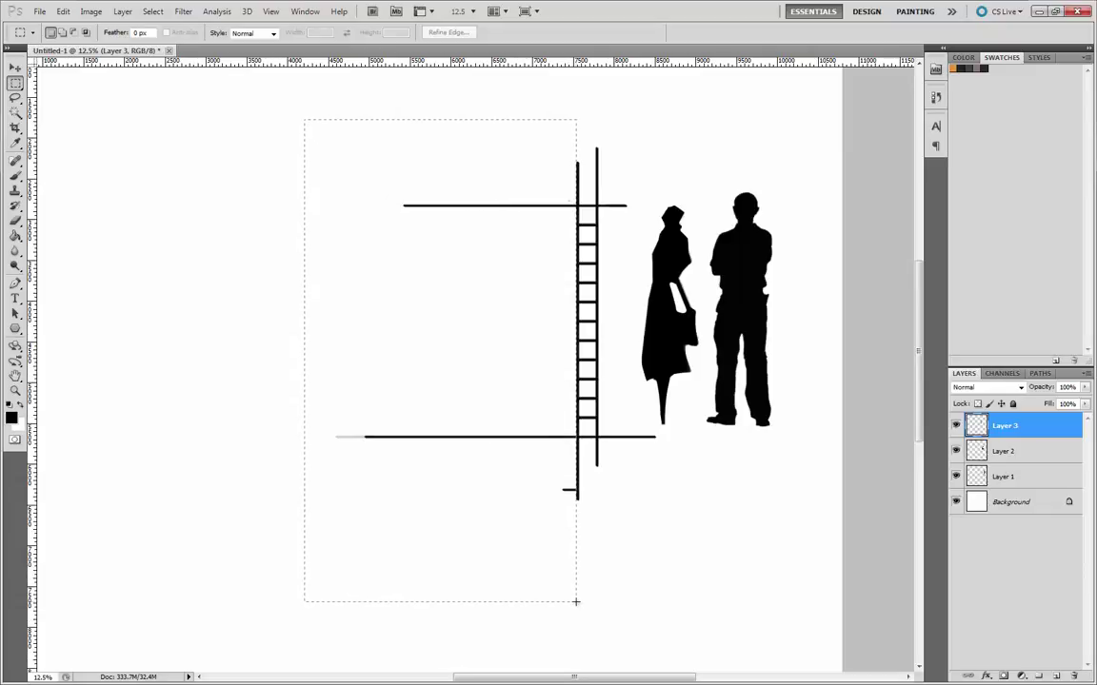
key(Delete)
click(583, 132)
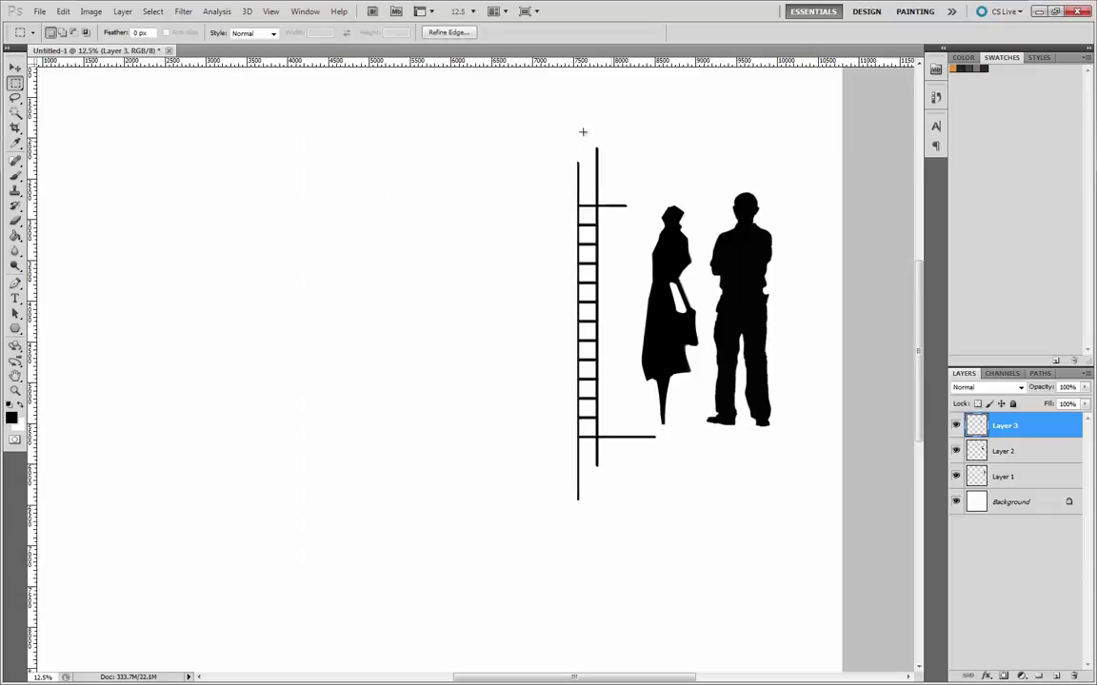
drag(548, 116, 629, 205)
key(Delete)
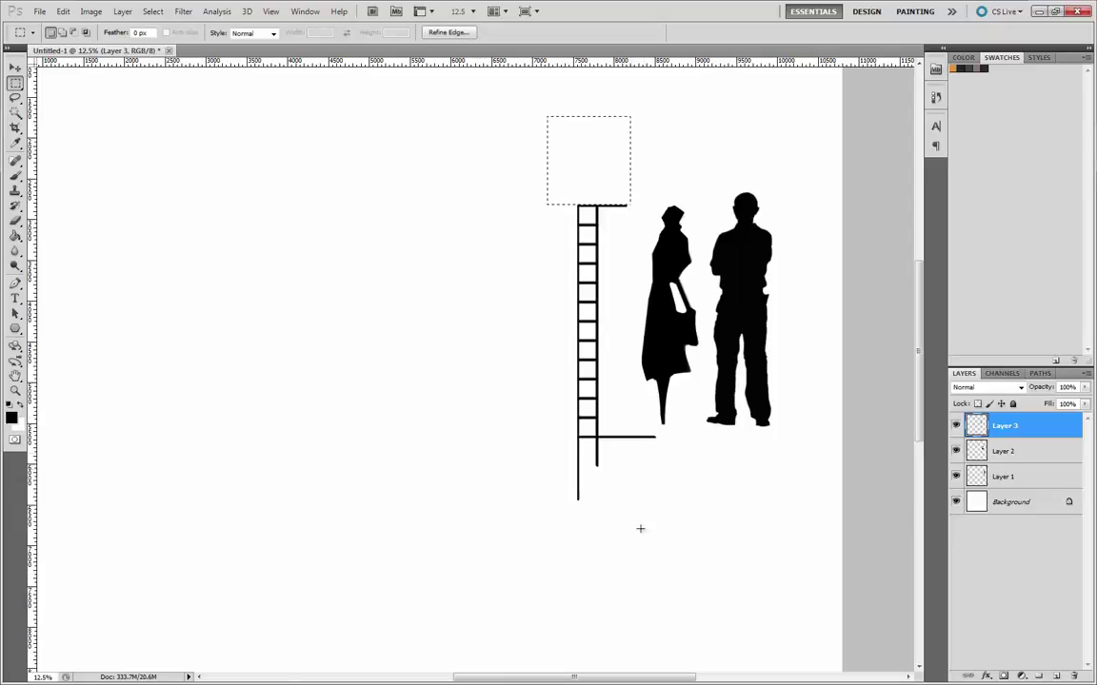
- Delete the stray lines right of the ladder and the rails below its bottom box
click(656, 455)
drag(681, 510, 600, 159)
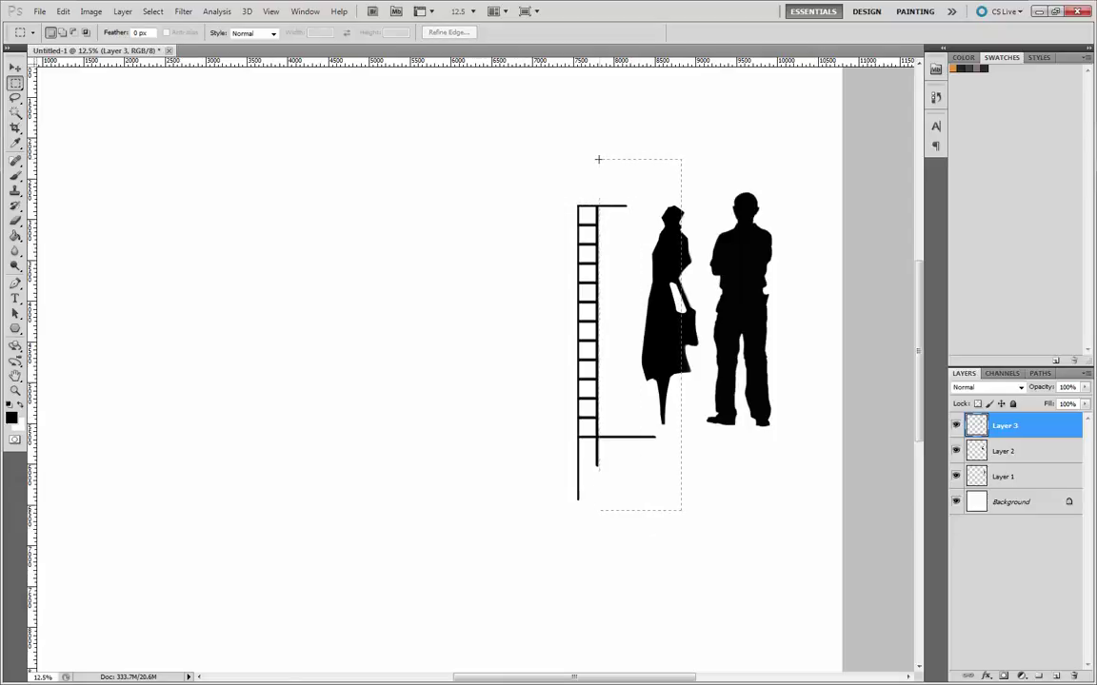
key(Delete)
click(641, 457)
drag(649, 499, 599, 149)
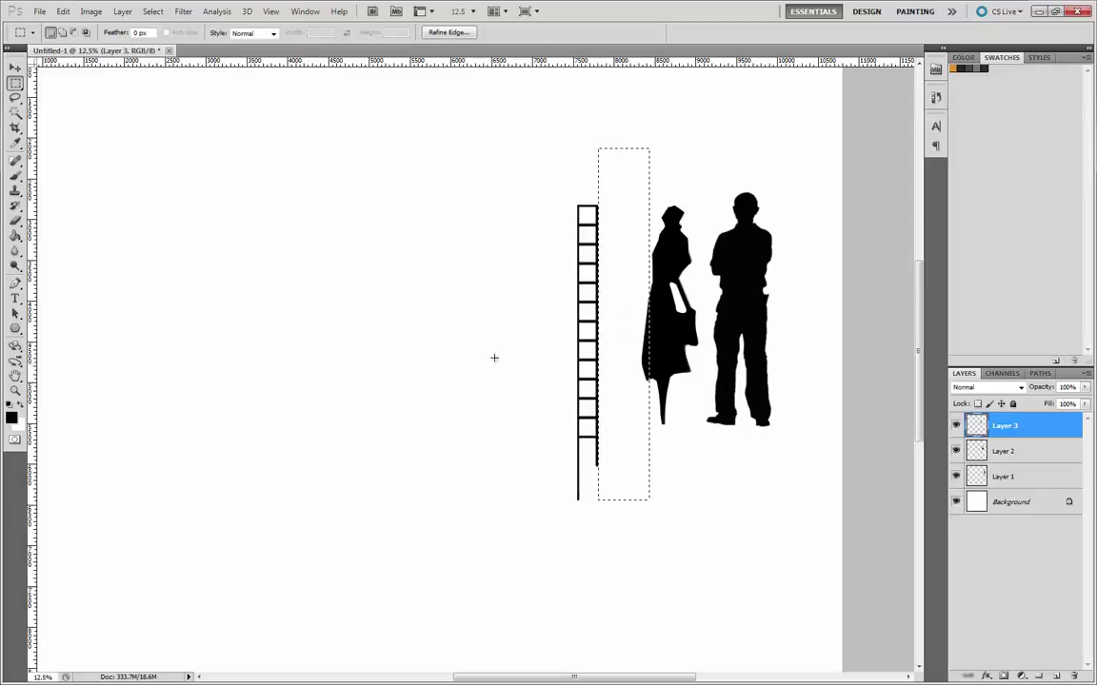
click(656, 533)
drag(656, 533, 596, 119)
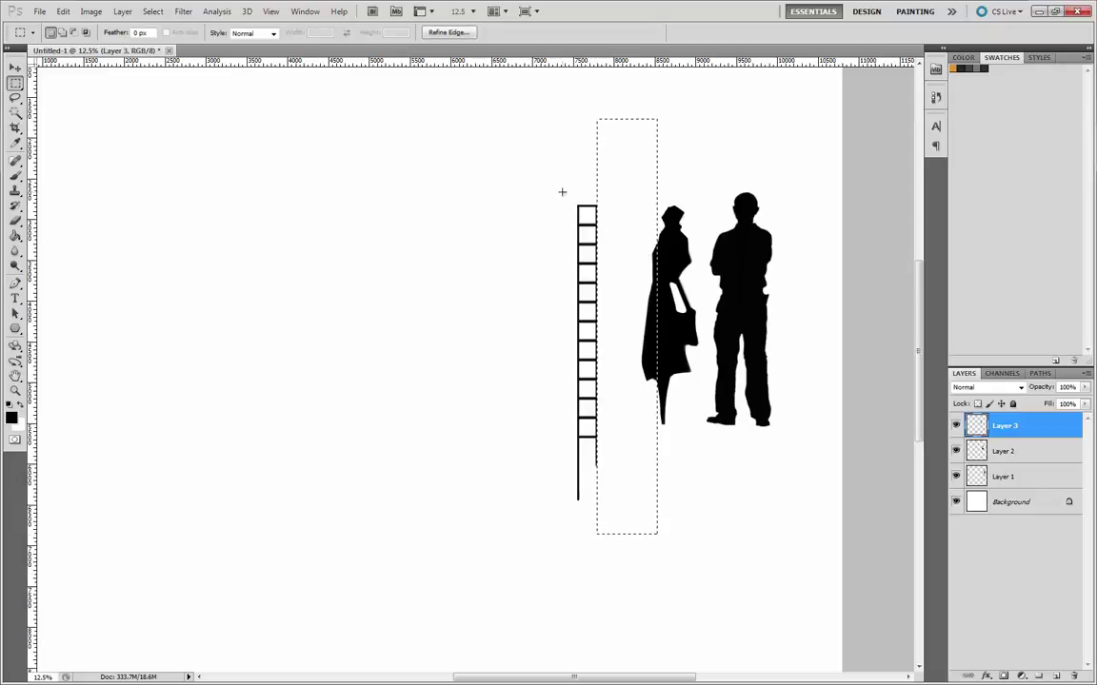
click(535, 448)
key(ctrl+z)
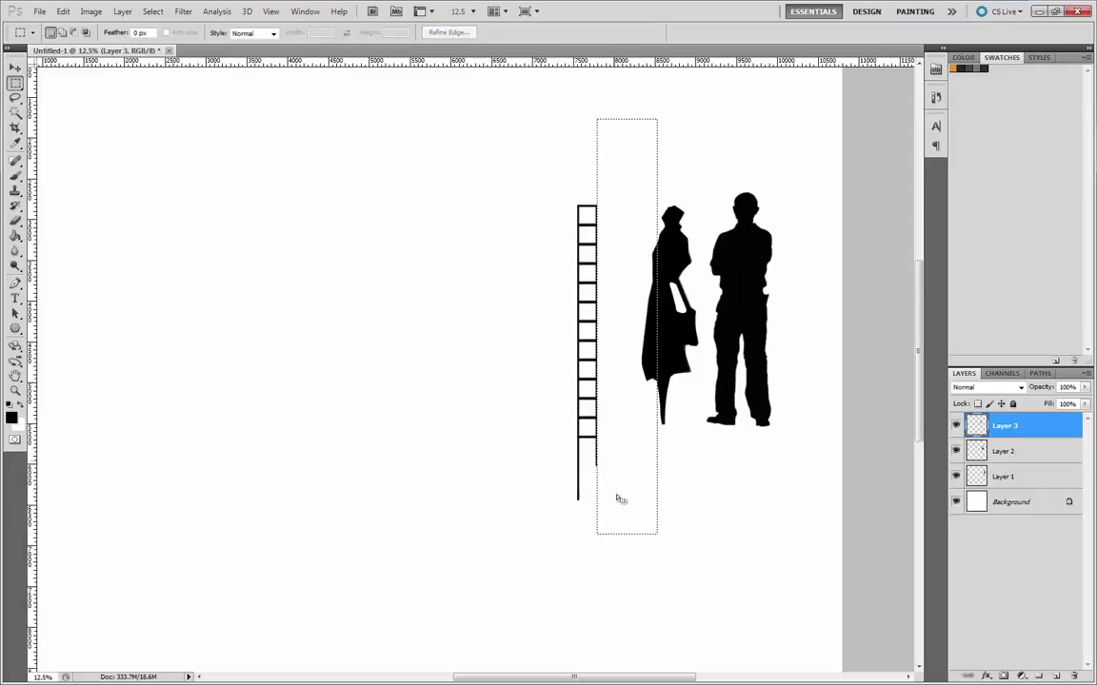
click(633, 520)
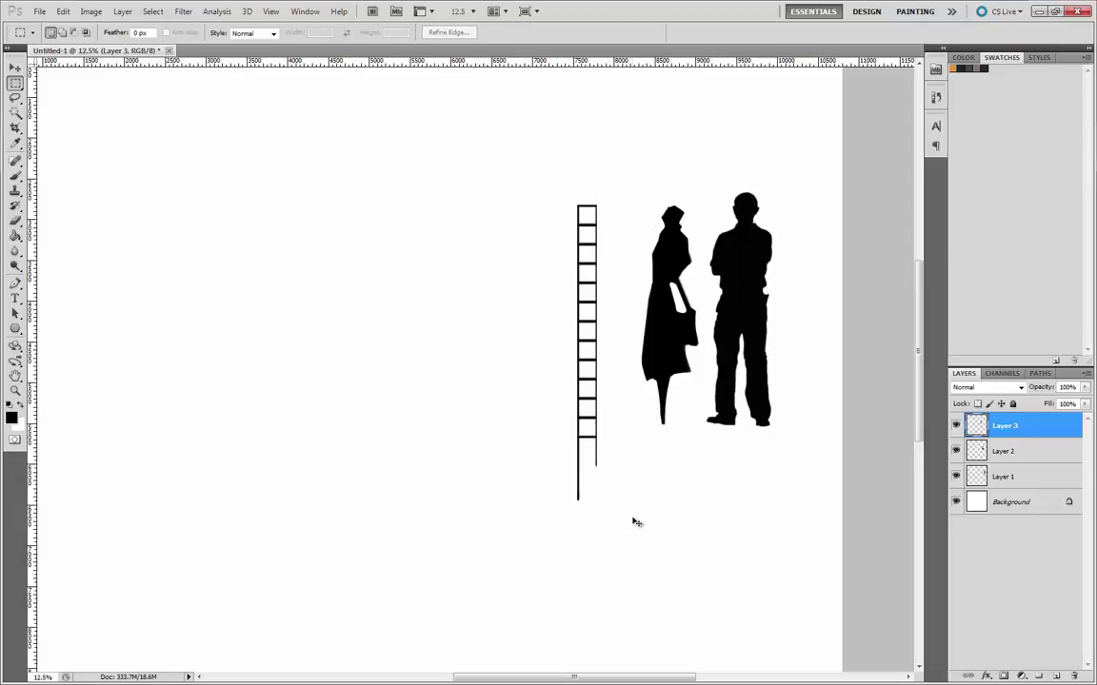
key(ctrl+z)
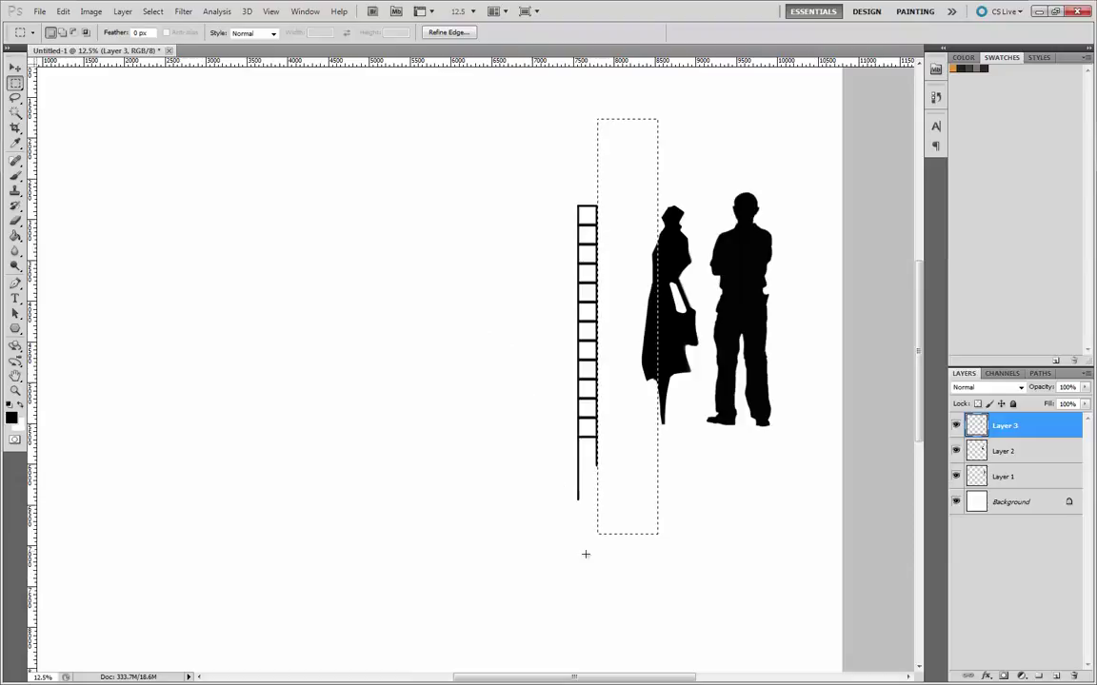
drag(658, 556, 517, 438)
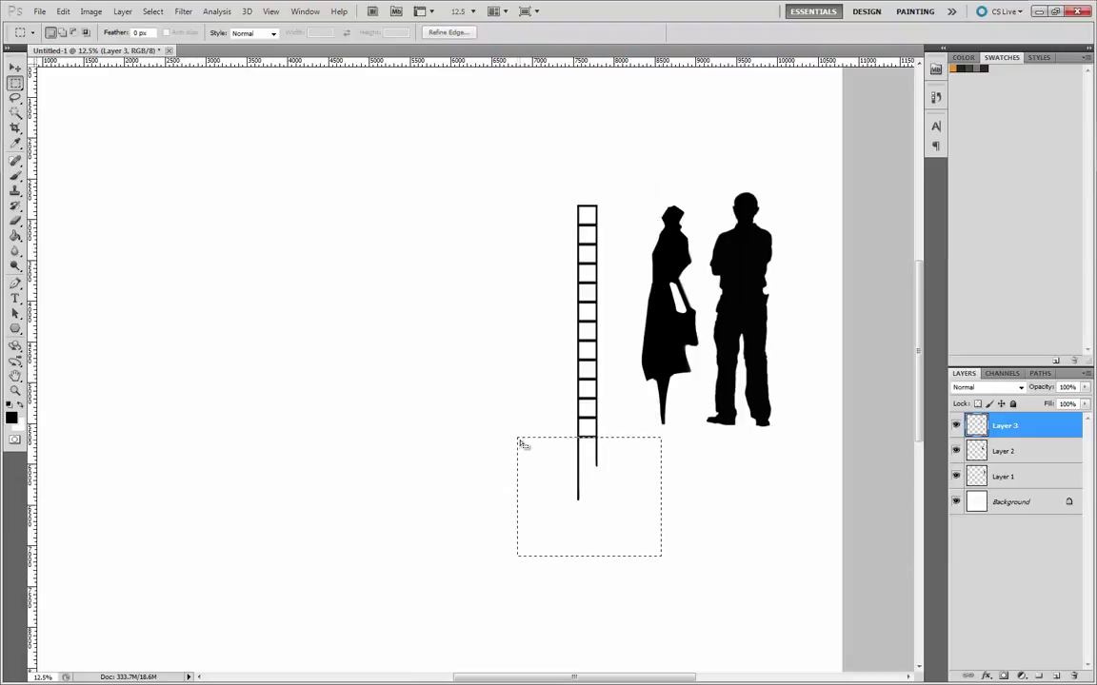
key(Delete)
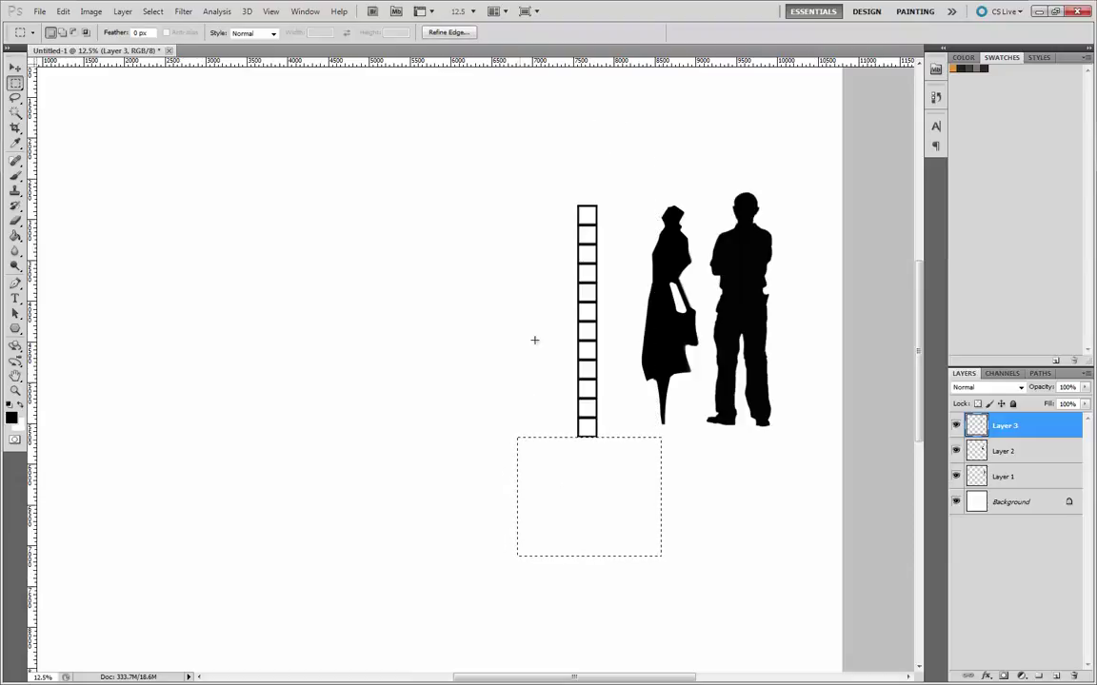
click(543, 291)
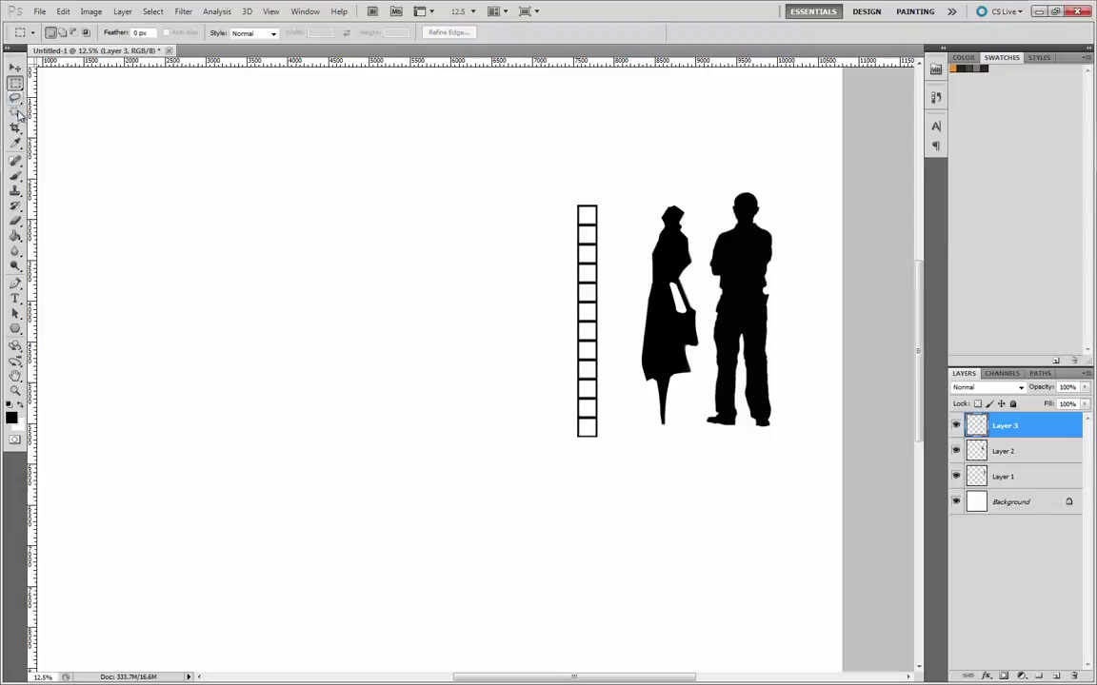
- Paint-bucket grey into the 1st, 3rd, 5th, 7th, 9th and 11th boxes, building up each fill
click(16, 235)
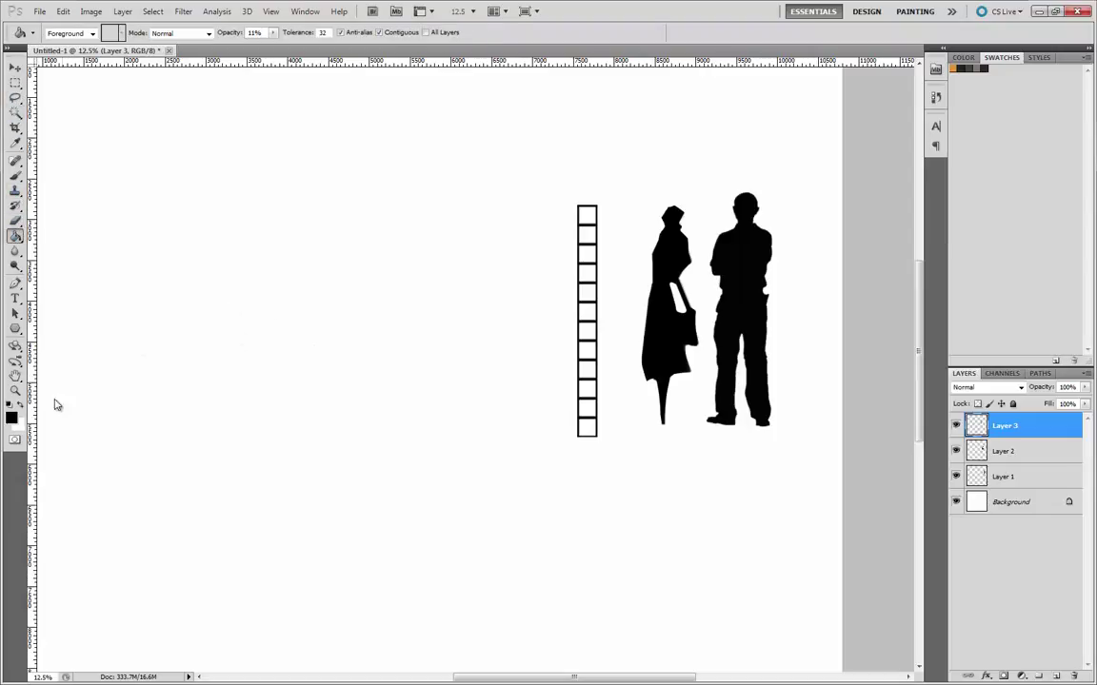
click(584, 211)
click(583, 214)
click(584, 252)
click(584, 291)
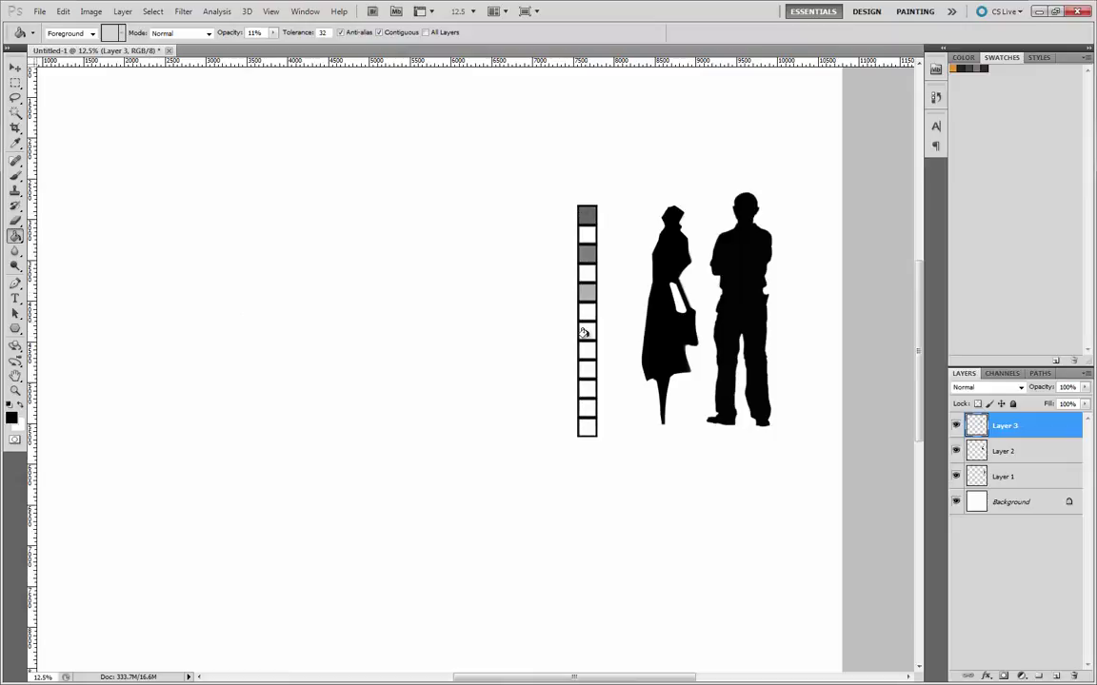
click(583, 331)
click(584, 331)
click(585, 368)
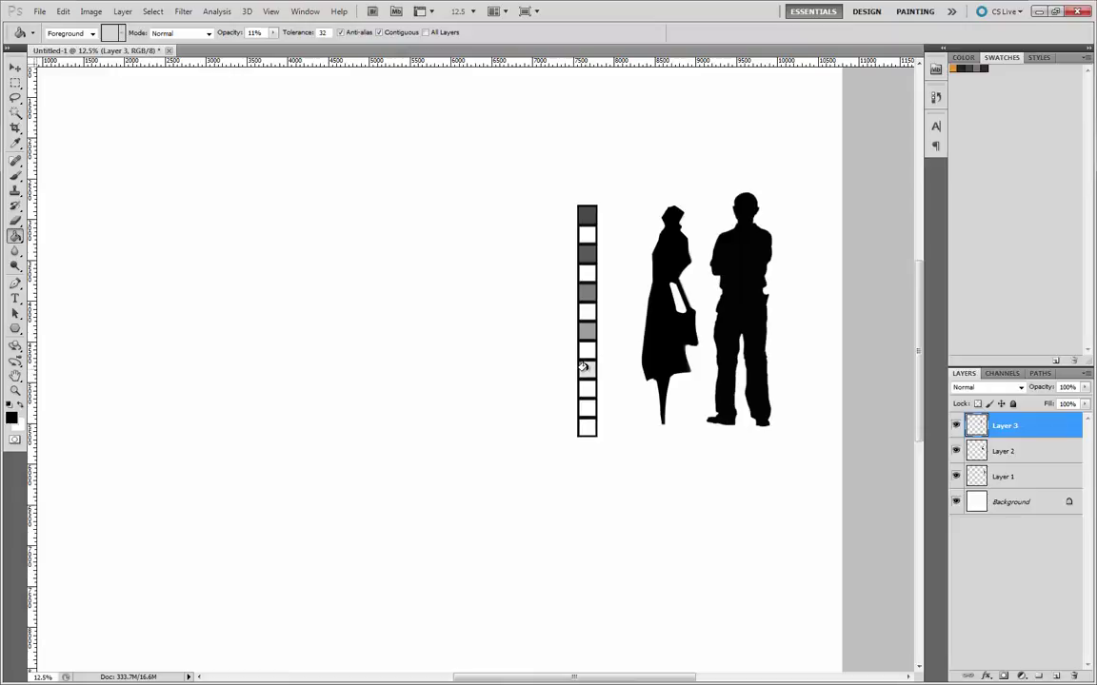
click(584, 368)
click(585, 406)
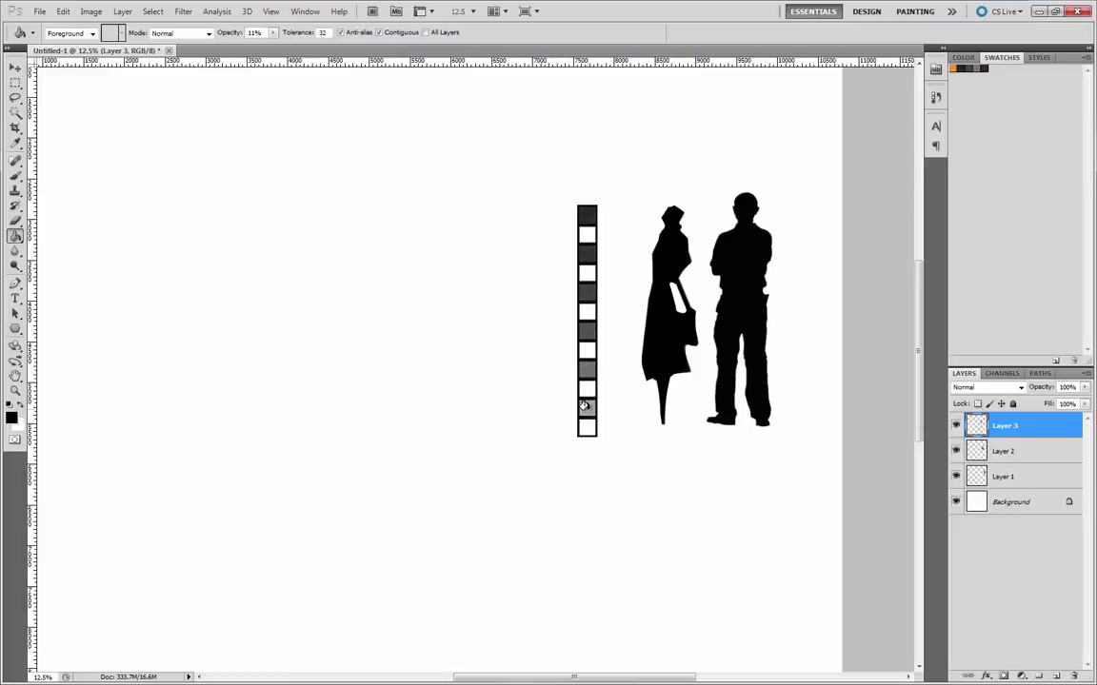
click(584, 406)
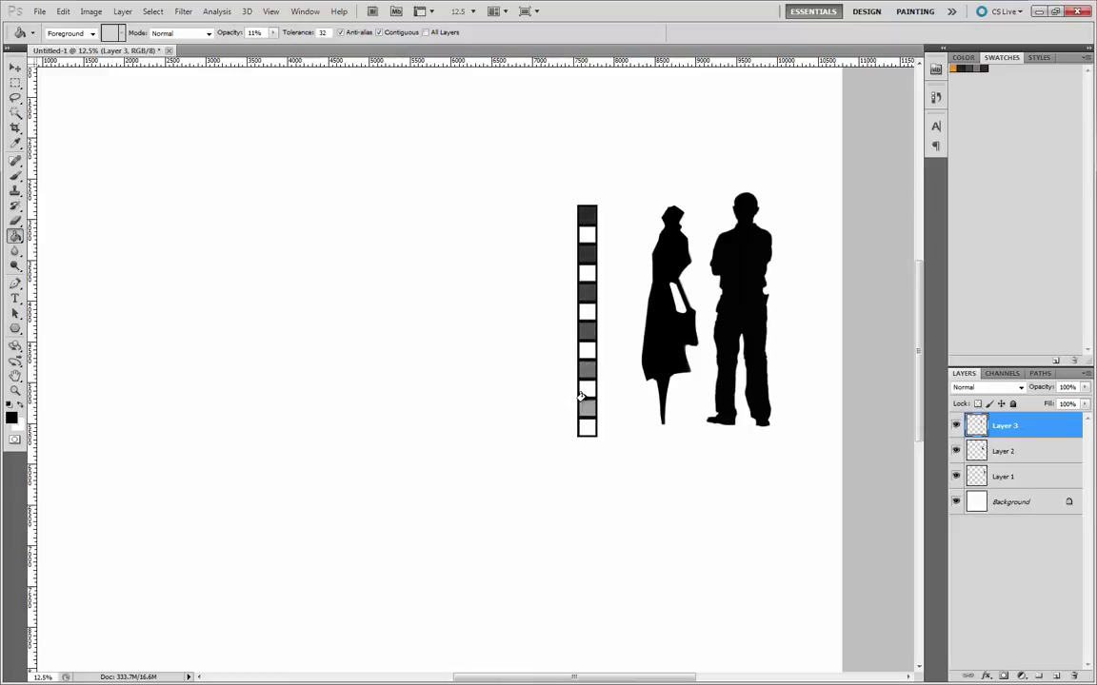
click(17, 69)
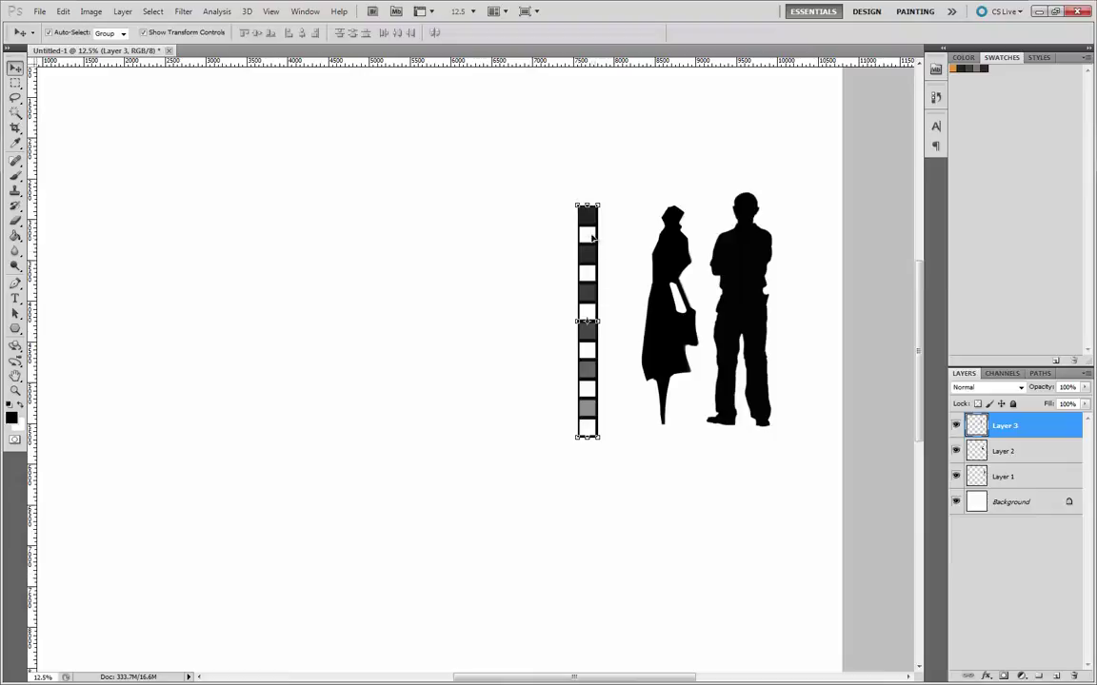
- Move the scale bar right of the man and scale the man to about half size
drag(591, 238, 614, 202)
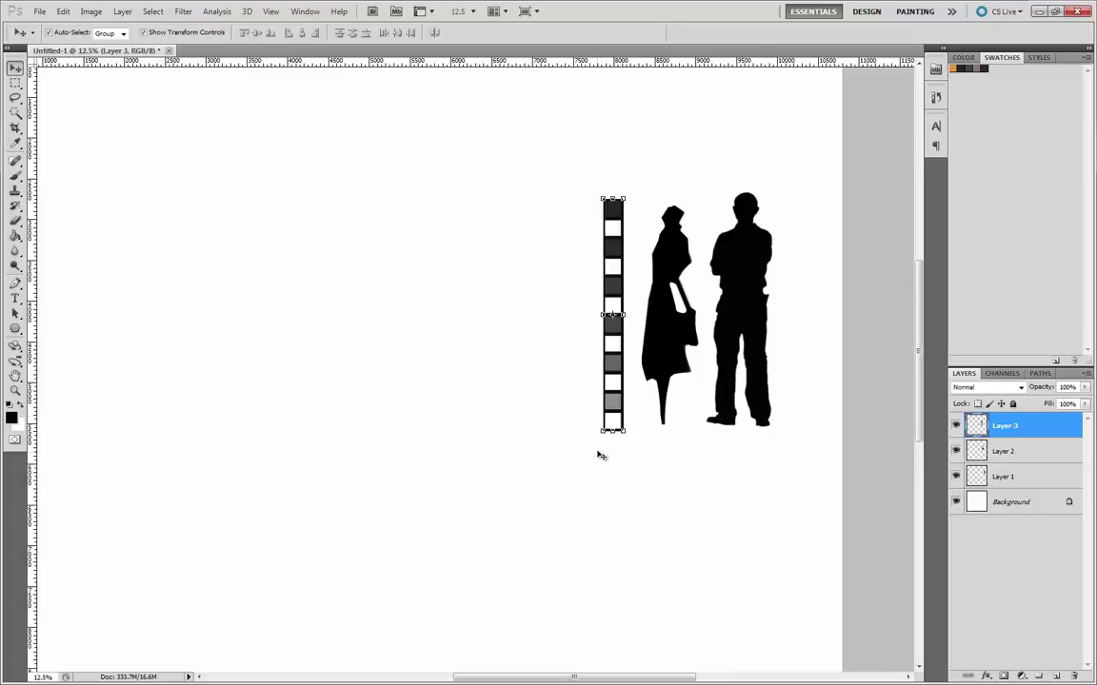
drag(615, 213, 784, 210)
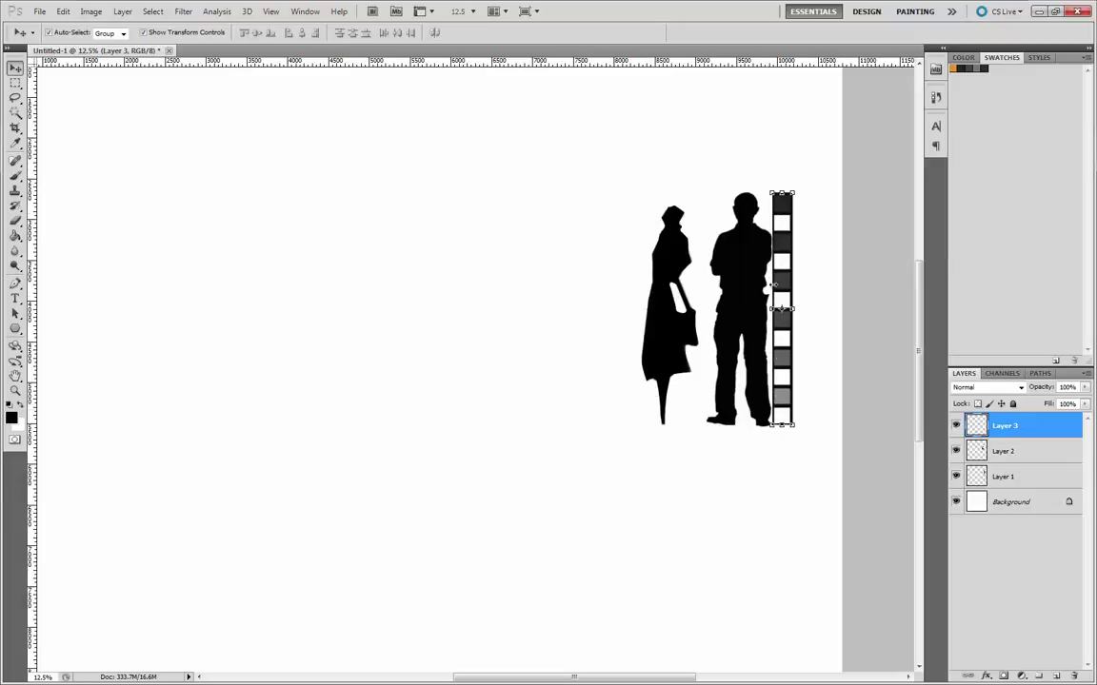
click(746, 236)
key(ctrl+t)
drag(706, 189, 751, 305)
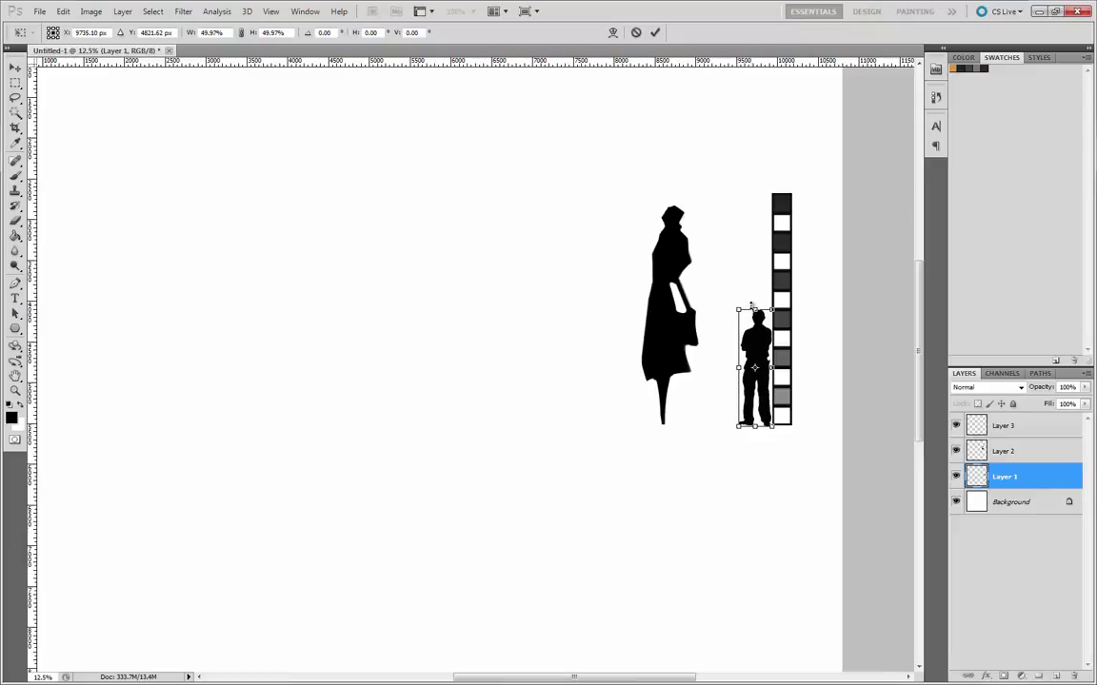
key(Return)
- Scale the woman to about half size and shift both figures slightly left
drag(680, 360, 705, 369)
drag(678, 202, 716, 309)
key(Return)
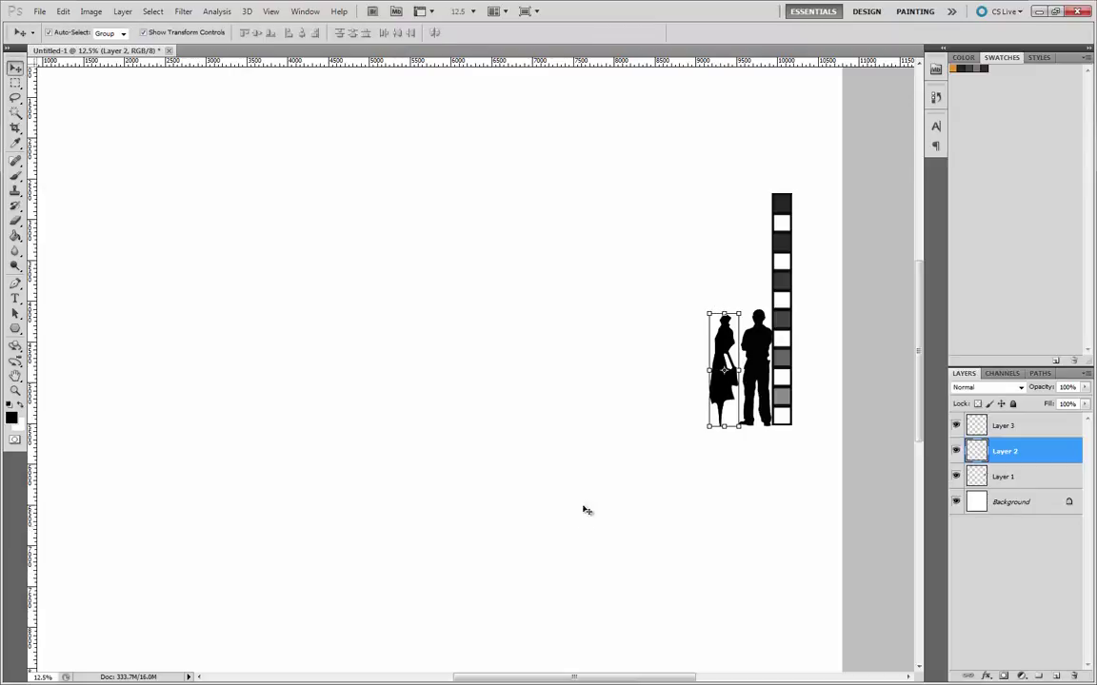
click(705, 153)
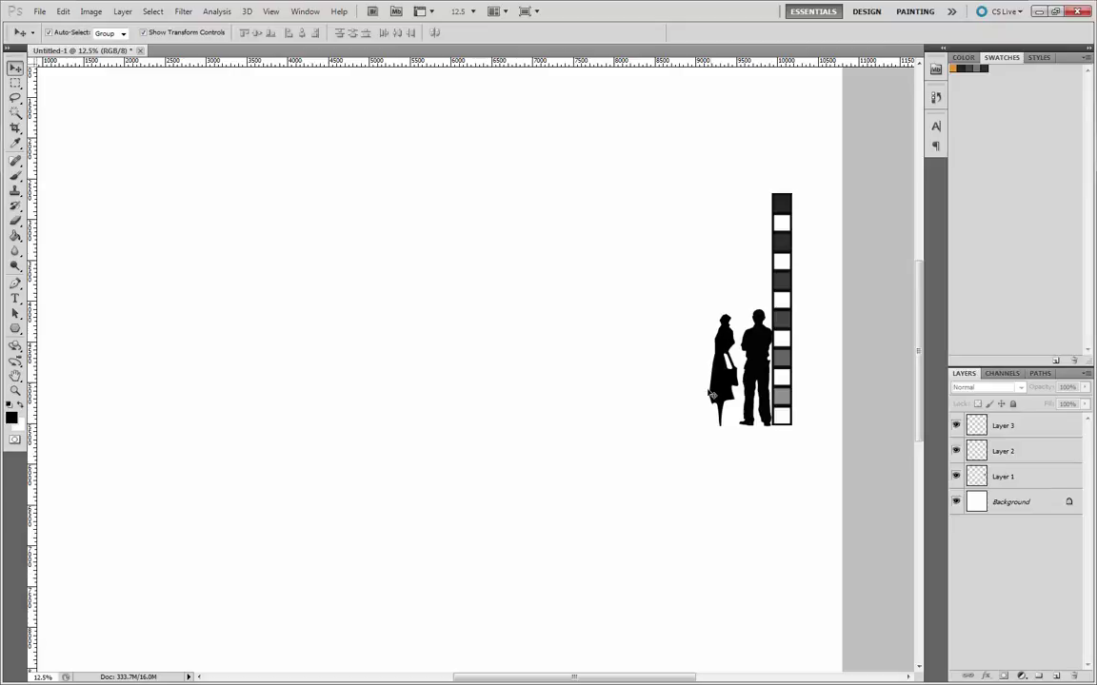
drag(723, 372, 689, 371)
click(752, 381)
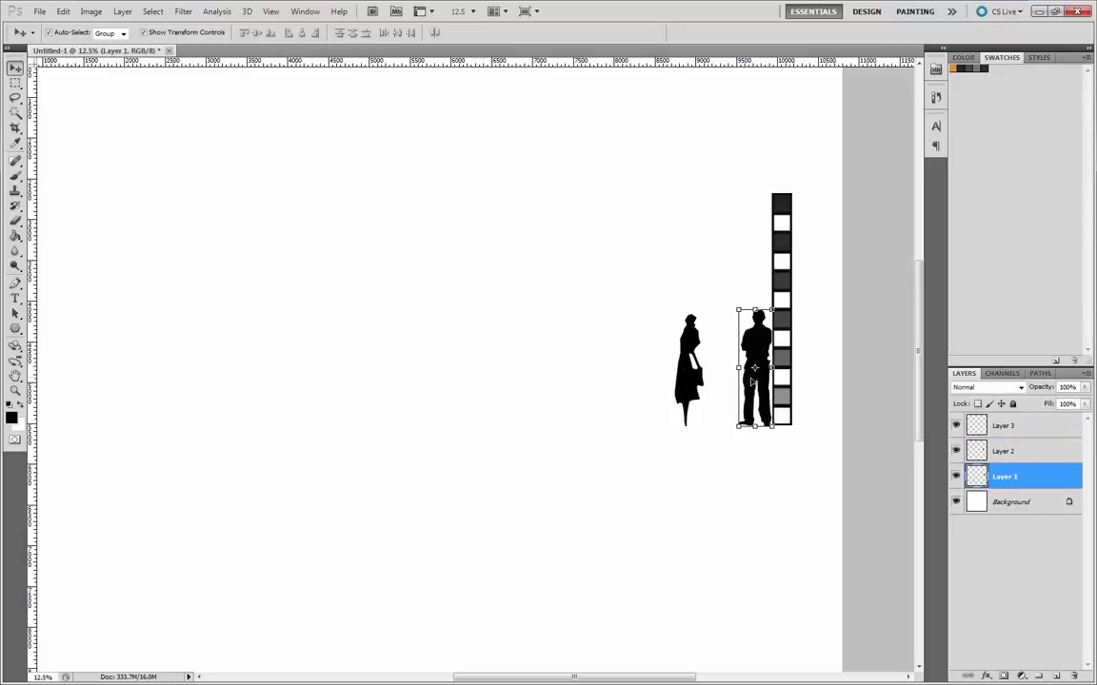
drag(751, 390, 733, 390)
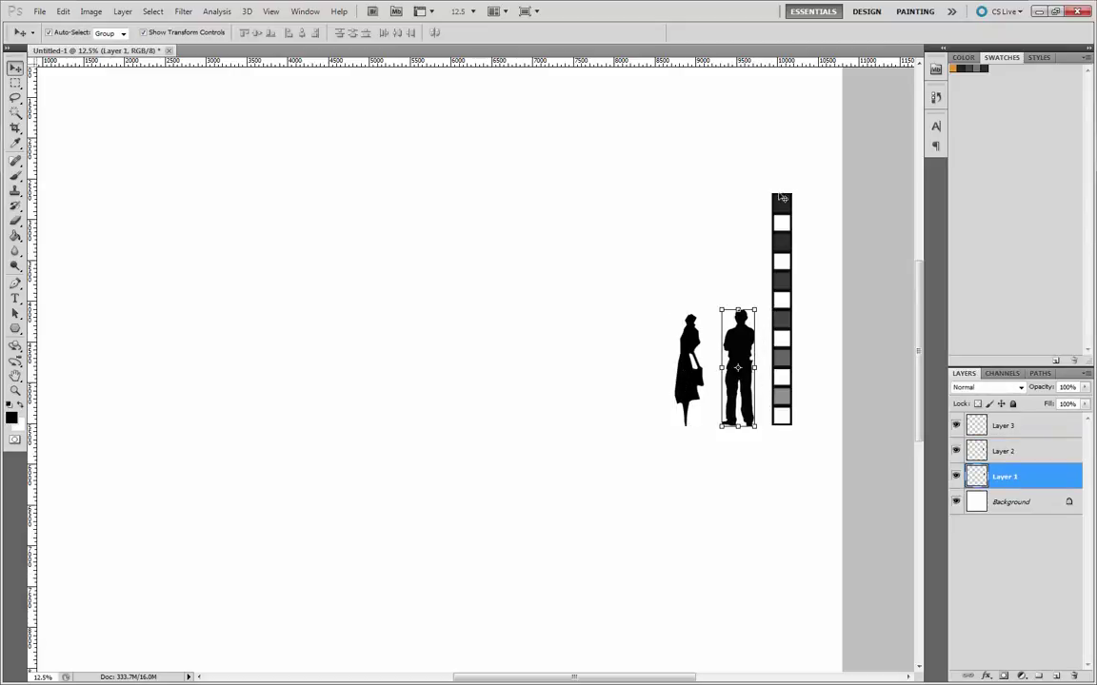
click(777, 223)
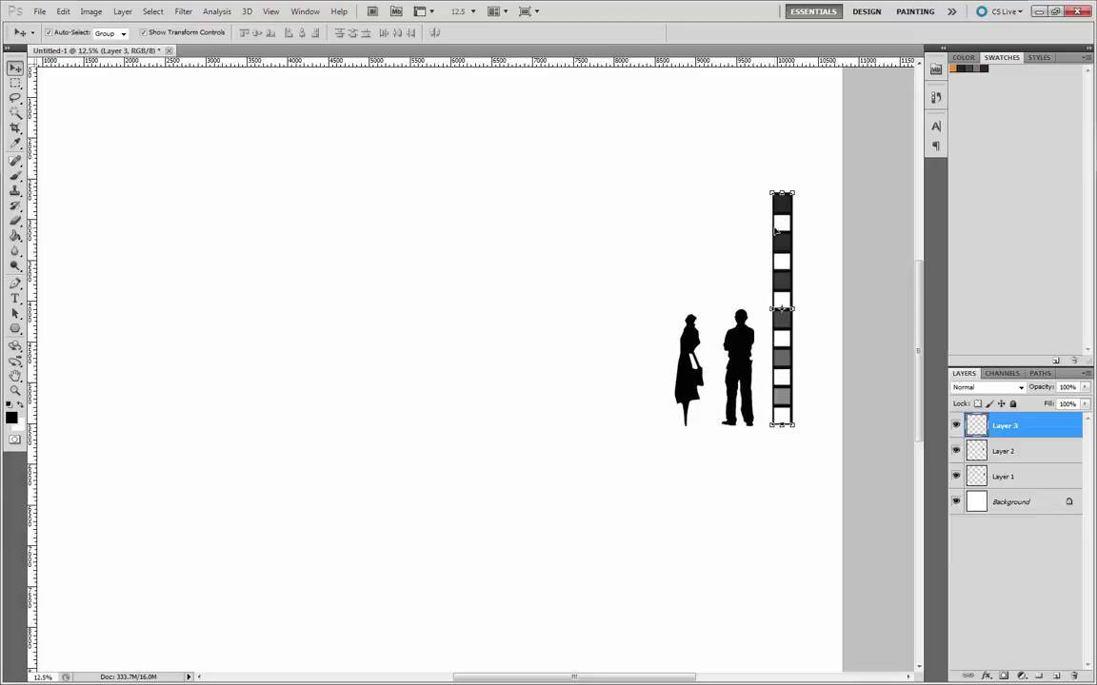
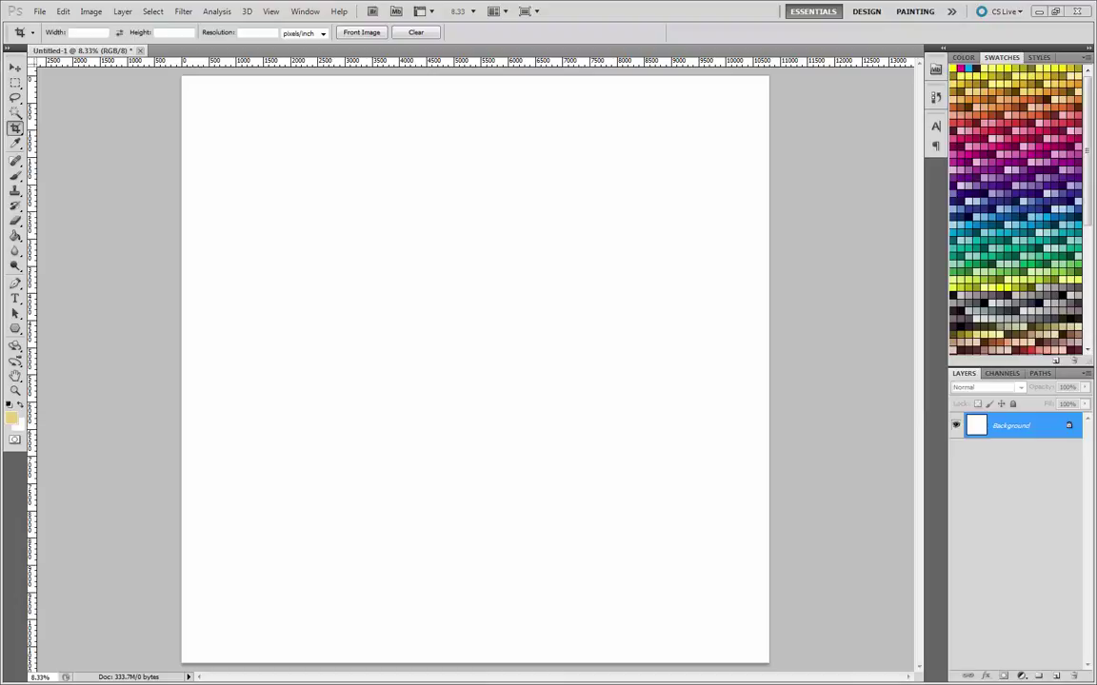
- Place the Bite Cheese Head painting on the canvas, scaled up to about 283%
drag(1069, 259, 474, 329)
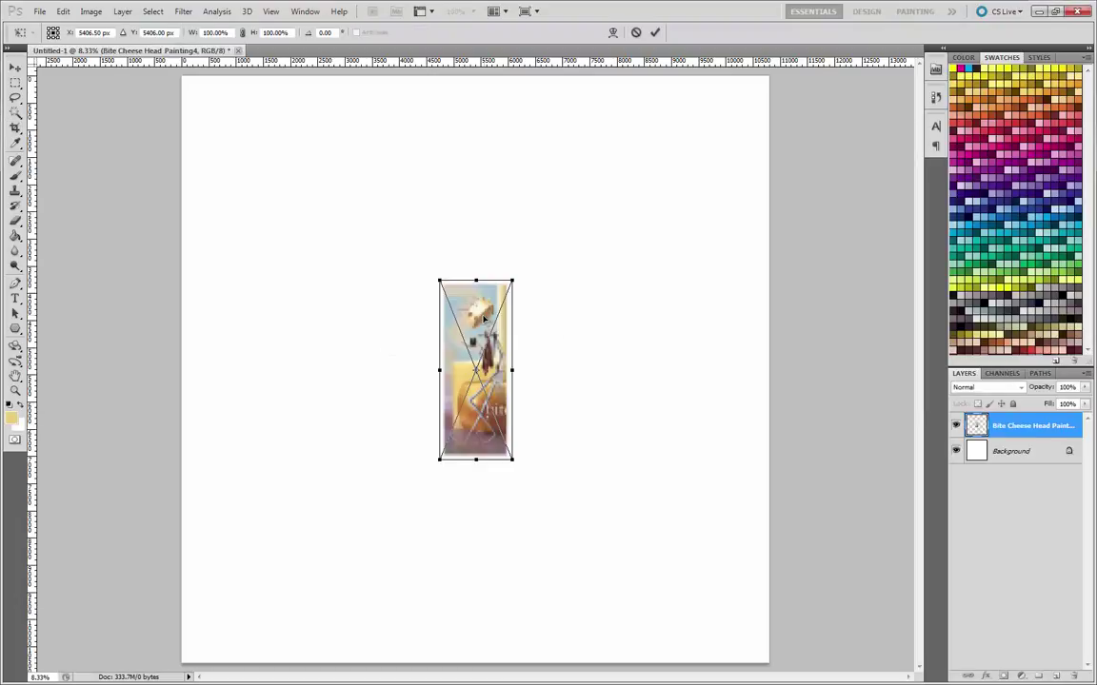
click(20, 72)
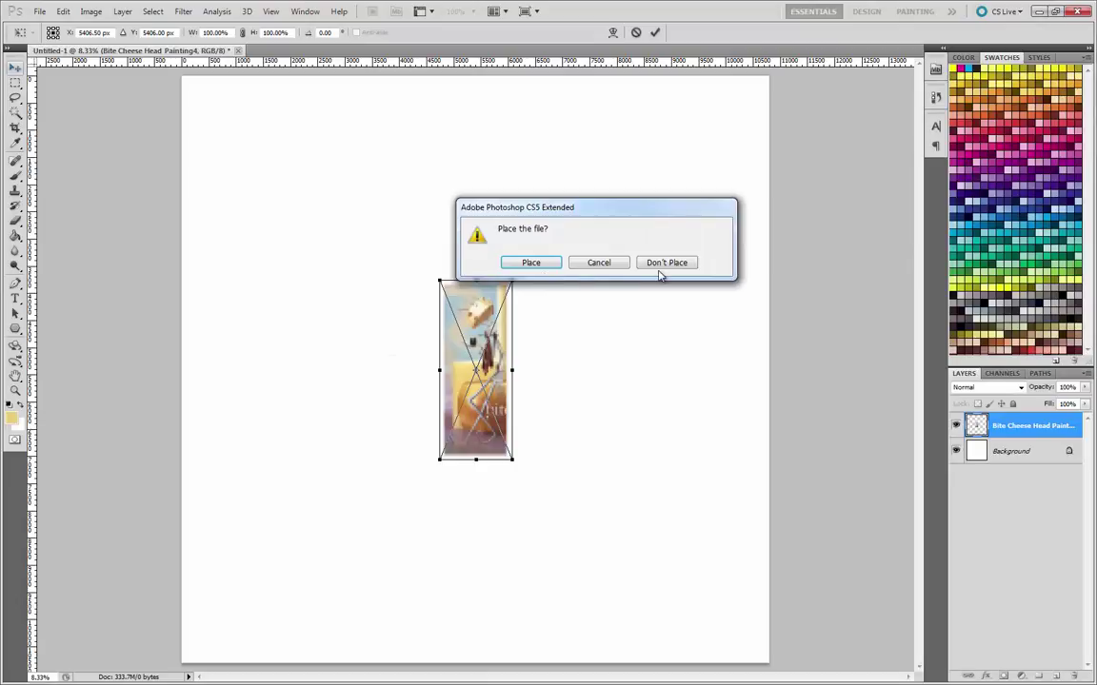
click(610, 263)
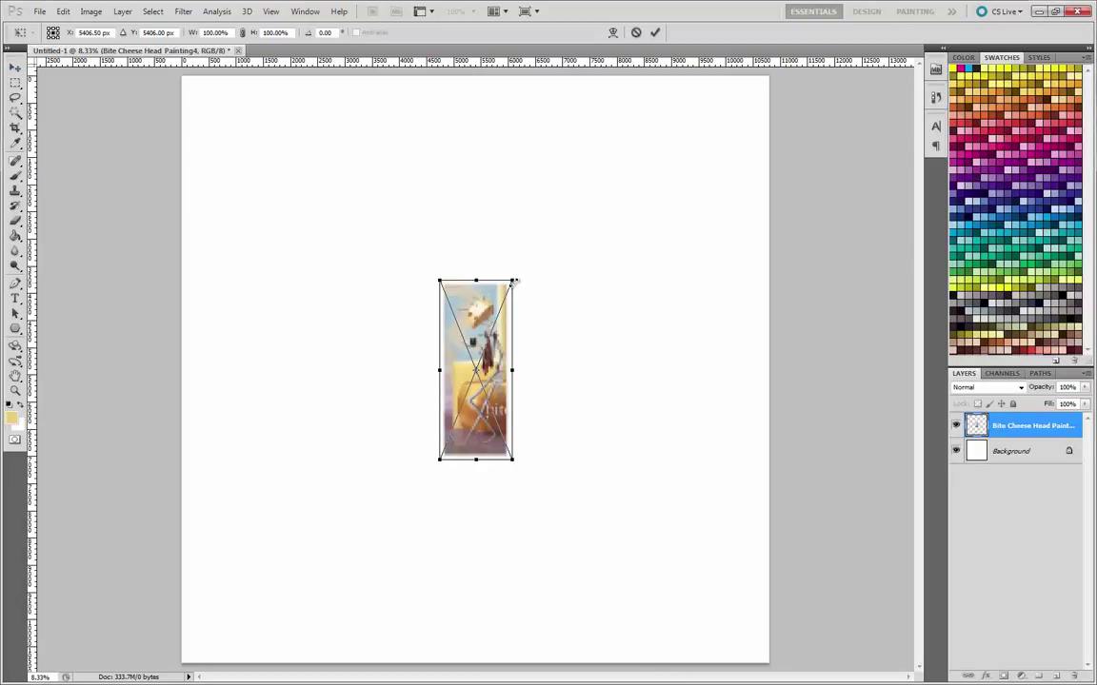
drag(516, 279, 608, 159)
drag(420, 175, 503, 206)
key(Return)
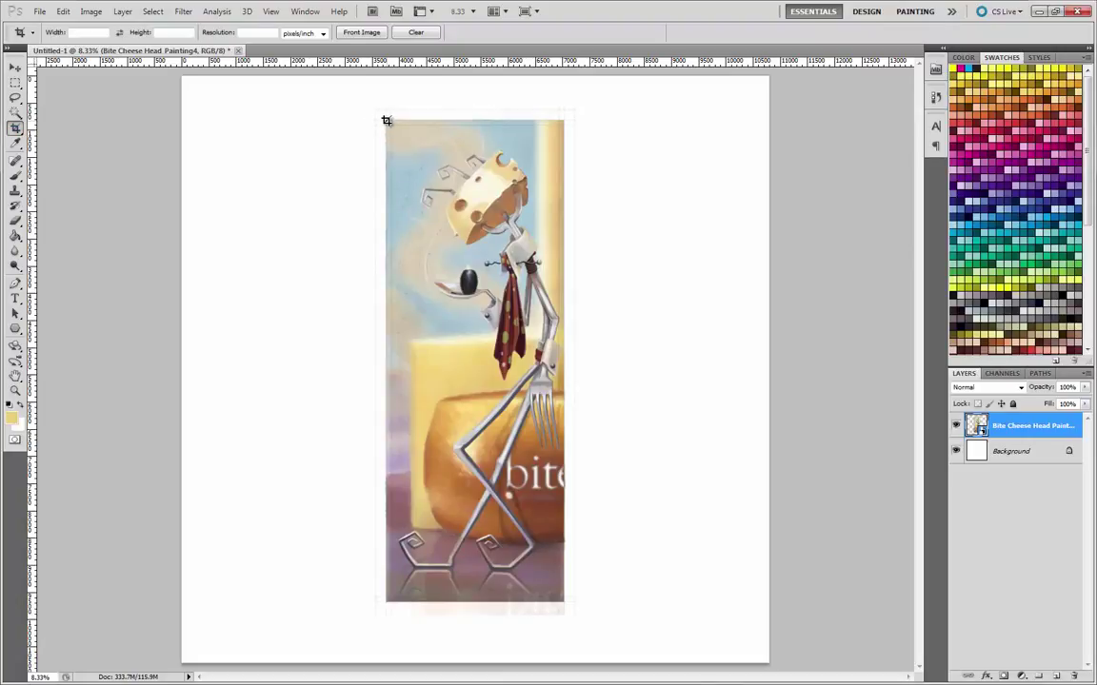
- Crop the canvas to the painting's edges and merge the painting layer into Background
drag(385, 120, 561, 599)
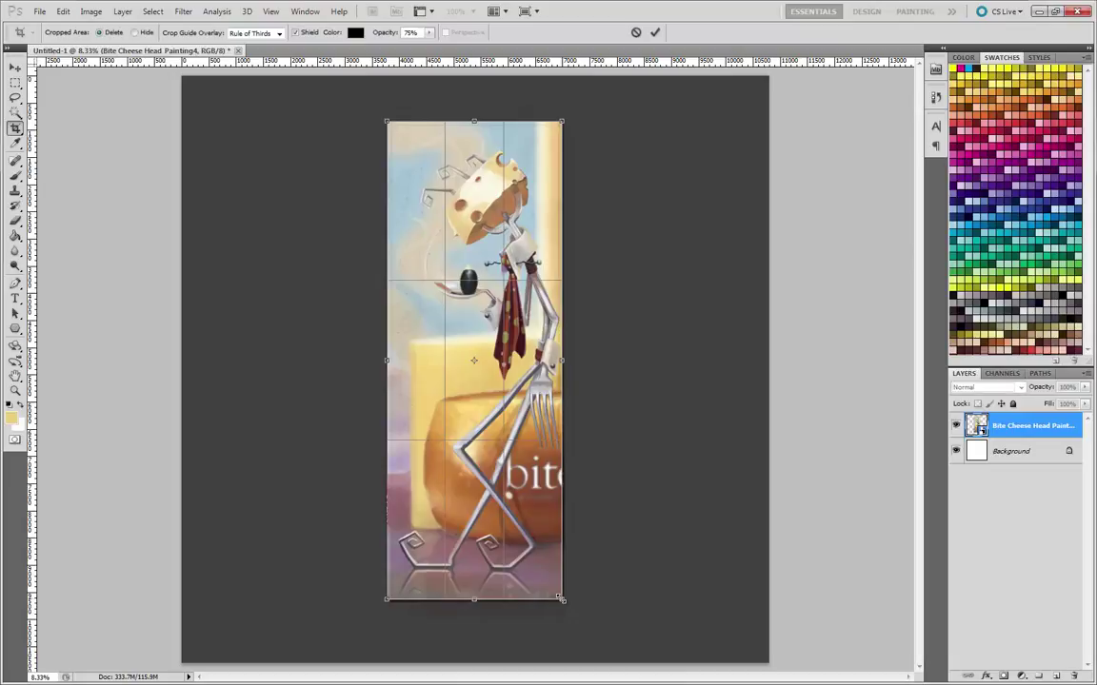
key(Return)
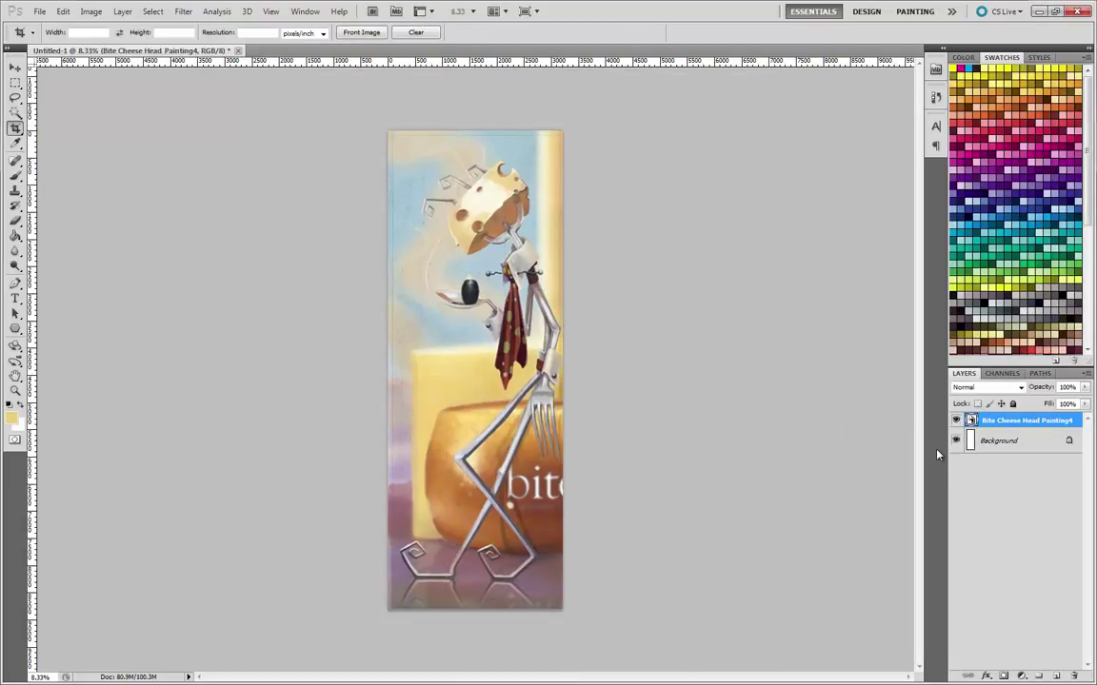
right_click(999, 425)
click(974, 385)
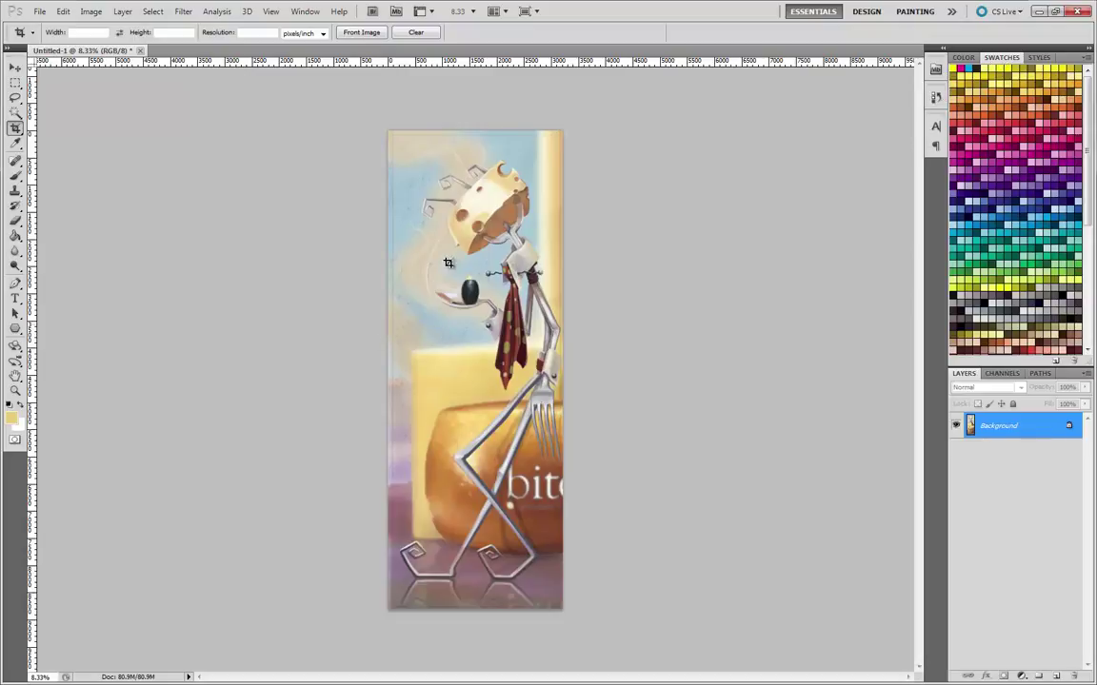
- Start an Image > Mode > Indexed Color conversion with Colors set to 80
click(97, 17)
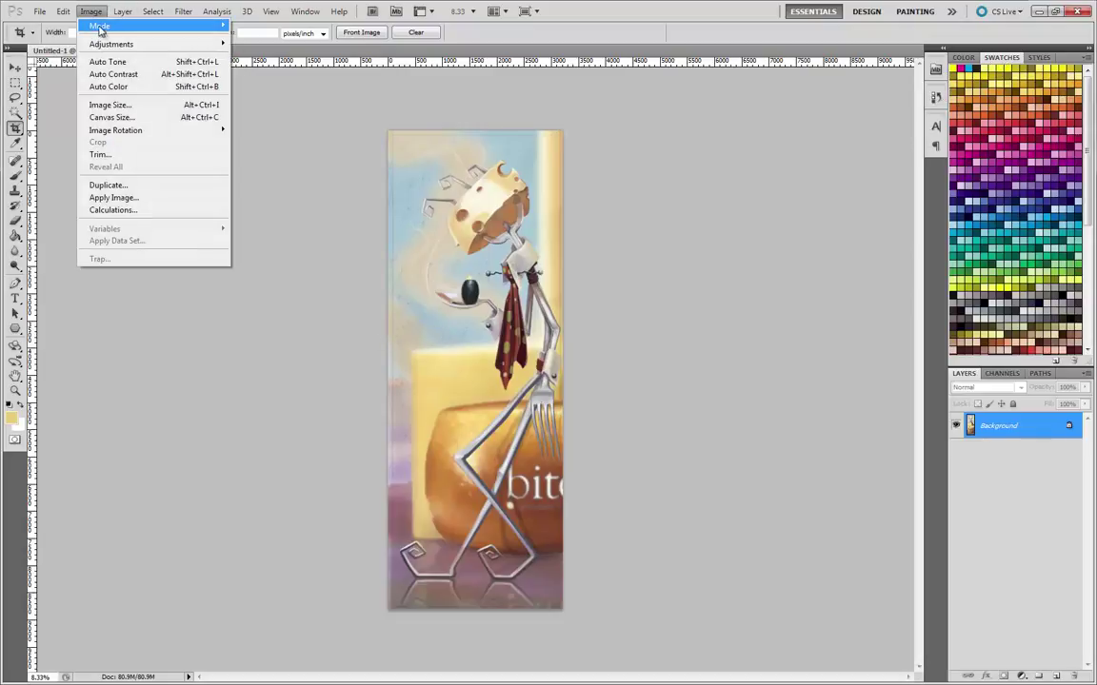
mouse_move(99, 26)
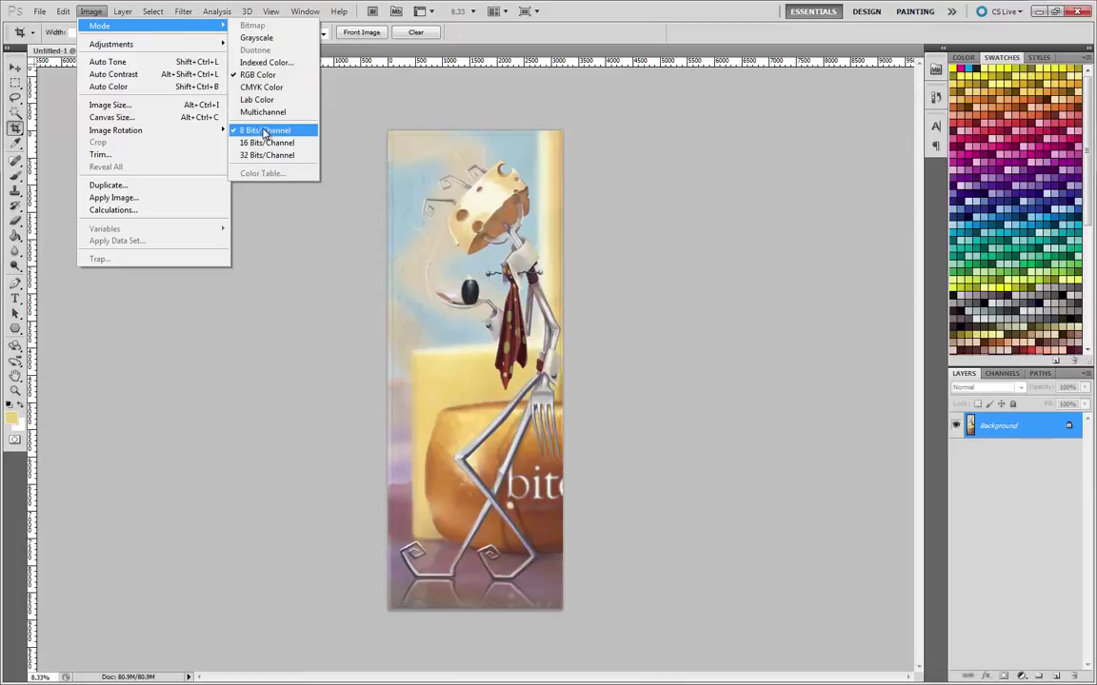
click(266, 62)
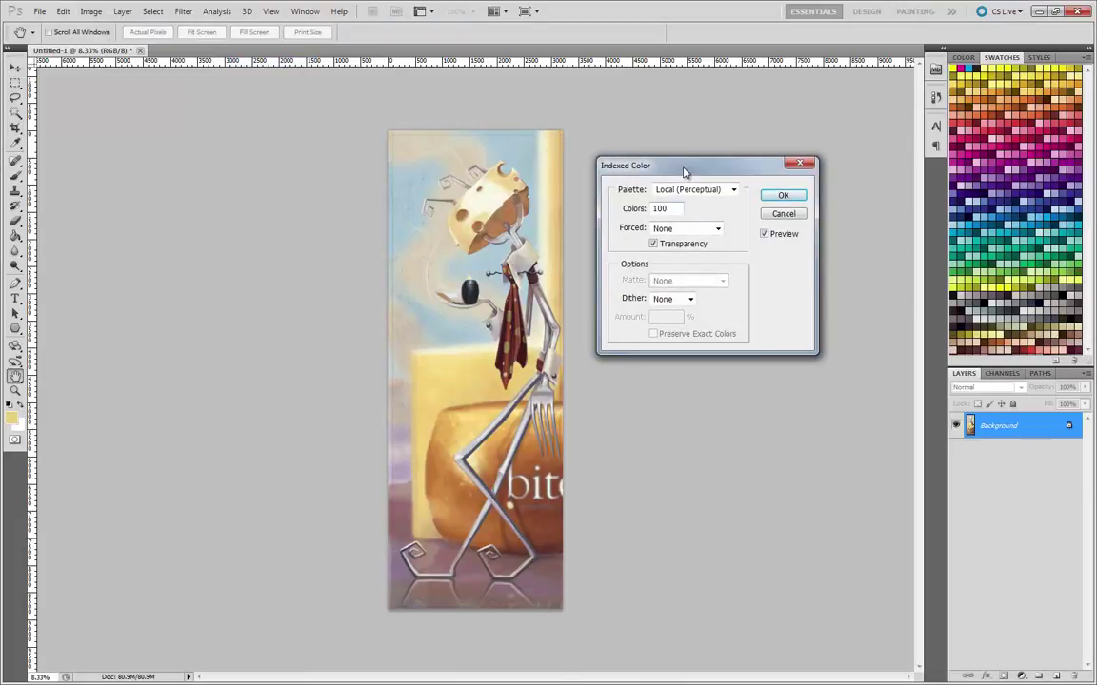
mouse_move(683, 171)
mouse_down()
mouse_move(712, 139)
mouse_move(702, 132)
mouse_move(661, 172)
mouse_up()
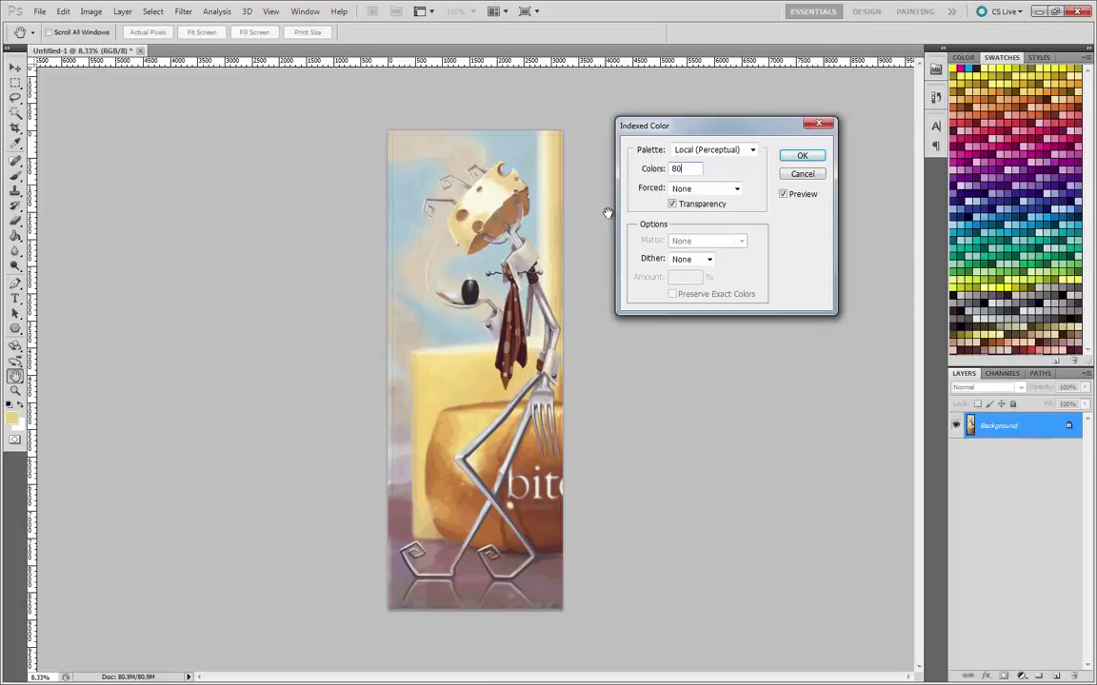
click(752, 150)
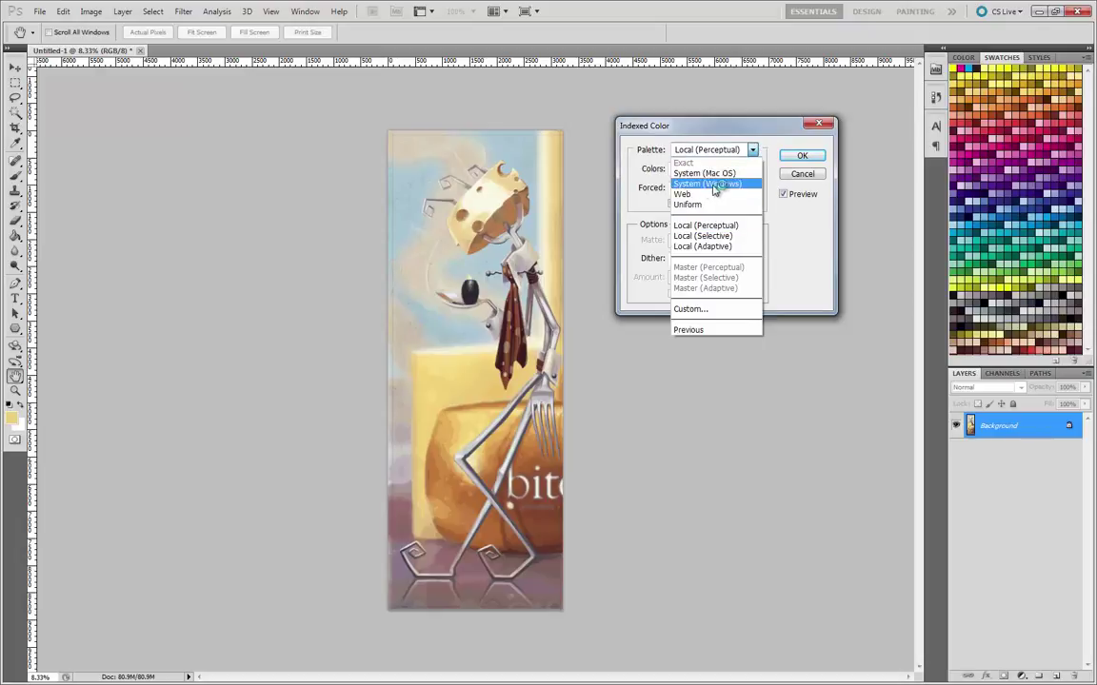
- Preview the Uniform, Local (Perceptual) and Local (Selective) palettes
click(692, 208)
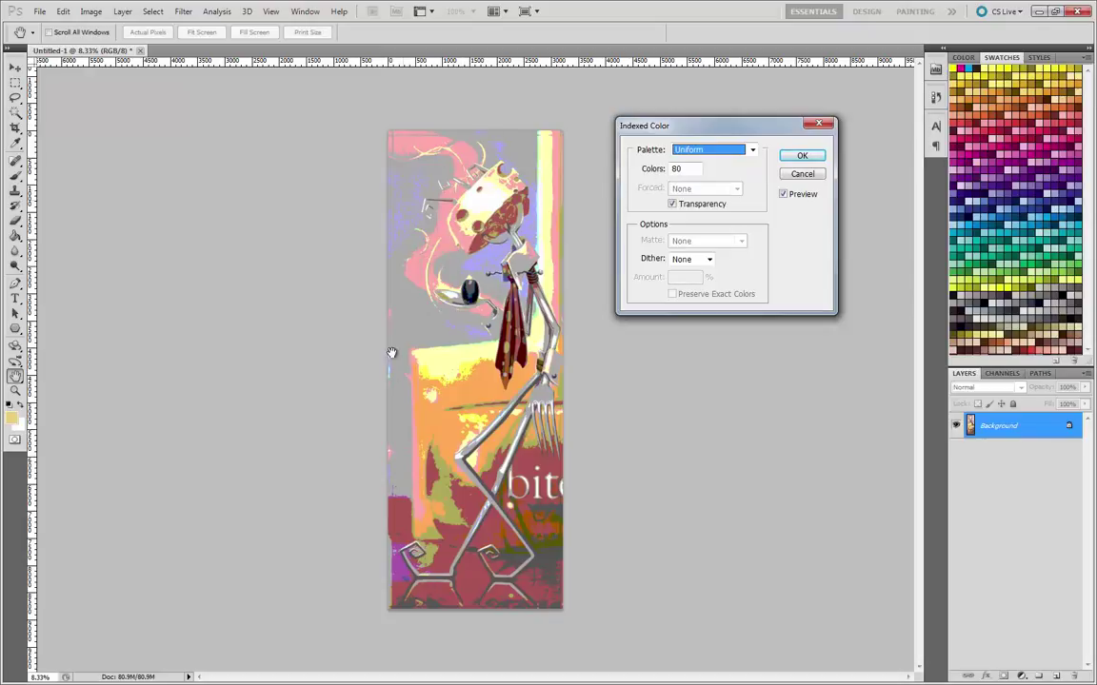
click(752, 151)
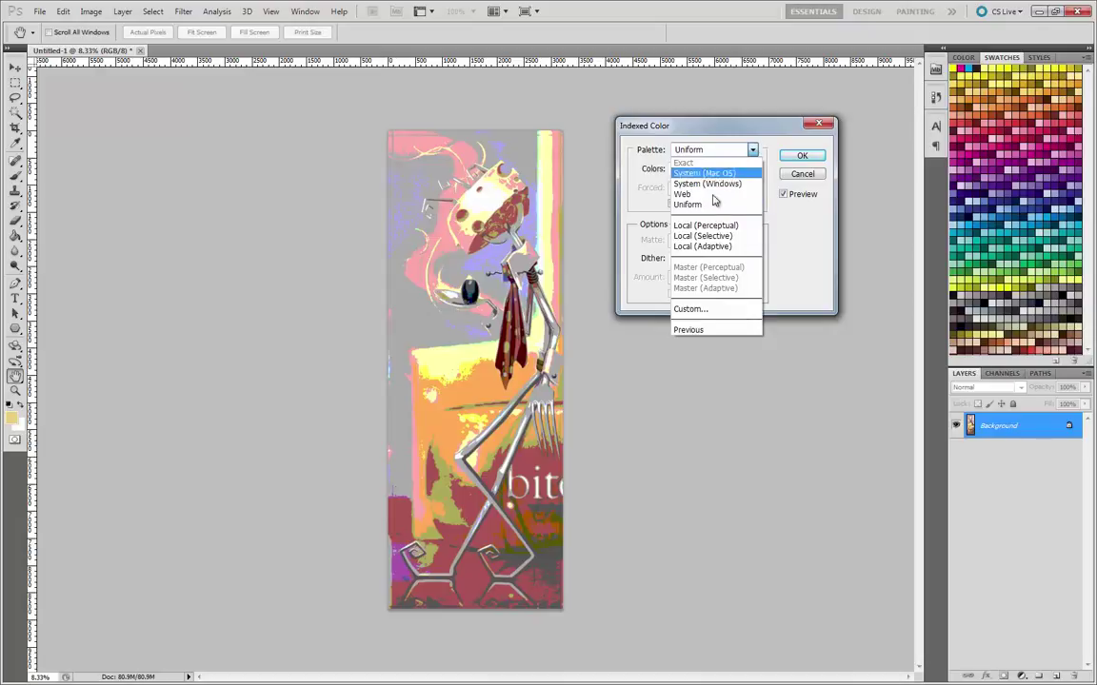
click(696, 229)
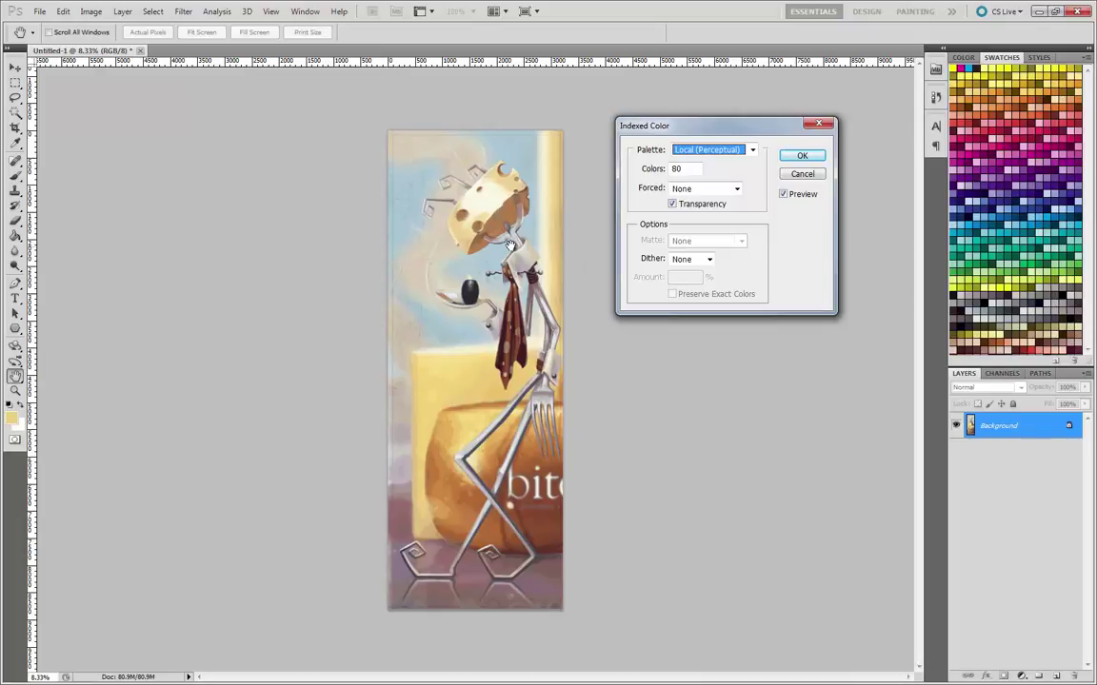
click(752, 151)
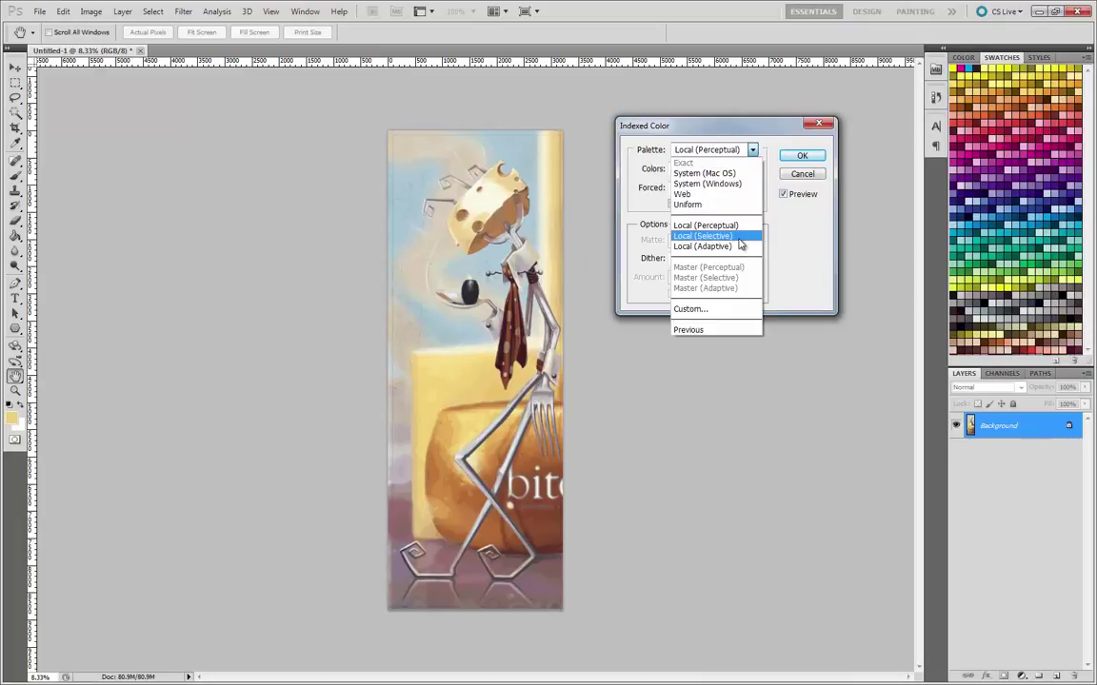
click(735, 237)
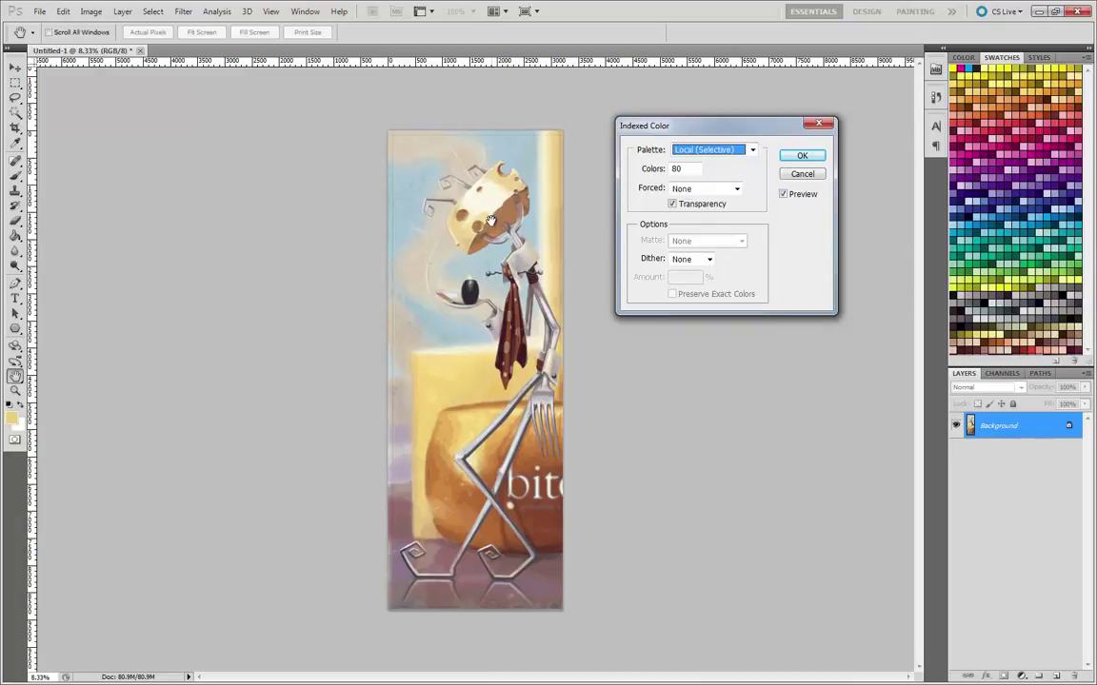
- Preview Local (Adaptive), try the unavailable Master option, and keep Local (Adaptive)
click(751, 150)
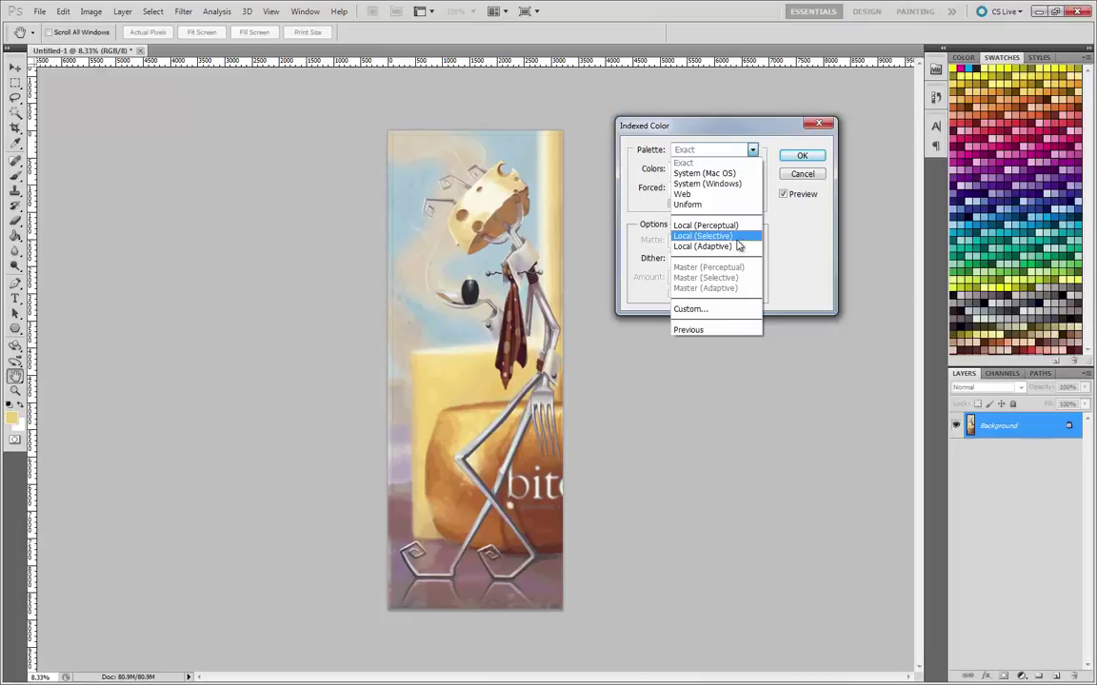
click(733, 247)
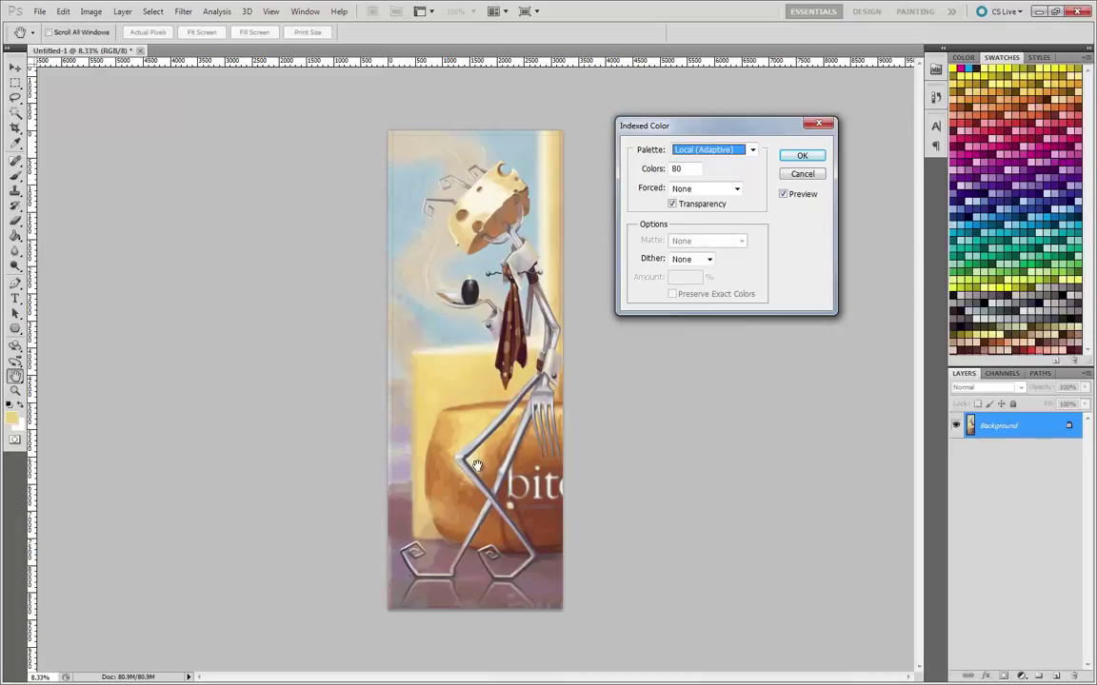
click(751, 150)
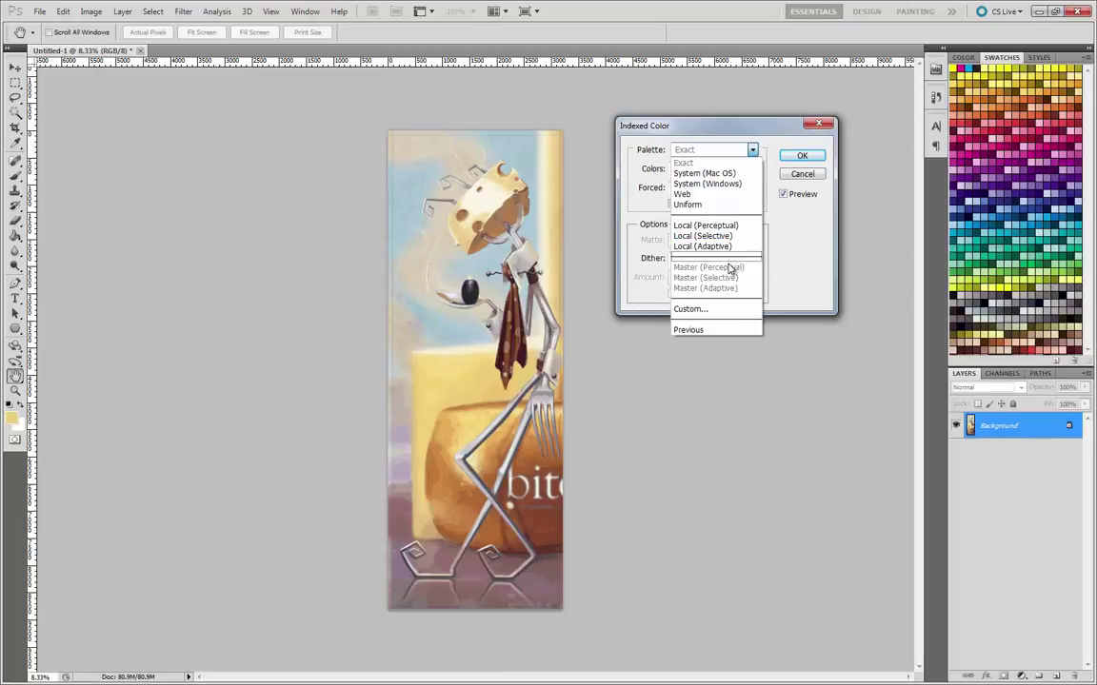
click(729, 273)
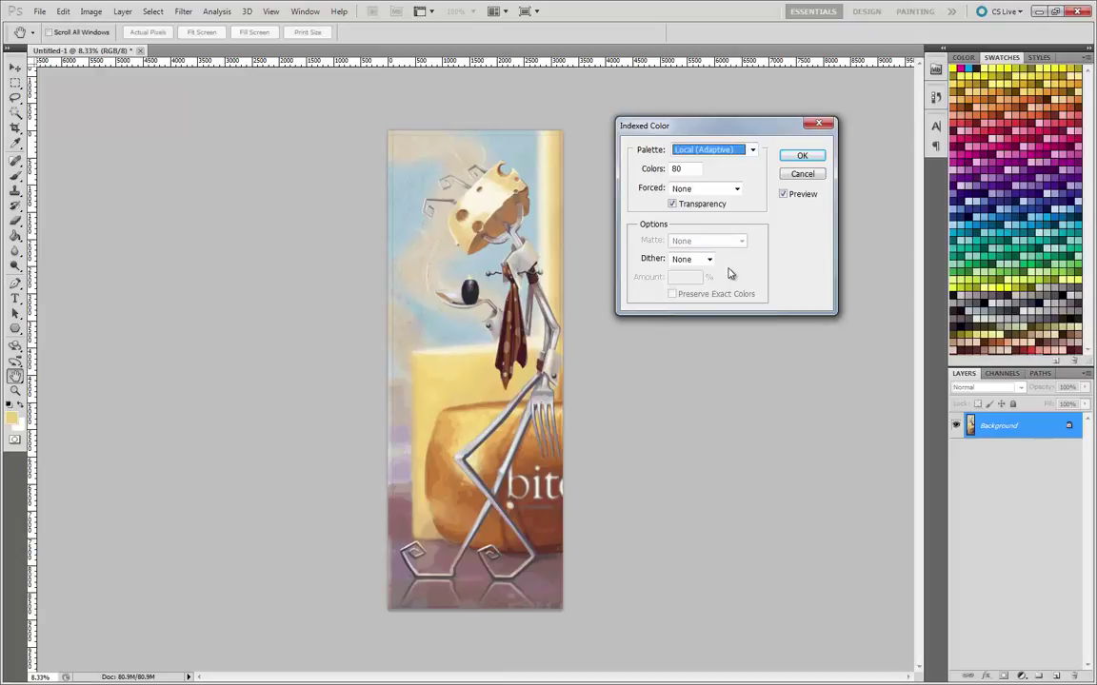
click(752, 152)
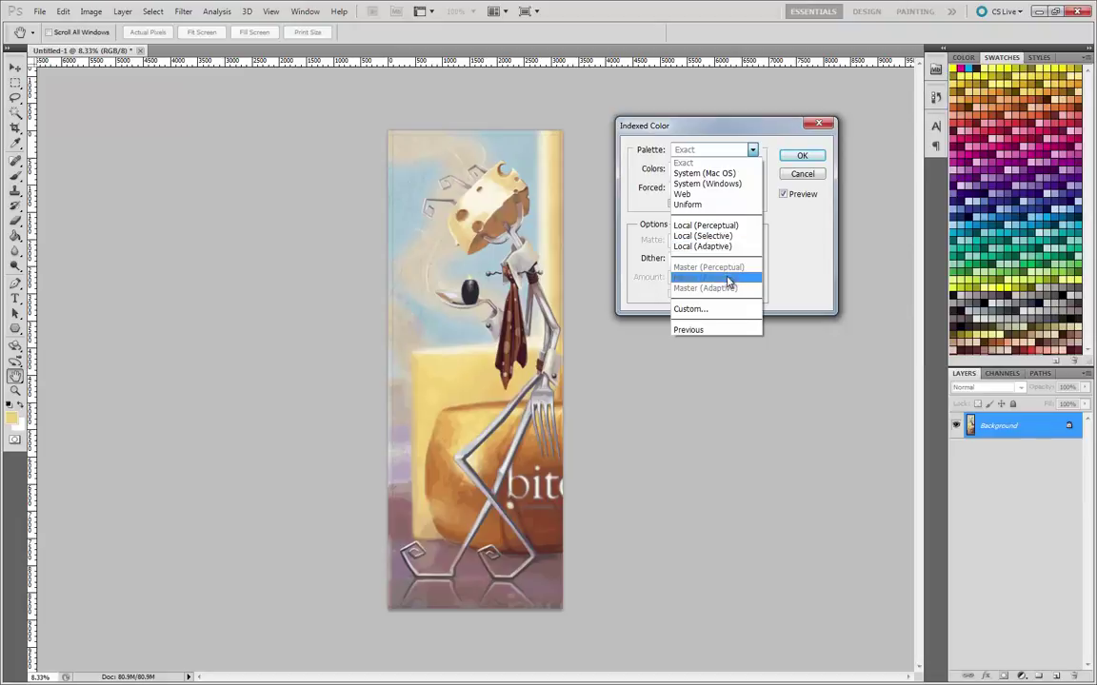
click(705, 285)
click(752, 150)
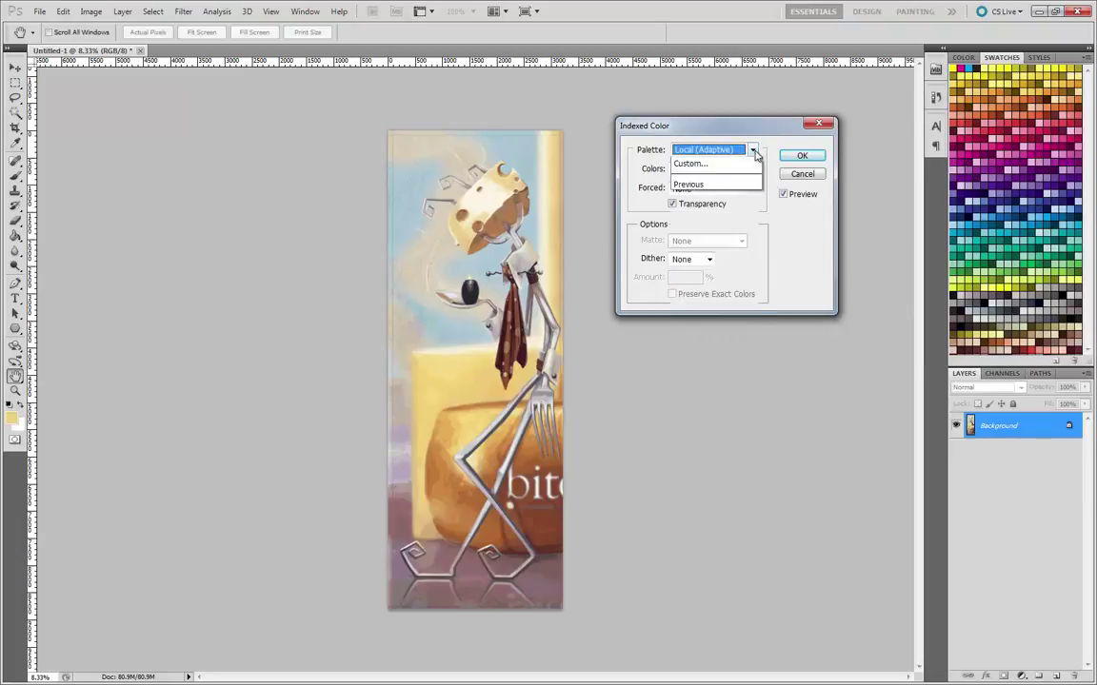
click(730, 290)
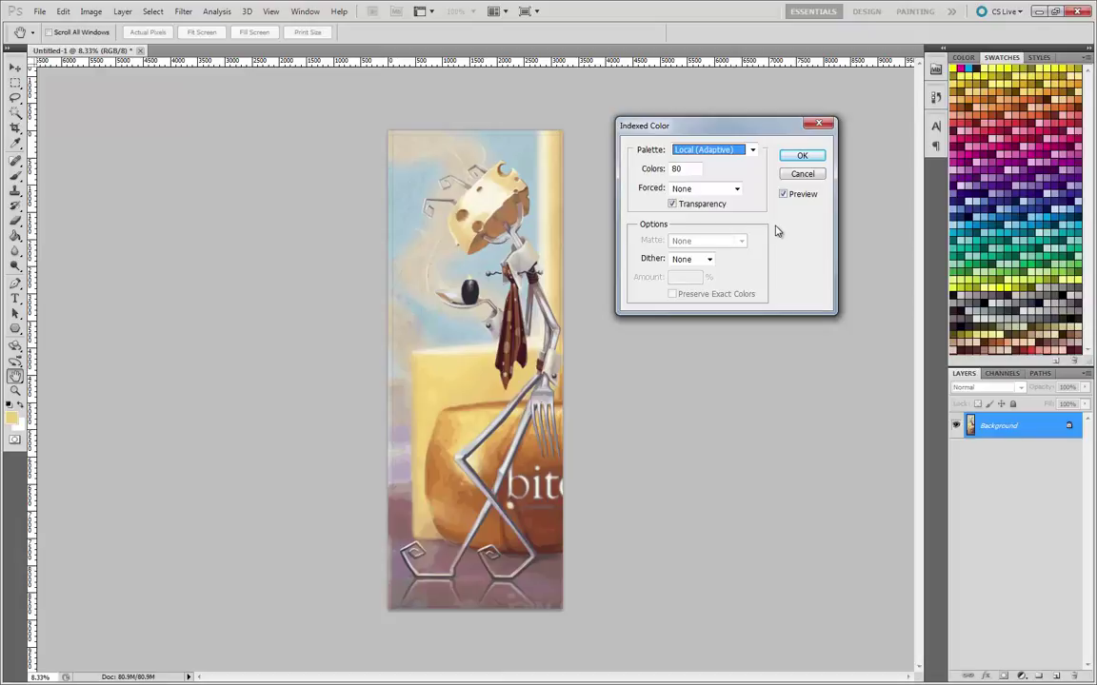
- Convert to 80-colour indexed using Local (Perceptual), Forced None, transparency off
key(Up)
key(Up)
click(738, 189)
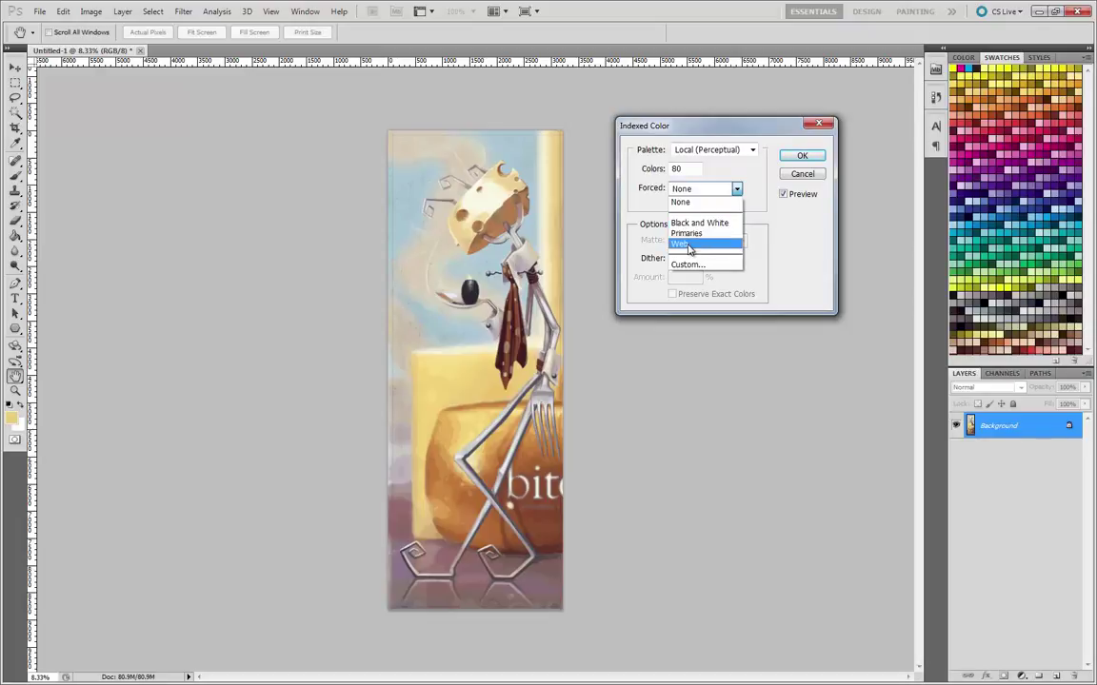
click(767, 223)
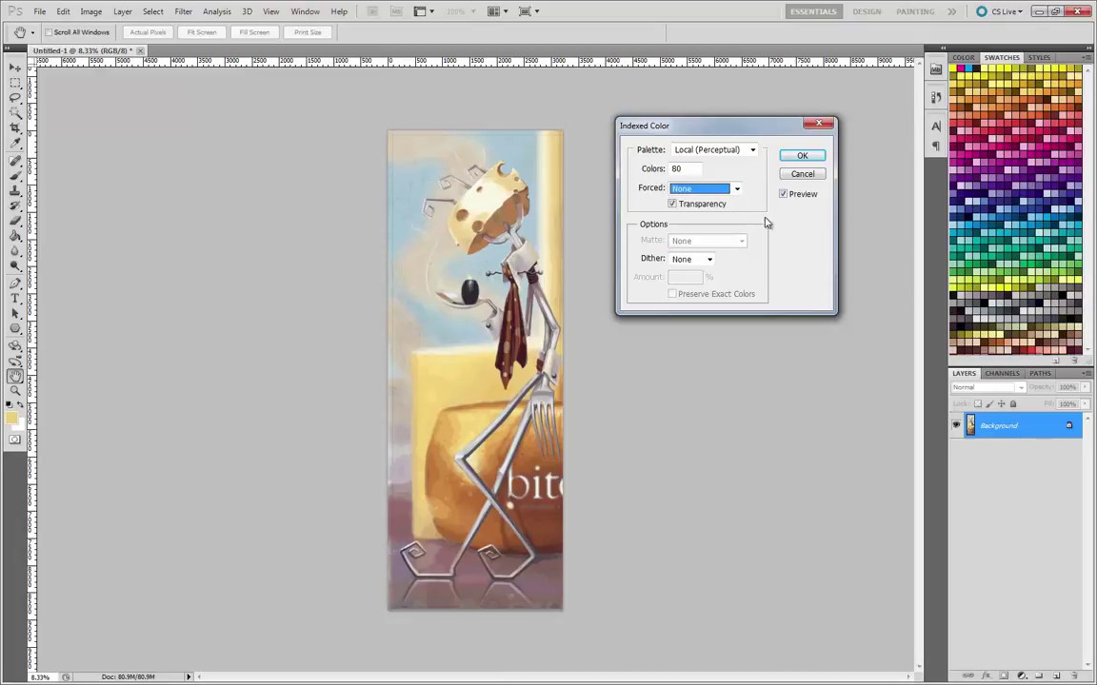
click(674, 205)
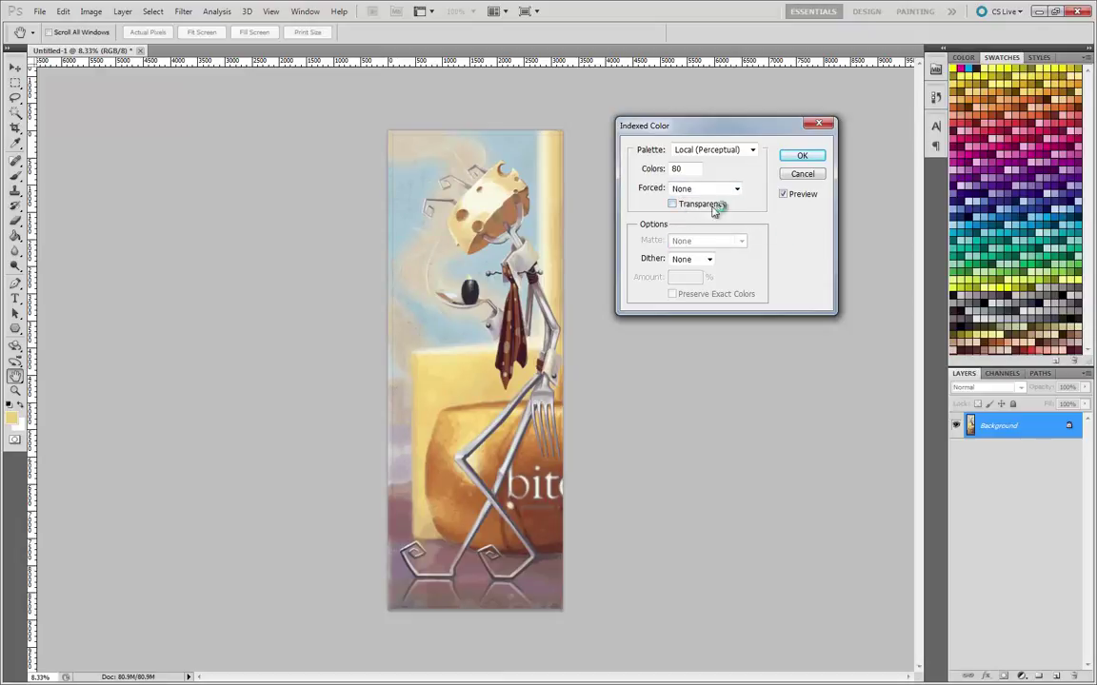
click(802, 157)
key(c)
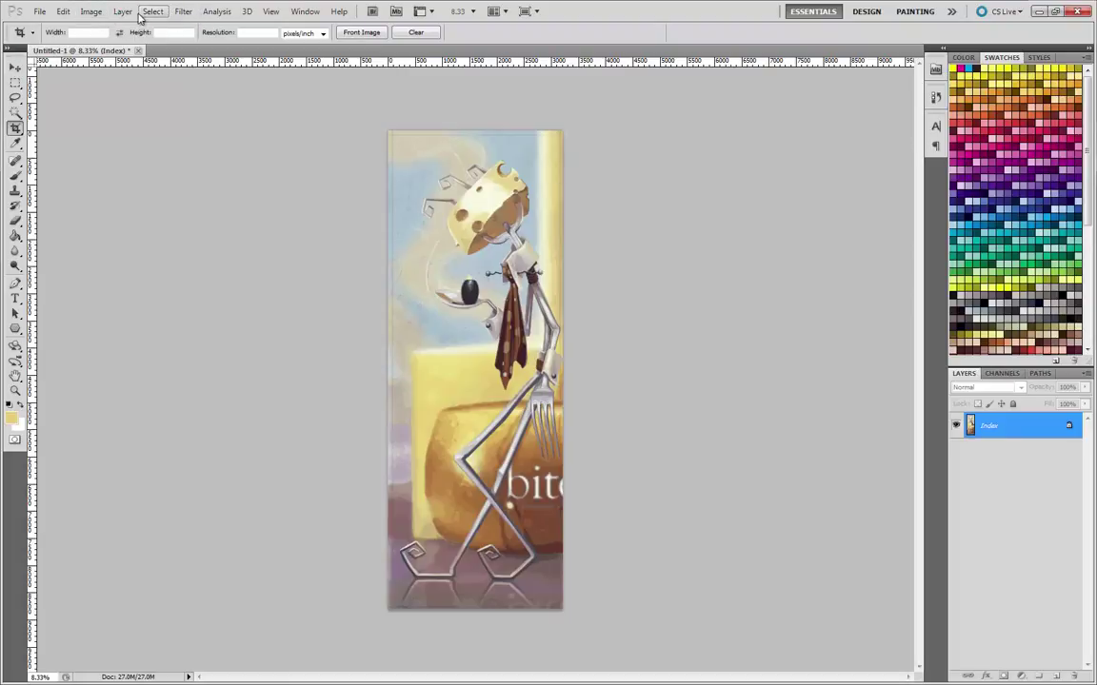
click(91, 11)
mouse_move(103, 26)
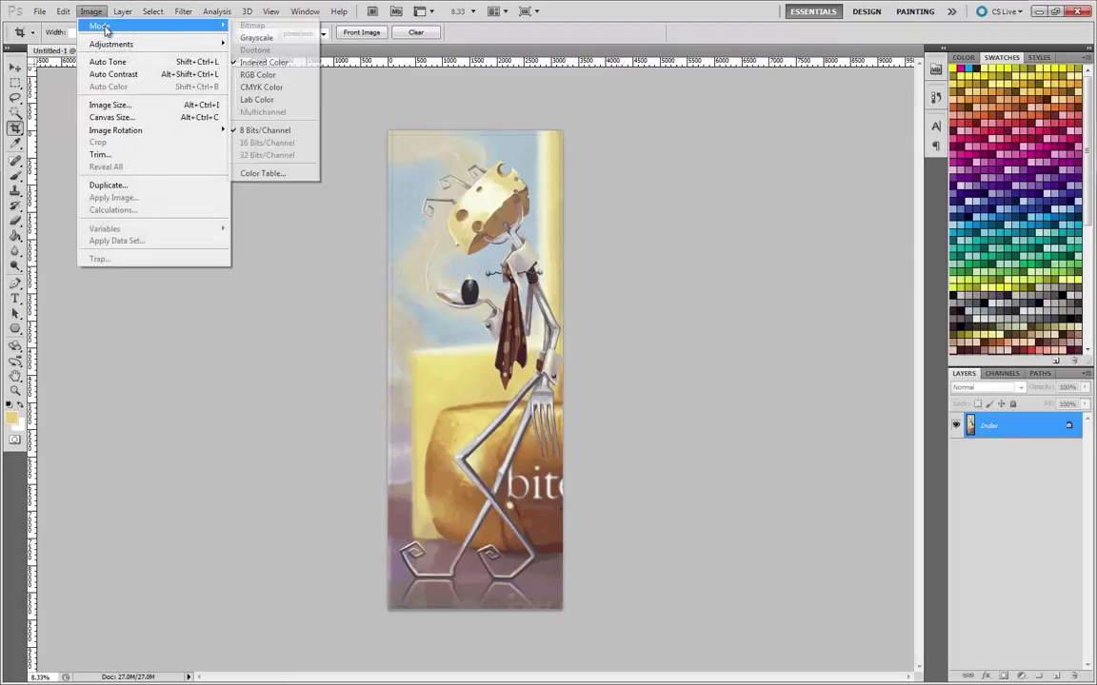
click(259, 175)
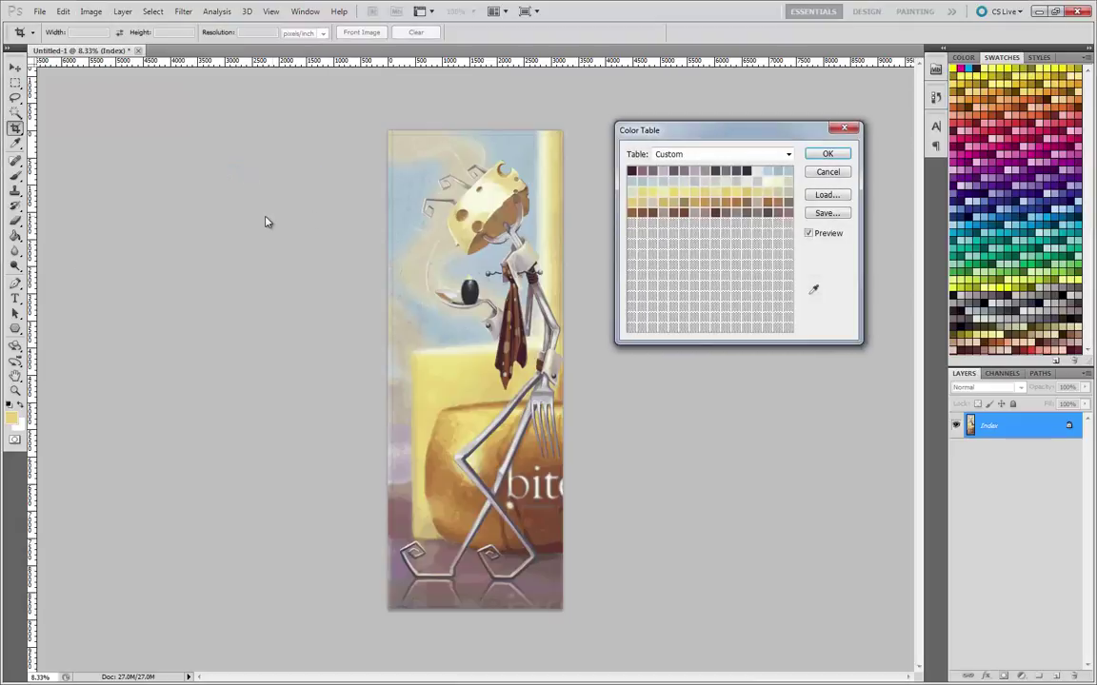
drag(662, 141, 640, 147)
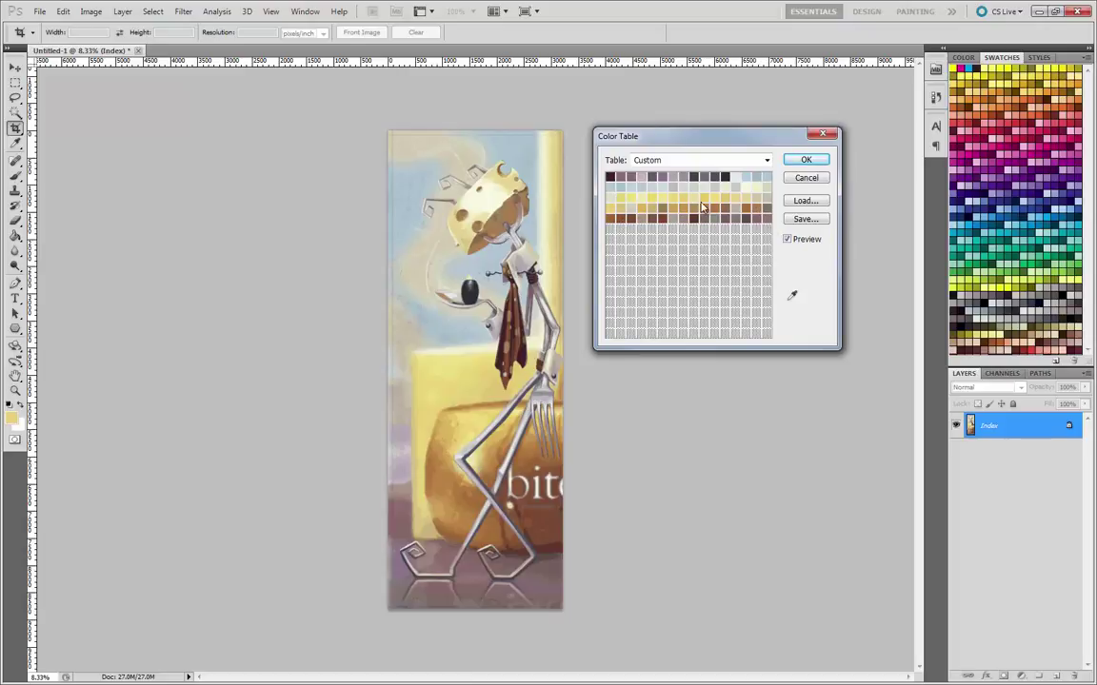
- Save the colour table, browsing to Main Projects > C77Project_001(Date) > Context Library > Color swatches
click(804, 221)
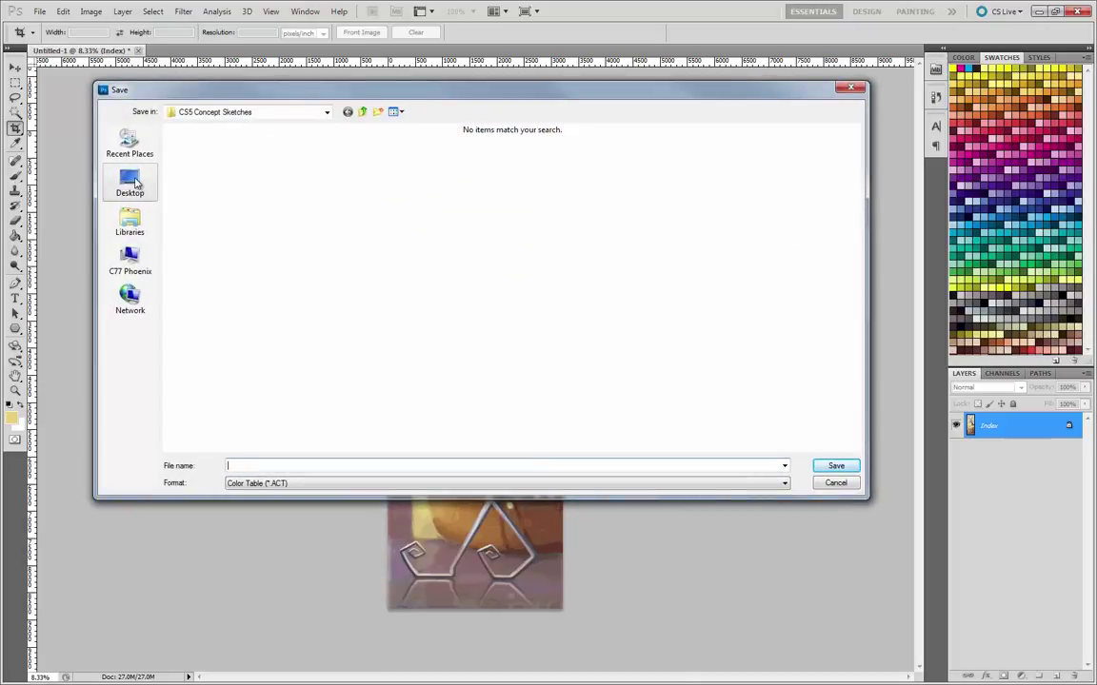
click(130, 183)
click(219, 215)
double_click(220, 215)
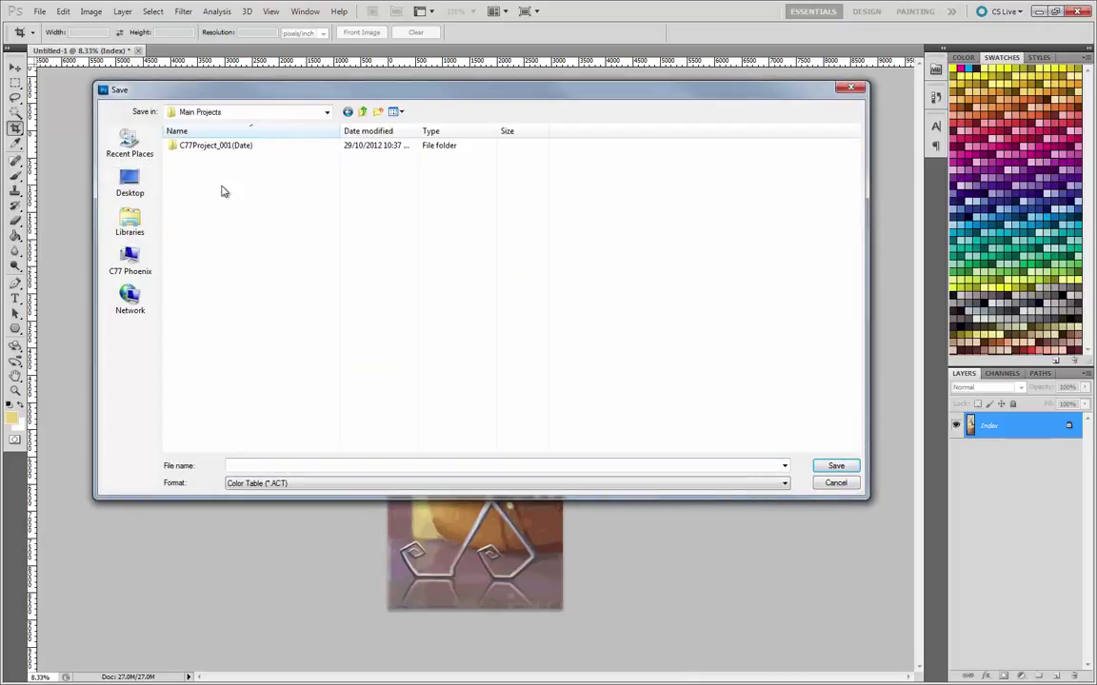
double_click(214, 148)
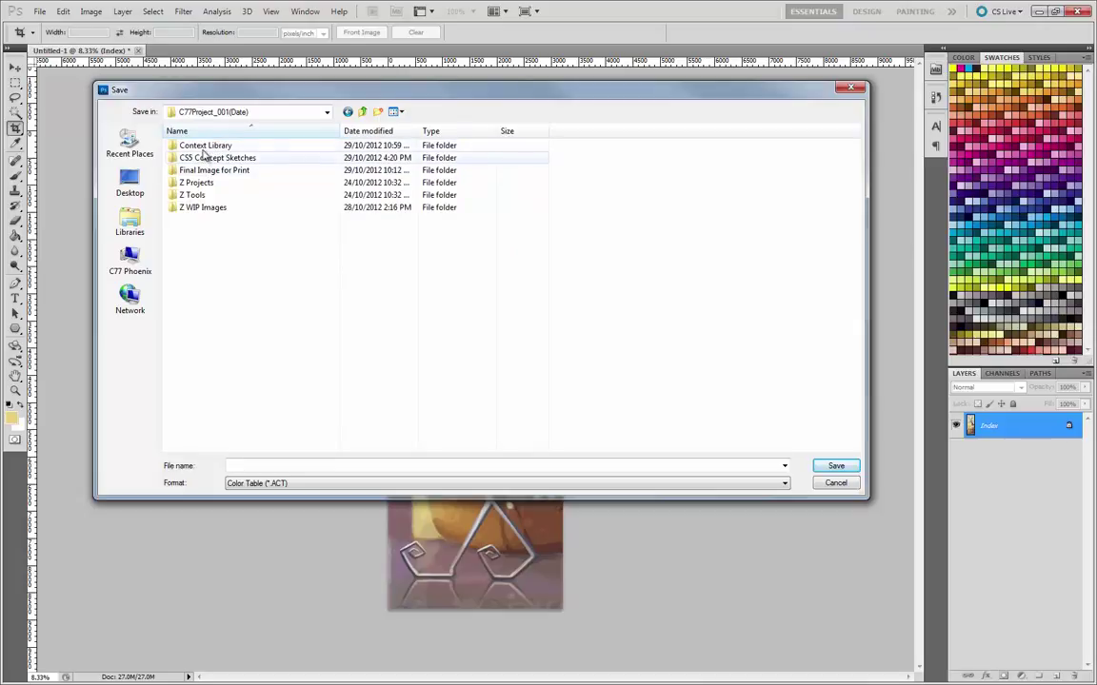
double_click(202, 146)
double_click(204, 195)
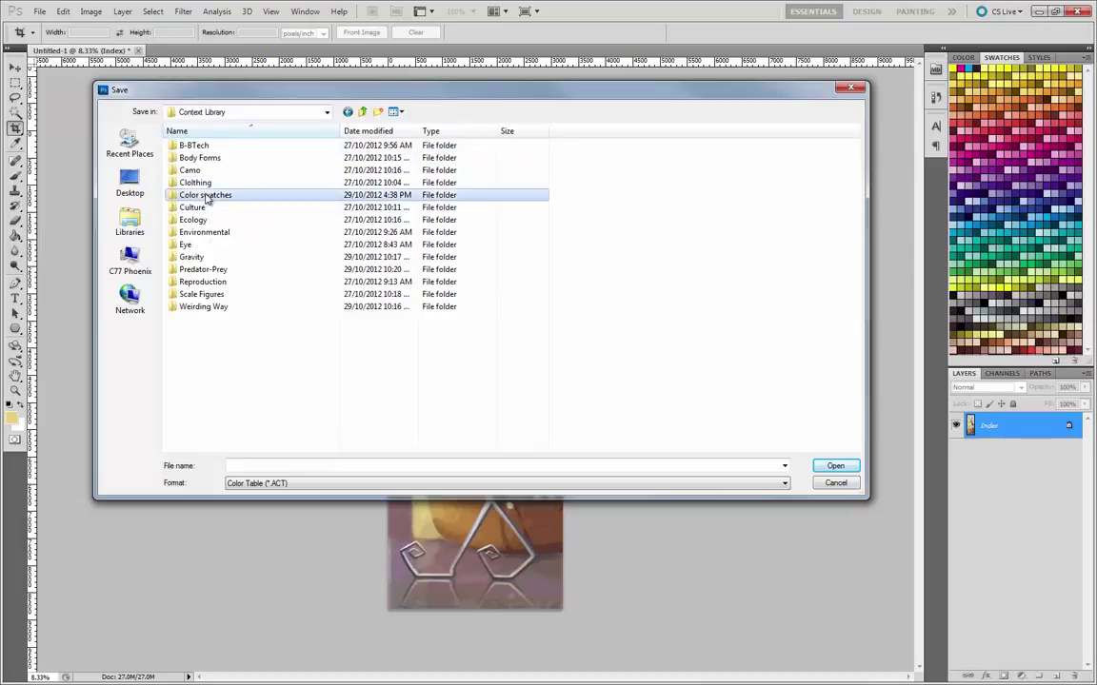
- Name the colour table creature2, save it, and close the Color Table dialog
click(209, 183)
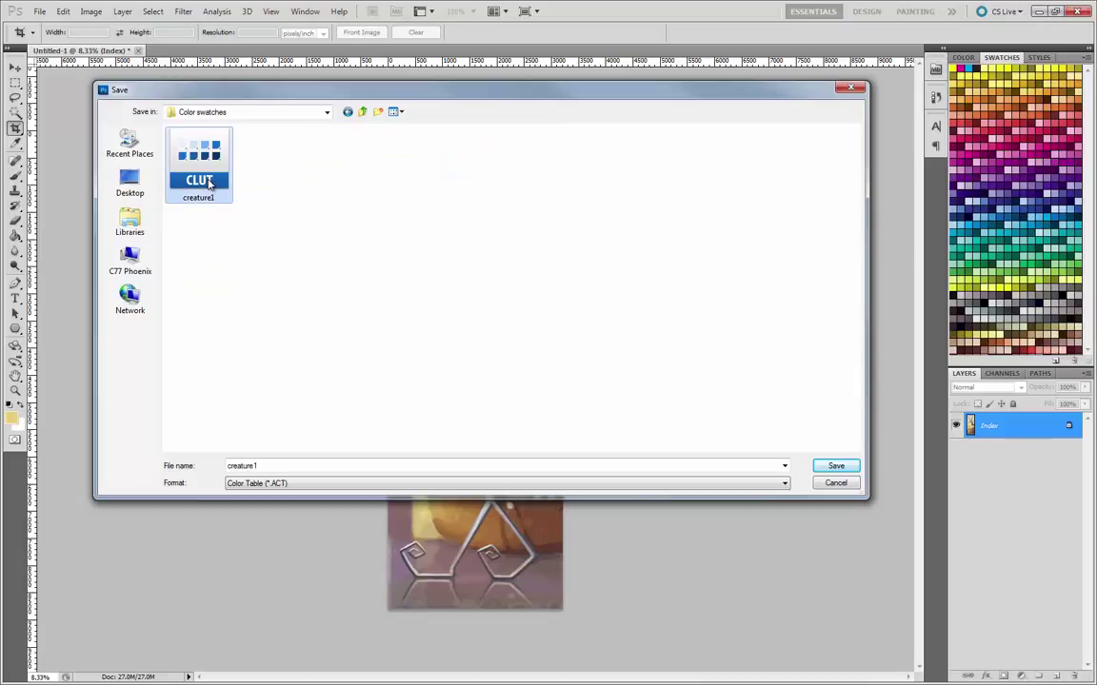
double_click(272, 460)
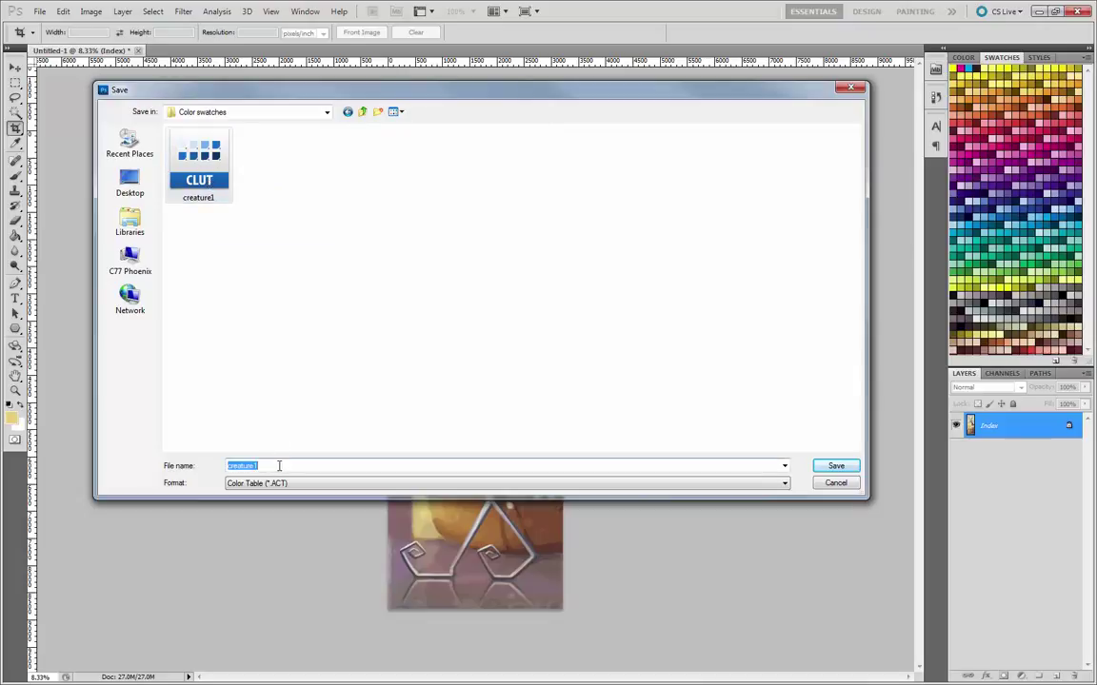
text(cra)
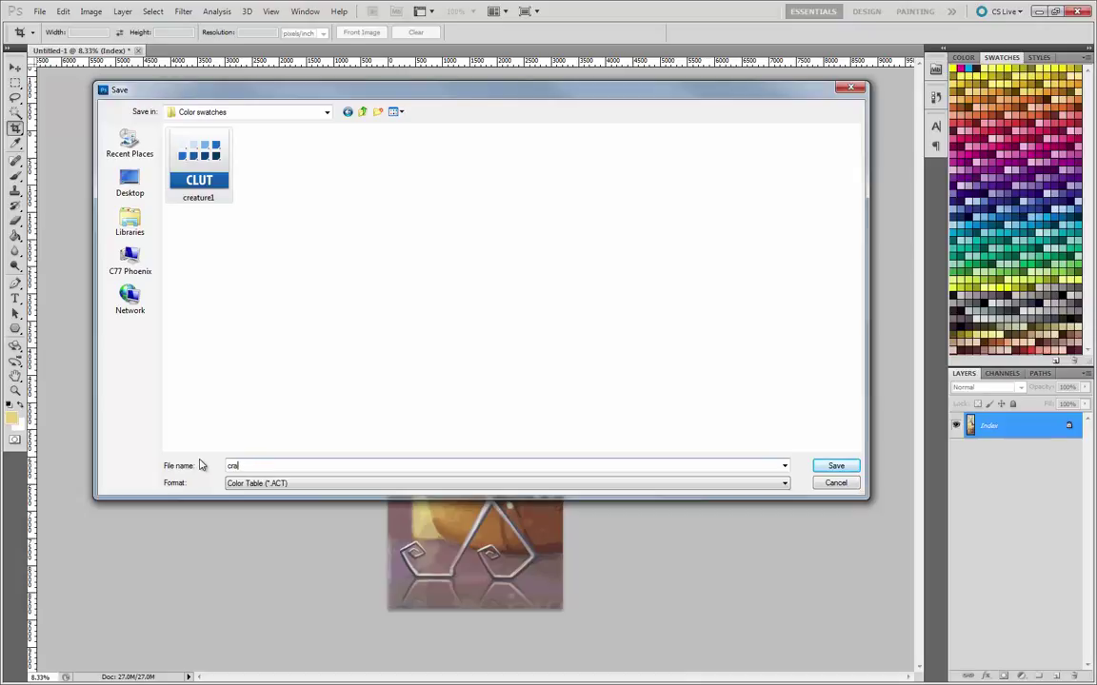
key(BackSpace)
text(eatu)
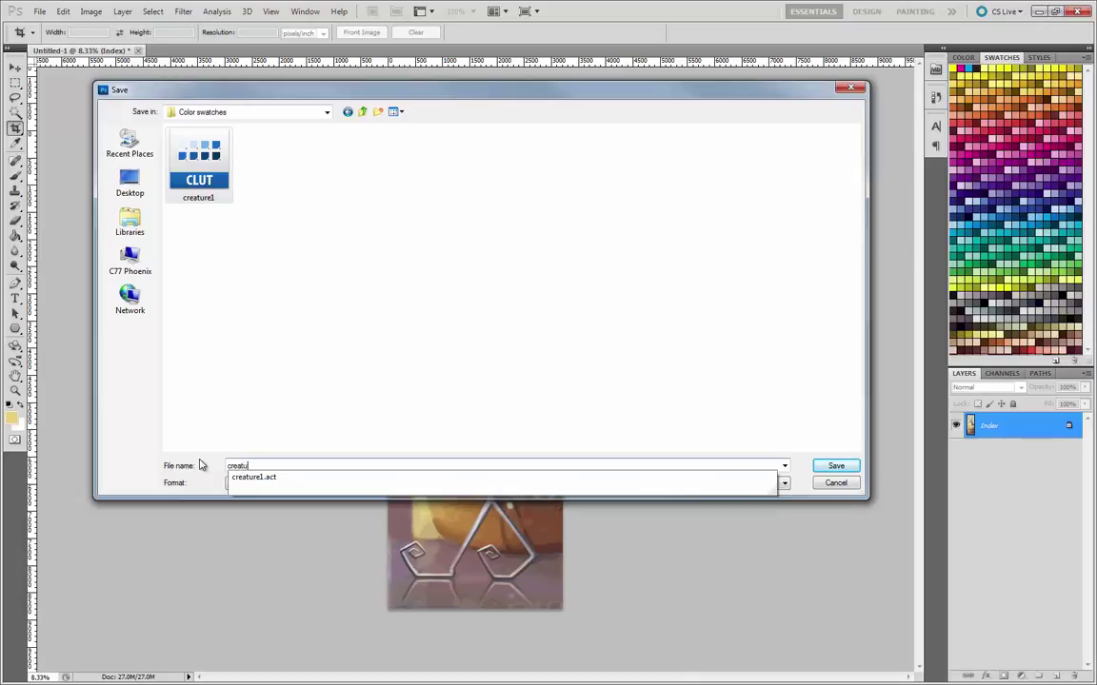
text(re2)
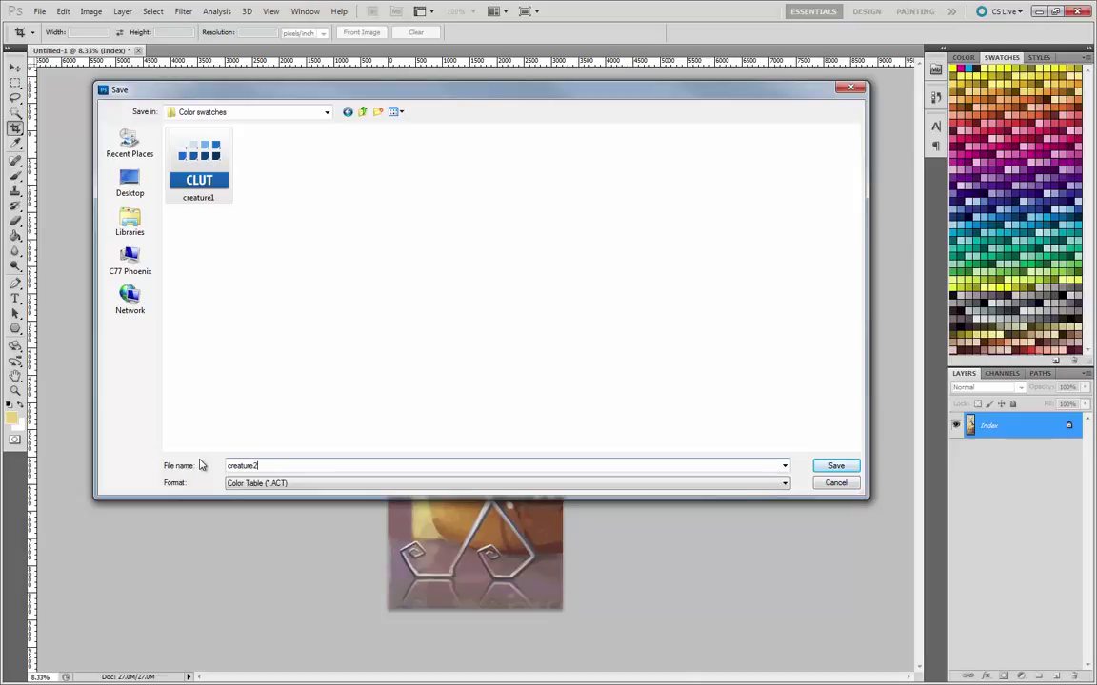
key(Return)
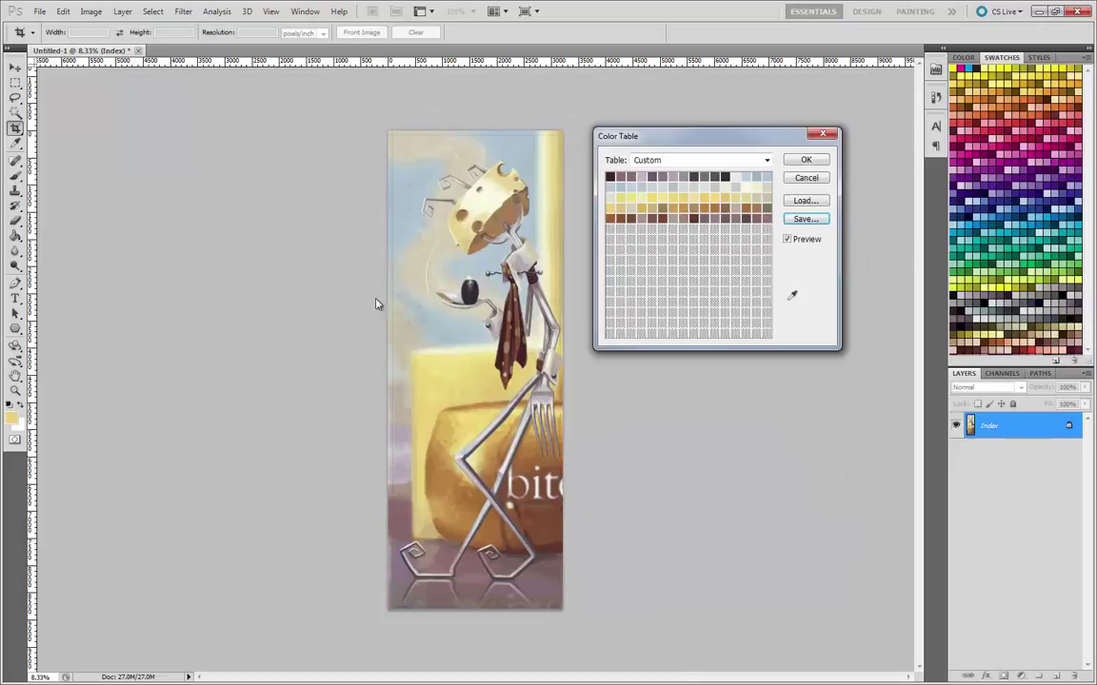
click(807, 161)
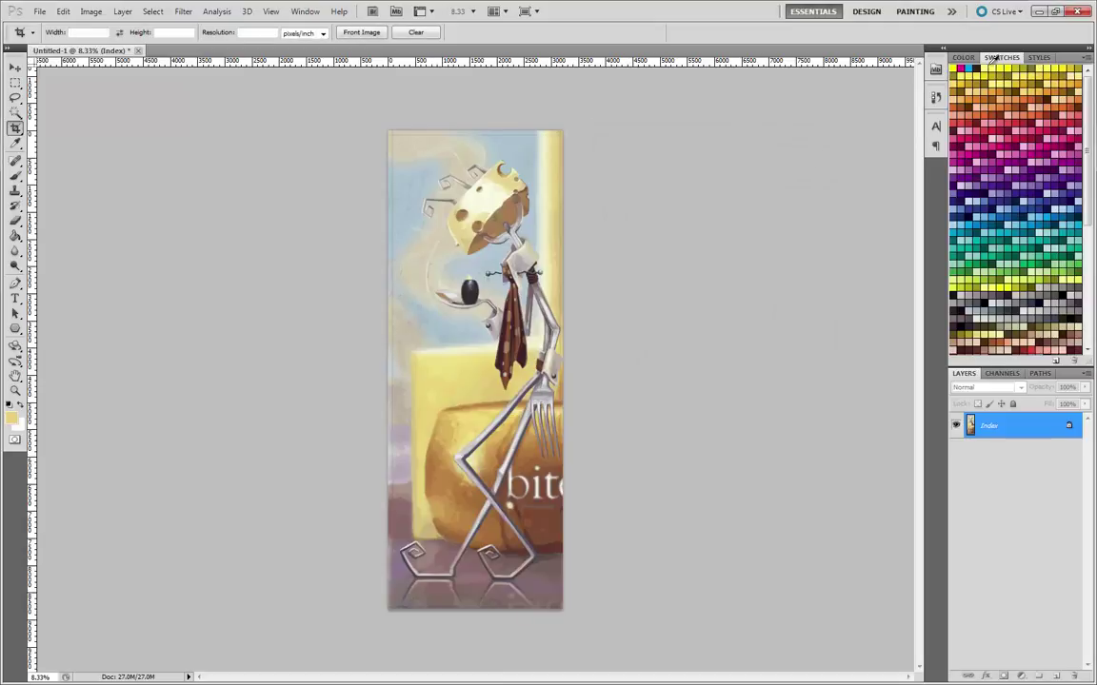
- Choose Load Swatches from the Swatches flyout and browse to the Color swatches folder
click(1088, 59)
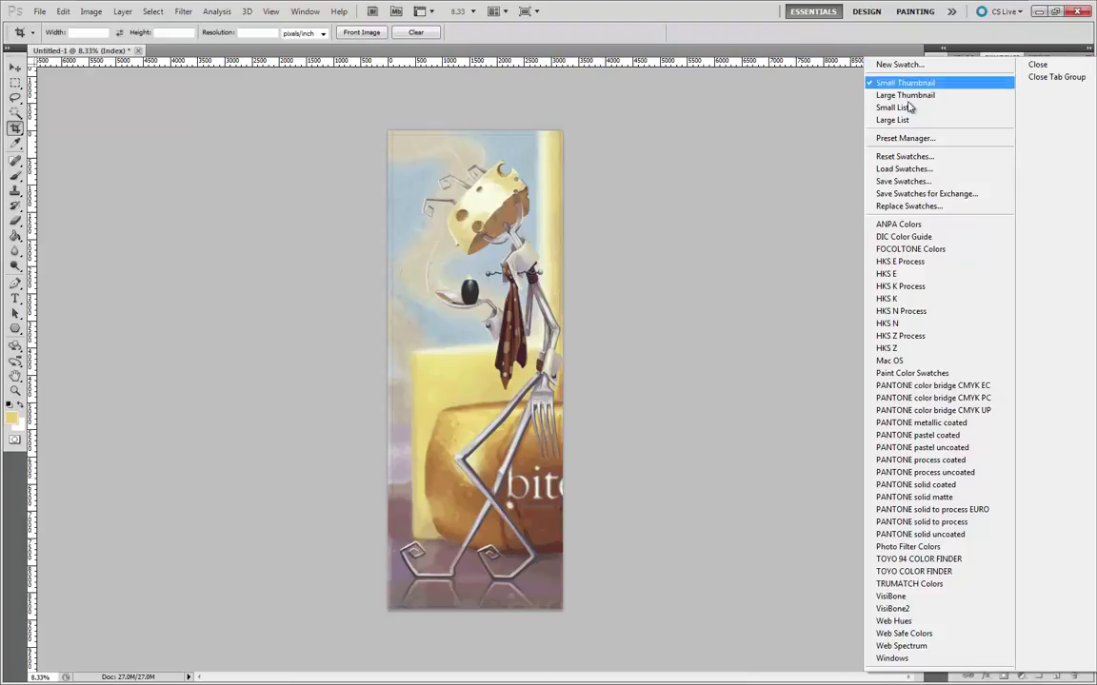
click(904, 168)
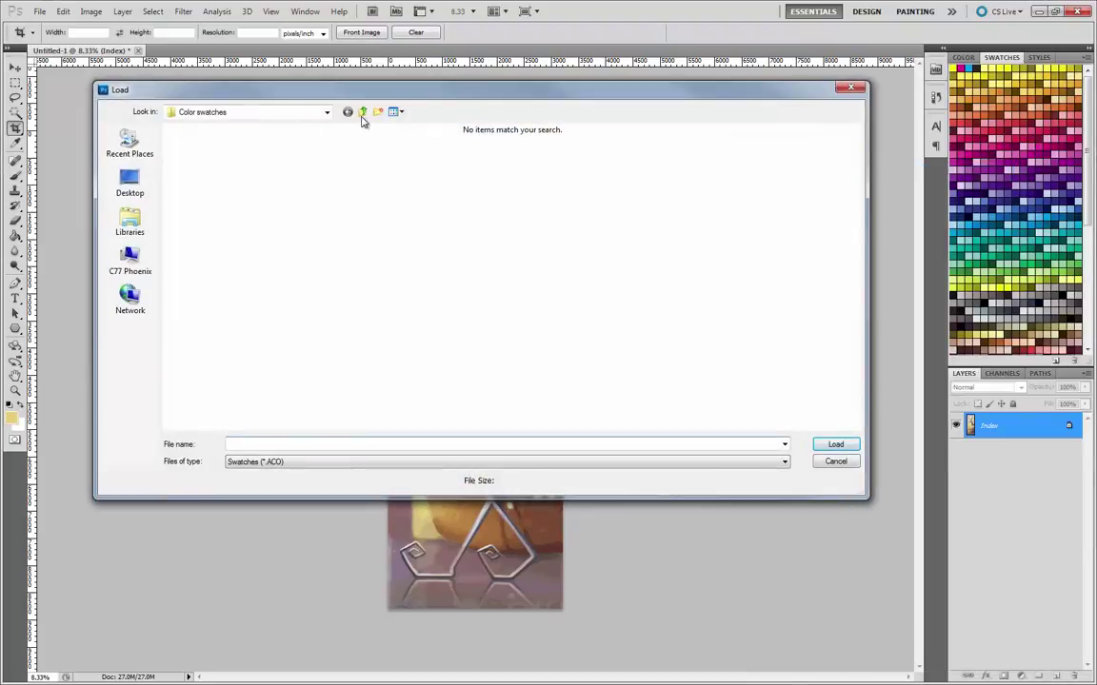
click(128, 186)
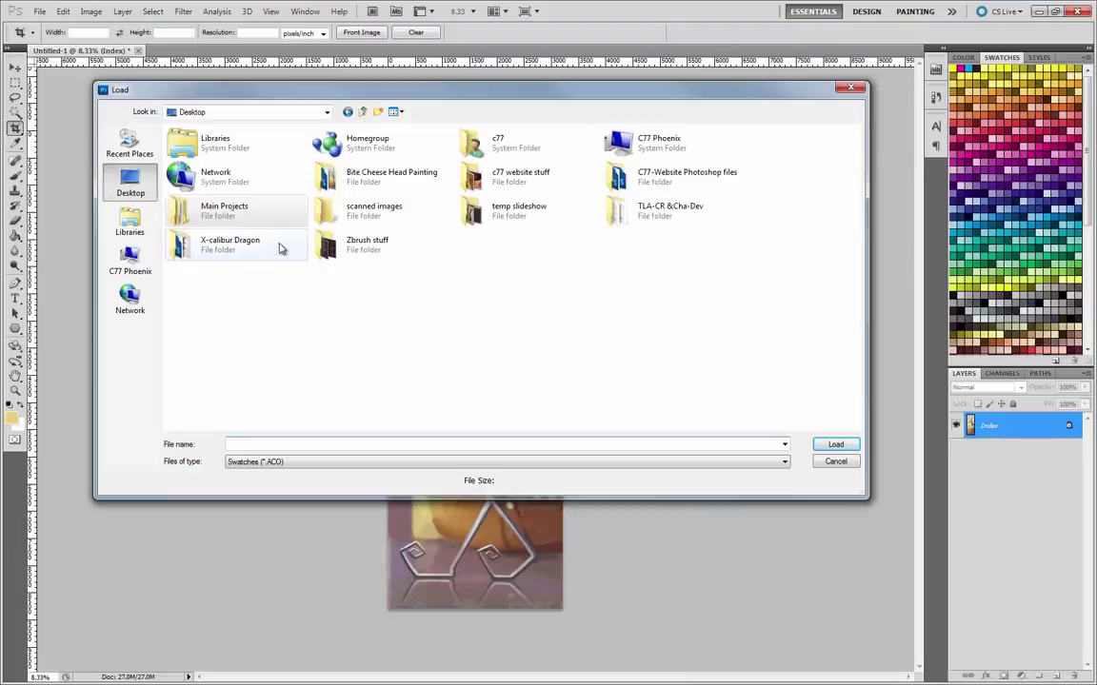
double_click(218, 197)
double_click(218, 147)
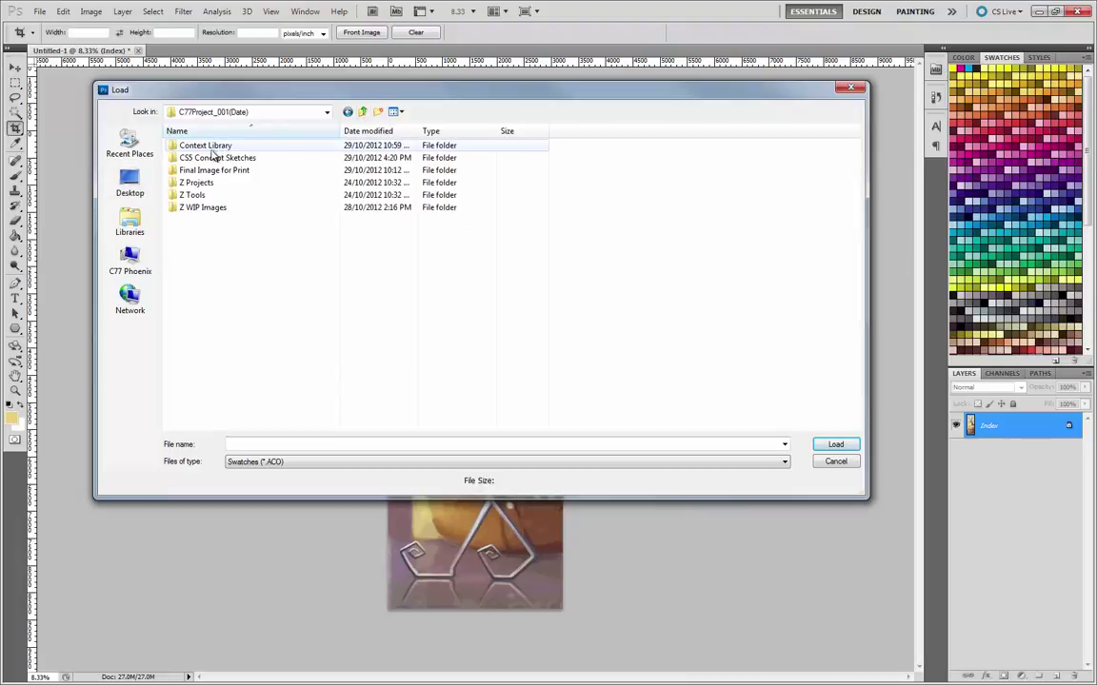
double_click(211, 147)
double_click(205, 194)
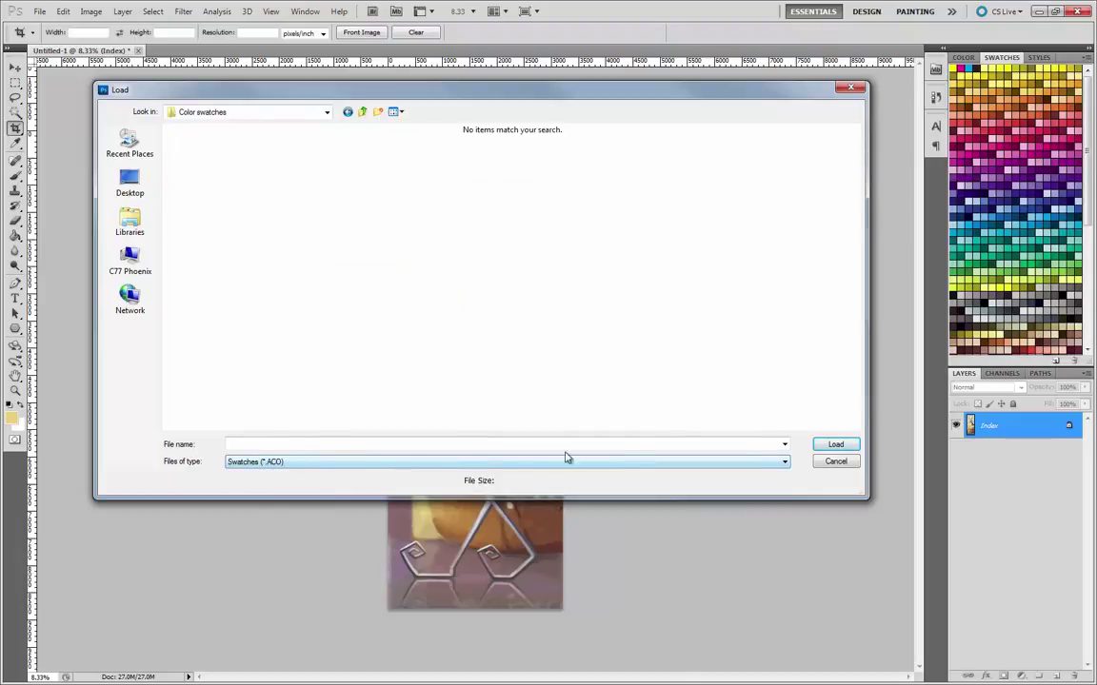
- Filter to Color Table (*.ACT) files and load creature2 into the swatches
click(785, 462)
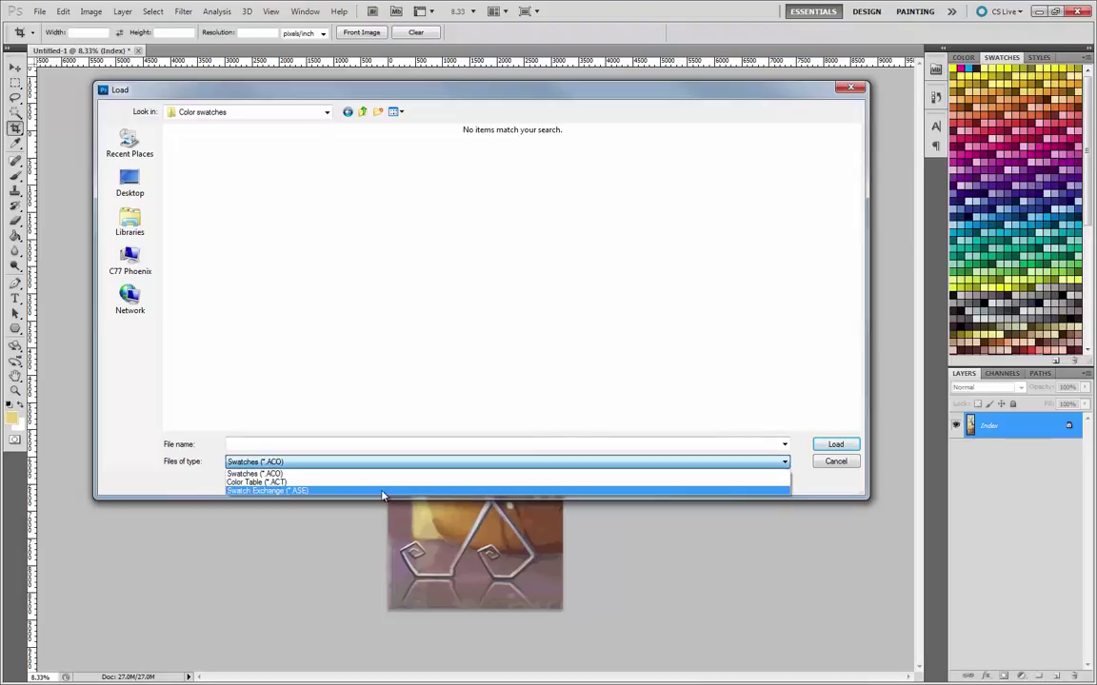
click(299, 482)
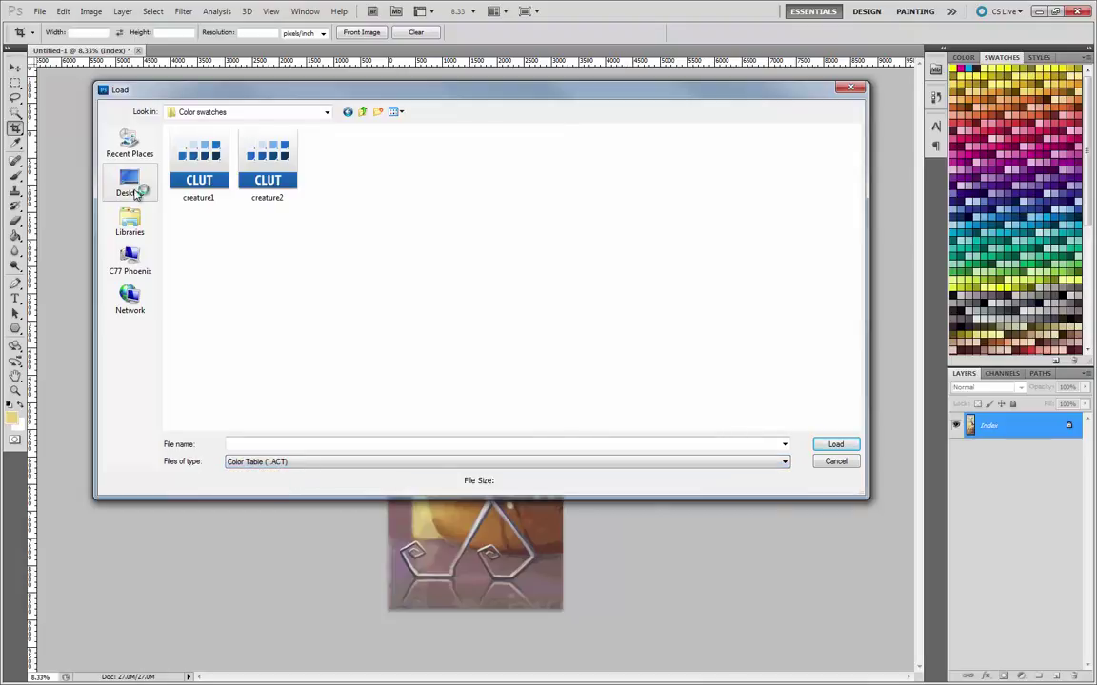
click(241, 166)
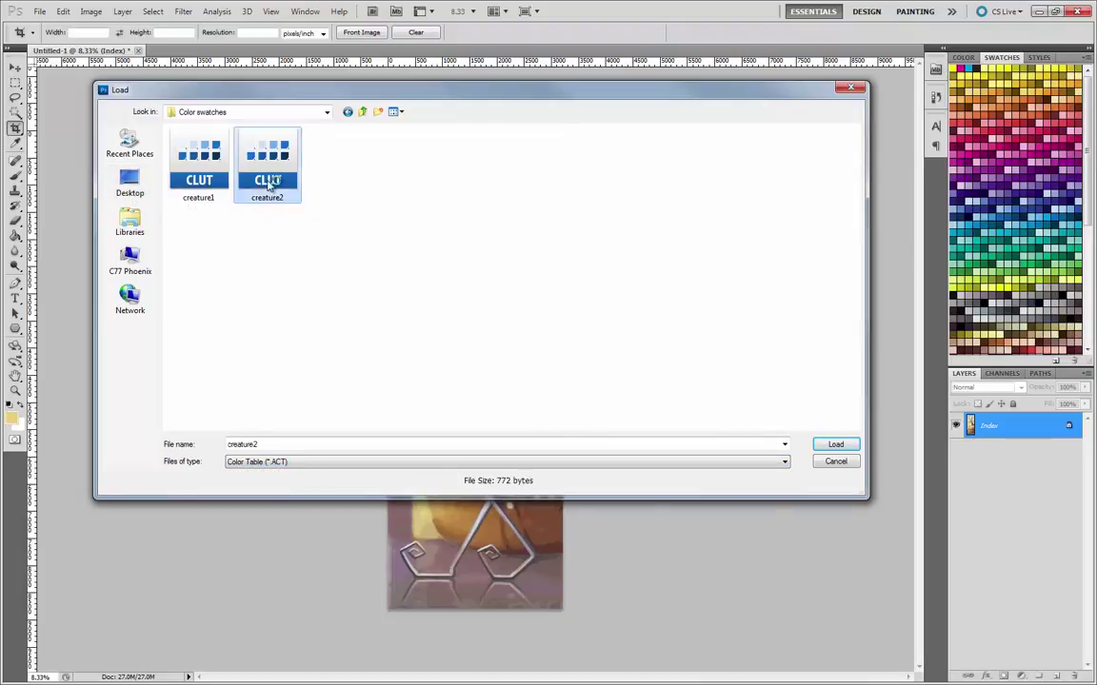
click(832, 446)
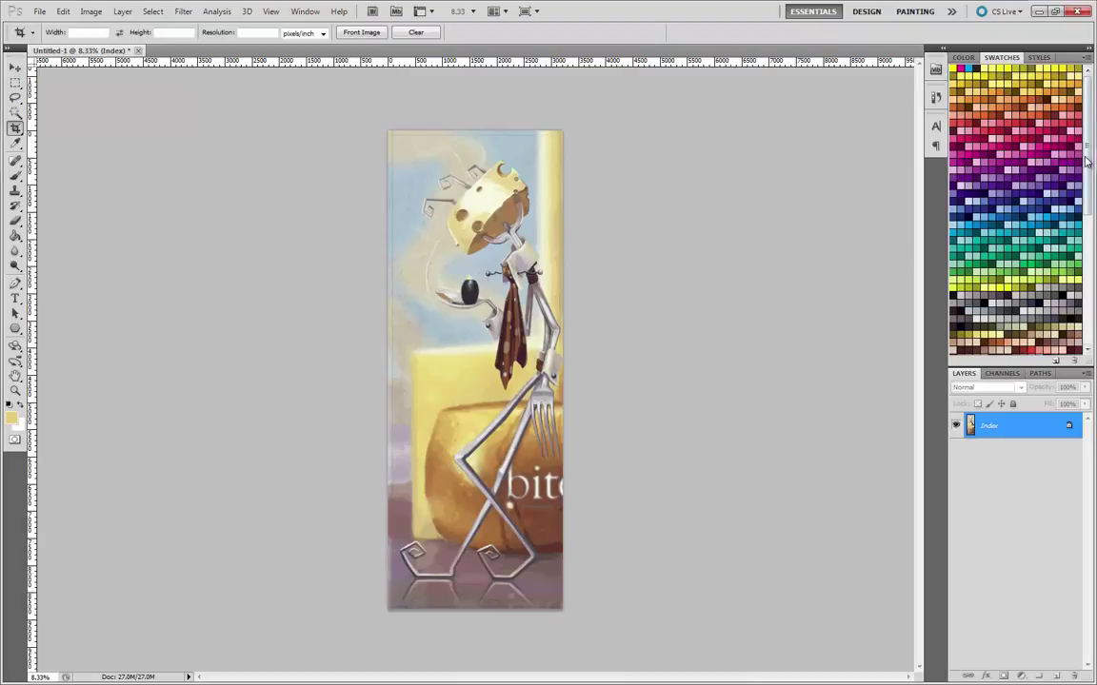
scroll(981, 190, down, 5)
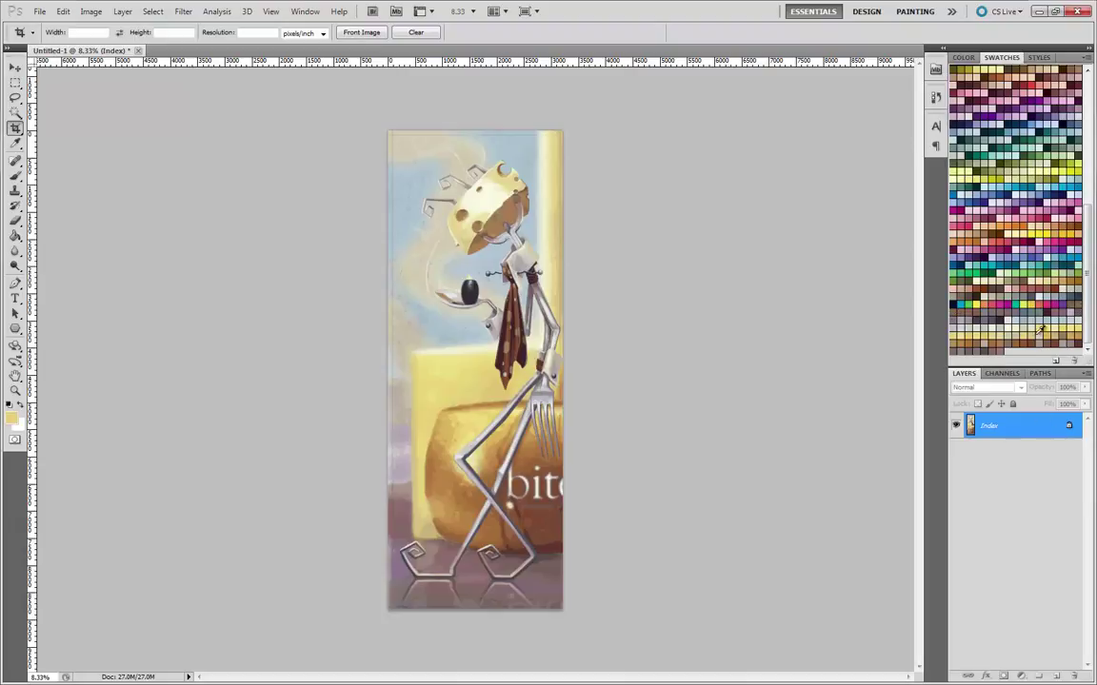
- Choose Replace Swatches from the Swatches flyout and browse to the Color swatches folder
click(1086, 57)
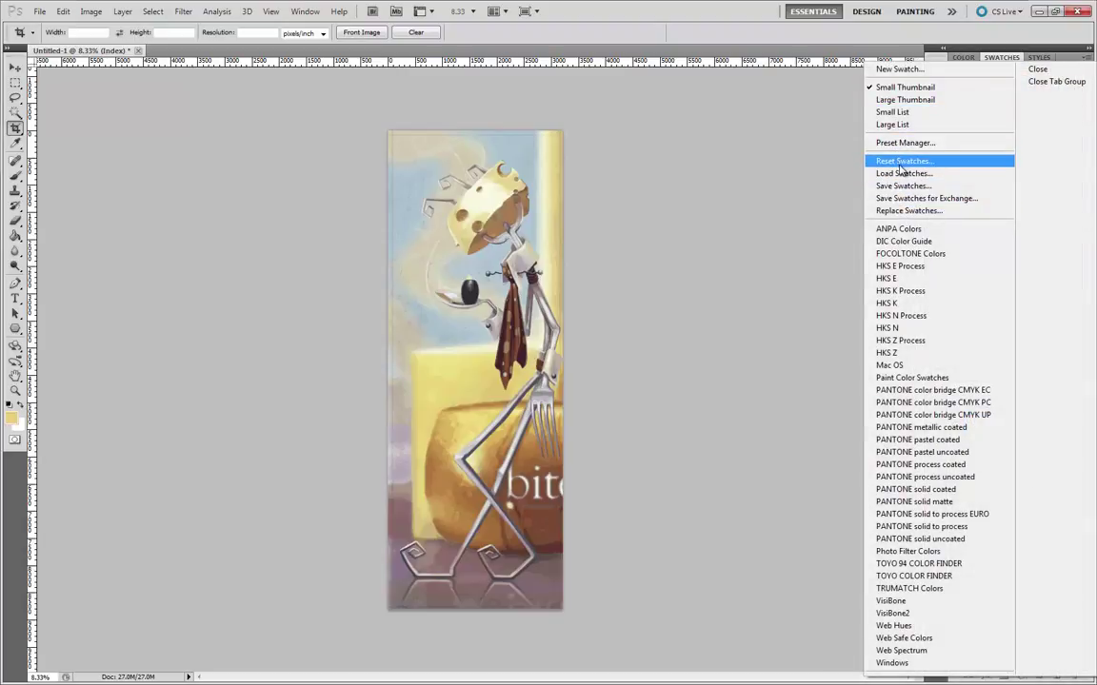
click(906, 212)
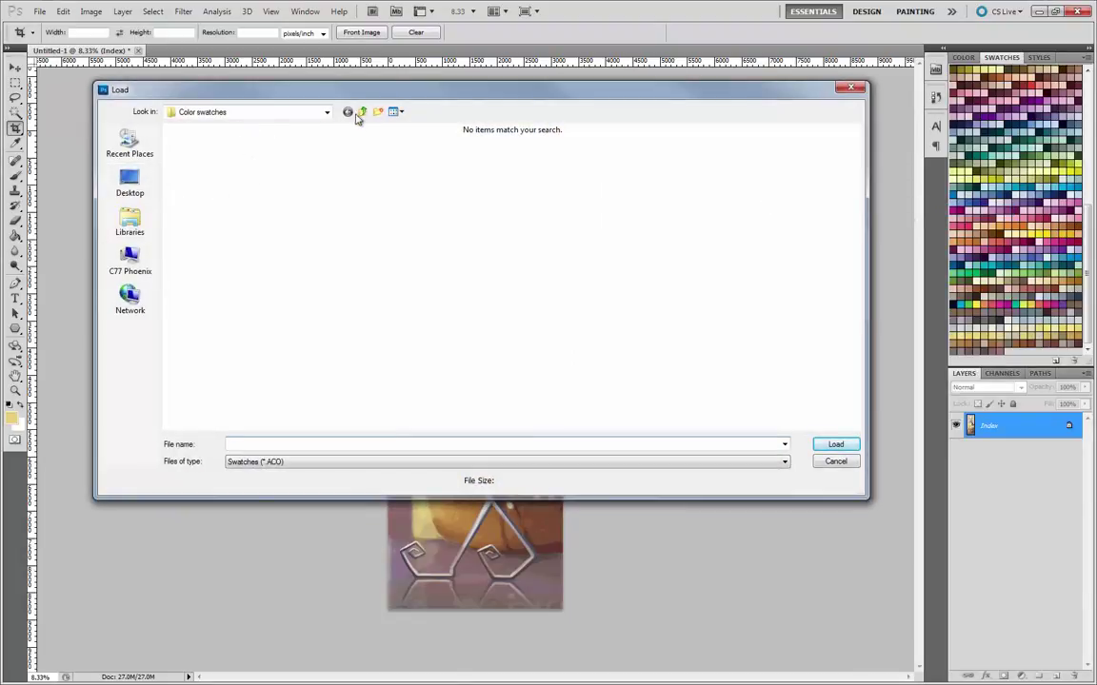
click(130, 181)
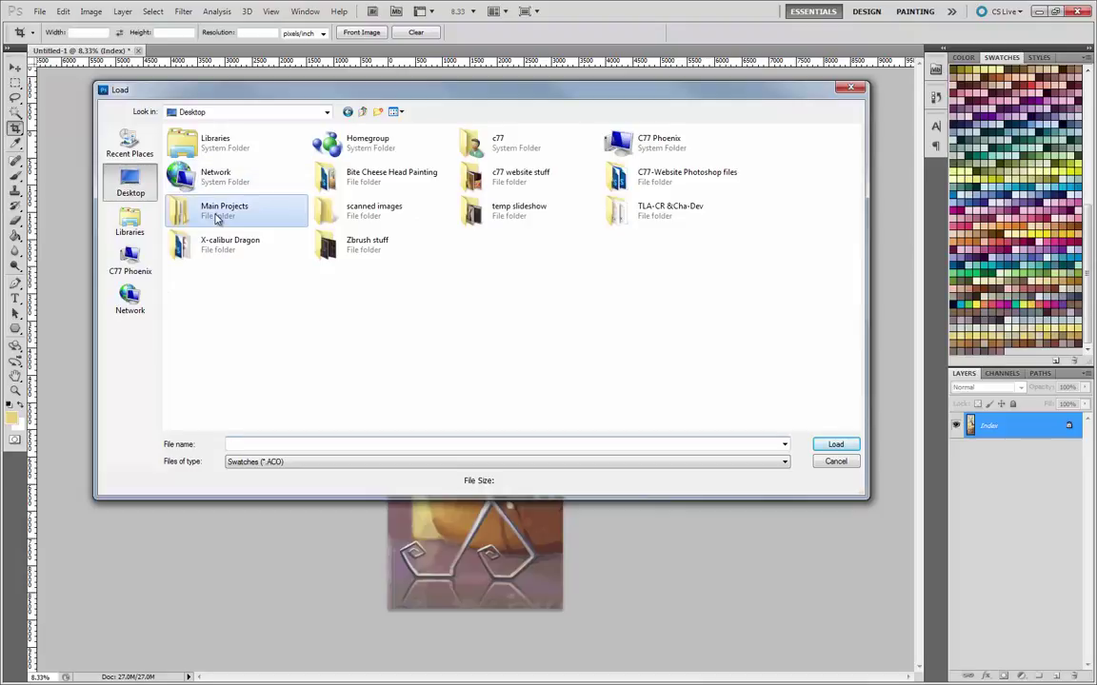
double_click(216, 208)
double_click(216, 147)
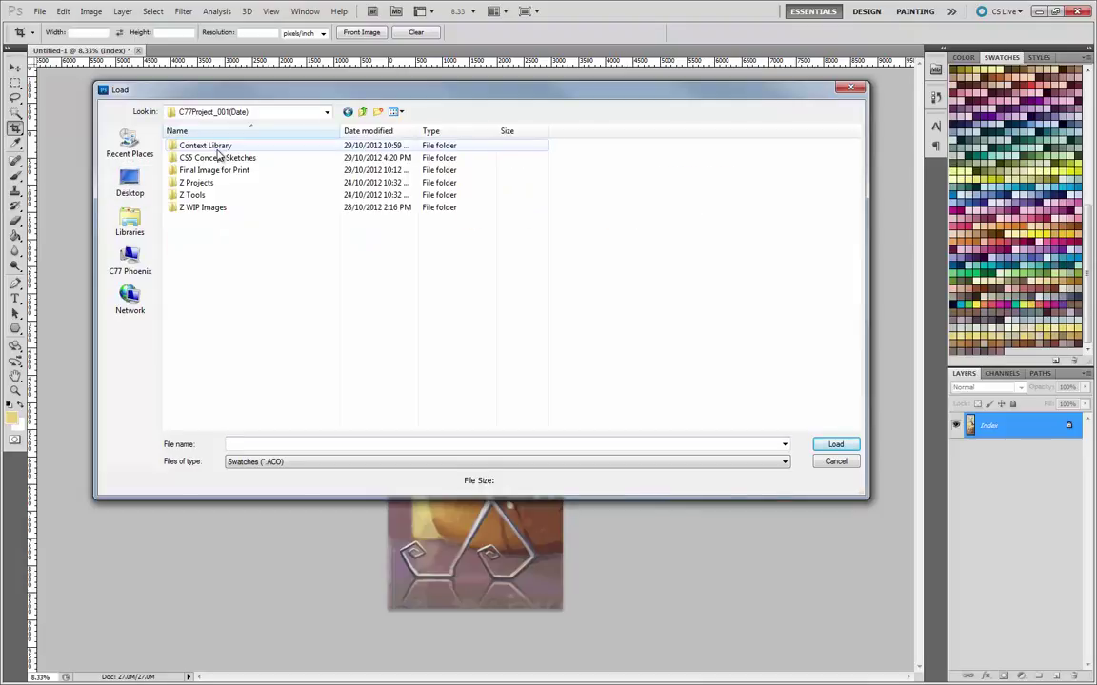
double_click(213, 146)
double_click(210, 197)
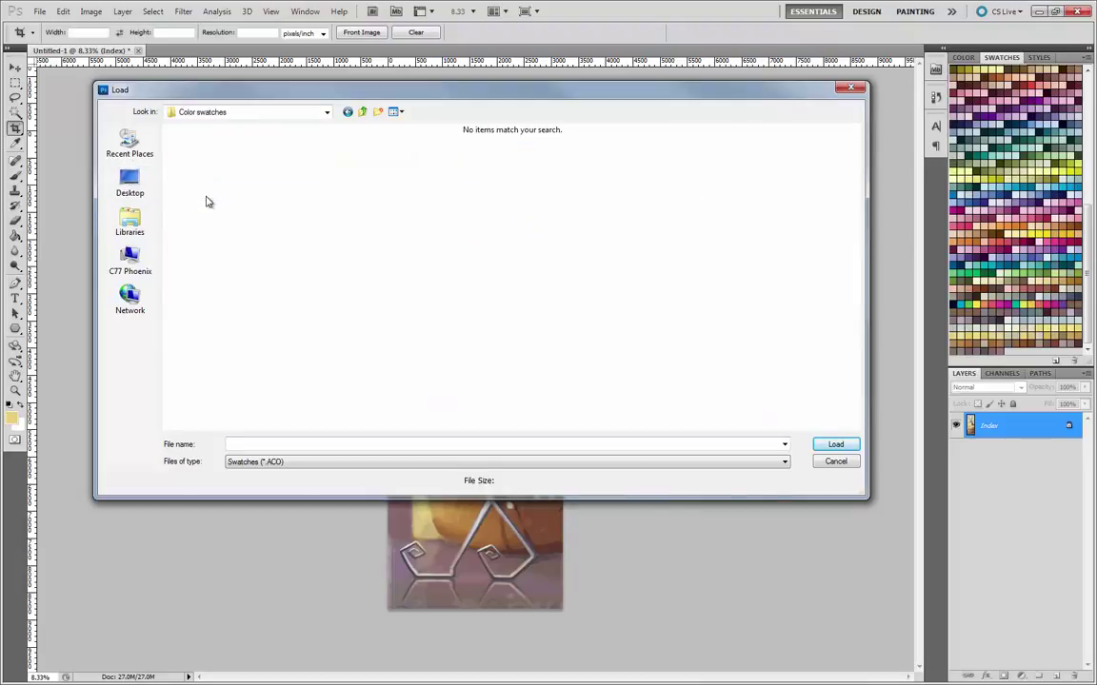
- Filter to Color Table (*.ACT) files and replace the swatches with creature2
click(763, 462)
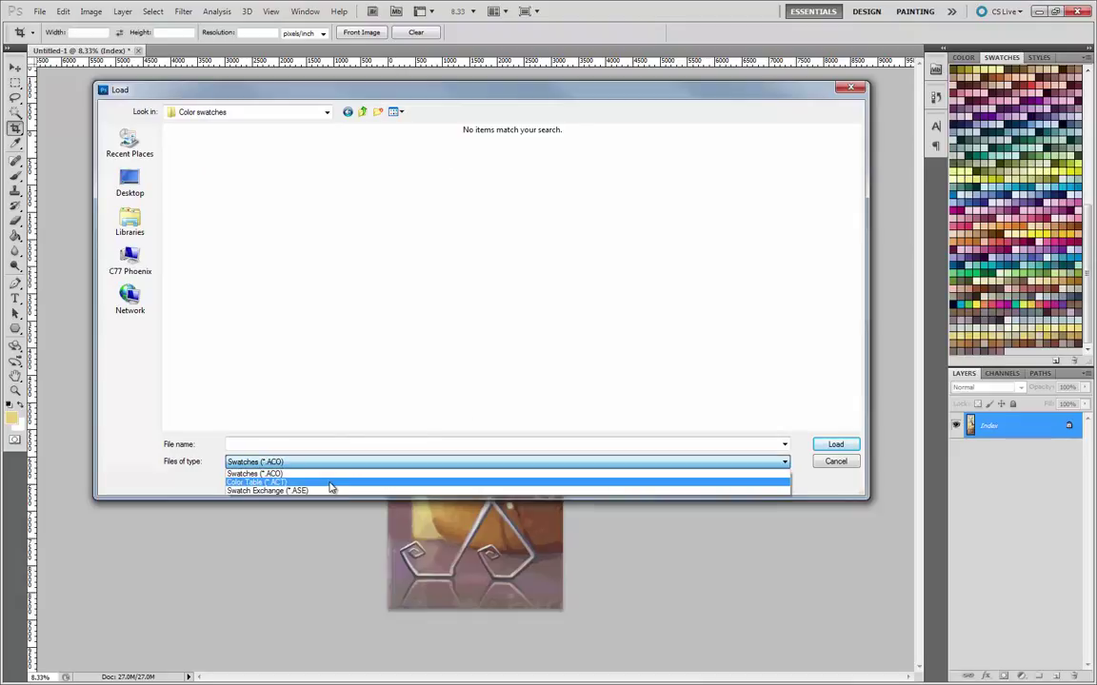
click(333, 478)
click(267, 167)
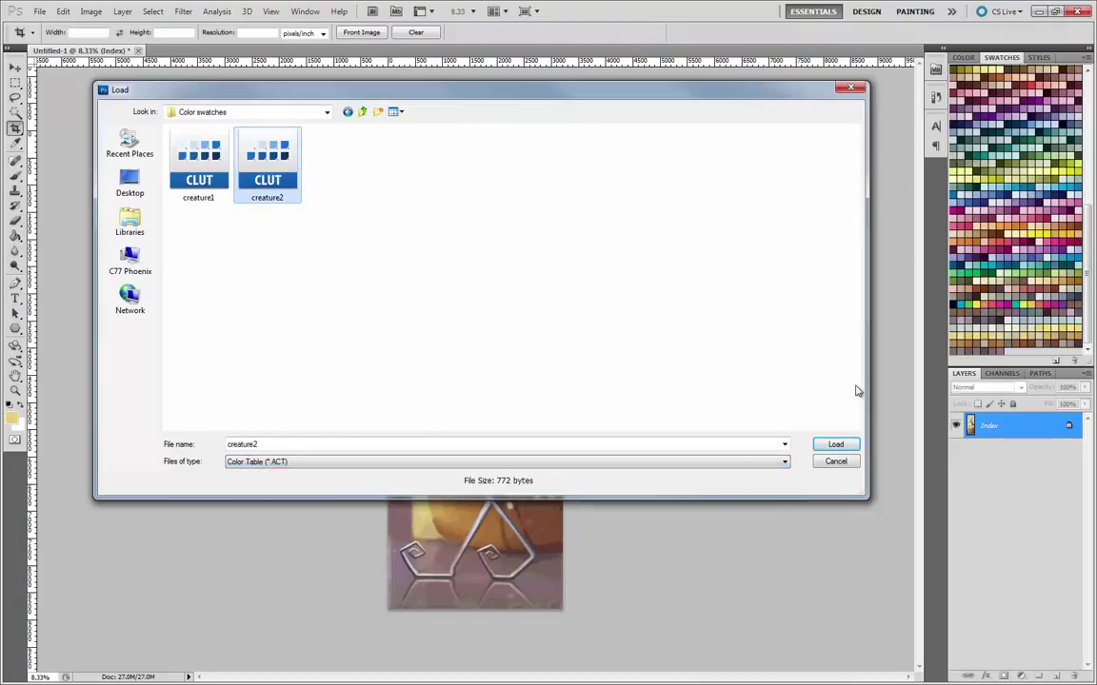
click(835, 444)
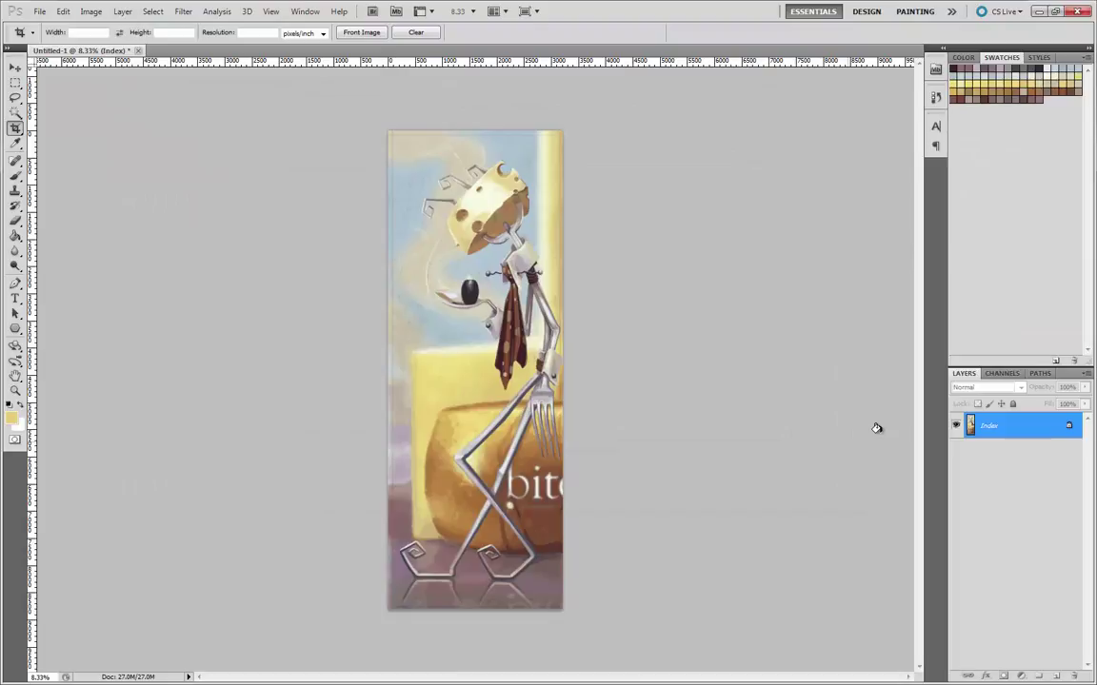
click(1087, 58)
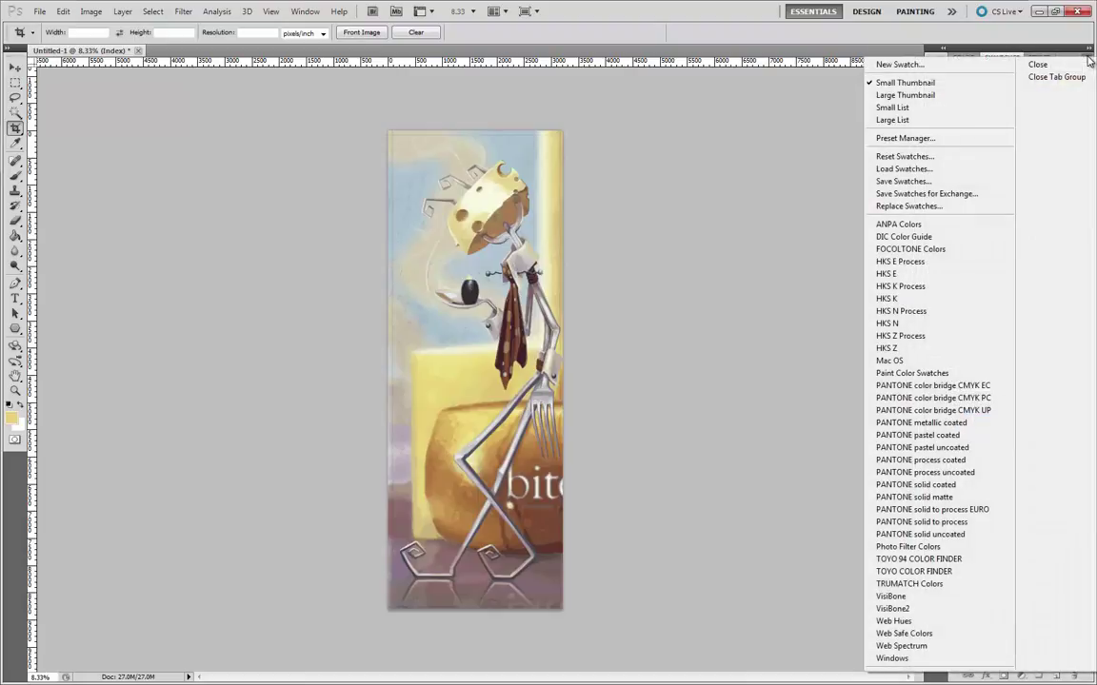